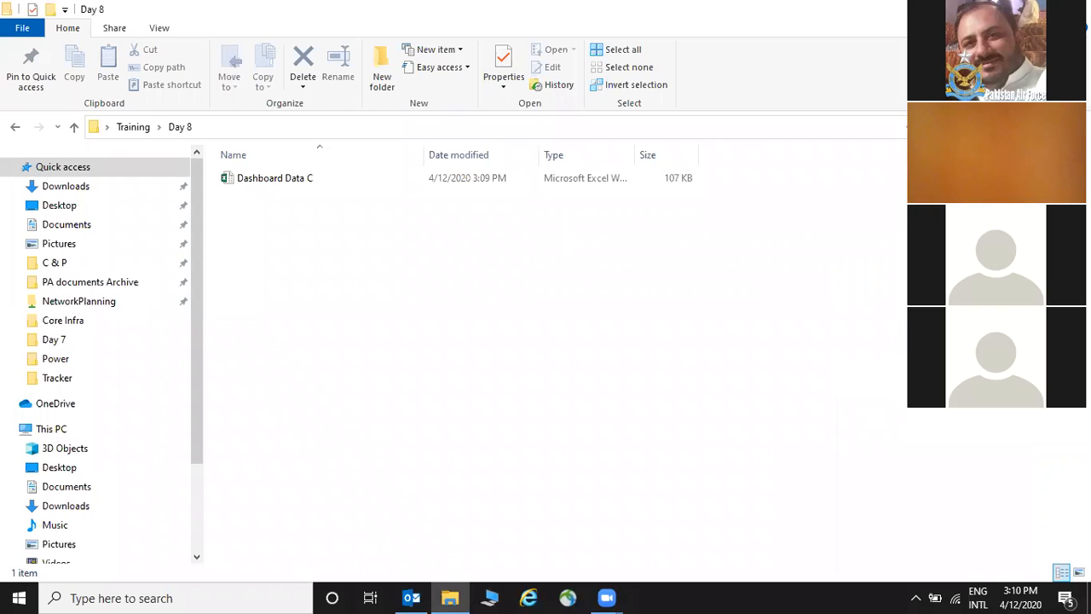
# Open the Dashboard Data C workbook from the Day 8 folder and enable editing.
pyautogui.click(635, 549)
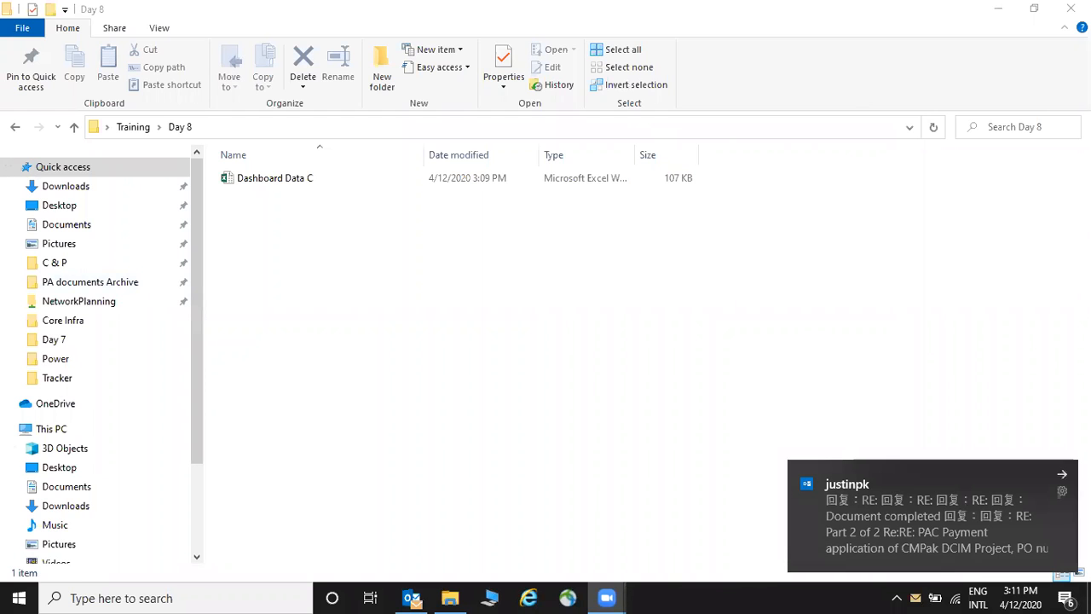
pyautogui.click(274, 188)
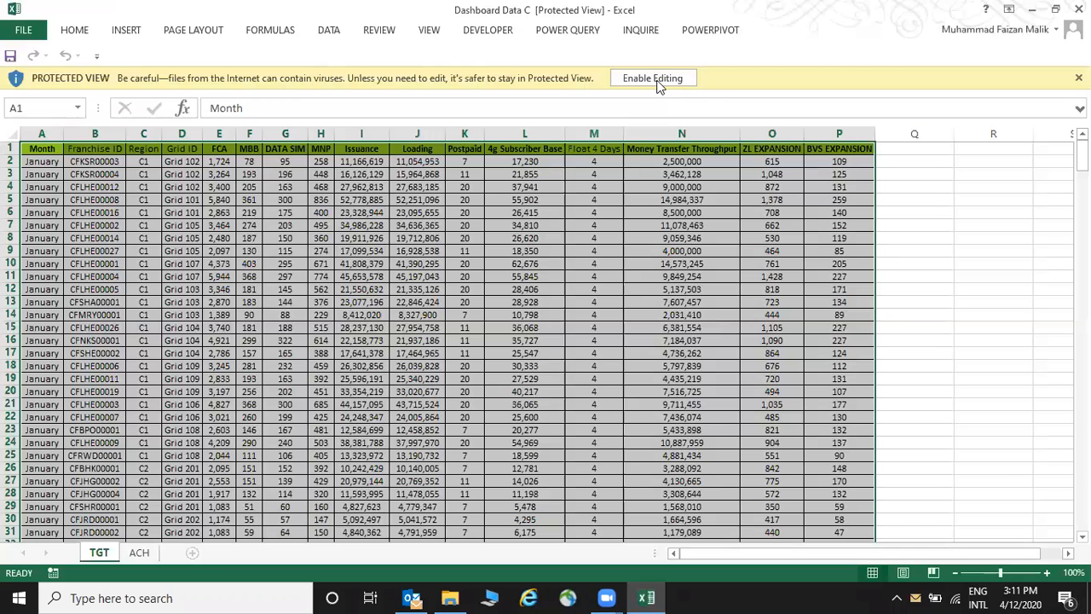
pyautogui.click(657, 79)
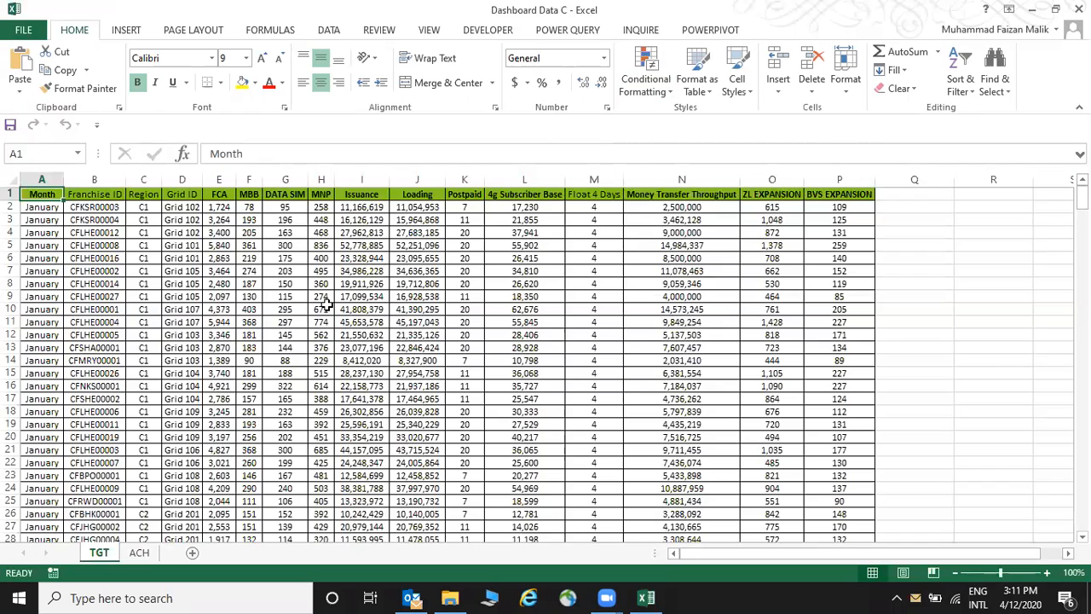
# Review the TGT sheet's column headers one by one, from Franchise ID through BVS EXPANSION.
pyautogui.press('Right')
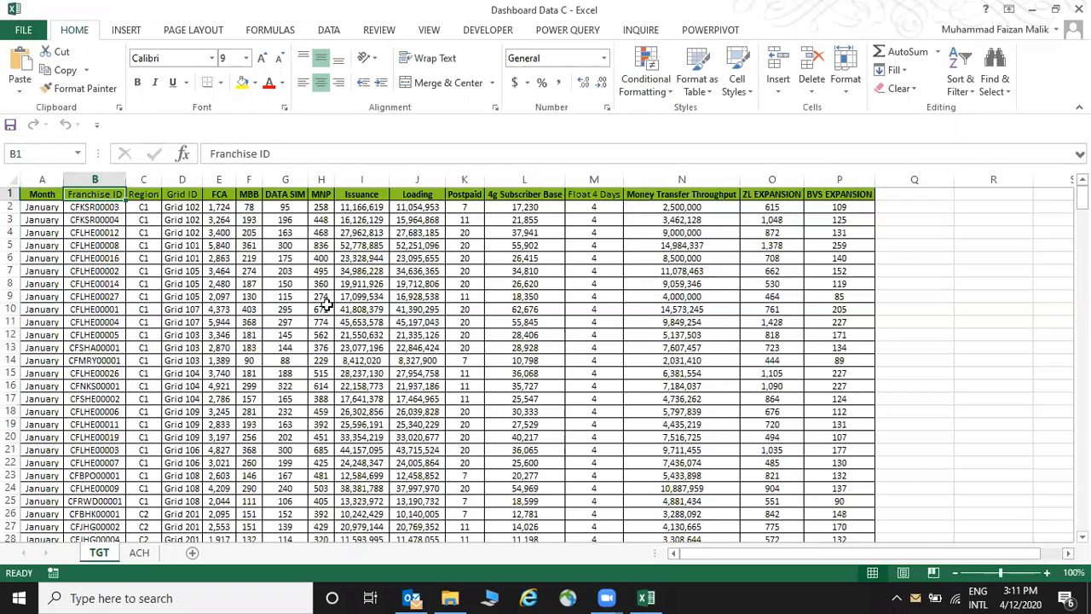
pyautogui.press('Right')
pyautogui.press('Right')
pyautogui.press('Right')
pyautogui.press('Right')
pyautogui.press('Right')
pyautogui.press('Right')
pyautogui.press('Right')
pyautogui.press('Right')
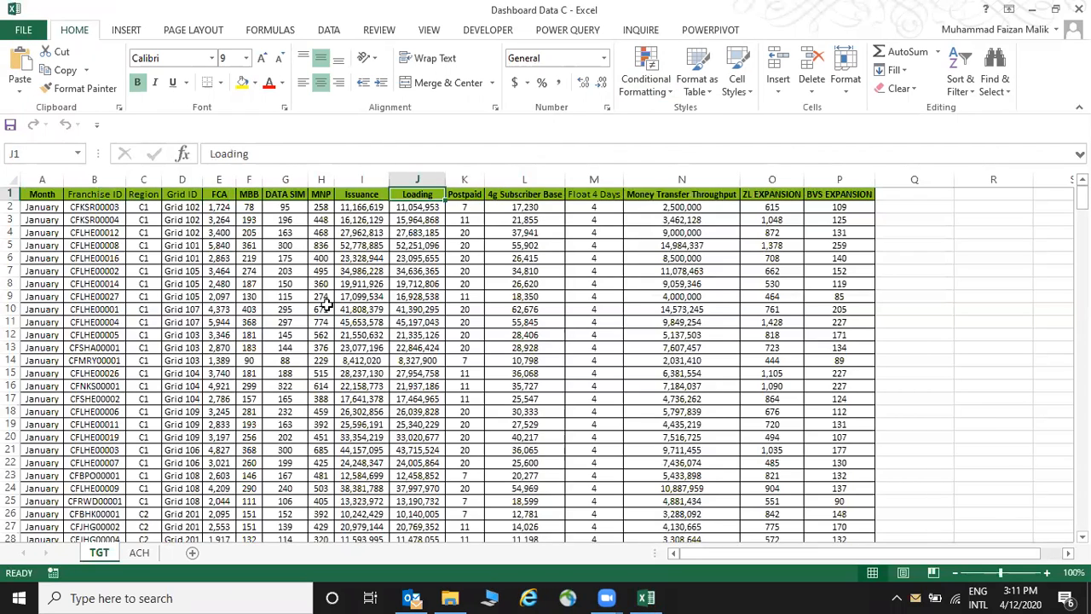
pyautogui.press('Right')
pyautogui.press('Right')
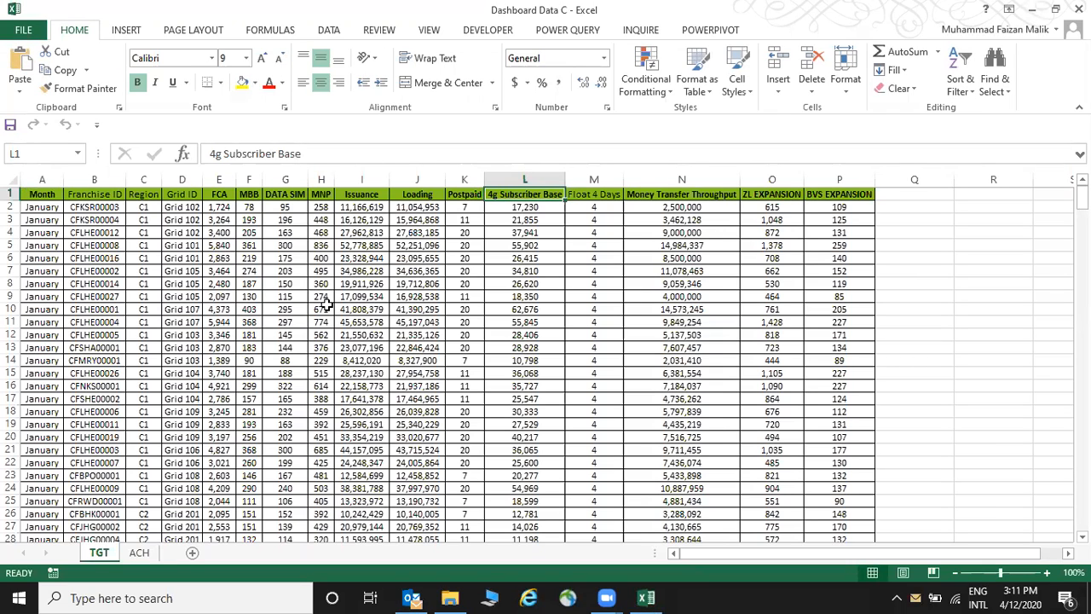
pyautogui.press('Right')
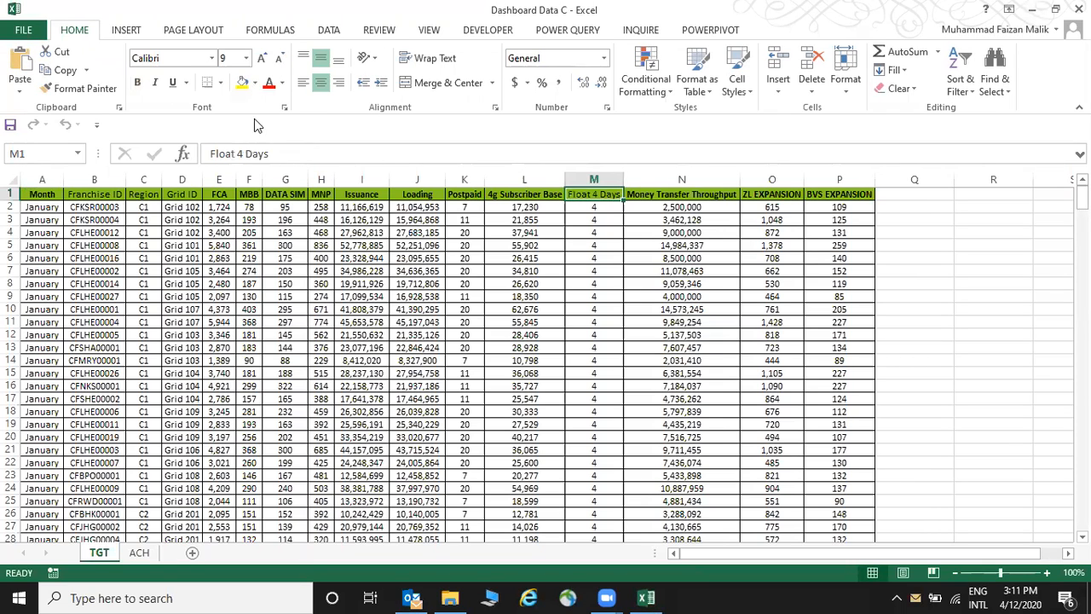
pyautogui.click(314, 126)
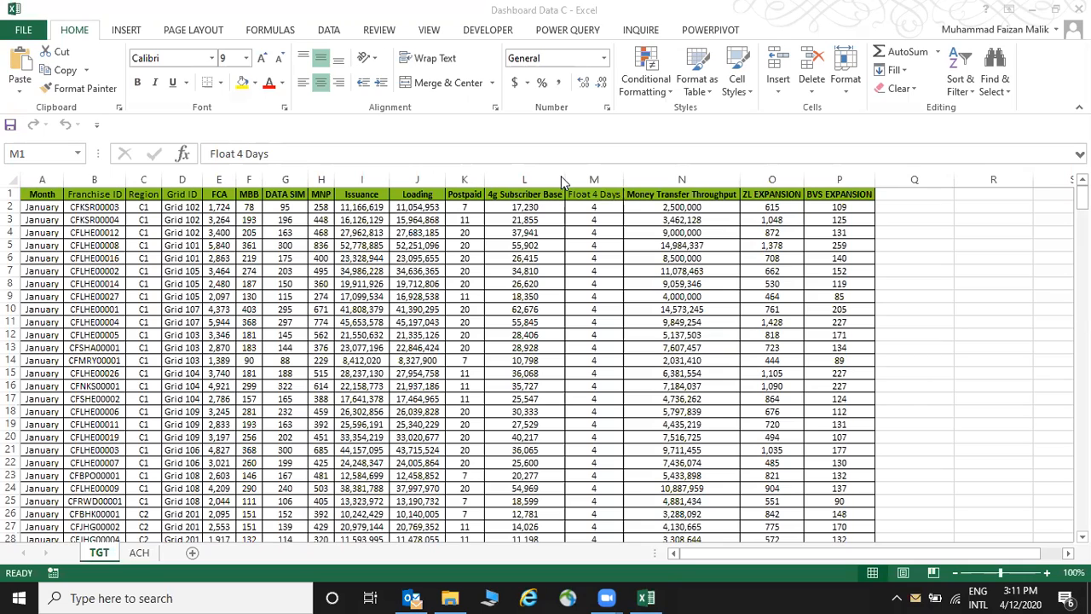
pyautogui.click(597, 194)
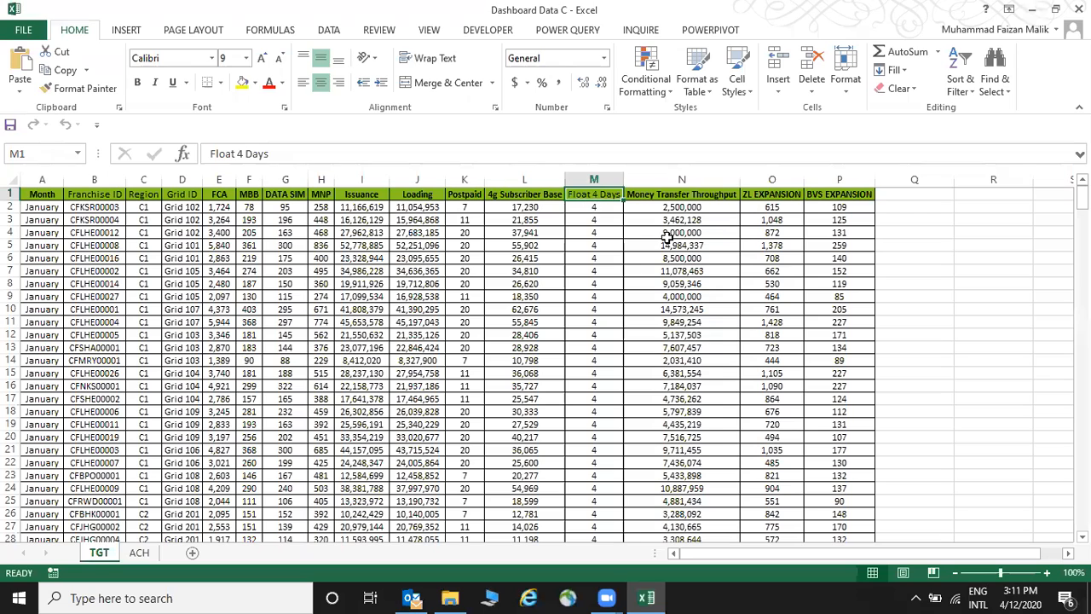
pyautogui.press('Right')
pyautogui.press('Right')
pyautogui.press('Right')
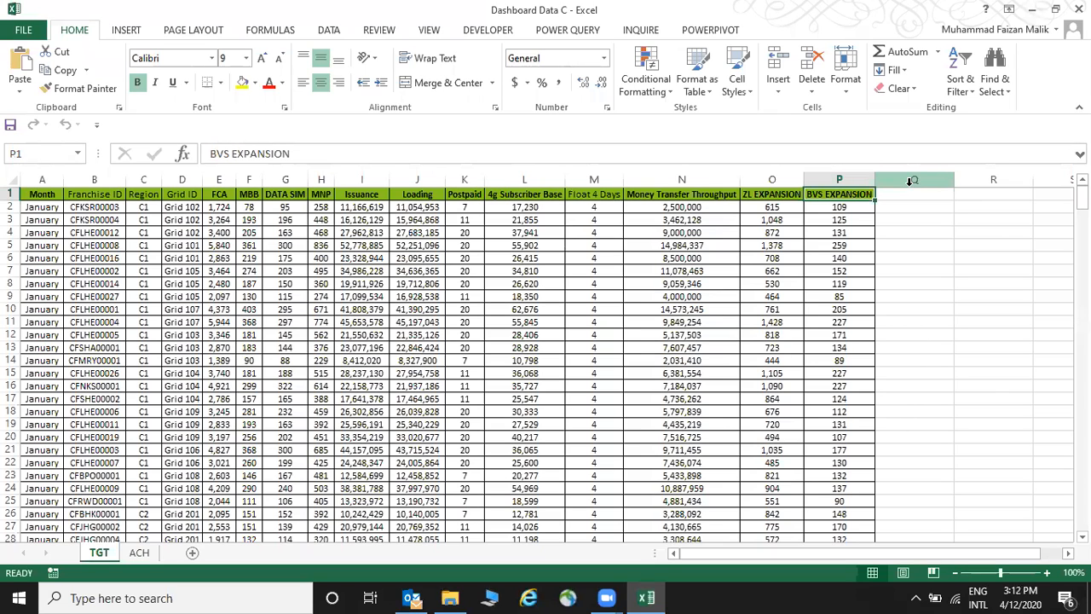
# Add three new blank worksheets after the TGT sheet.
pyautogui.click(192, 553)
pyautogui.click(244, 553)
pyautogui.click(296, 553)
# Rename Sheet1 as Data Model.
pyautogui.rightClick(144, 552)
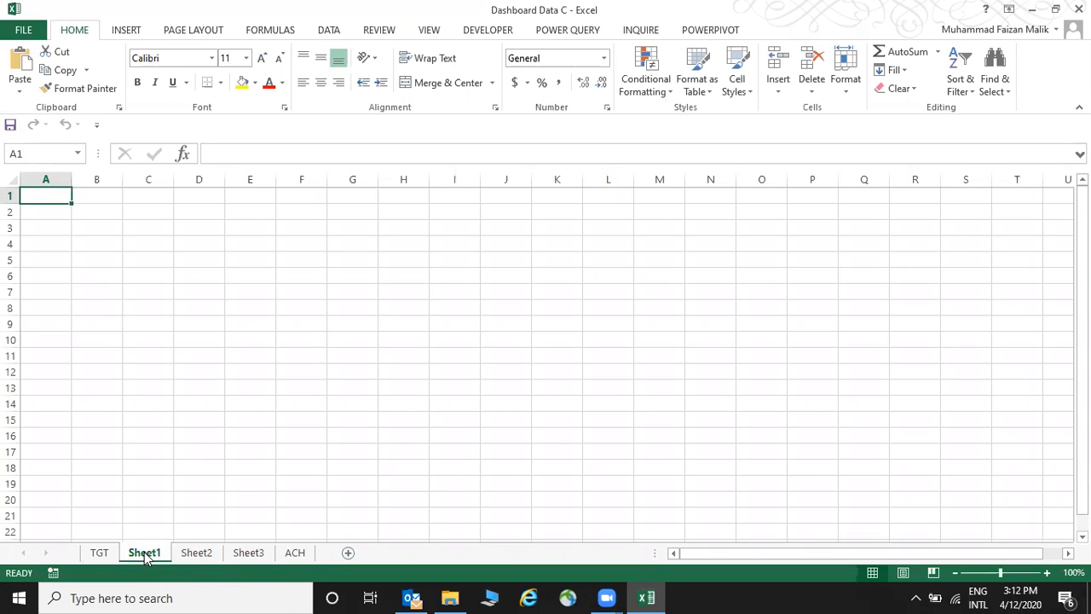
pyautogui.click(187, 404)
pyautogui.write('D')
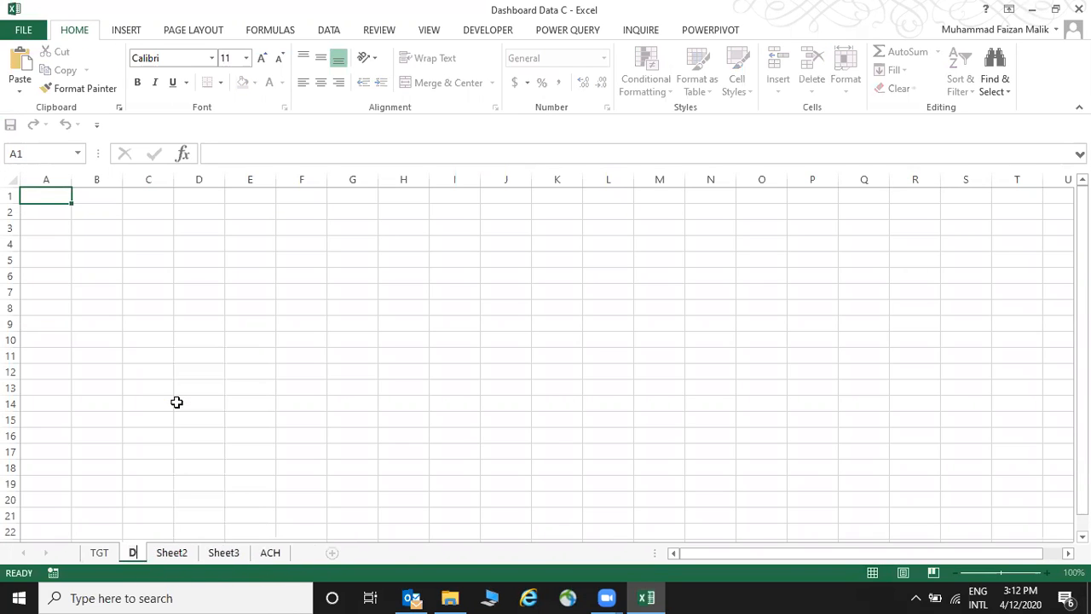
pyautogui.write('ata Model')
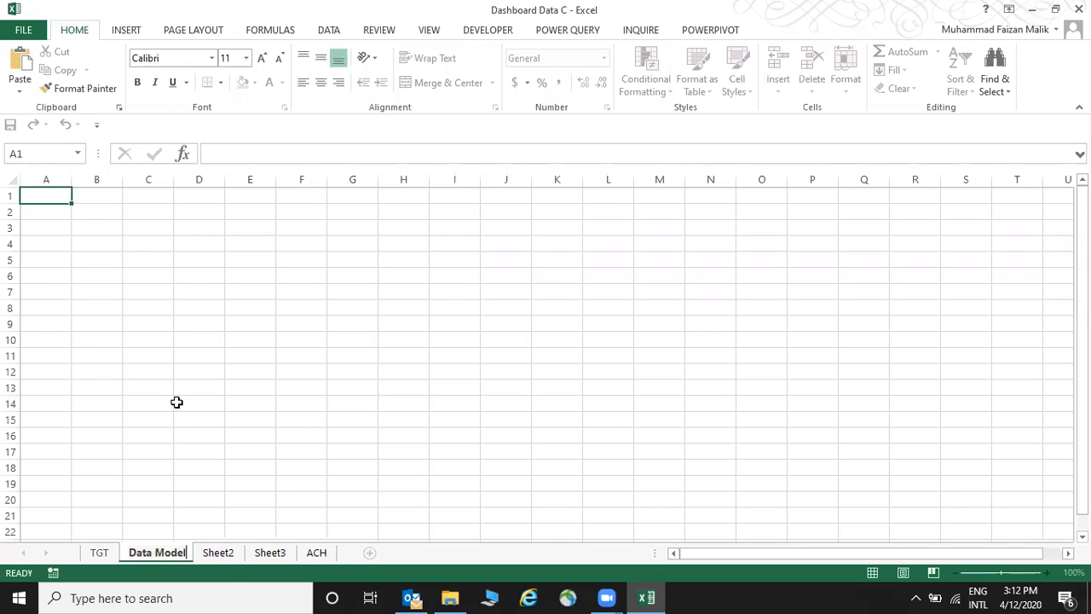
pyautogui.press('Return')
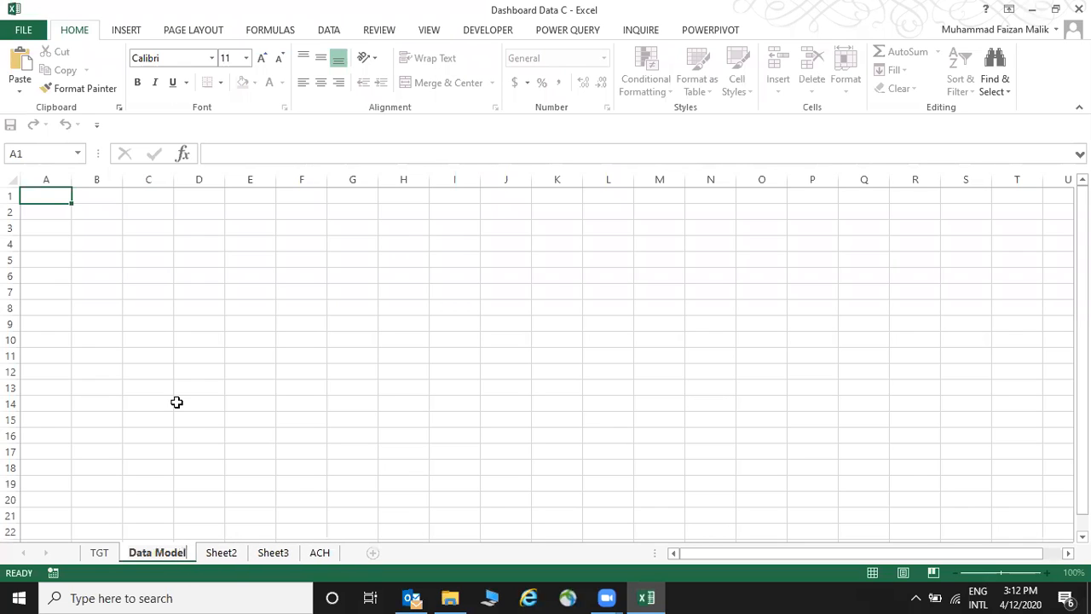
# Rename Sheet2 as WRK and Sheet3 as DashBoard.
pyautogui.rightClick(222, 555)
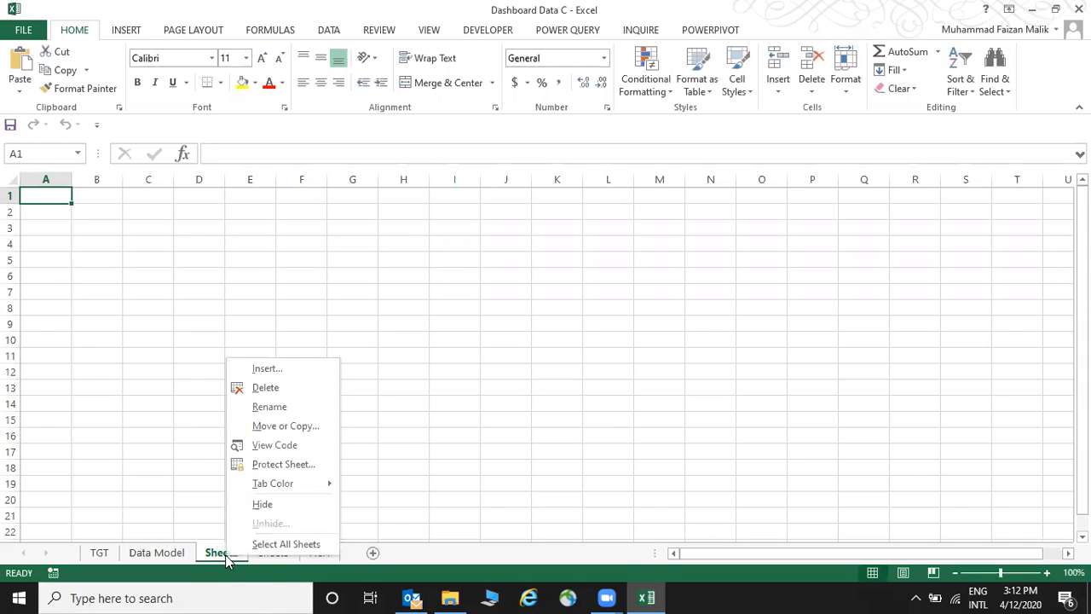
pyautogui.click(273, 410)
pyautogui.write('WRK')
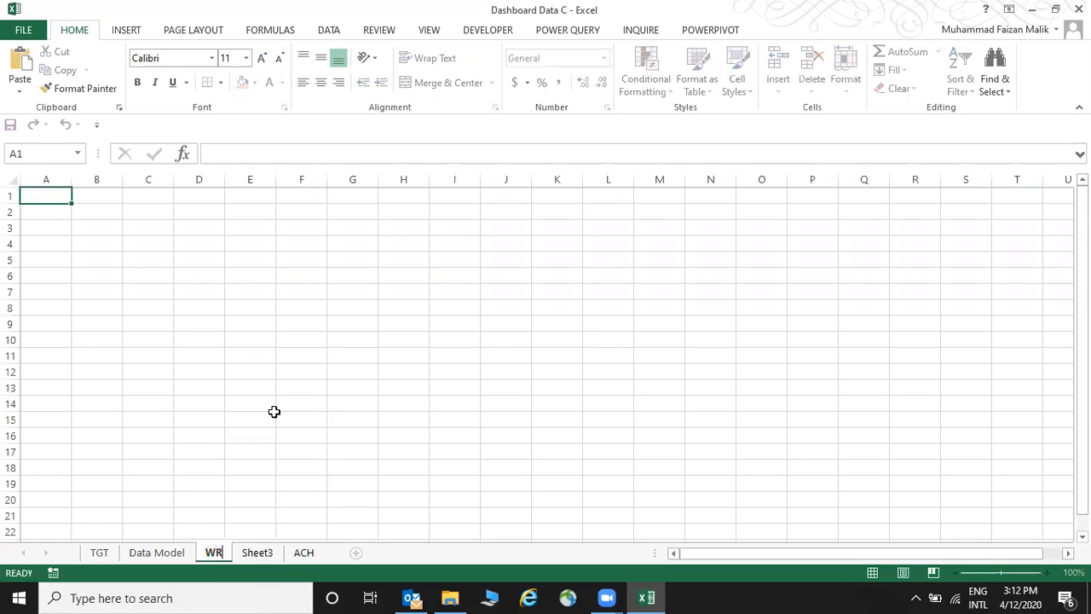
pyautogui.rightClick(269, 556)
pyautogui.click(297, 398)
pyautogui.write('DashBoard')
pyautogui.press('Return')
pyautogui.click(301, 483)
# Reorder the sheets so TGT sits directly before ACH and DashBoard comes first.
pyautogui.moveTo(96, 556); pyautogui.dragTo(349, 554)
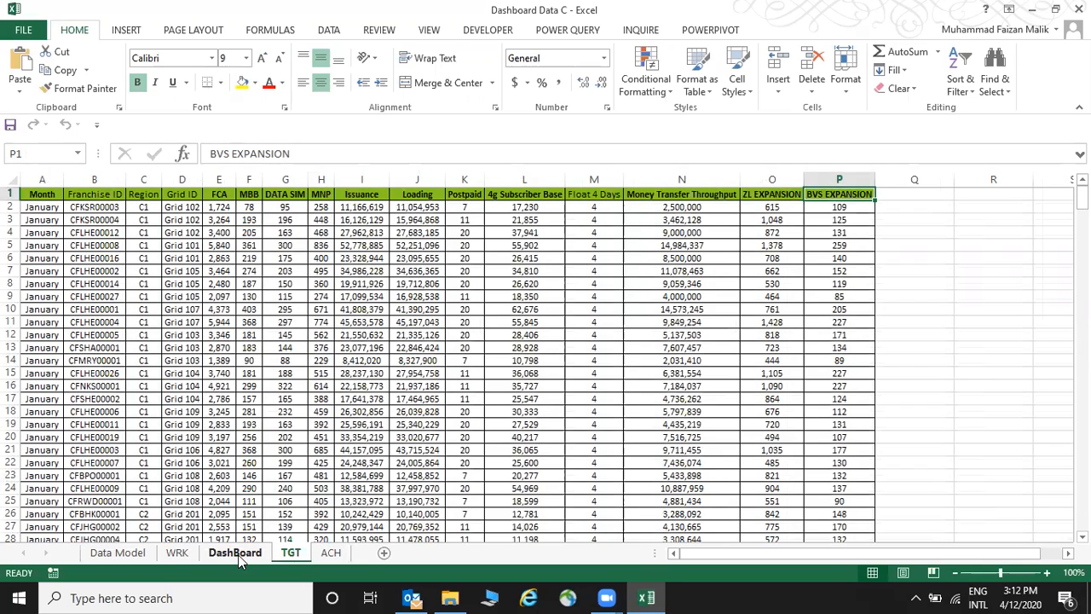
pyautogui.click(179, 554)
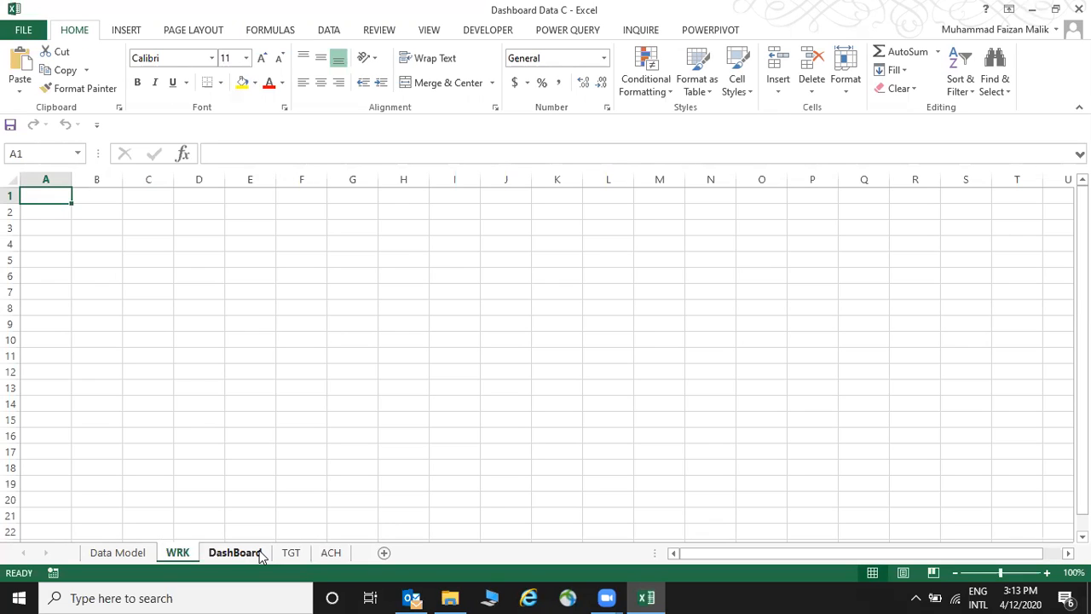
pyautogui.moveTo(243, 554); pyautogui.dragTo(99, 568)
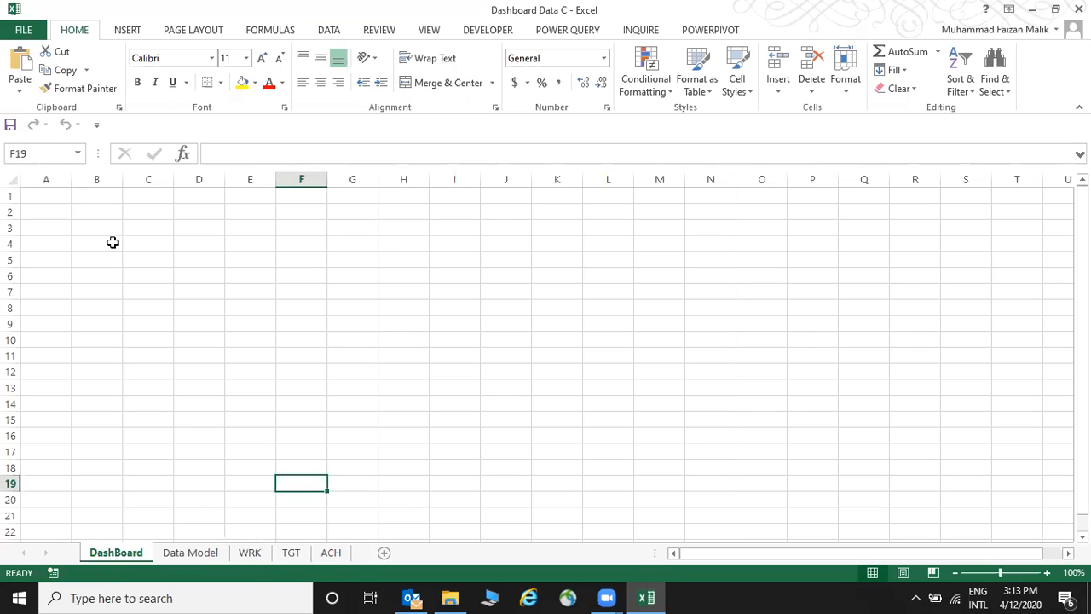
# Fill columns A and B of the DashBoard sheet with black.
pyautogui.click(42, 209)
pyautogui.press('Up')
pyautogui.hotkey('shift', 'Right')
pyautogui.hotkey('ctrl', 'shift', 'Down')
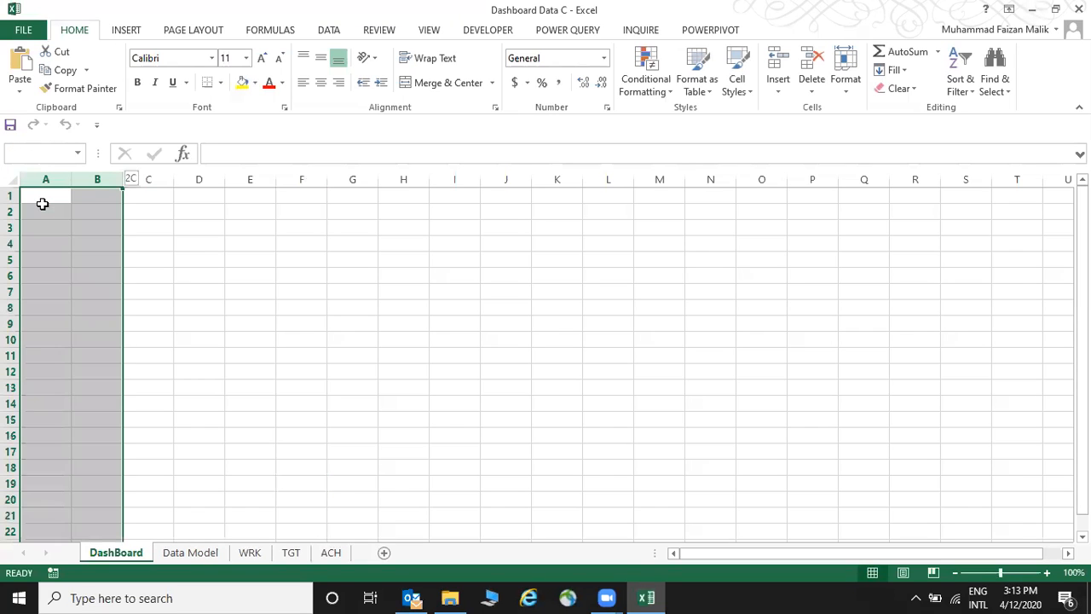
pyautogui.click(255, 84)
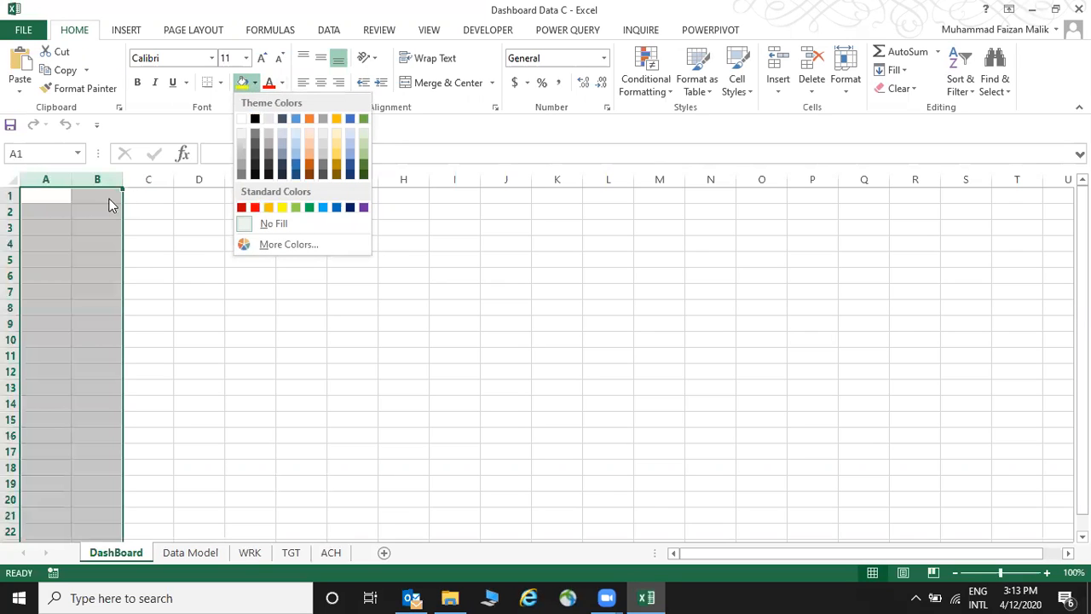
pyautogui.click(255, 120)
# Fill rows 1 and 2 of the DashBoard sheet with black.
pyautogui.click(139, 194)
pyautogui.press('Left')
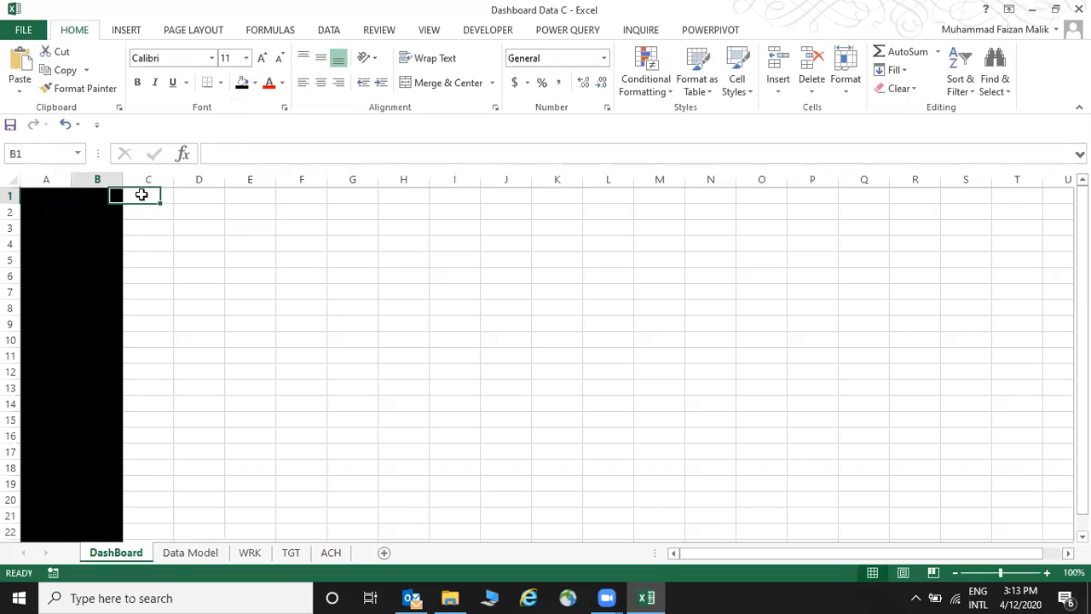
pyautogui.press('Left')
pyautogui.hotkey('shift', 'Down')
pyautogui.hotkey('shift', 'space')
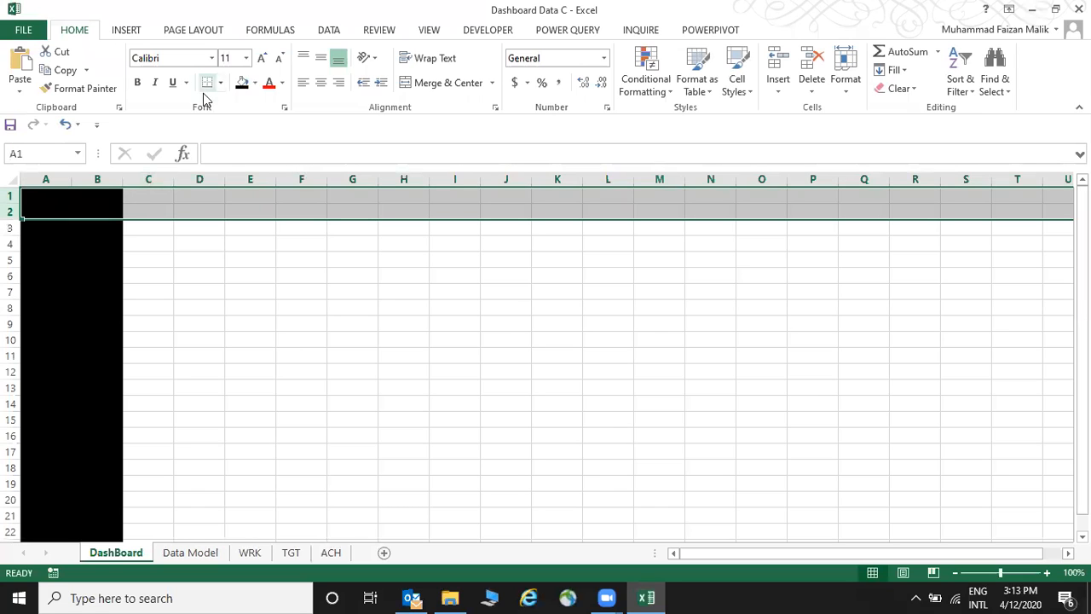
pyautogui.click(244, 83)
# Fill the range C3:AE42 on the DashBoard sheet with light grey.
pyautogui.doubleClick(155, 226)
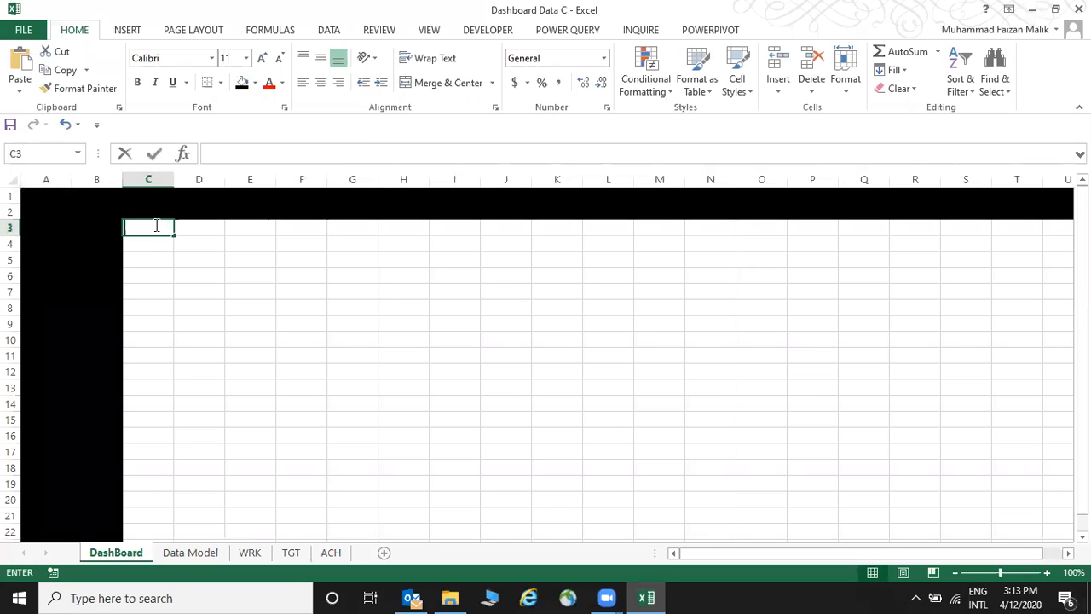
pyautogui.click(234, 274)
pyautogui.moveTo(157, 230); pyautogui.dragTo(742, 572)
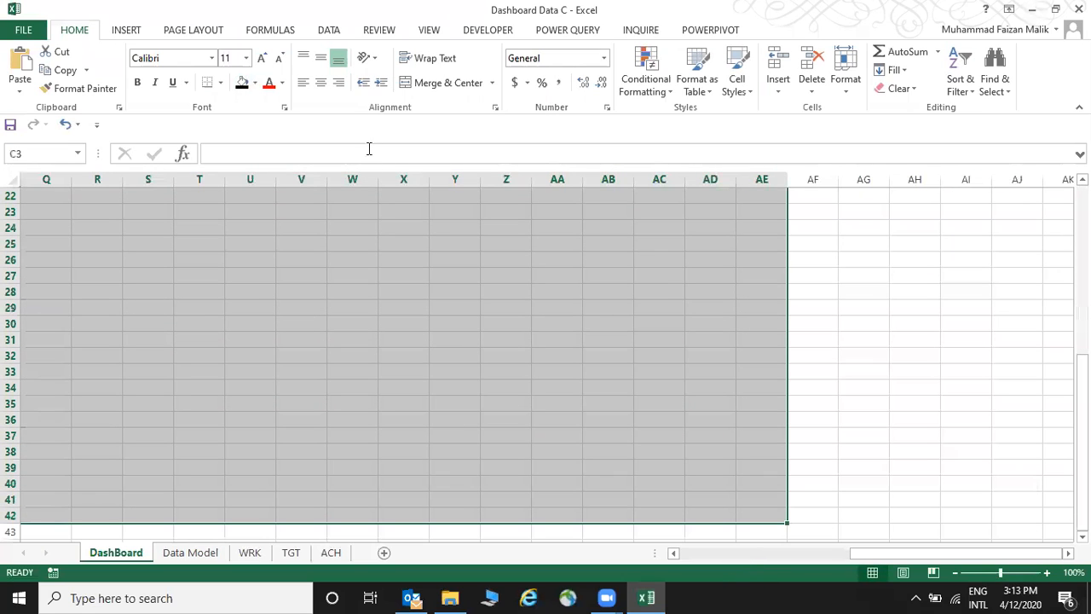
pyautogui.click(255, 82)
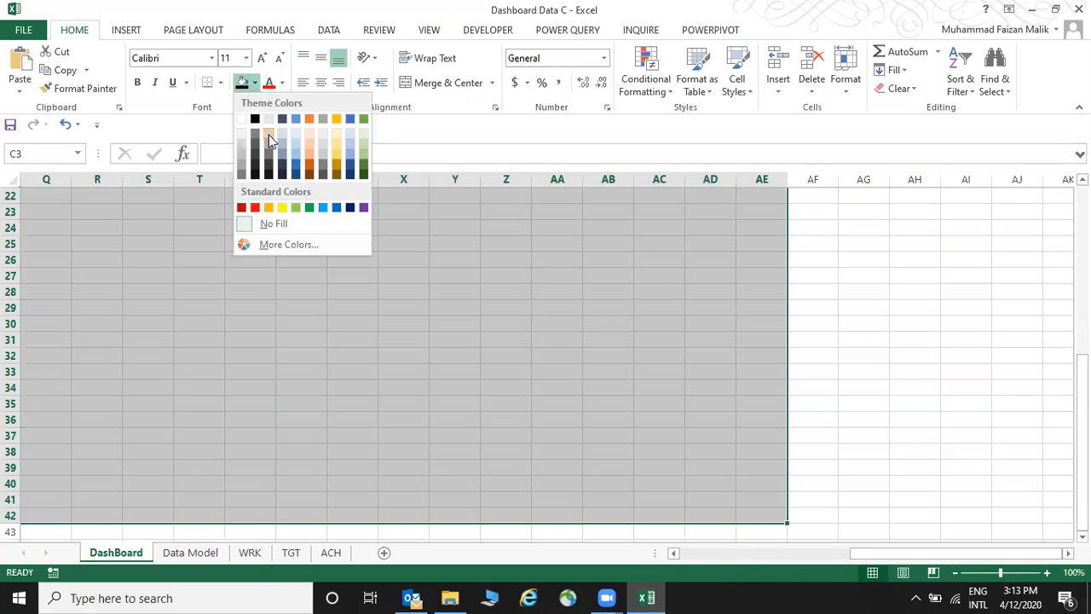
pyautogui.click(269, 135)
# Hide the gridlines on the DashBoard sheet.
pyautogui.click(332, 34)
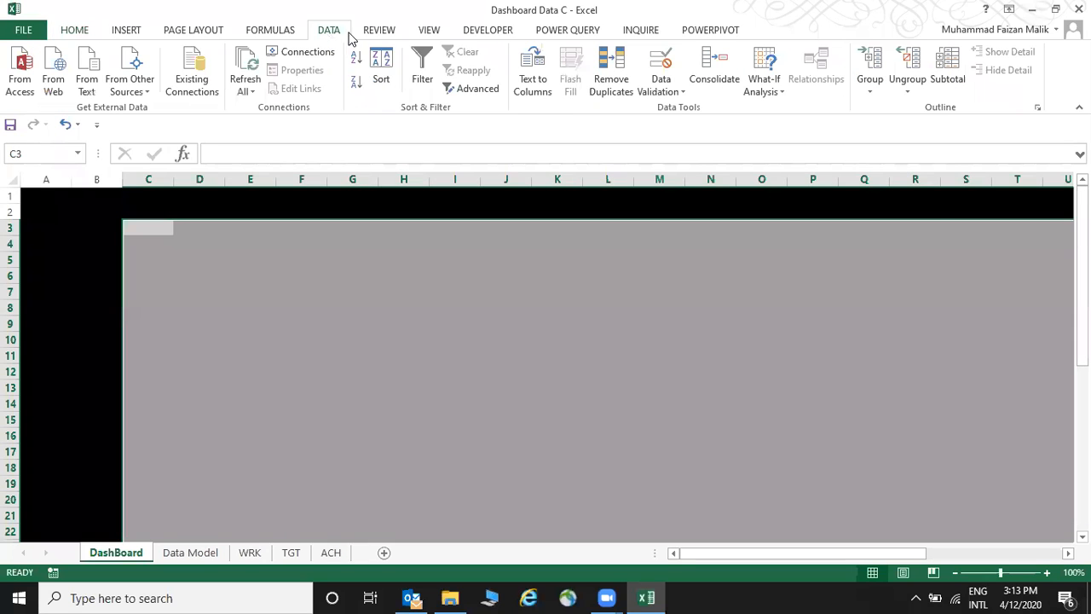
pyautogui.click(428, 30)
pyautogui.click(176, 82)
pyautogui.click(196, 230)
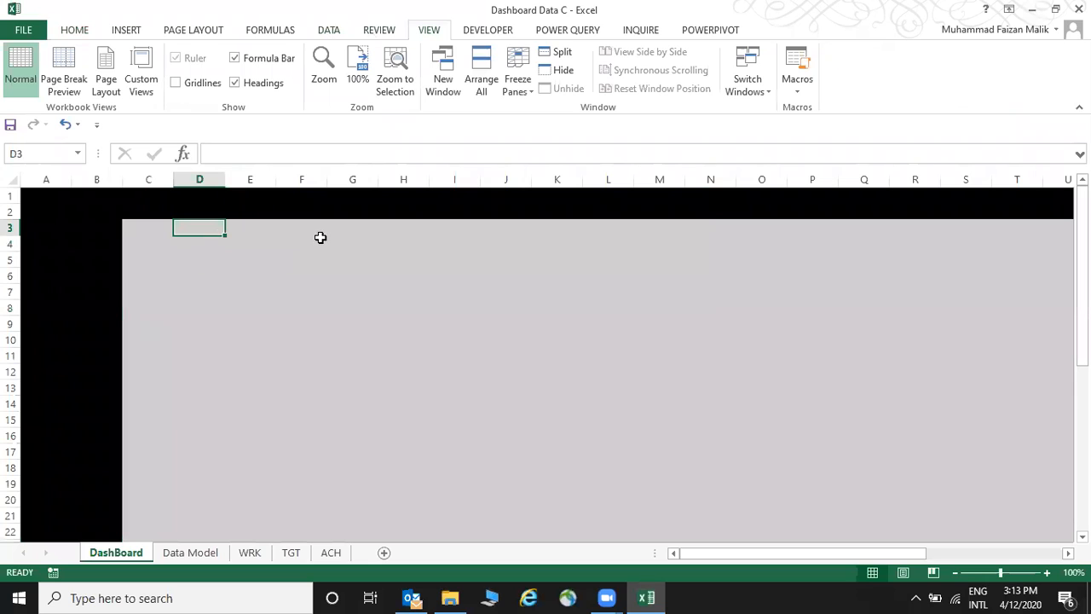
pyautogui.click(211, 196)
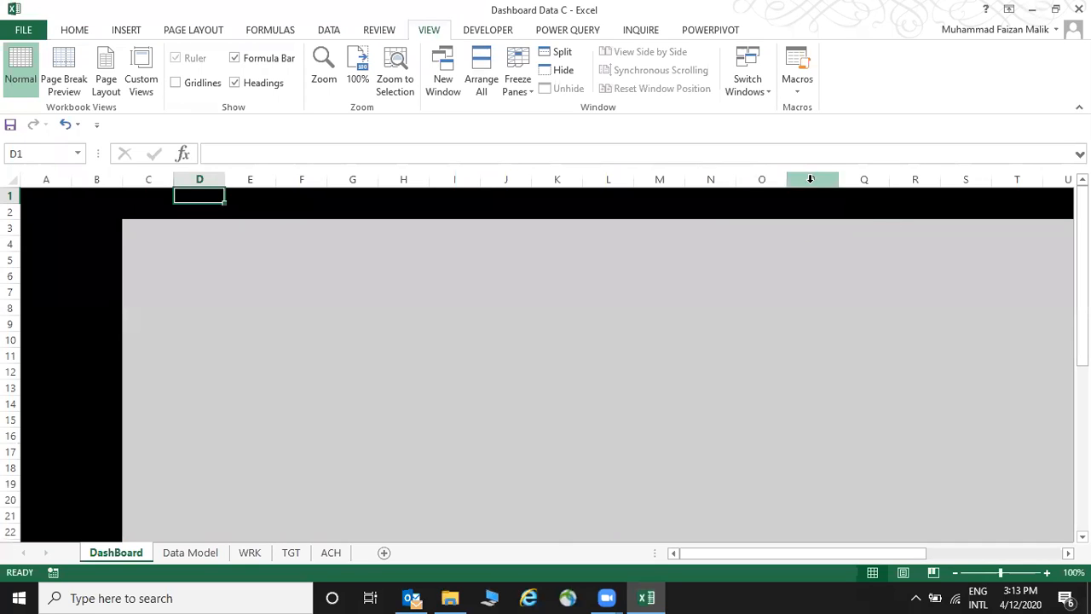
pyautogui.click(834, 207)
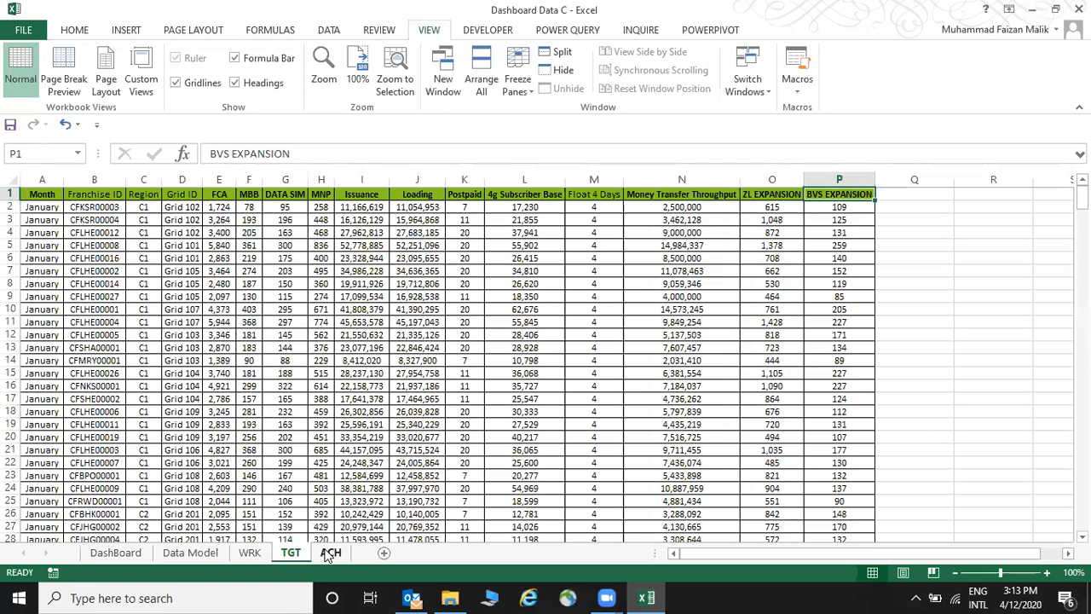
# Add filters to the TGT sheet's header row and check the months listed in the Month filter.
pyautogui.click(145, 194)
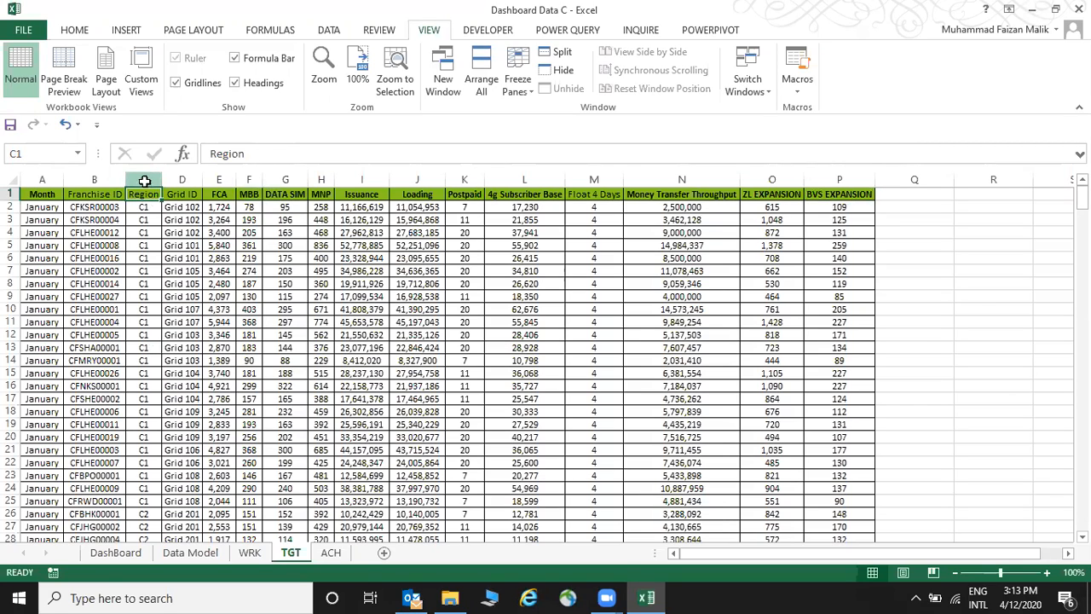
pyautogui.click(54, 194)
pyautogui.hotkey('ctrl', 'shift', 'l')
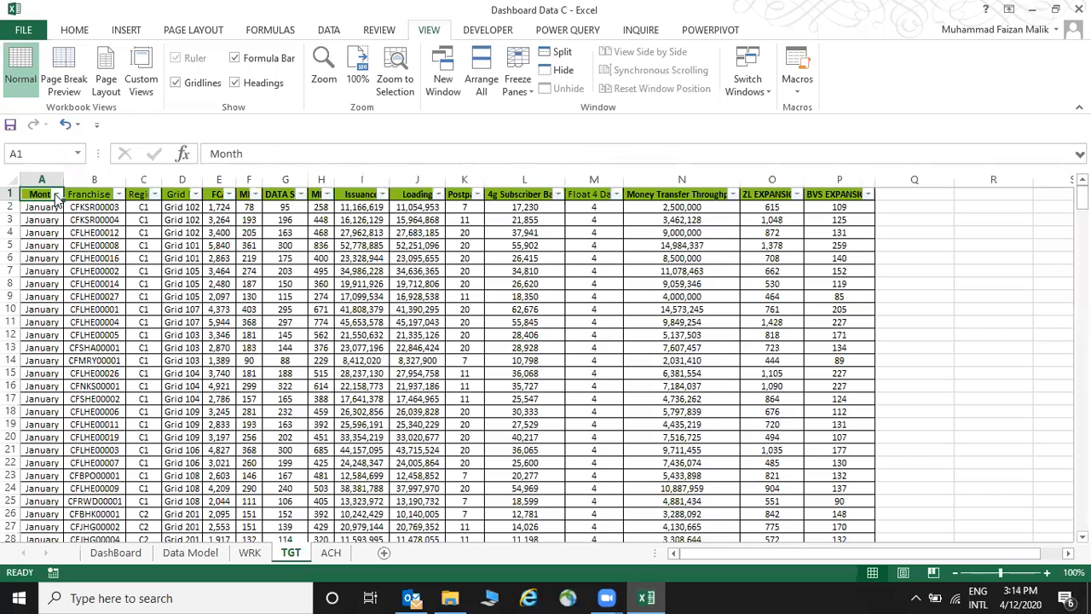
pyautogui.click(56, 194)
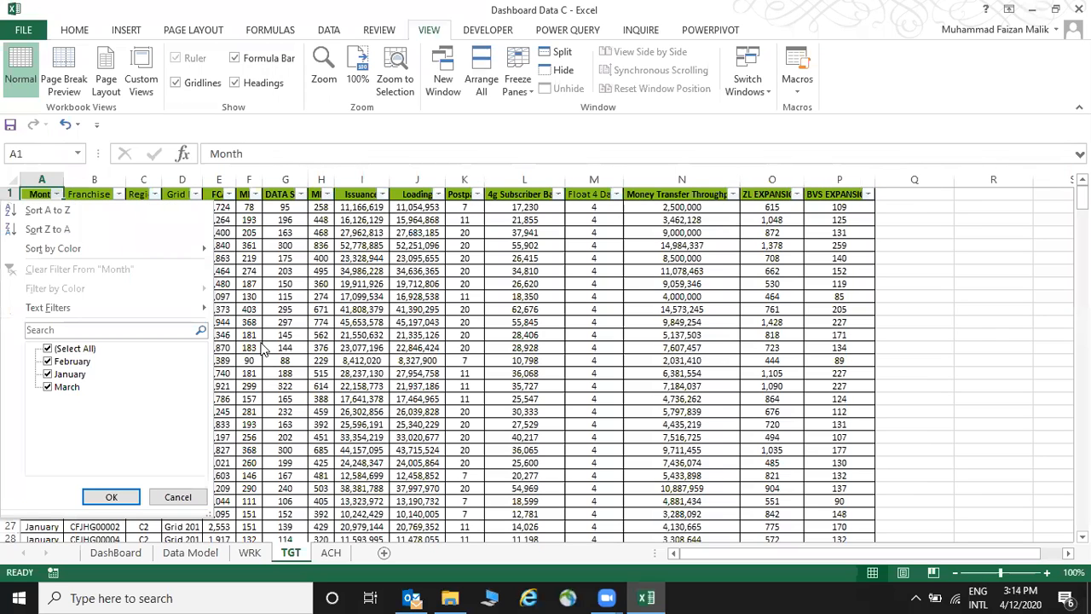
pyautogui.click(332, 553)
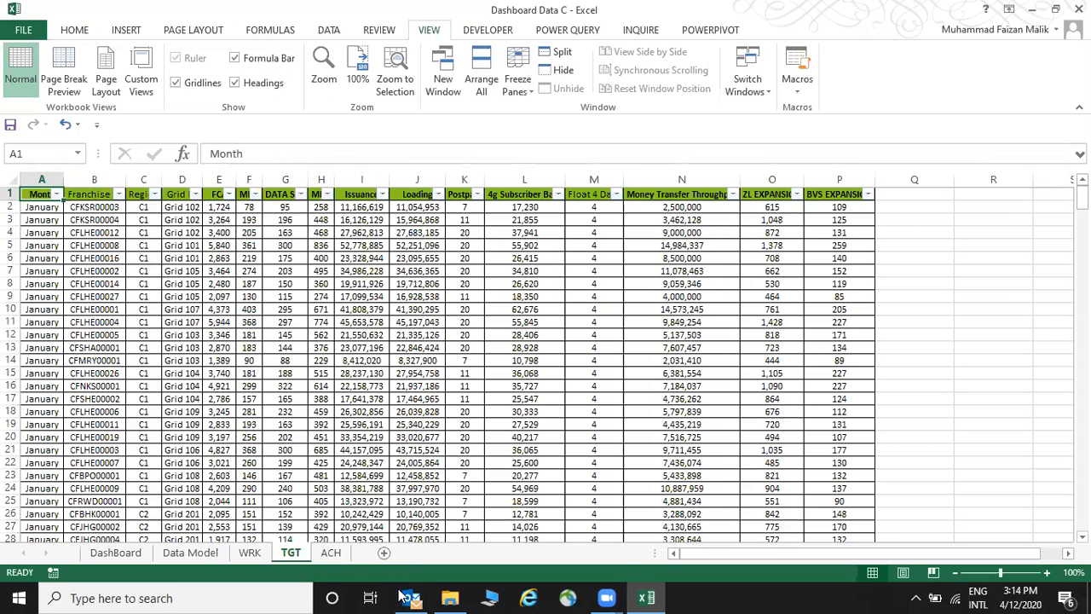
# Add filters to the ACH sheet's header row and check its Month filter without filtering anything.
pyautogui.click(331, 552)
pyautogui.hotkey('ctrl', 'a')
pyautogui.click(38, 196)
pyautogui.hotkey('ctrl', 'shift', 'l')
pyautogui.click(56, 194)
pyautogui.press('Escape')
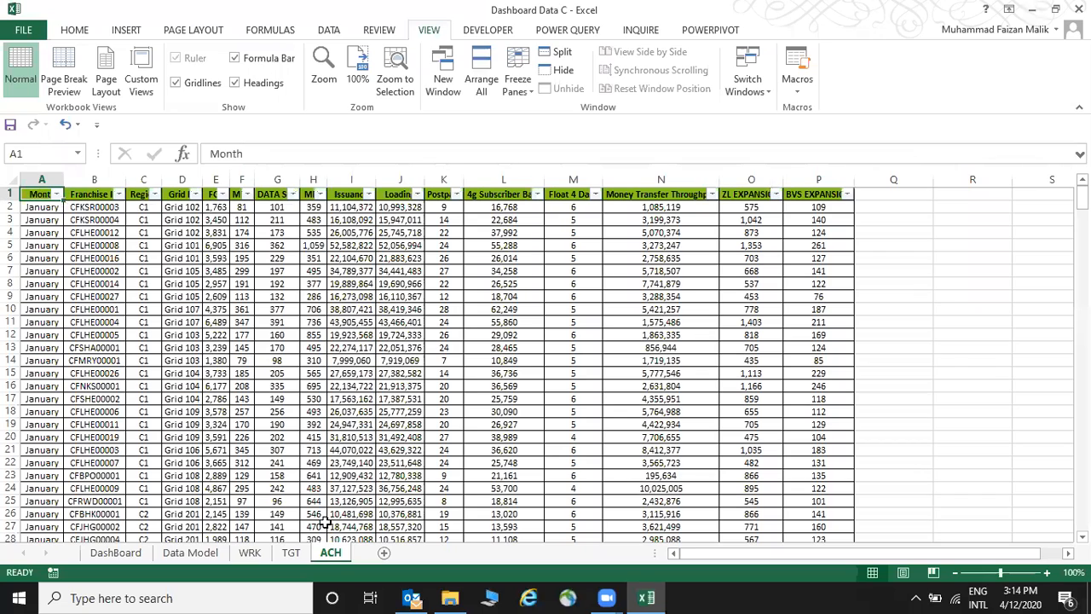
# Copy the TGT sheet's Month column data with its header and paste it as values at F2 on the WRK sheet.
pyautogui.click(290, 552)
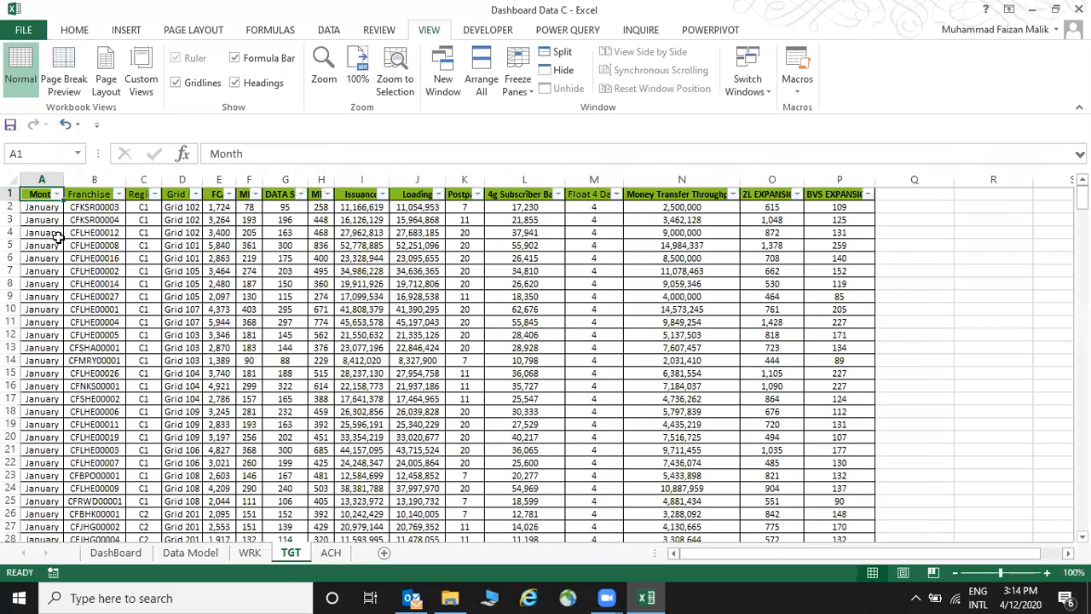
pyautogui.hotkey('ctrl', 'shift', 'Down')
pyautogui.hotkey('ctrl', 'c')
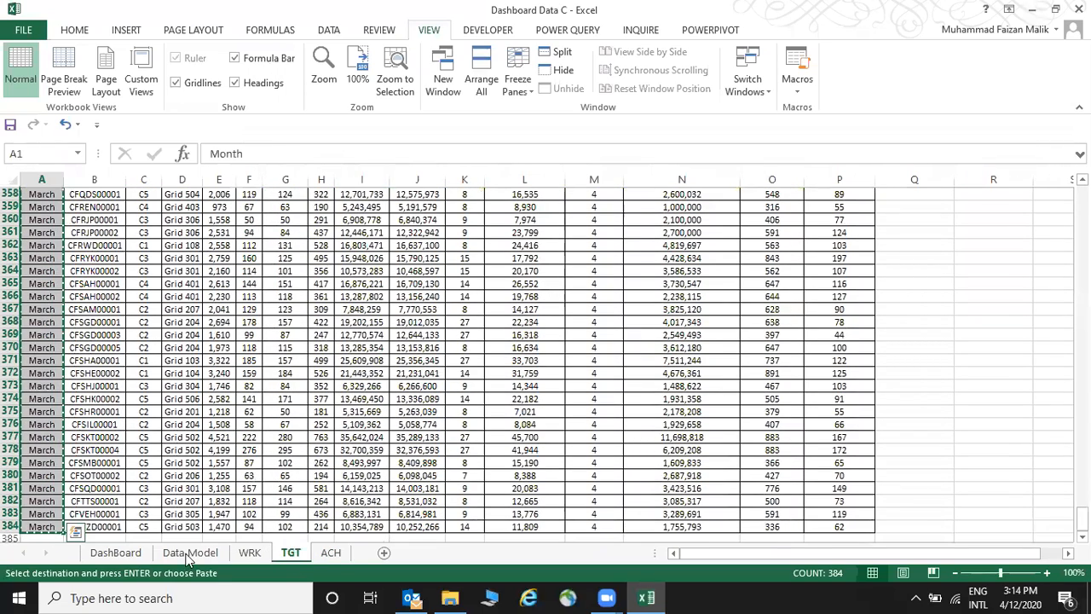
pyautogui.click(250, 552)
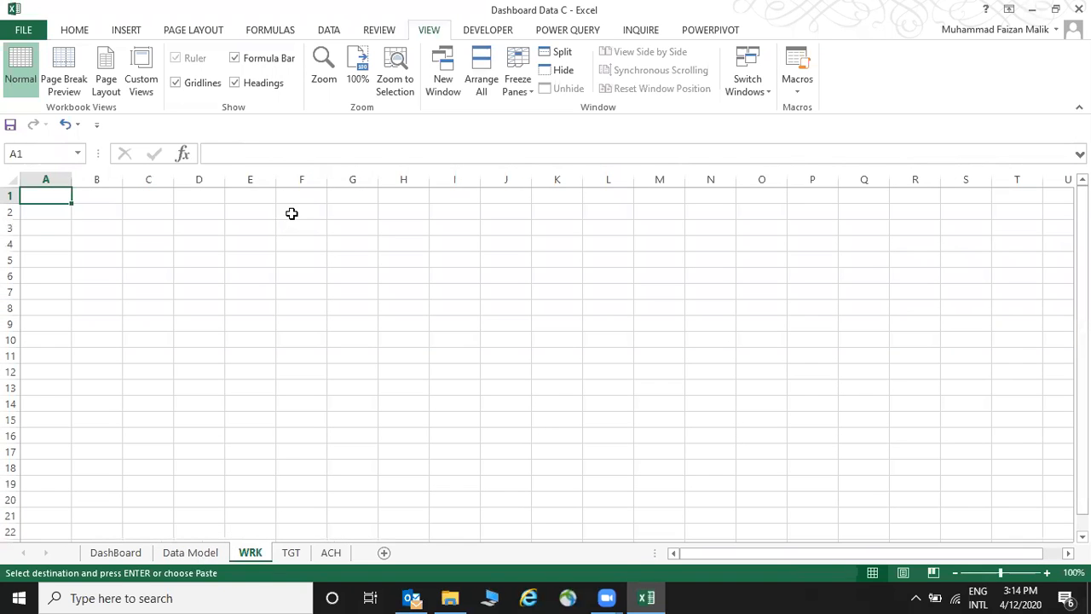
pyautogui.click(293, 216)
pyautogui.rightClick(294, 217)
pyautogui.click(349, 283)
# Remove the duplicate values from column F on the WRK sheet.
pyautogui.click(303, 180)
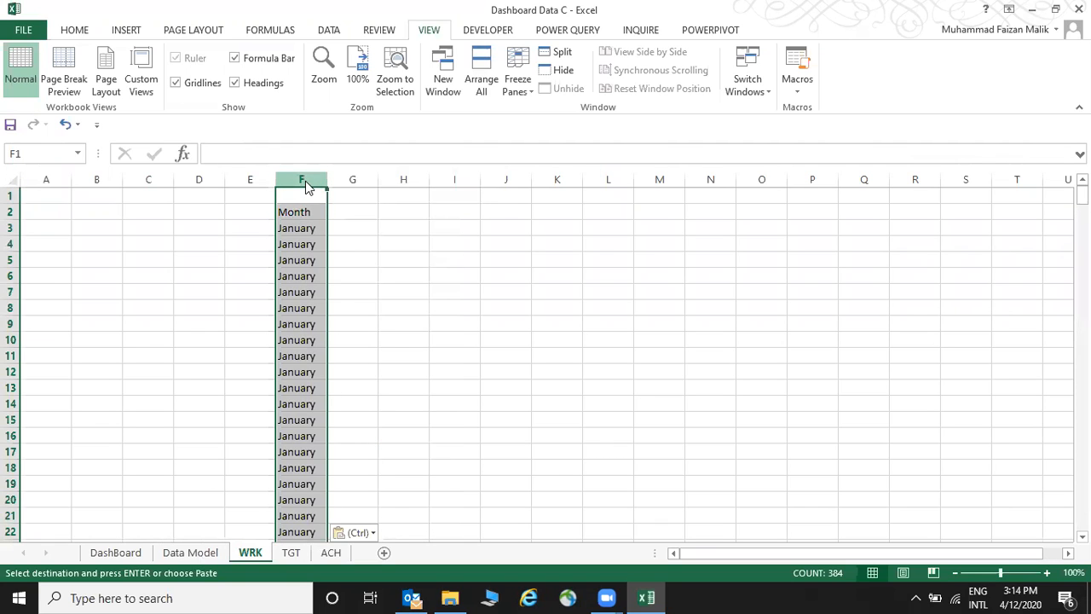
pyautogui.click(337, 34)
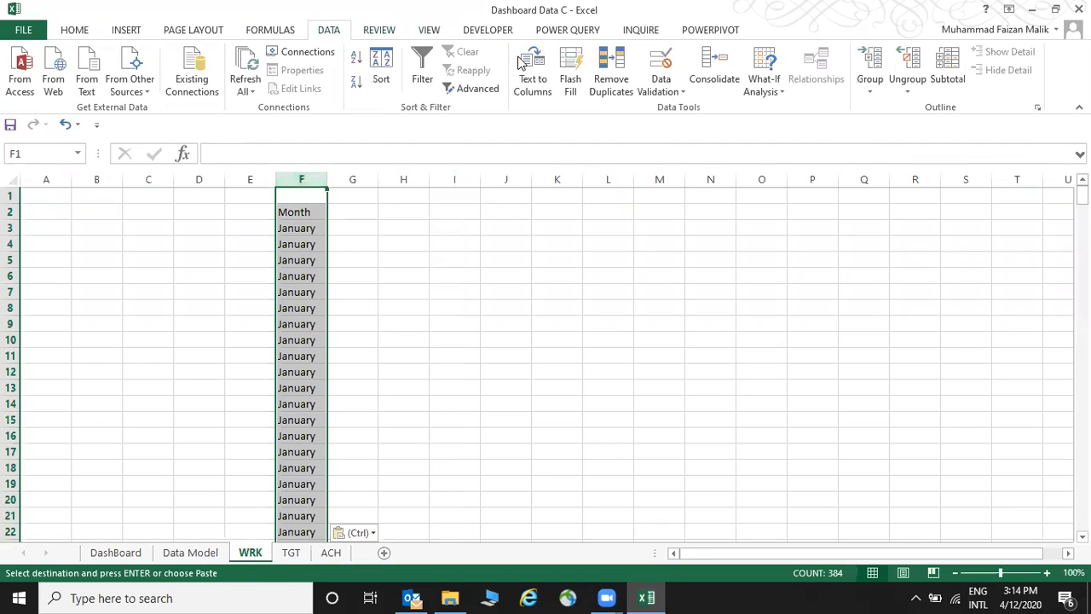
pyautogui.click(611, 76)
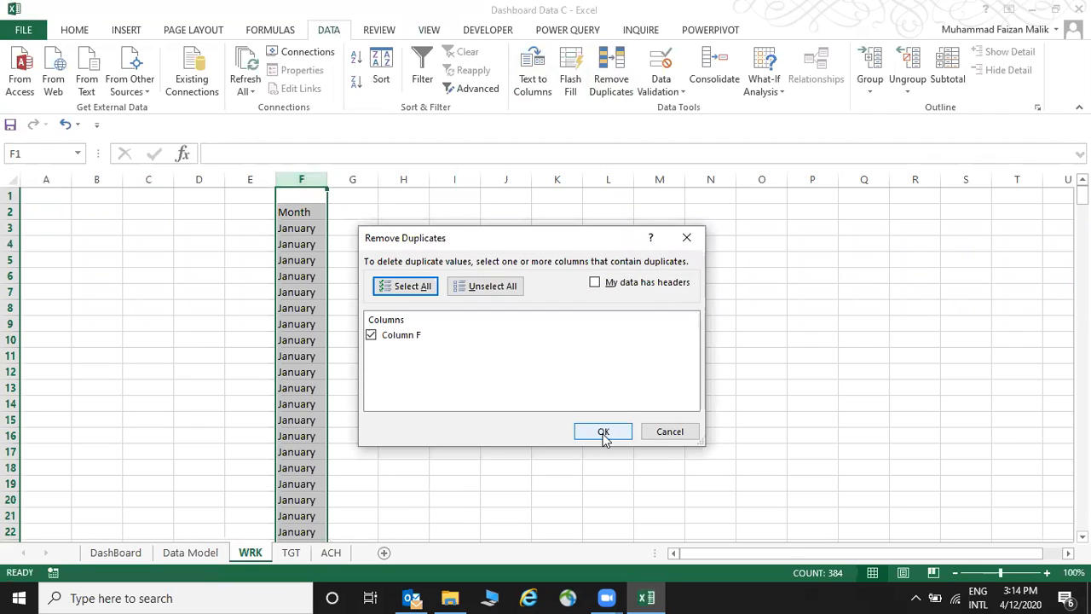
pyautogui.click(602, 429)
pyautogui.click(547, 328)
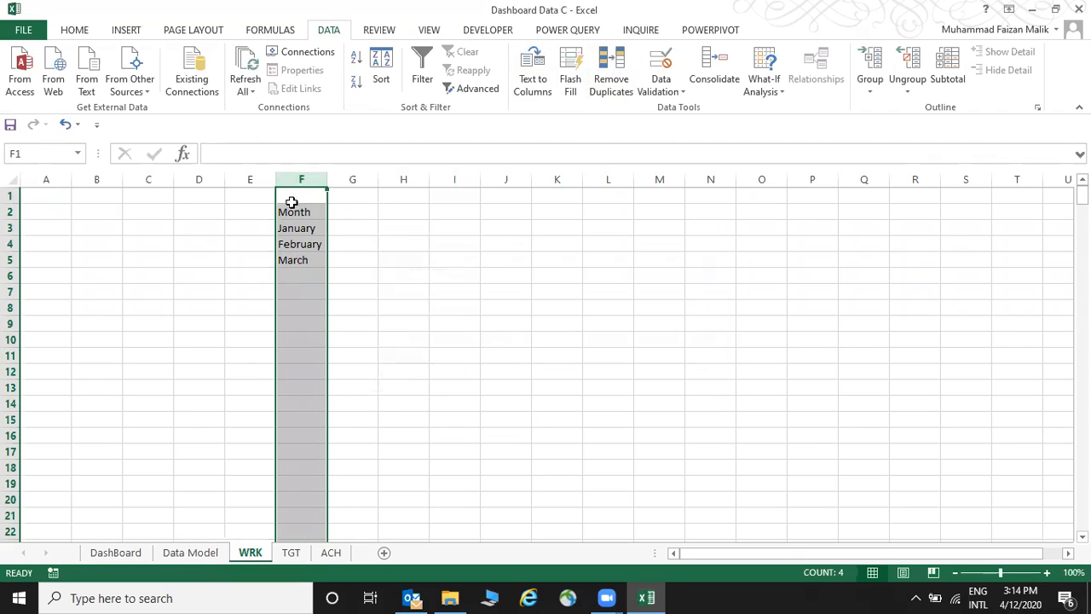
pyautogui.click(291, 553)
pyautogui.click(122, 348)
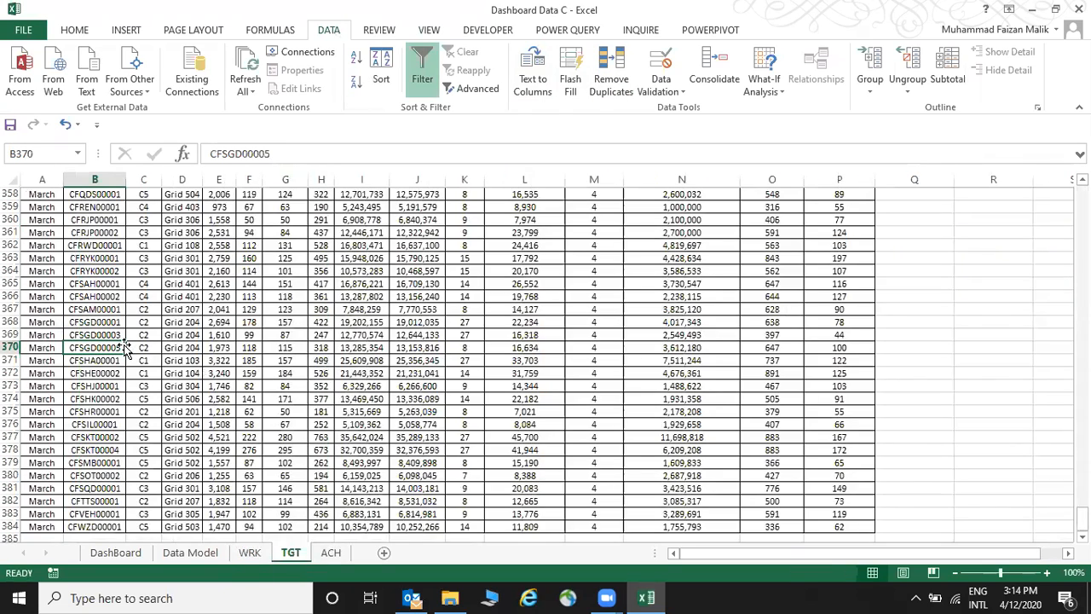
pyautogui.hotkey('ctrl', 'Up')
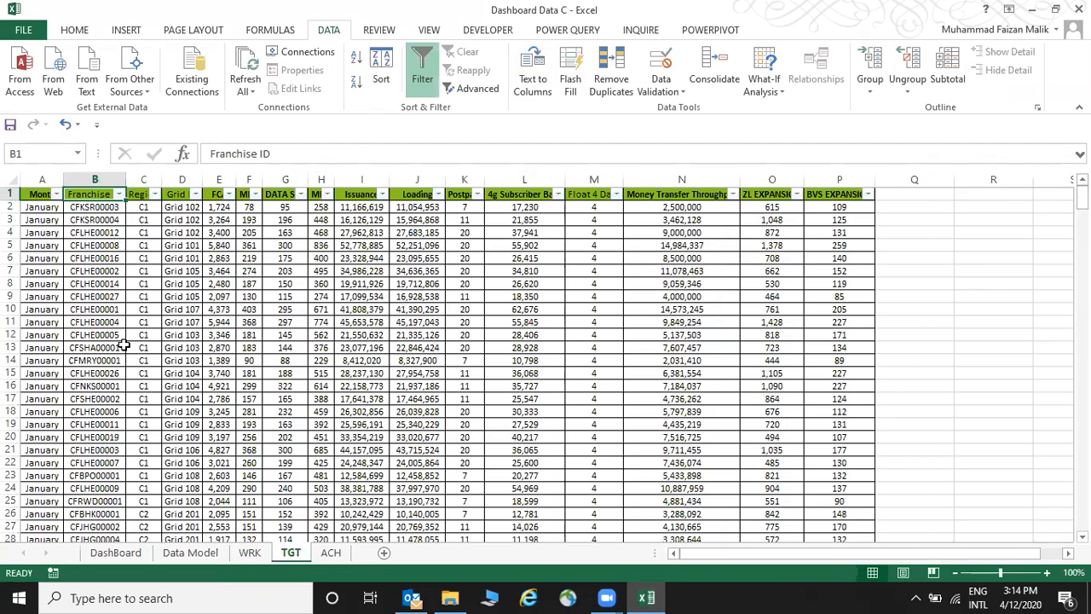
# Move the month list in F2:F5 on the WRK sheet to start at cell A3.
pyautogui.click(250, 552)
pyautogui.moveTo(298, 212); pyautogui.dragTo(304, 259)
pyautogui.hotkey('ctrl', 'c')
pyautogui.click(29, 213)
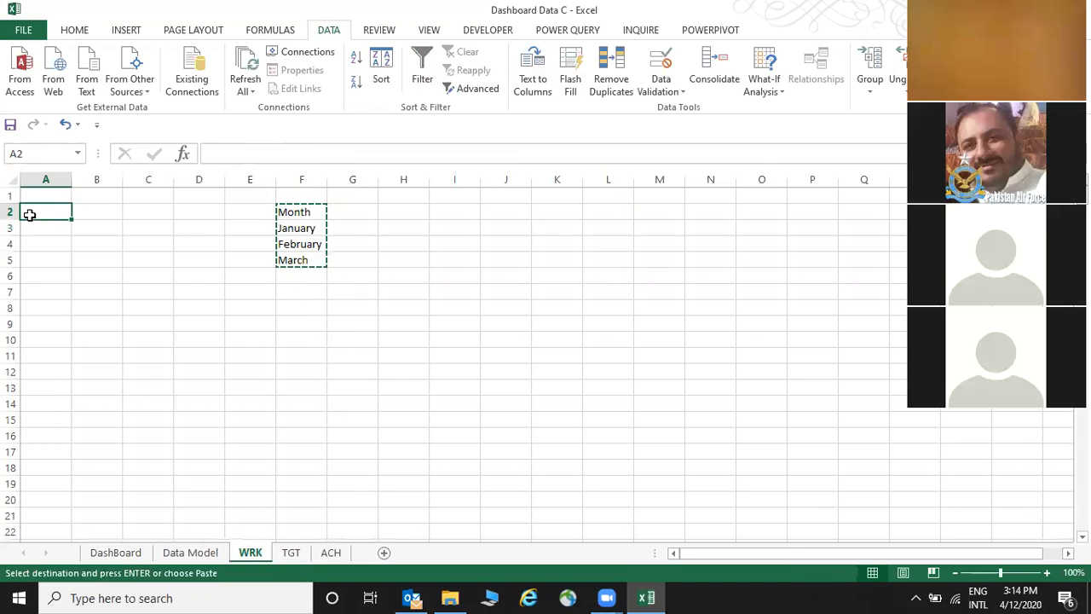
pyautogui.click(29, 230)
pyautogui.press('Return')
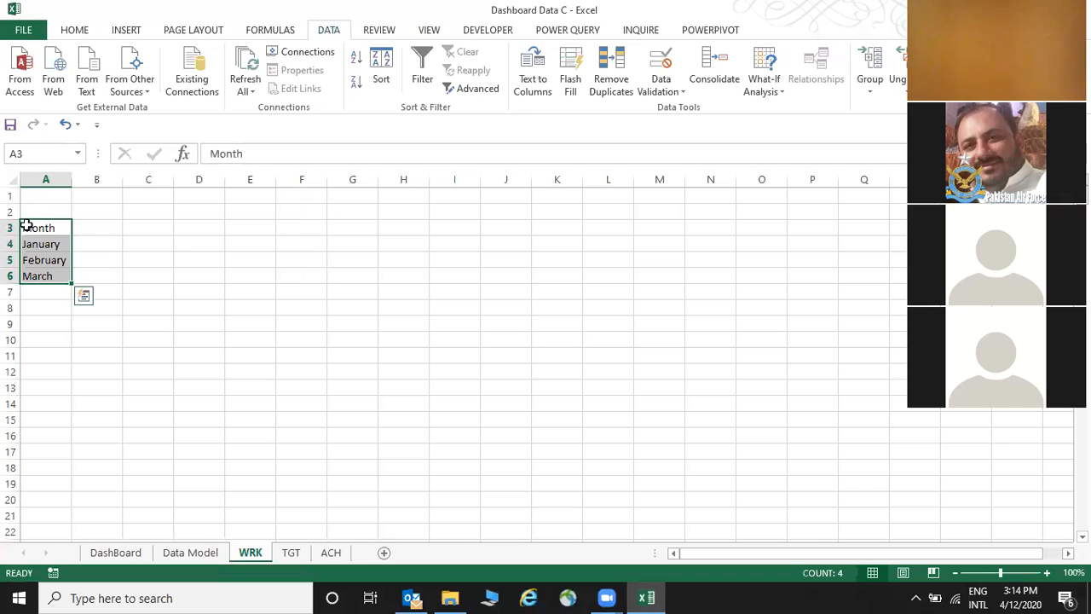
# Fill the month series on the WRK sheet from A3:A6 down to A18 and autofit column A.
pyautogui.click(293, 552)
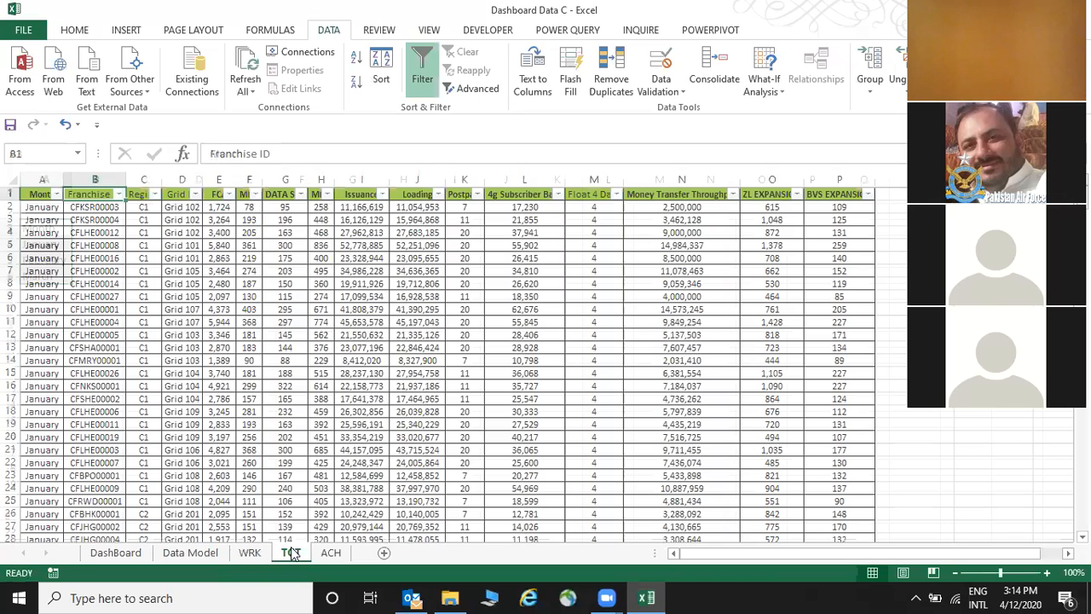
pyautogui.click(251, 552)
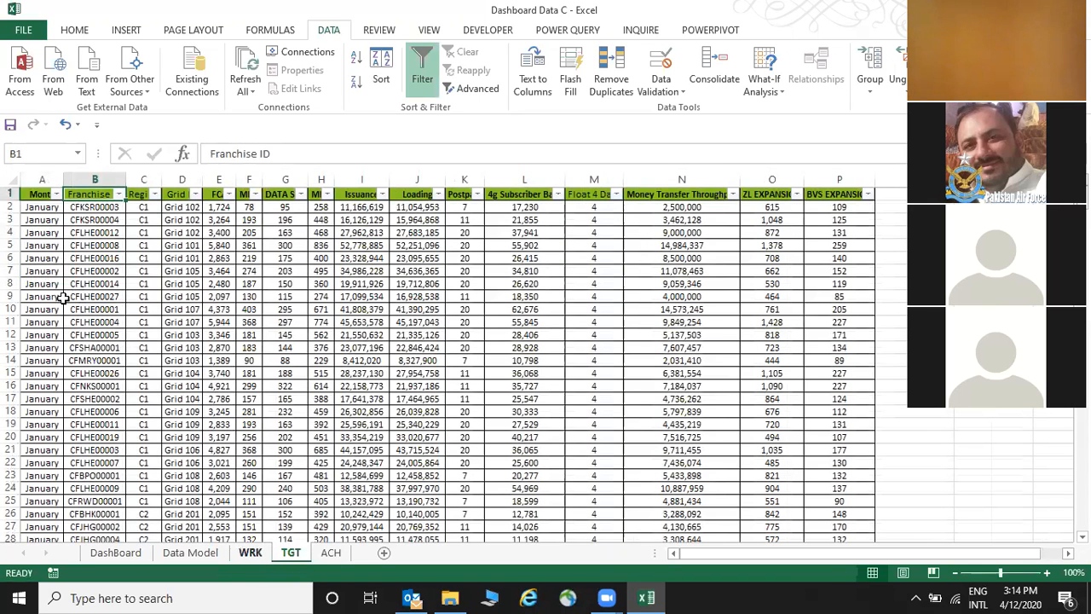
pyautogui.moveTo(72, 284); pyautogui.dragTo(71, 474)
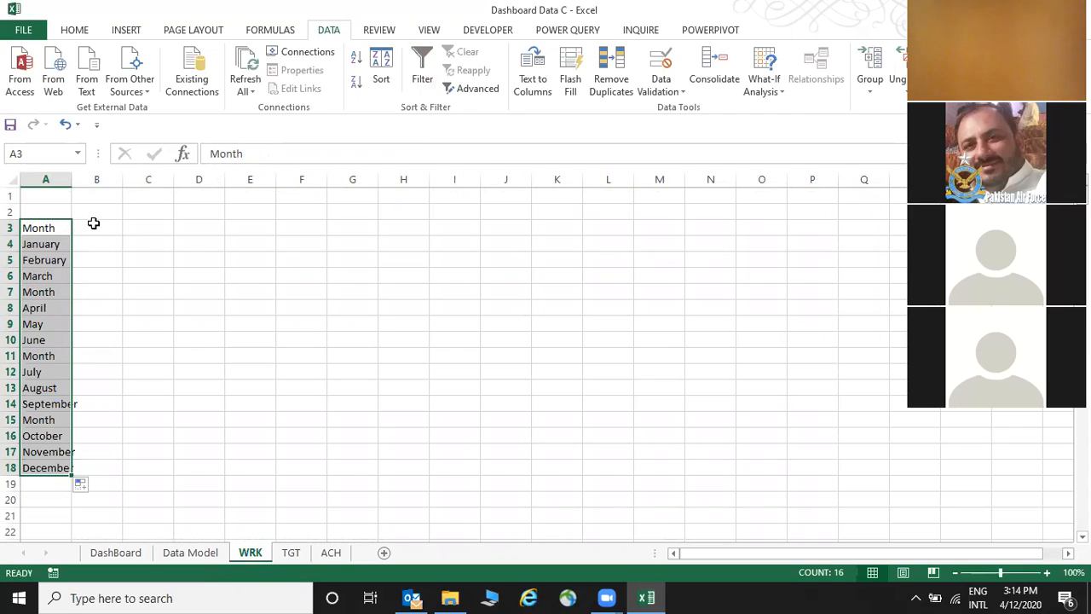
pyautogui.doubleClick(72, 179)
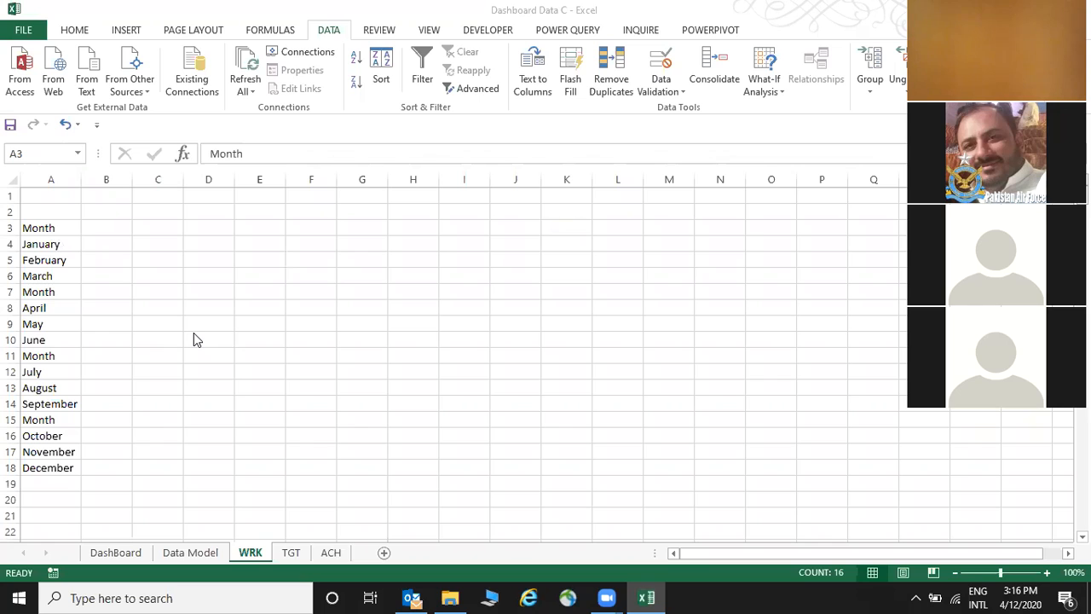
# Delete the rows with the repeated Month entries, keeping only the header in A3 above January to December.
pyautogui.click(11, 291)
pyautogui.hotkey('ctrl', '-')
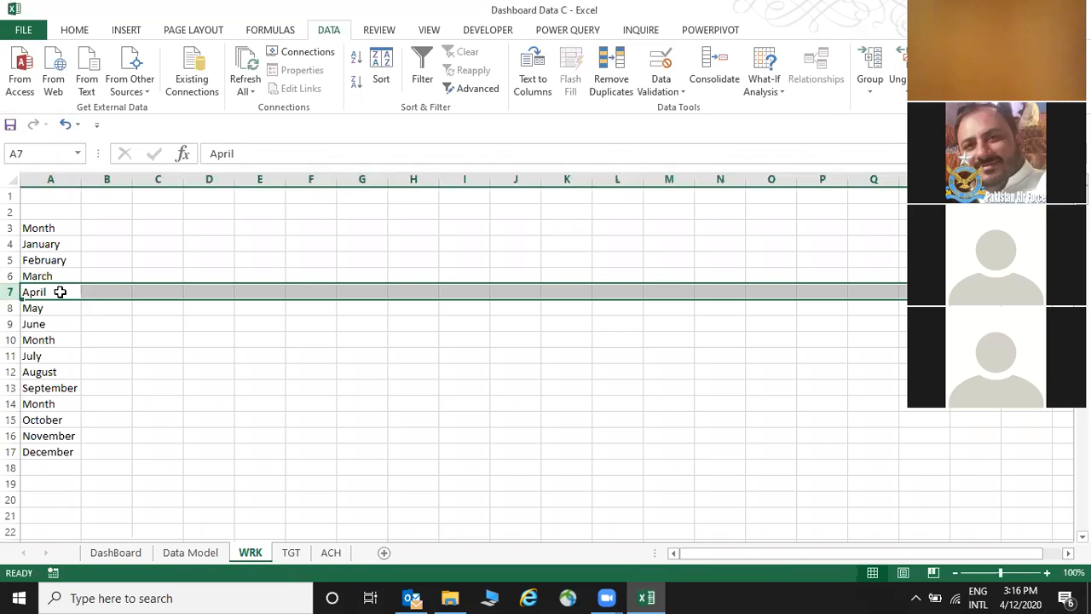
pyautogui.click(11, 404)
pyautogui.hotkey('ctrl', '-')
pyautogui.moveTo(59, 244); pyautogui.dragTo(59, 435)
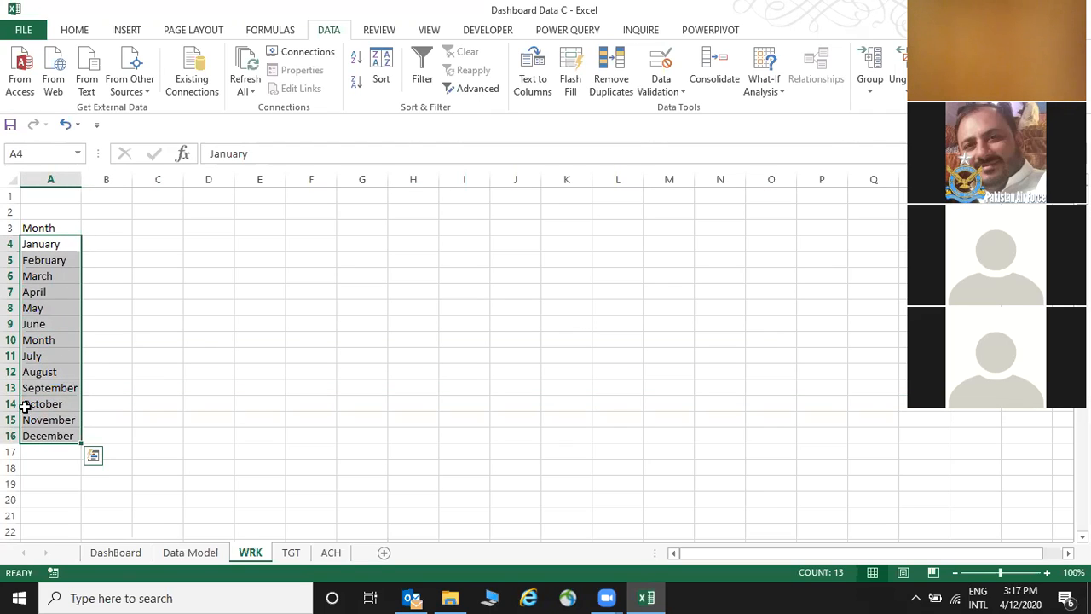
pyautogui.click(11, 339)
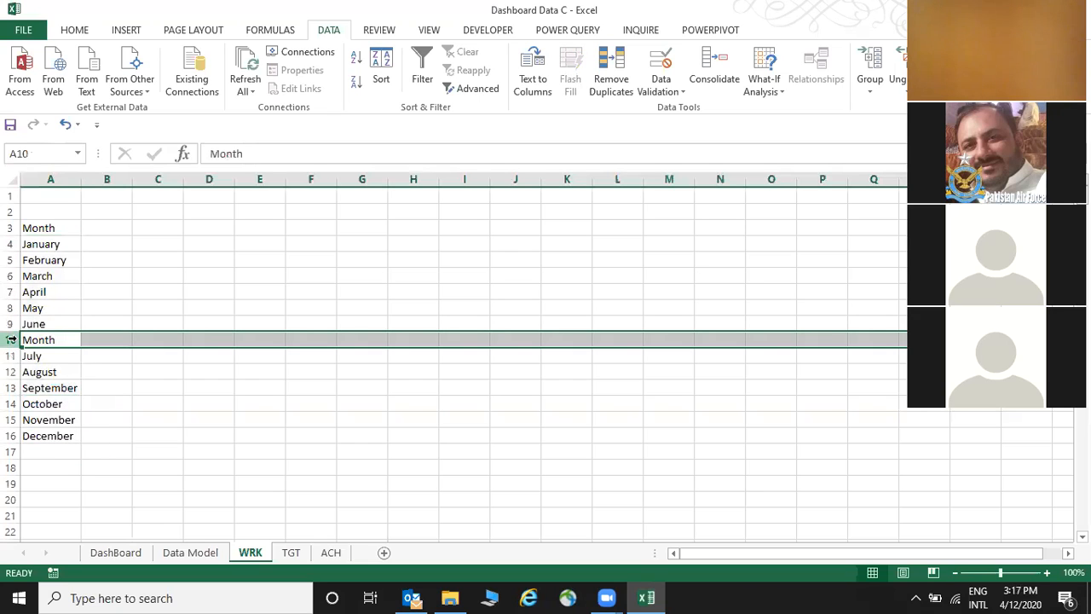
pyautogui.hotkey('ctrl', '-')
# Insert a new column before the month list and enter the header Sr# in A3.
pyautogui.click(55, 173)
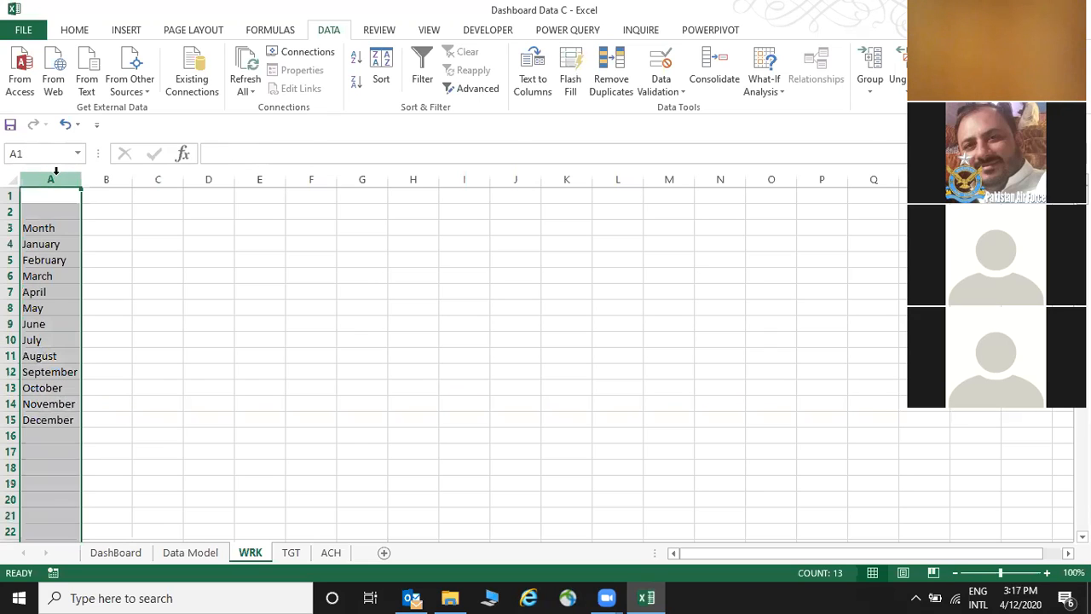
pyautogui.hotkey('ctrl', '+')
pyautogui.click(55, 227)
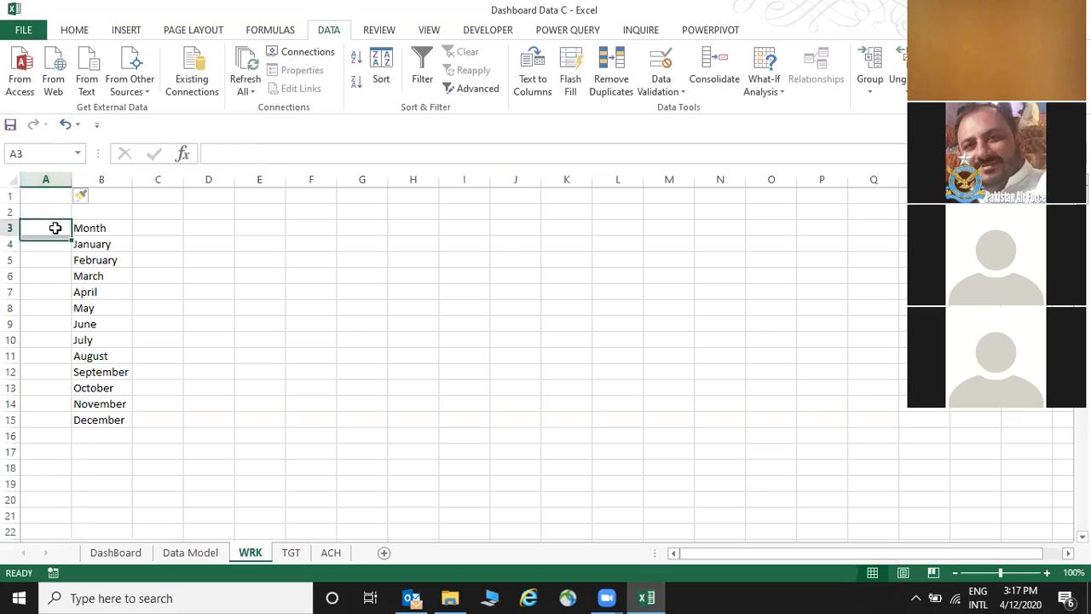
pyautogui.write('Sr#')
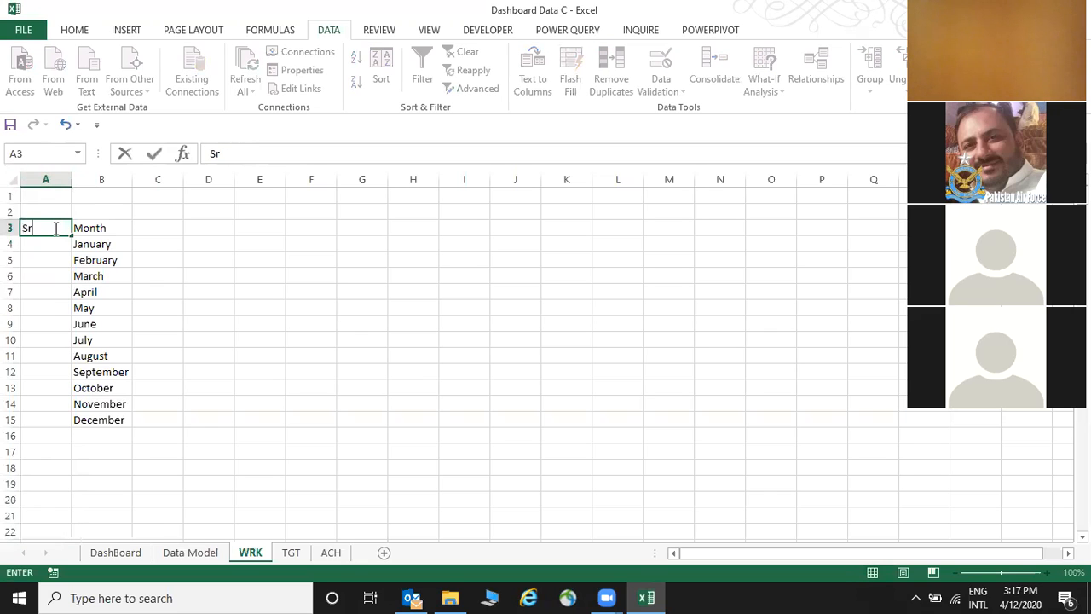
pyautogui.press('Return')
# Insert five blank rows above the Sr# and Month table at row 2.
pyautogui.click(11, 211)
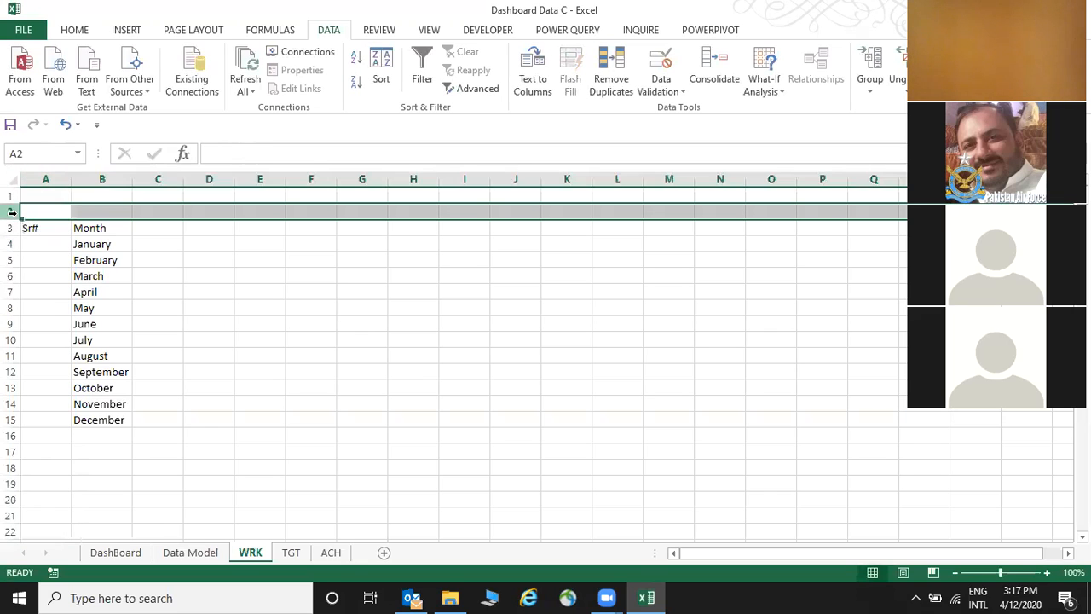
pyautogui.hotkey('ctrl', '+')
pyautogui.hotkey('ctrl', '+')
pyautogui.hotkey('ctrl', '+')
pyautogui.hotkey('ctrl', '+')
pyautogui.hotkey('ctrl', '+')
pyautogui.click(50, 303)
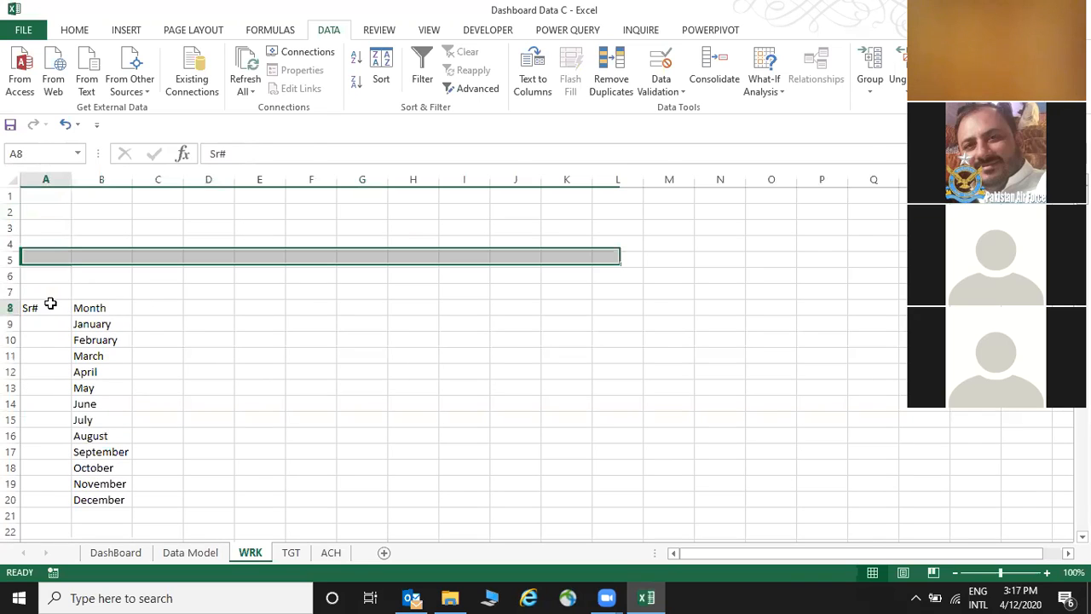
# Enter 1 and 2 in A9:A10 and extend the series to 12 in A20 beside the months.
pyautogui.click(47, 324)
pyautogui.write('1')
pyautogui.press('Return')
pyautogui.write('2')
pyautogui.press('Return')
pyautogui.moveTo(47, 324); pyautogui.dragTo(49, 342)
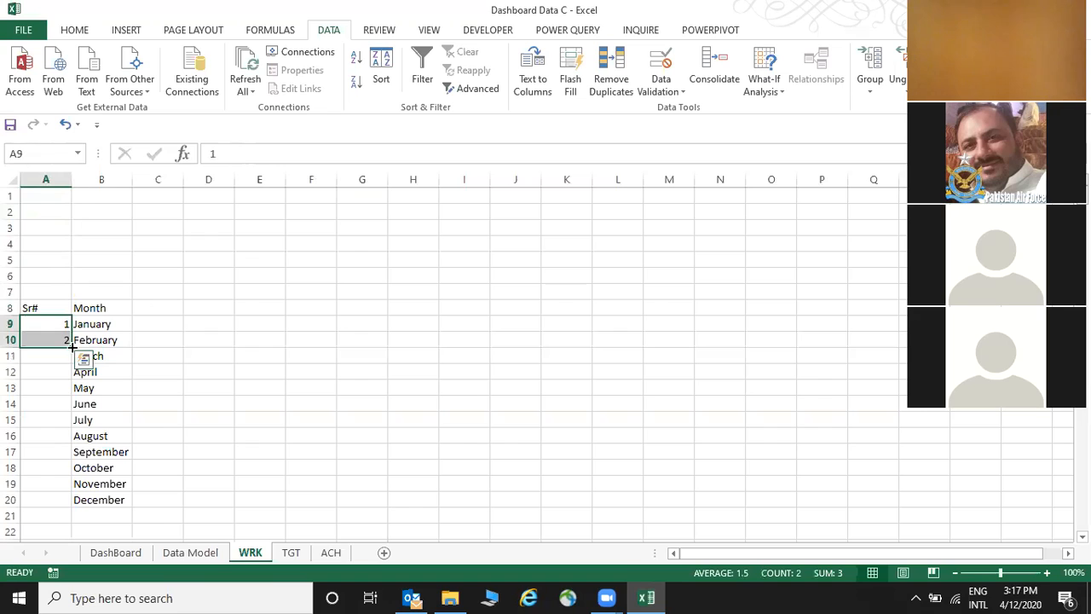
pyautogui.doubleClick(72, 347)
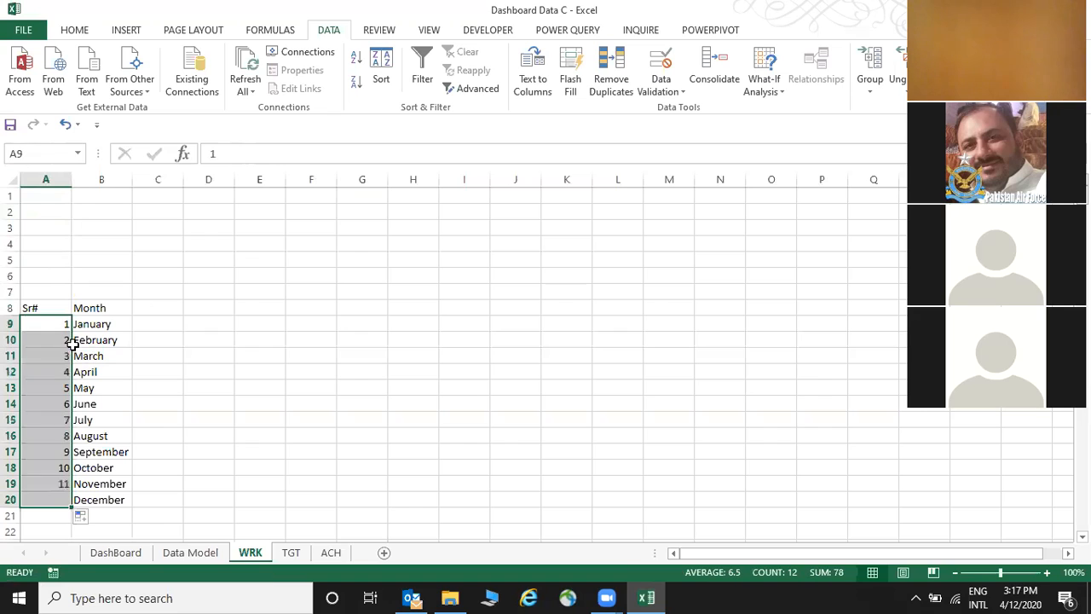
# Centre the contents of the Sr# and Month table in A8:B20 and apply all borders to it.
pyautogui.click(74, 30)
pyautogui.click(321, 83)
pyautogui.click(204, 307)
pyautogui.moveTo(39, 308); pyautogui.dragTo(106, 504)
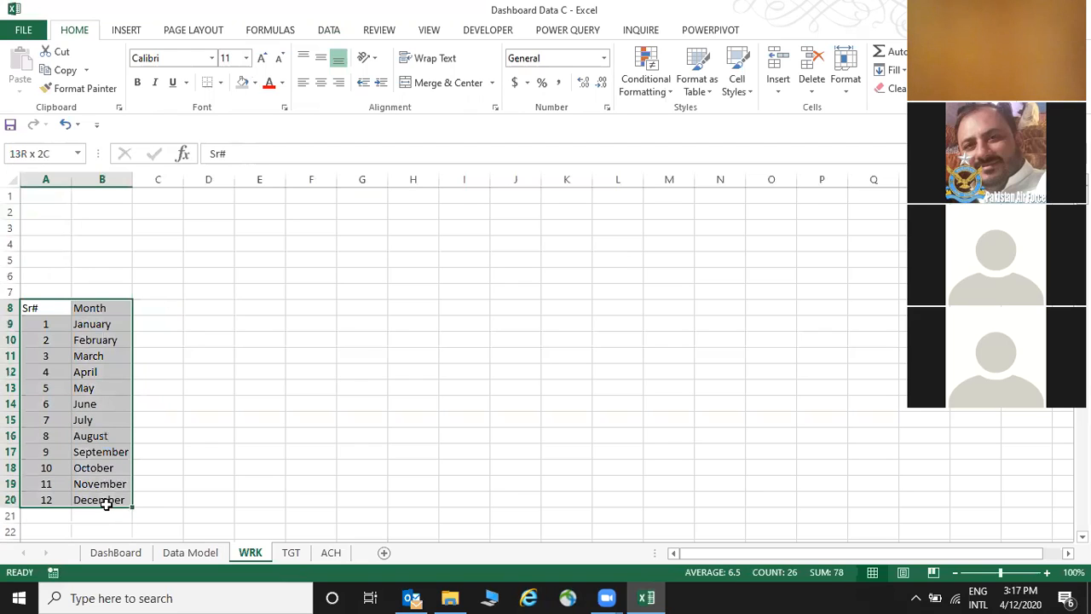
pyautogui.click(220, 82)
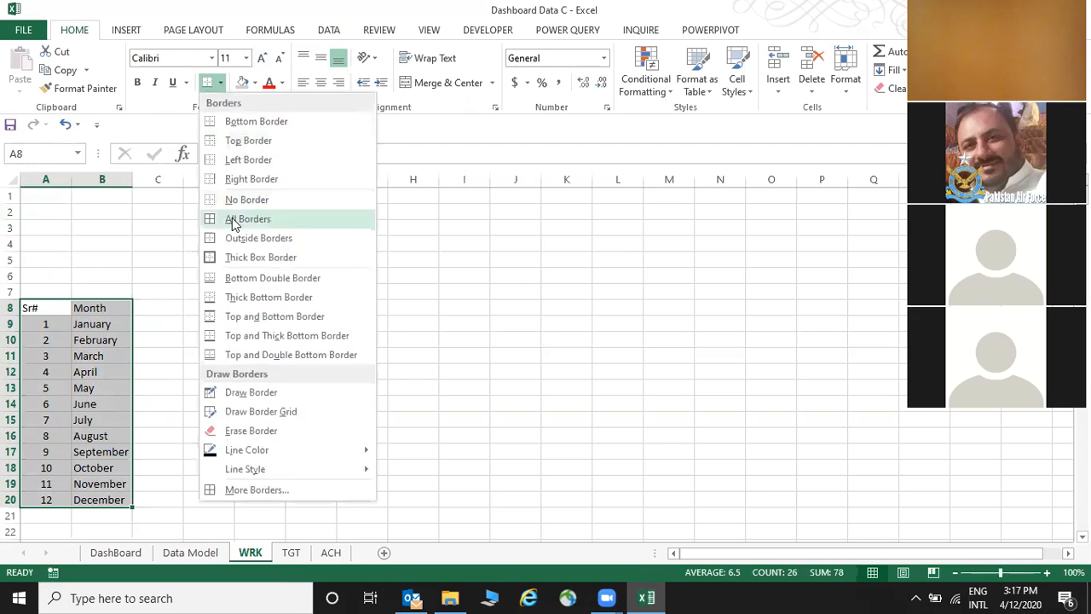
pyautogui.click(235, 220)
pyautogui.click(320, 82)
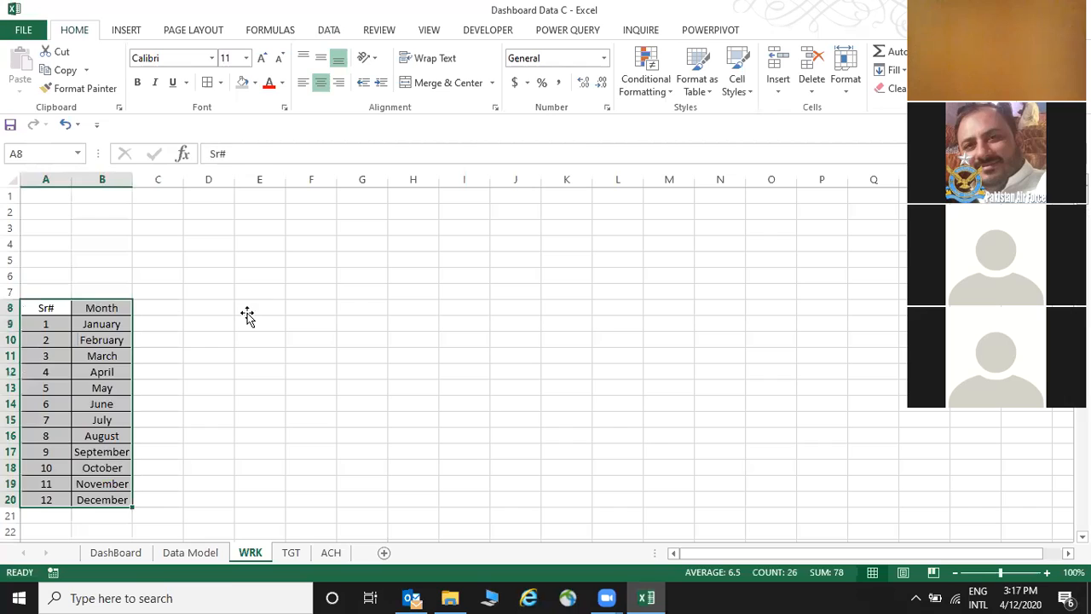
pyautogui.click(247, 313)
pyautogui.moveTo(247, 316)
pyautogui.mouseDown()
pyautogui.moveTo(141, 309)
pyautogui.moveTo(240, 308)
pyautogui.mouseUp()
pyautogui.click(159, 307)
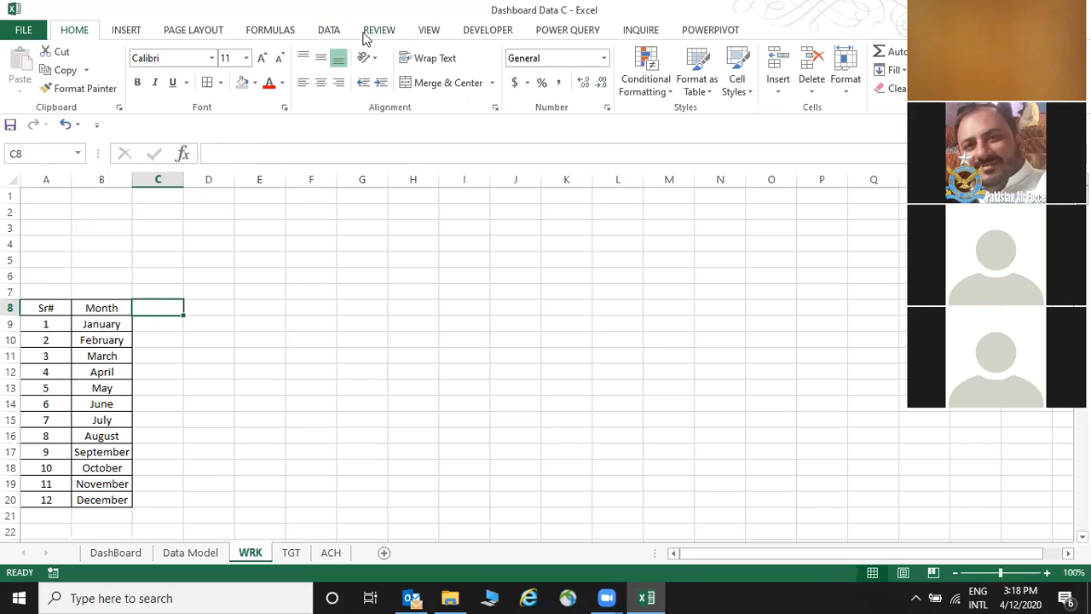
# Place a combo box form control on the DashBoard sheet in the black band over rows 1 and 2, starting in column Q.
pyautogui.click(332, 34)
pyautogui.click(417, 34)
pyautogui.click(487, 36)
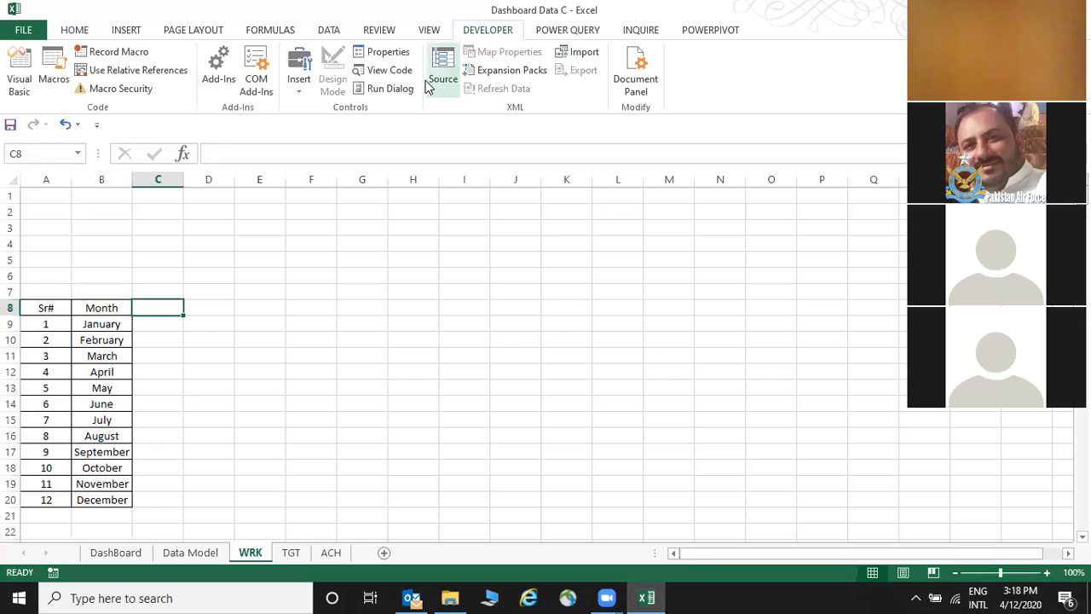
pyautogui.click(302, 85)
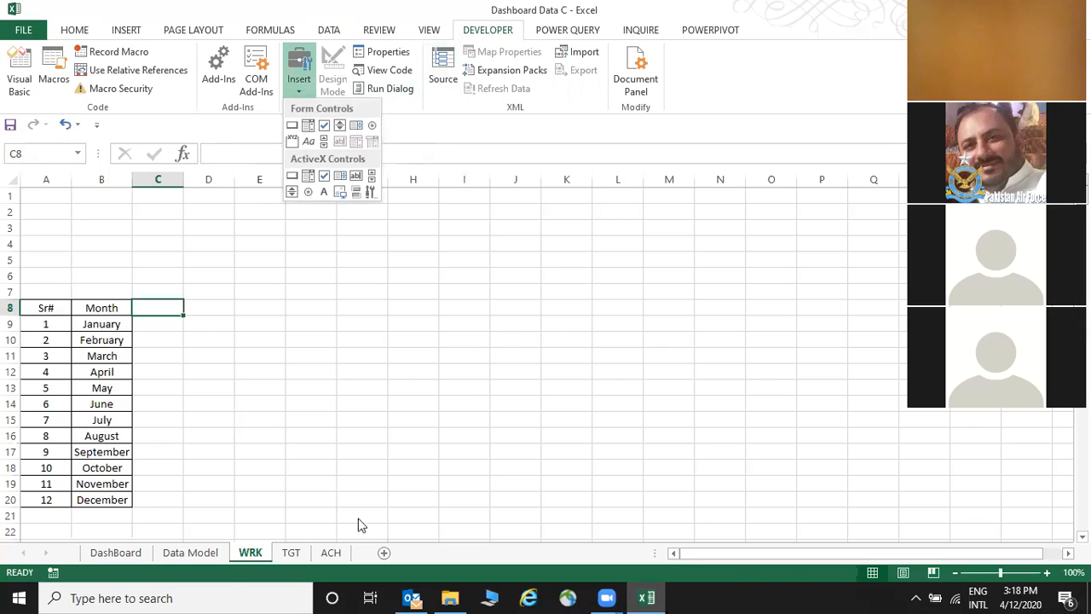
pyautogui.click(118, 554)
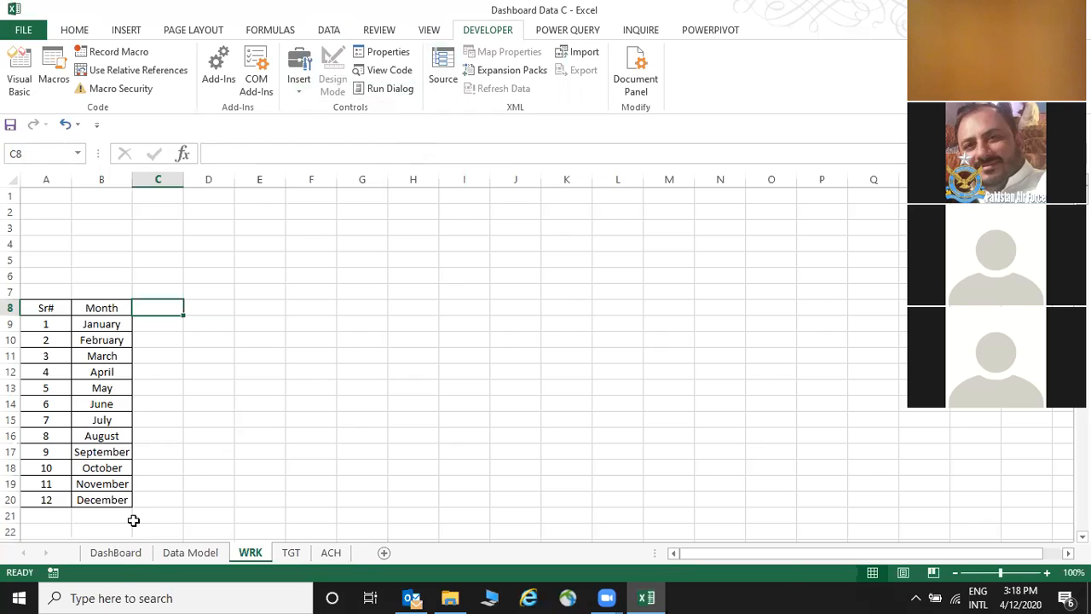
pyautogui.click(119, 554)
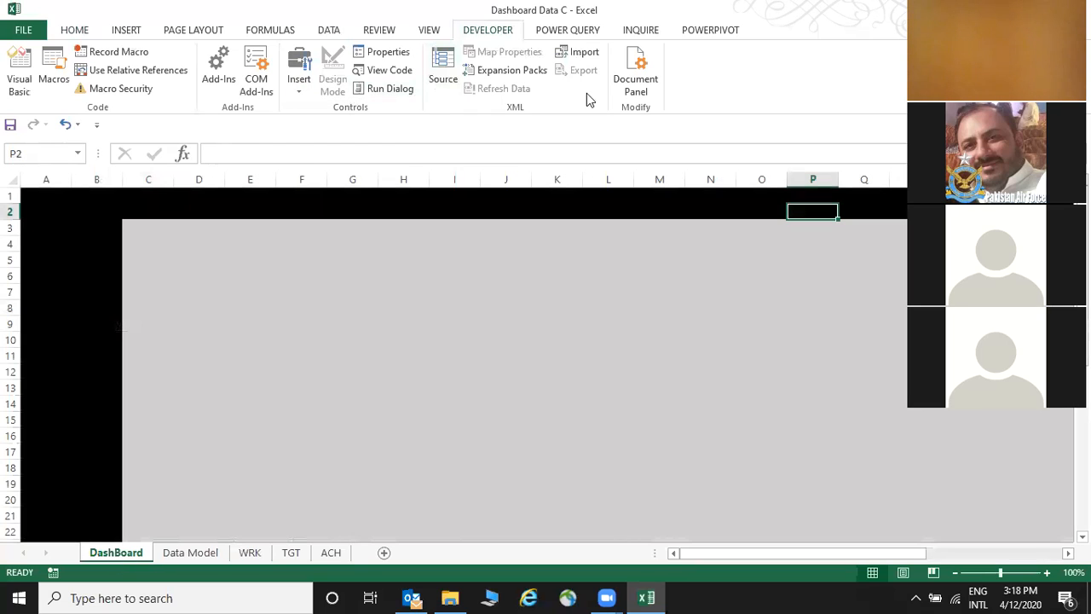
pyautogui.click(298, 81)
pyautogui.click(308, 125)
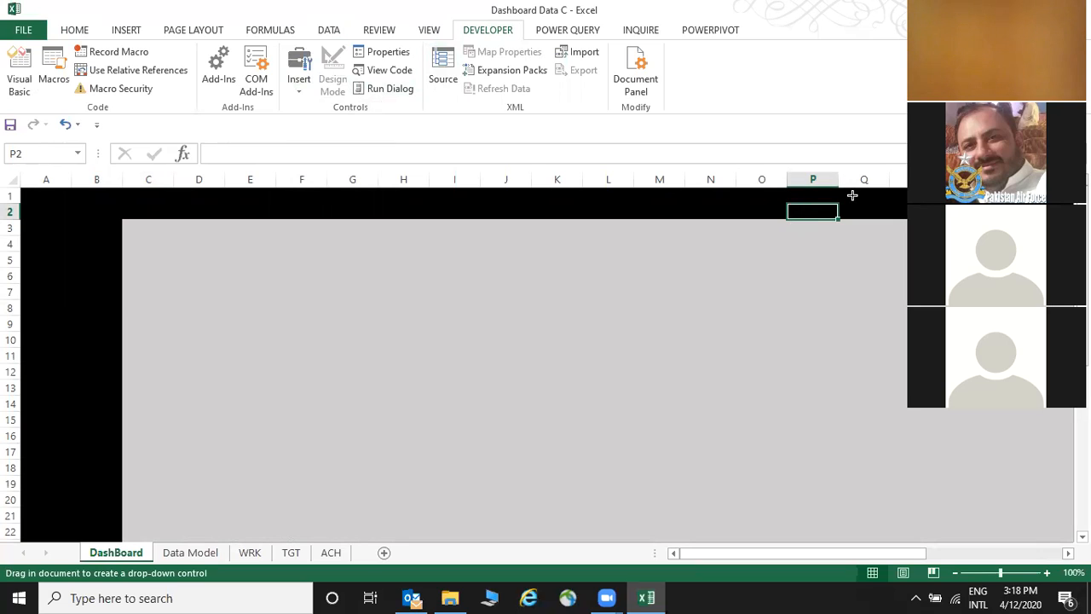
pyautogui.moveTo(853, 198); pyautogui.dragTo(904, 208)
pyautogui.moveTo(999, 212); pyautogui.dragTo(999, 215)
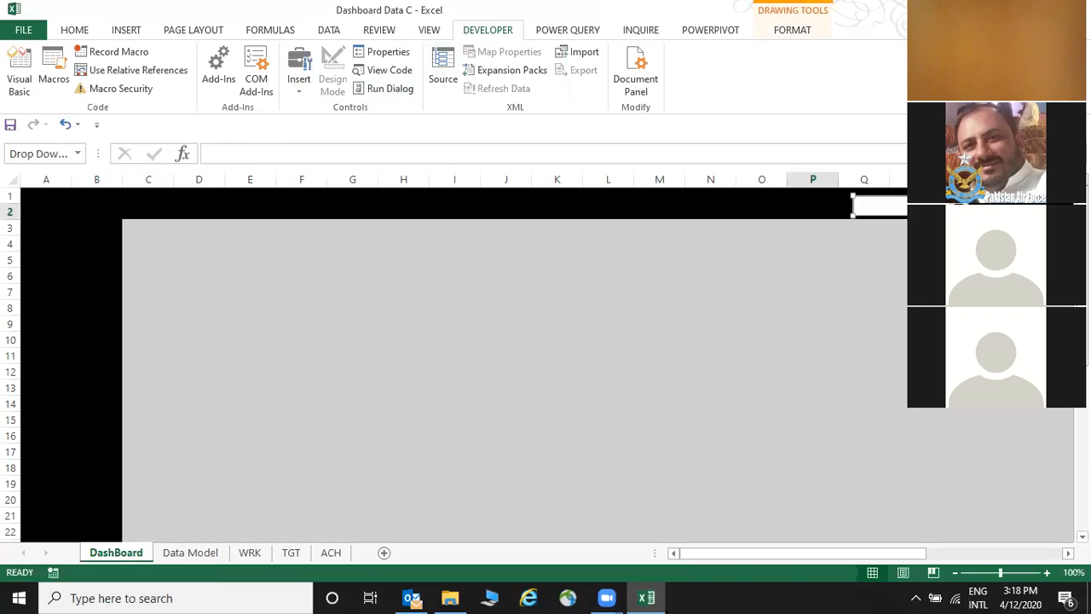
# Set the combo box's input range to the month names in WRK!$B$9:$B$20.
pyautogui.rightClick(917, 205)
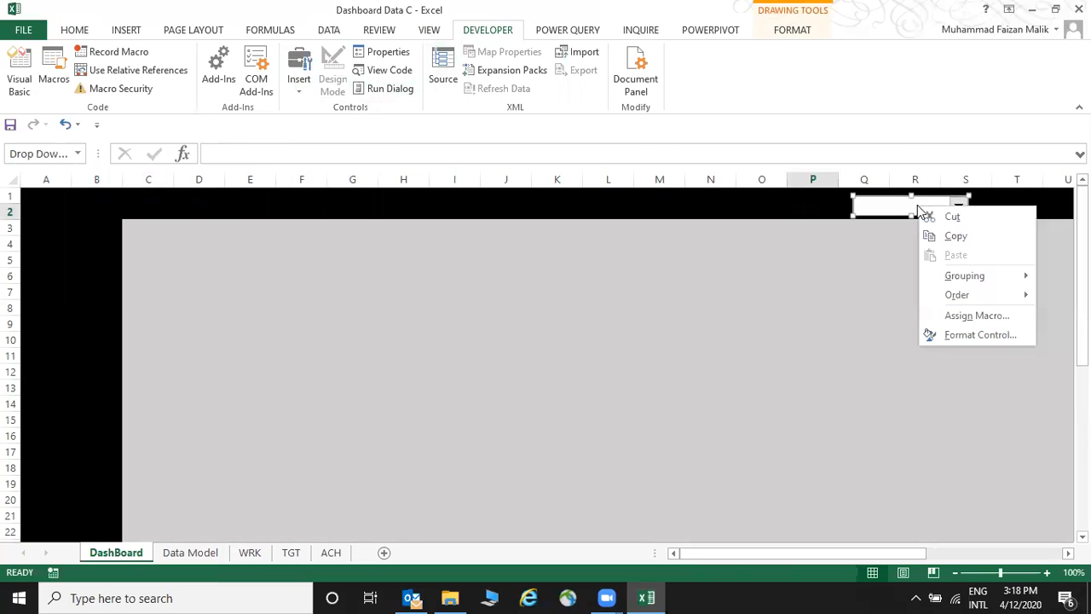
pyautogui.click(975, 333)
pyautogui.click(502, 204)
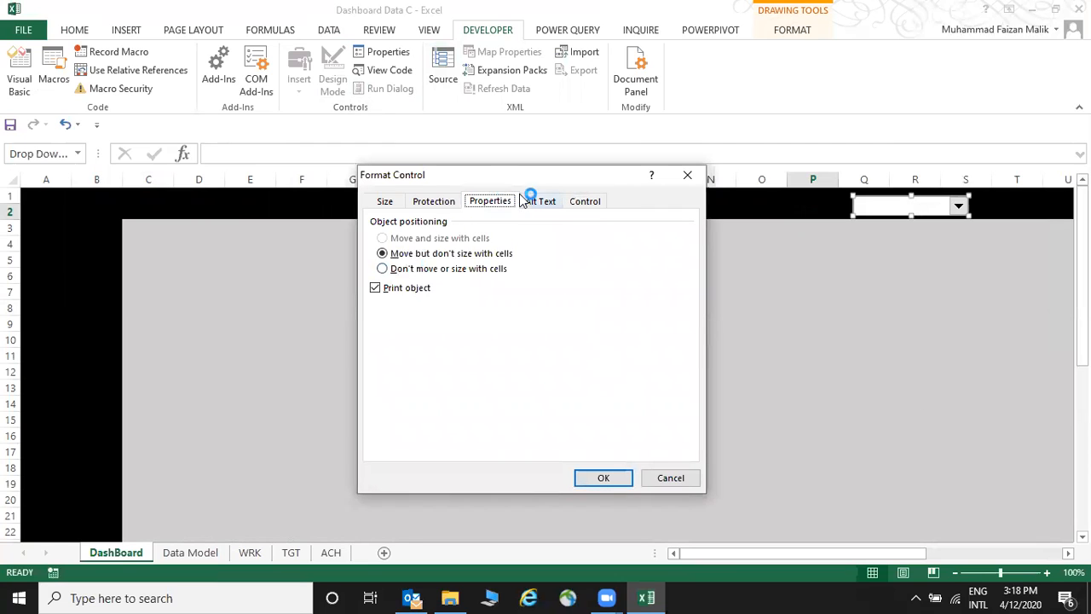
pyautogui.click(573, 207)
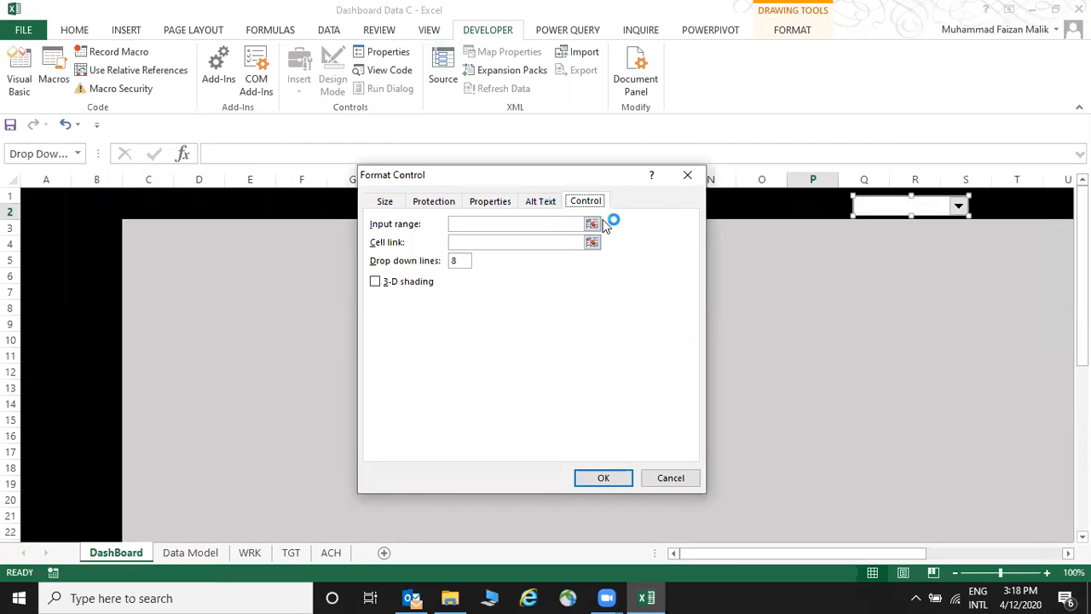
pyautogui.click(594, 222)
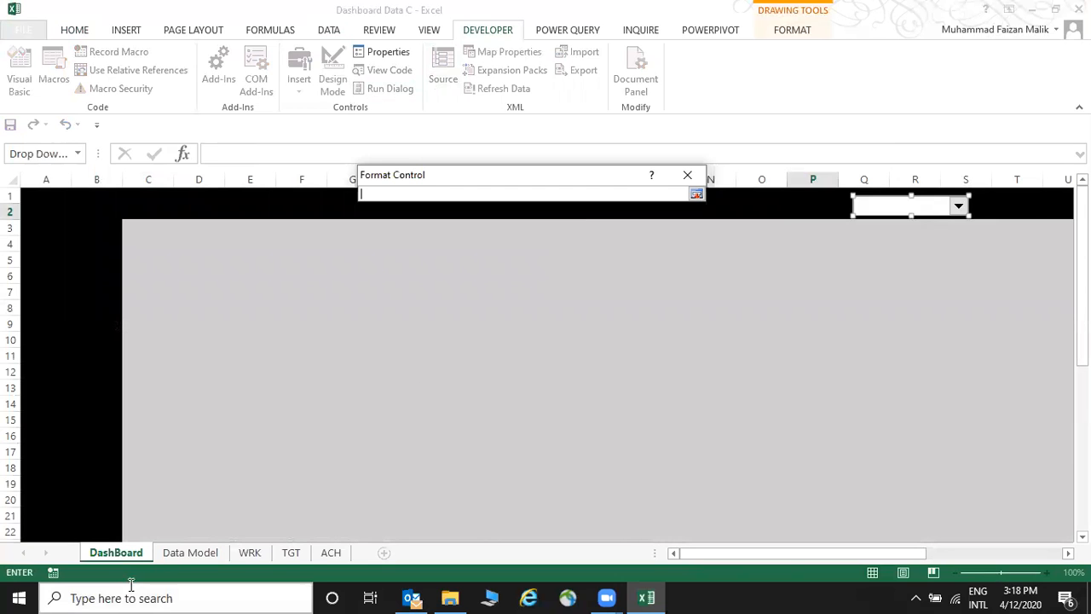
pyautogui.click(247, 552)
pyautogui.moveTo(111, 323); pyautogui.dragTo(119, 499)
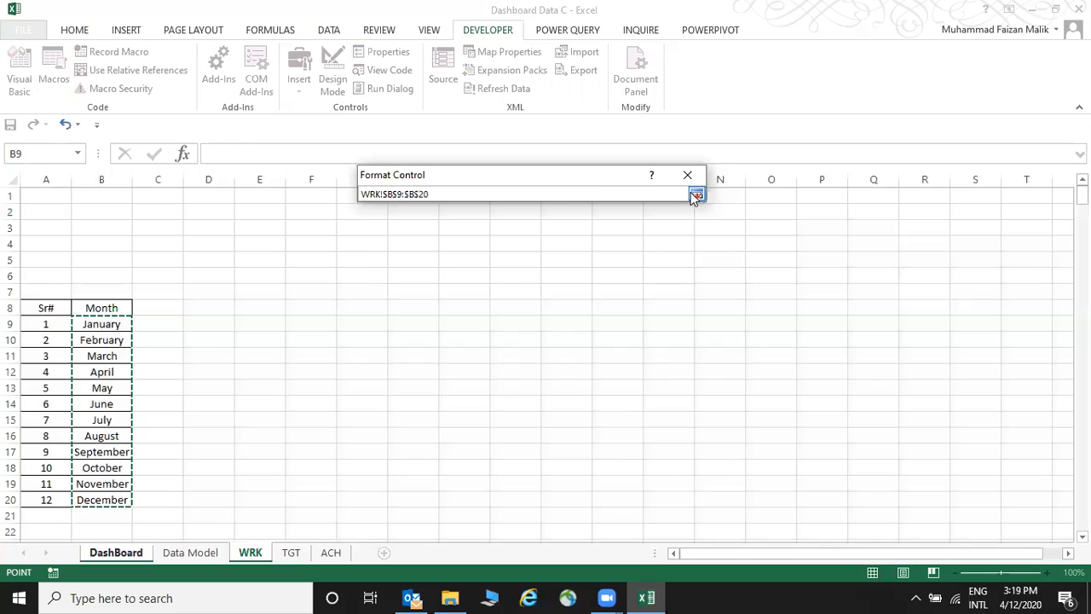
pyautogui.click(694, 192)
# Link the combo box to cell WRK!$A$1.
pyautogui.click(591, 241)
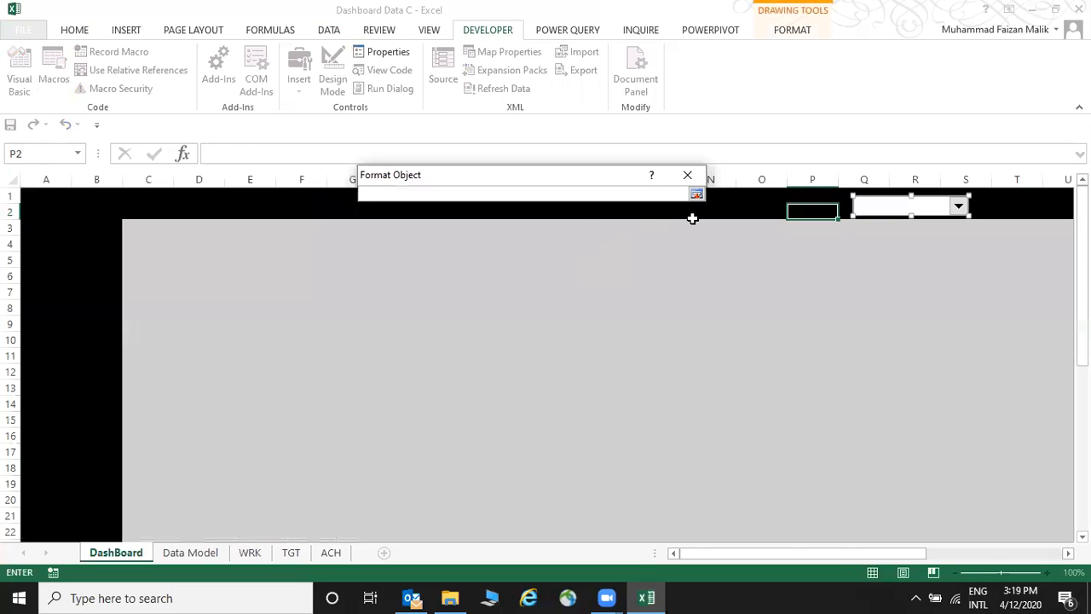
pyautogui.click(696, 194)
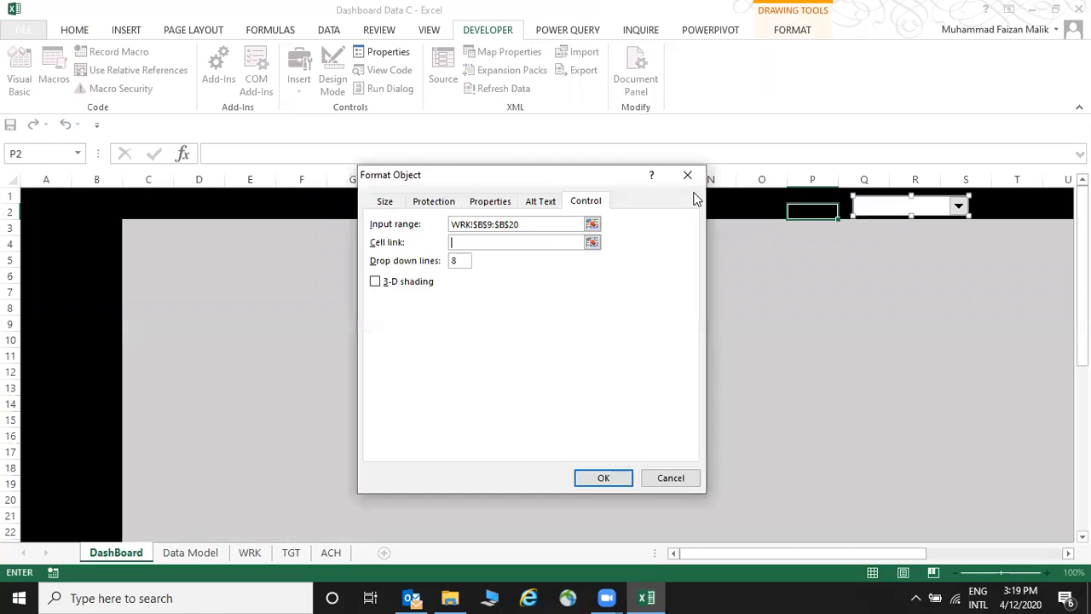
pyautogui.click(593, 242)
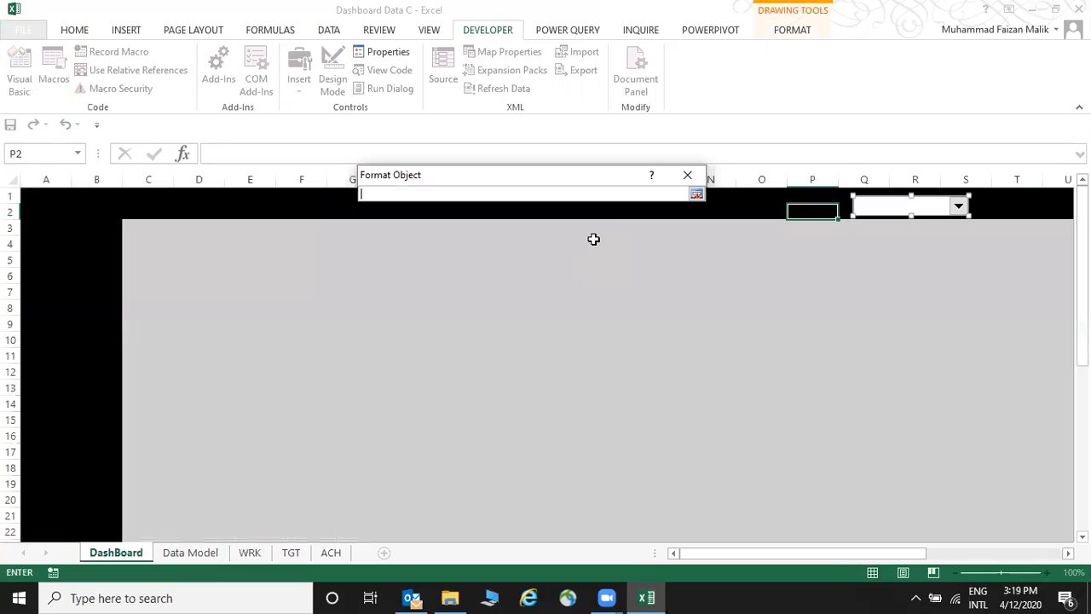
pyautogui.click(246, 554)
pyautogui.click(40, 196)
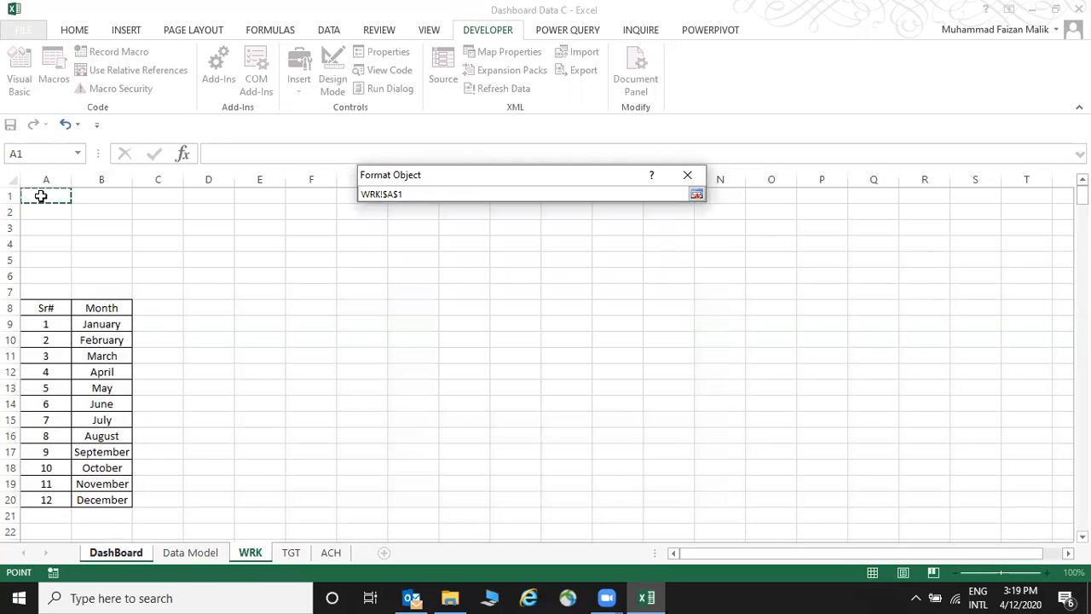
pyautogui.press('Return')
# Set the combo box to 12 drop-down lines with 3-D shading and apply the control settings.
pyautogui.click(452, 261)
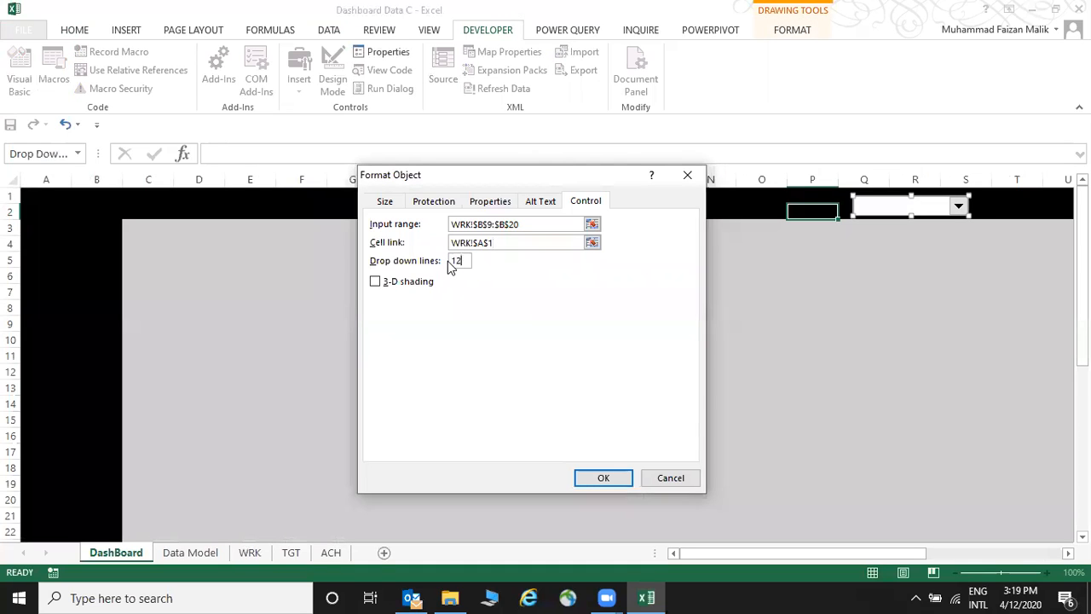
pyautogui.click(375, 281)
pyautogui.click(602, 477)
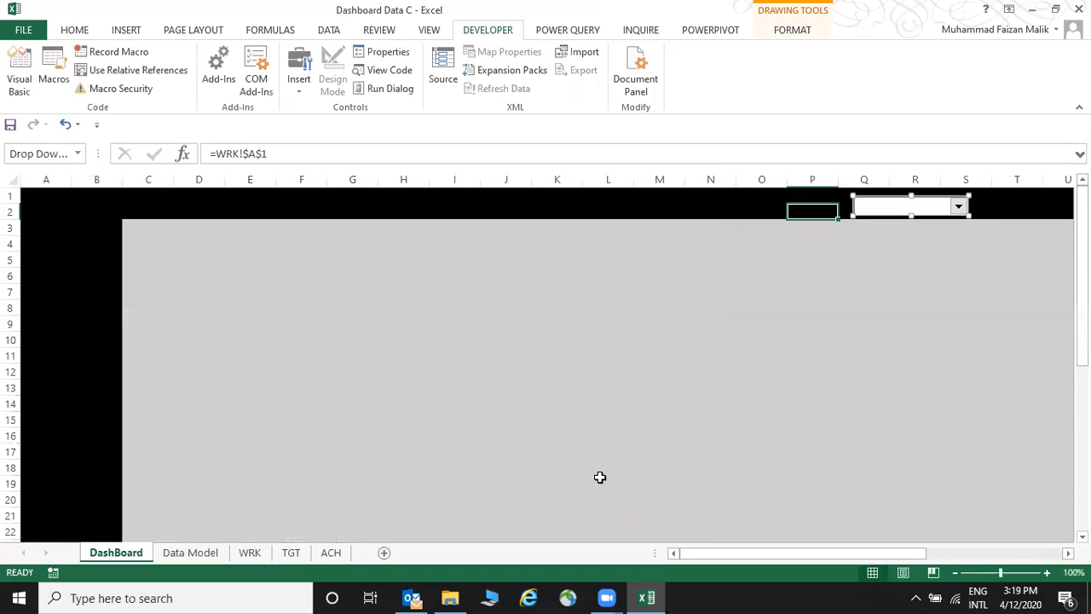
# Deselect the combo box and choose January from its month list.
pyautogui.click(619, 325)
pyautogui.click(958, 208)
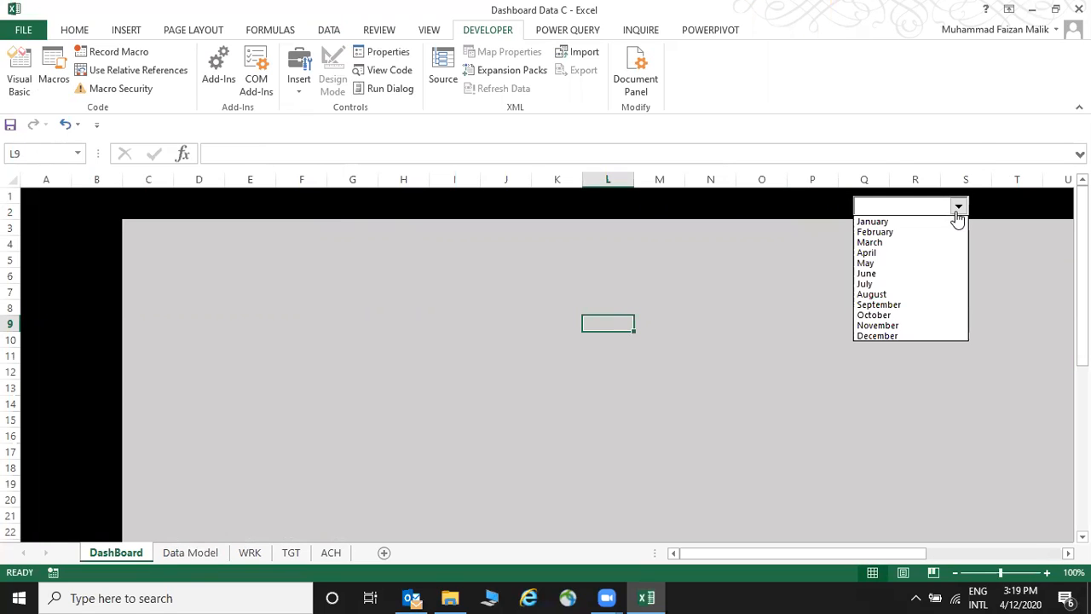
pyautogui.click(873, 222)
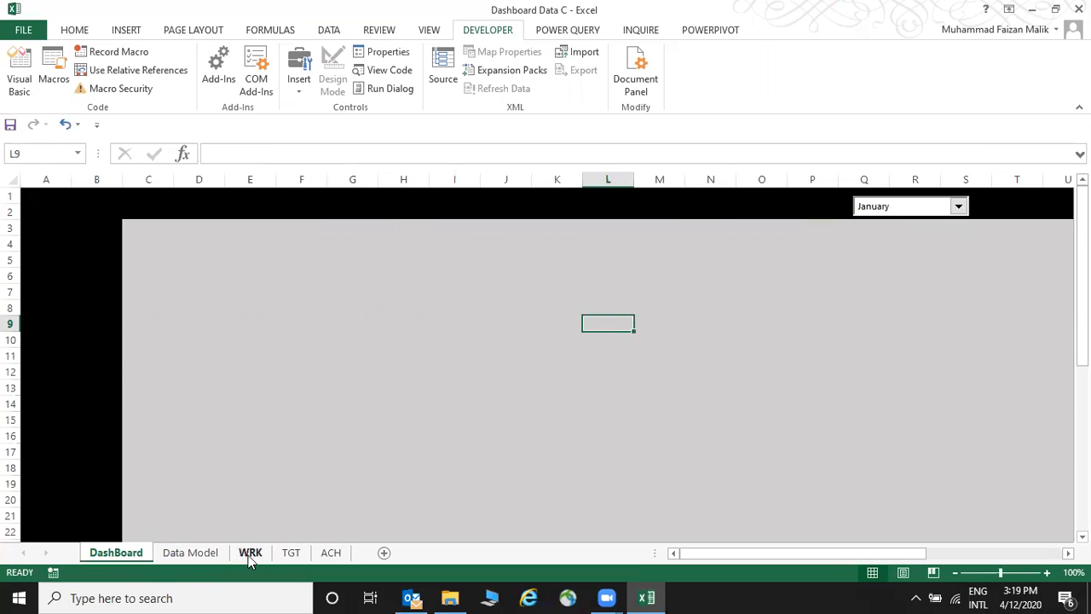
# Format the linked cell A1 on the WRK sheet with centred bold red text and a yellow fill.
pyautogui.click(250, 552)
pyautogui.click(59, 196)
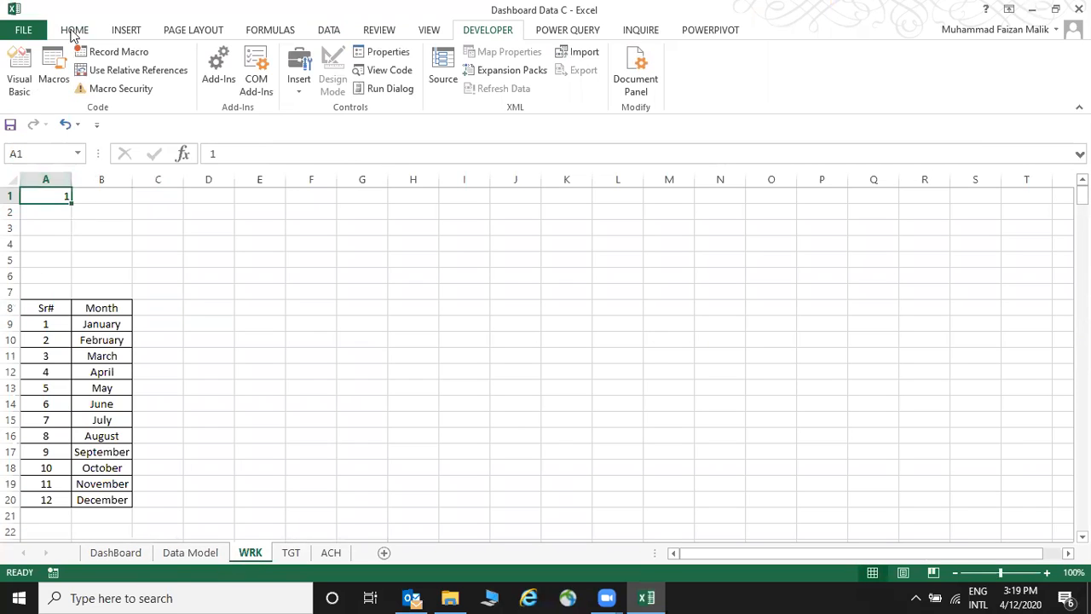
pyautogui.click(75, 33)
pyautogui.click(320, 82)
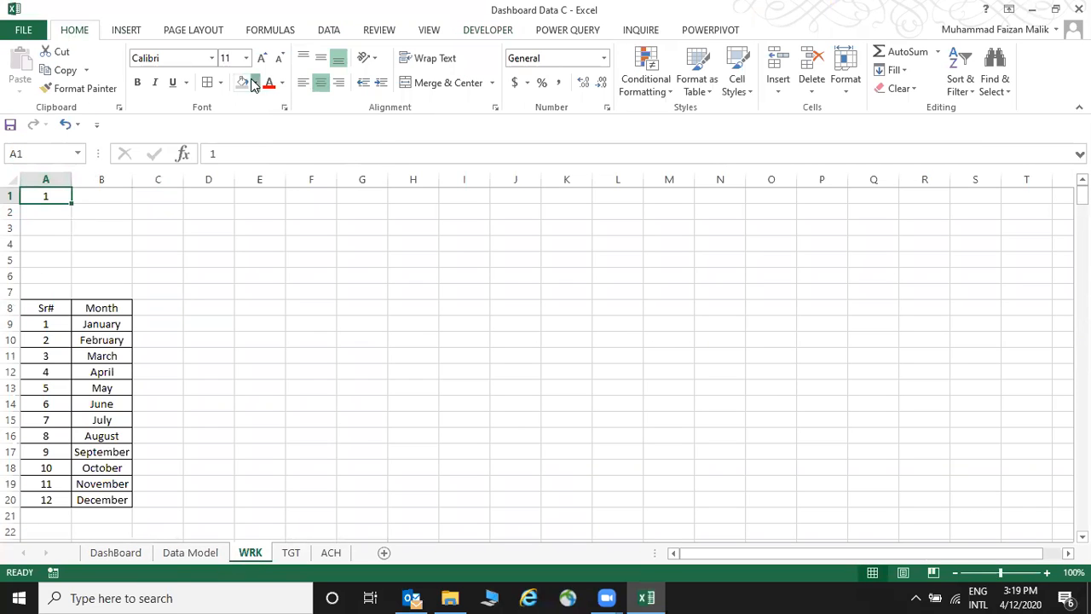
pyautogui.click(253, 84)
pyautogui.click(276, 210)
pyautogui.click(269, 85)
pyautogui.click(147, 271)
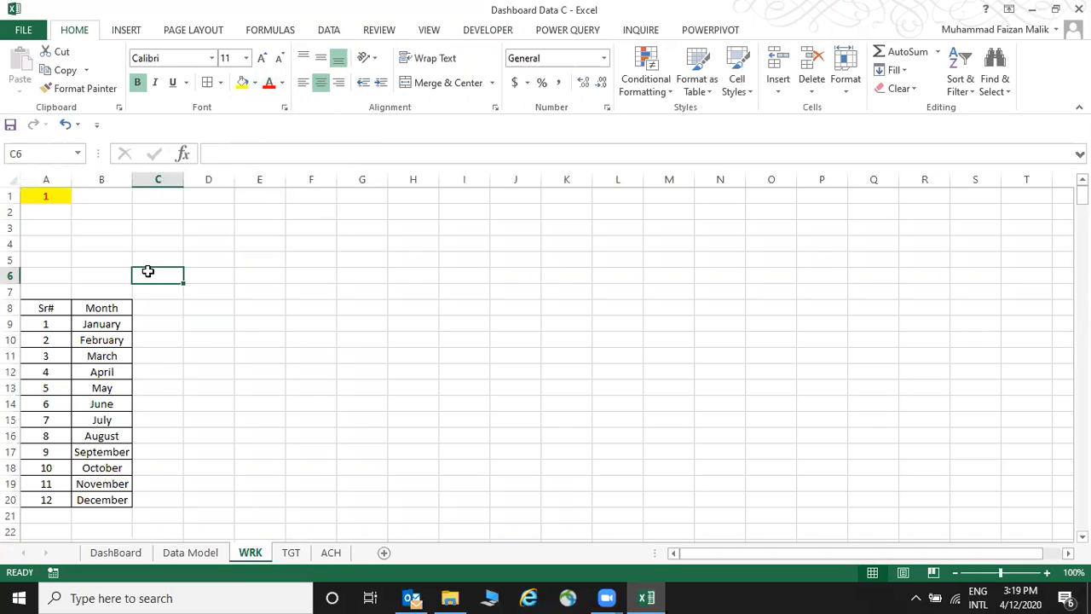
# Set the DashBoard combo box's object positioning to Don't move or size with cells.
pyautogui.click(111, 554)
pyautogui.rightClick(912, 211)
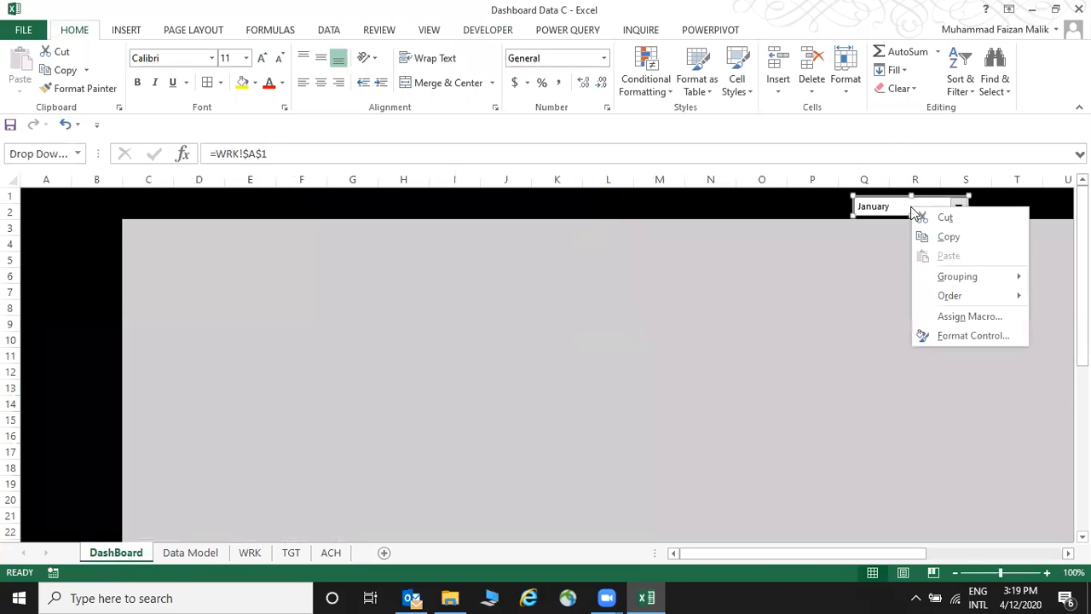
pyautogui.click(957, 334)
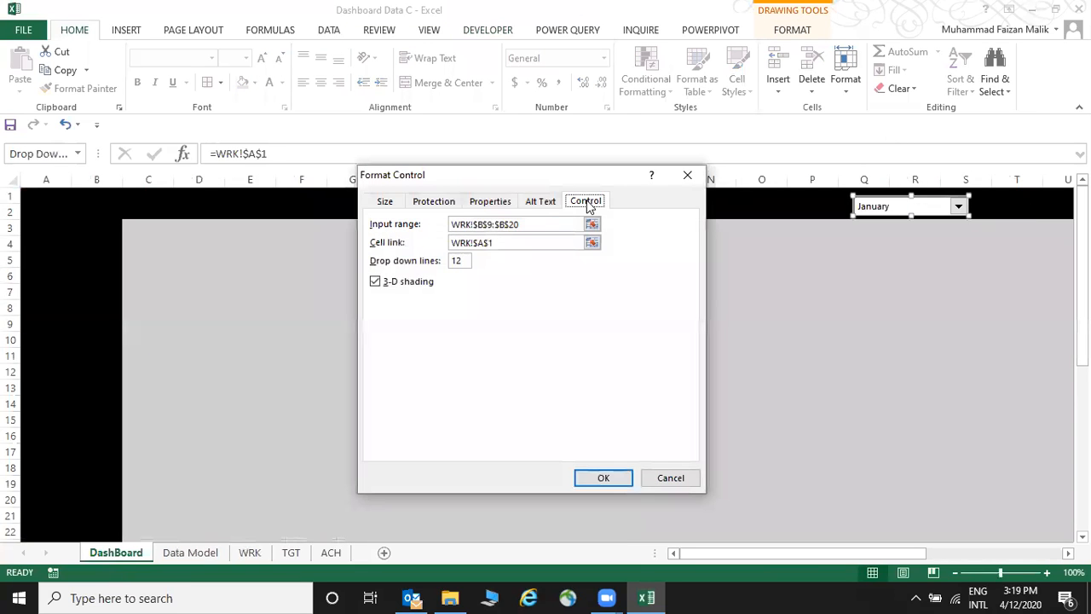
pyautogui.click(490, 201)
pyautogui.click(382, 269)
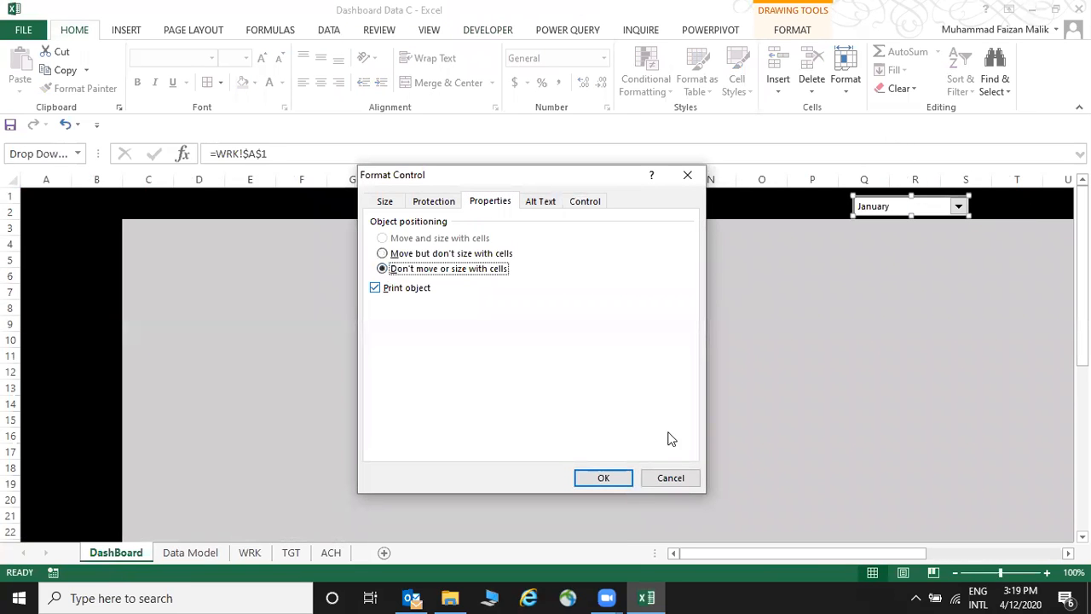
pyautogui.click(603, 478)
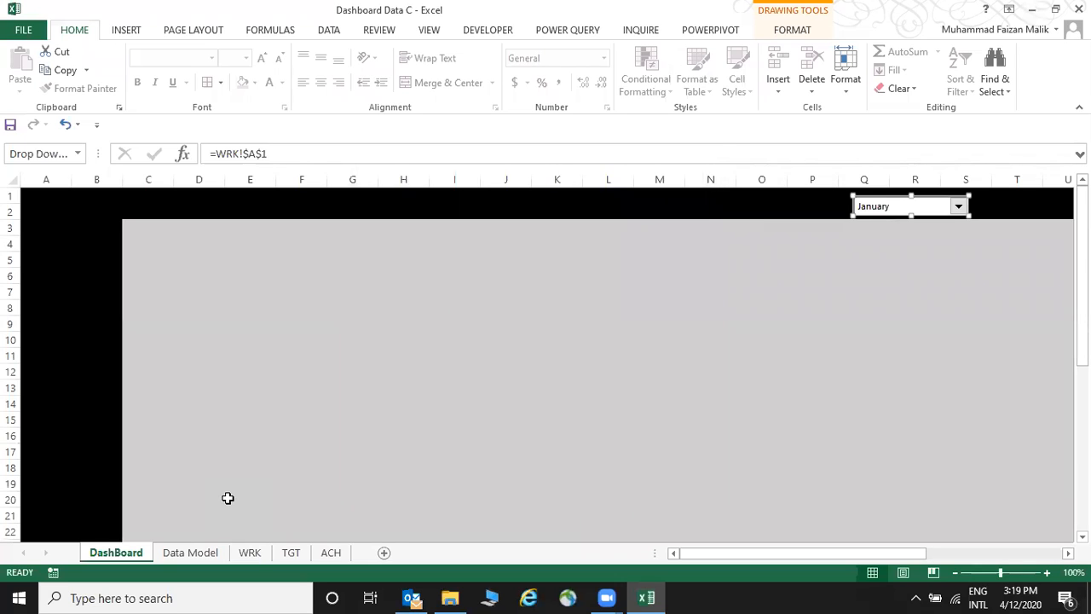
# Enter =VLOOKUP(A1,A9:B20,2,0) in cell B1 of the WRK sheet to return the selected month's name.
pyautogui.click(250, 552)
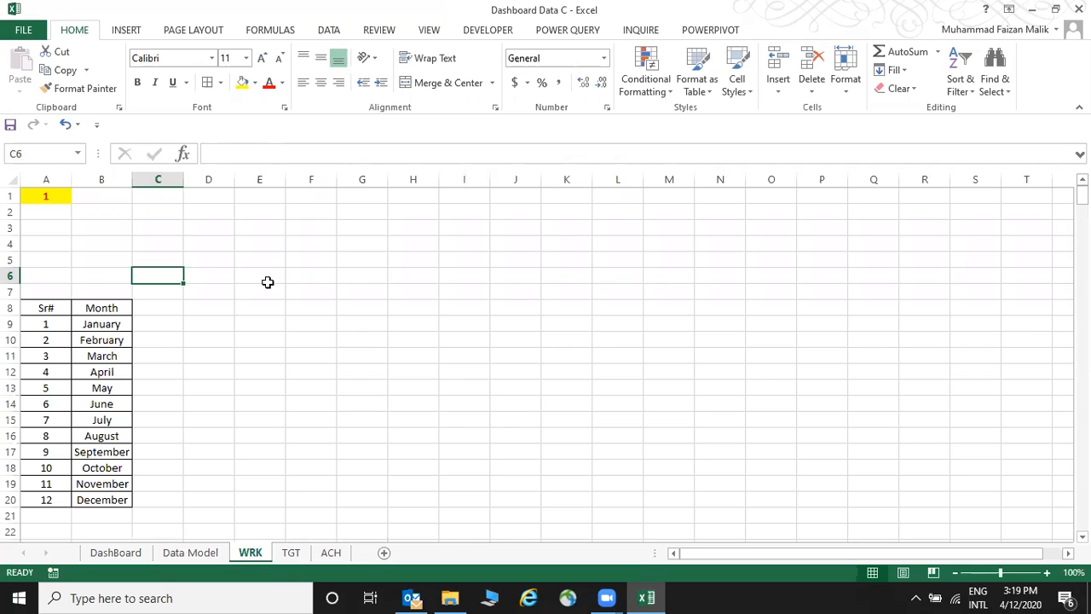
pyautogui.click(115, 197)
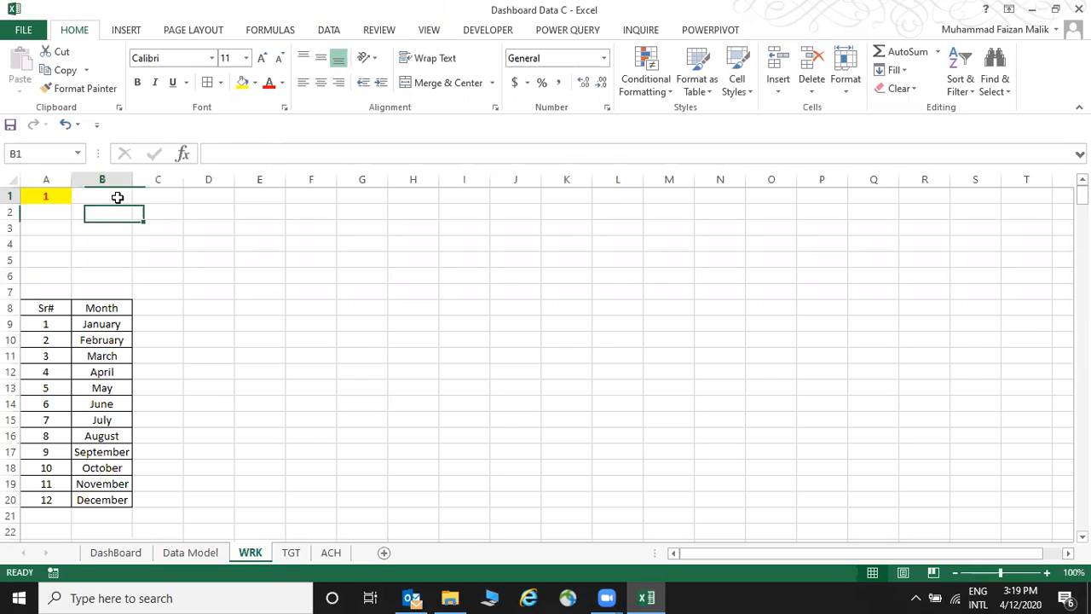
pyautogui.write('=vlookup(')
pyautogui.press('Left')
pyautogui.write(',')
pyautogui.click(49, 324)
pyautogui.moveTo(109, 387); pyautogui.dragTo(107, 498)
pyautogui.write(',2,0)')
pyautogui.press('Return')
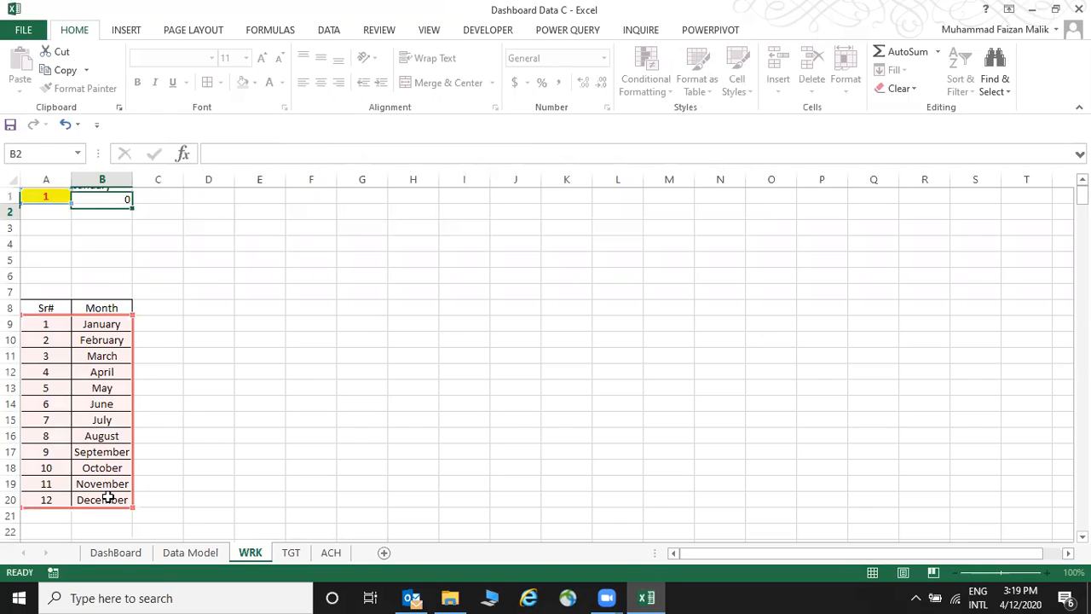
# Centre cell B1 and give it a yellow fill and red text.
pyautogui.press('Up')
pyautogui.click(321, 82)
pyautogui.click(243, 83)
pyautogui.click(269, 83)
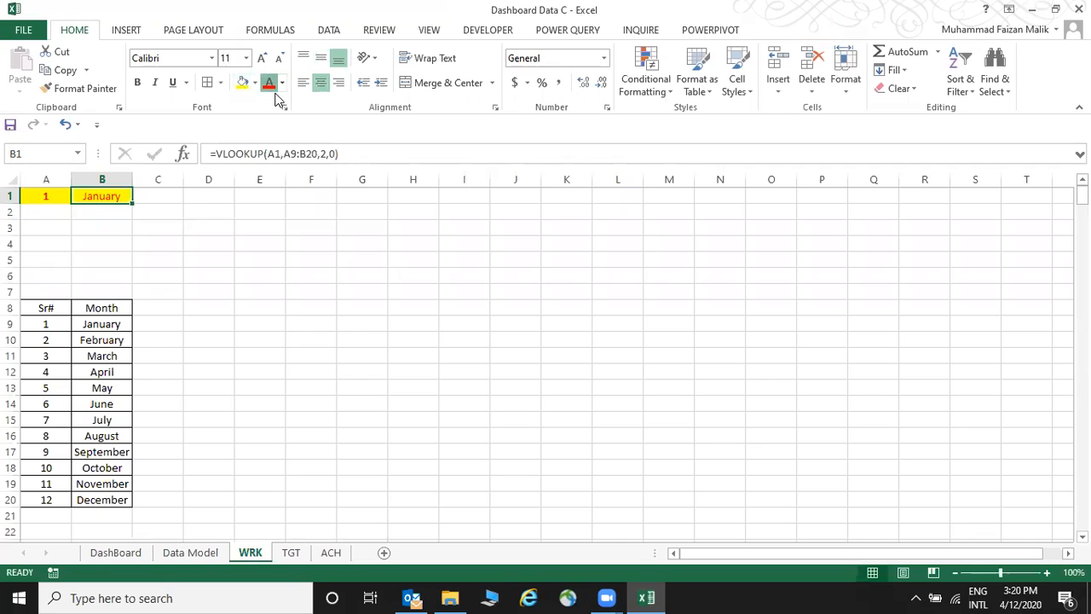
pyautogui.click(158, 201)
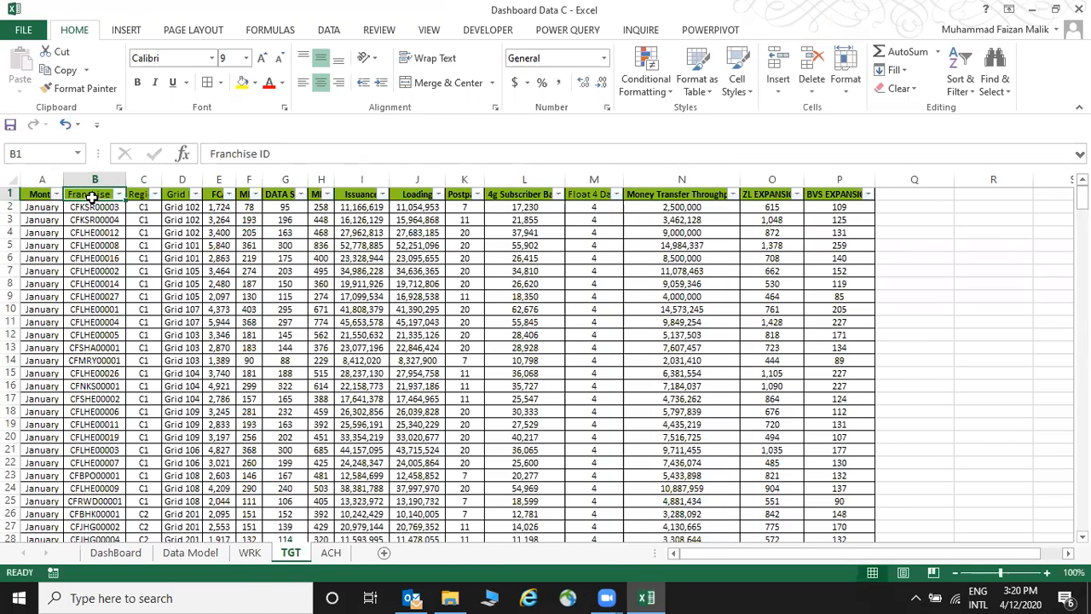
# Copy the whole Region column, including its header in C1, from the TGT sheet.
pyautogui.press('Right')
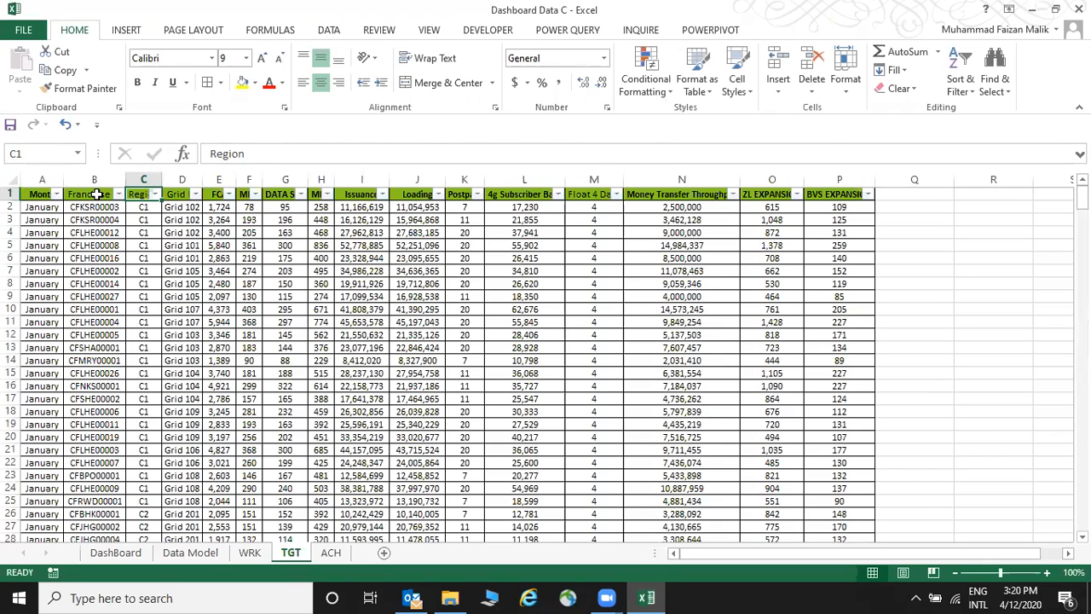
pyautogui.hotkey('shift', 'Right')
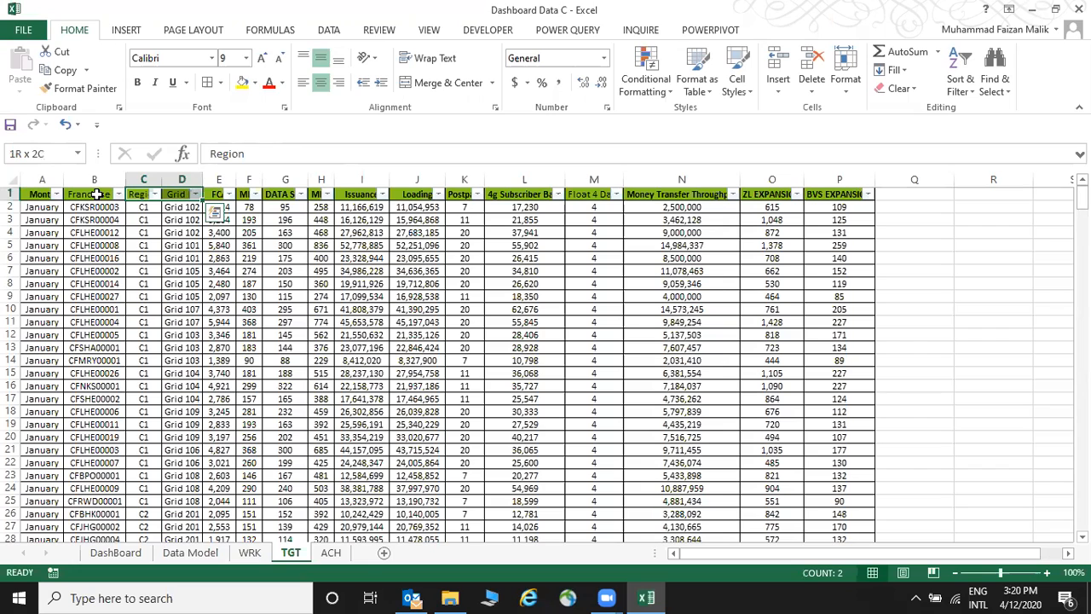
pyautogui.press('Left')
pyautogui.hotkey('shift', 'Right')
pyautogui.hotkey('shift', 'Right')
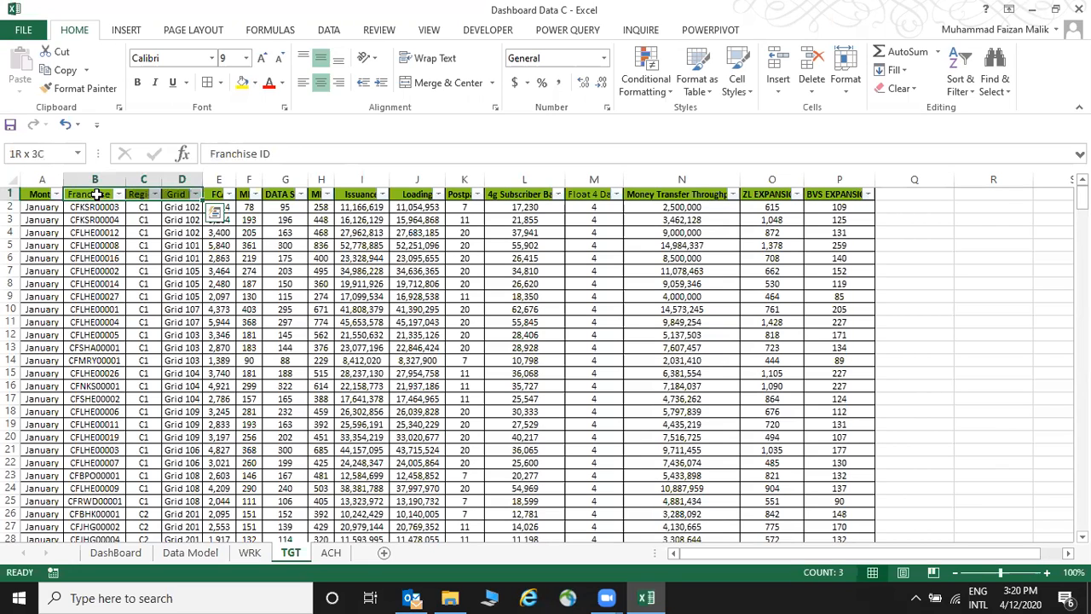
pyautogui.press('Right')
pyautogui.hotkey('ctrl', 'shift', 'Down')
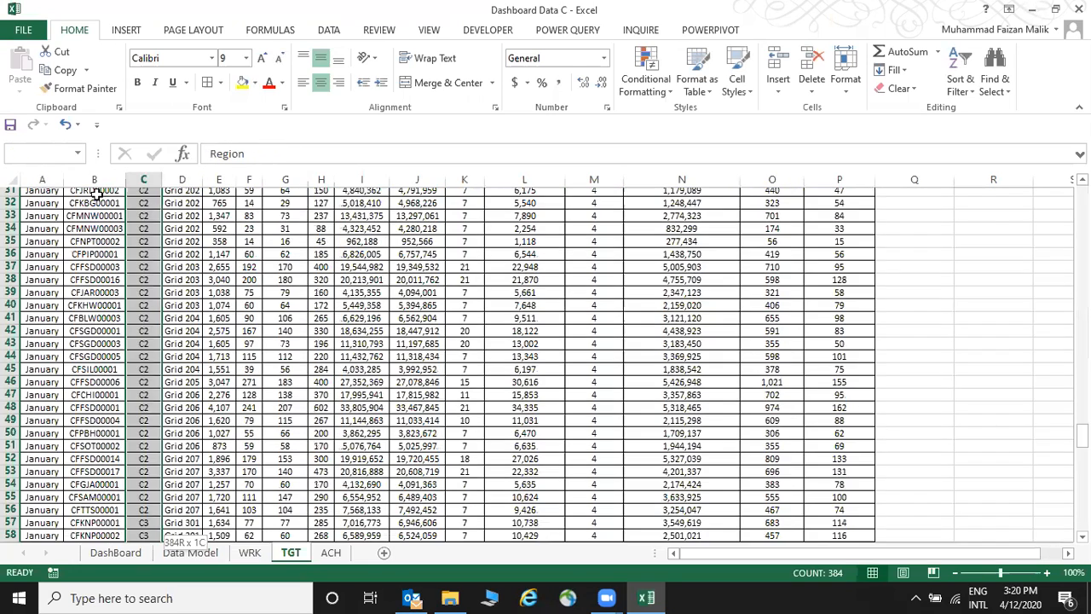
pyautogui.hotkey('ctrl', 'c')
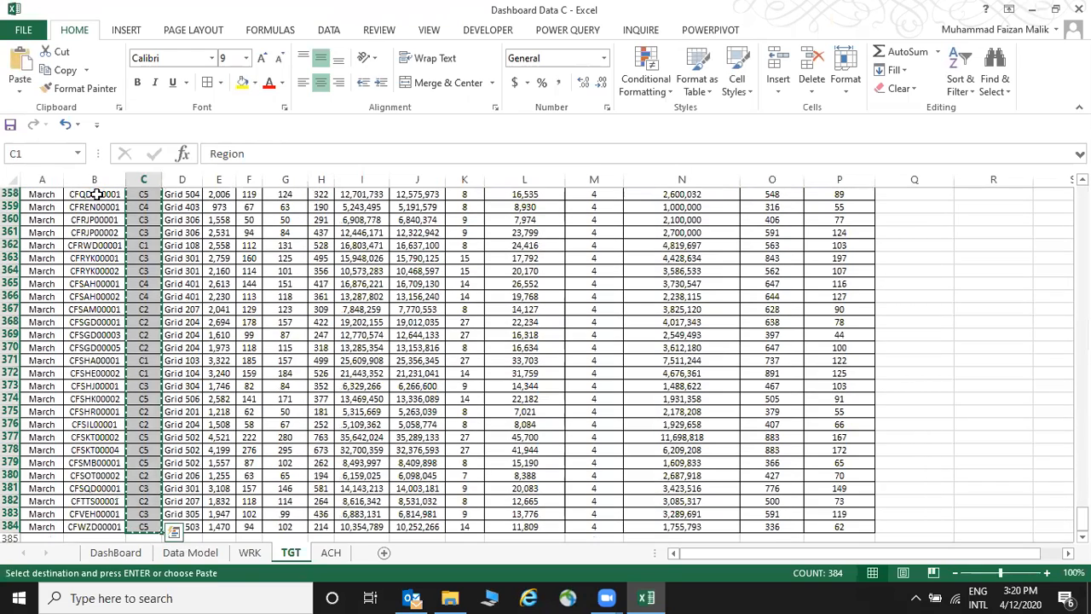
# Paste the copied Region column as values on the WRK sheet starting at F3.
pyautogui.click(250, 552)
pyautogui.click(434, 228)
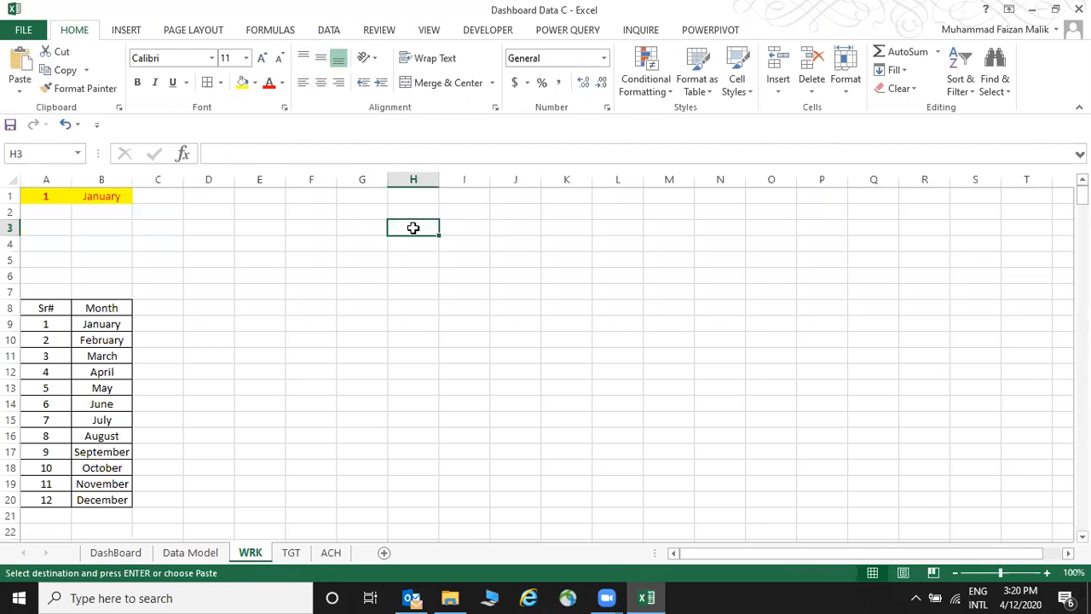
pyautogui.click(323, 234)
pyautogui.rightClick(324, 234)
pyautogui.click(383, 300)
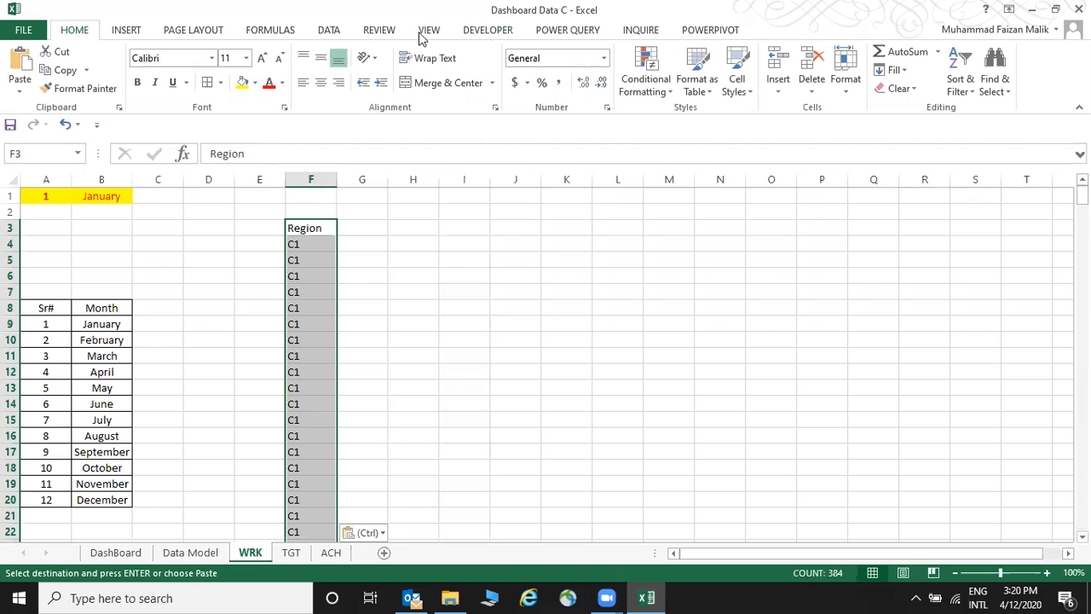
# Remove the duplicates from the Region list in column F and centre the remaining entries.
pyautogui.click(329, 30)
pyautogui.click(614, 80)
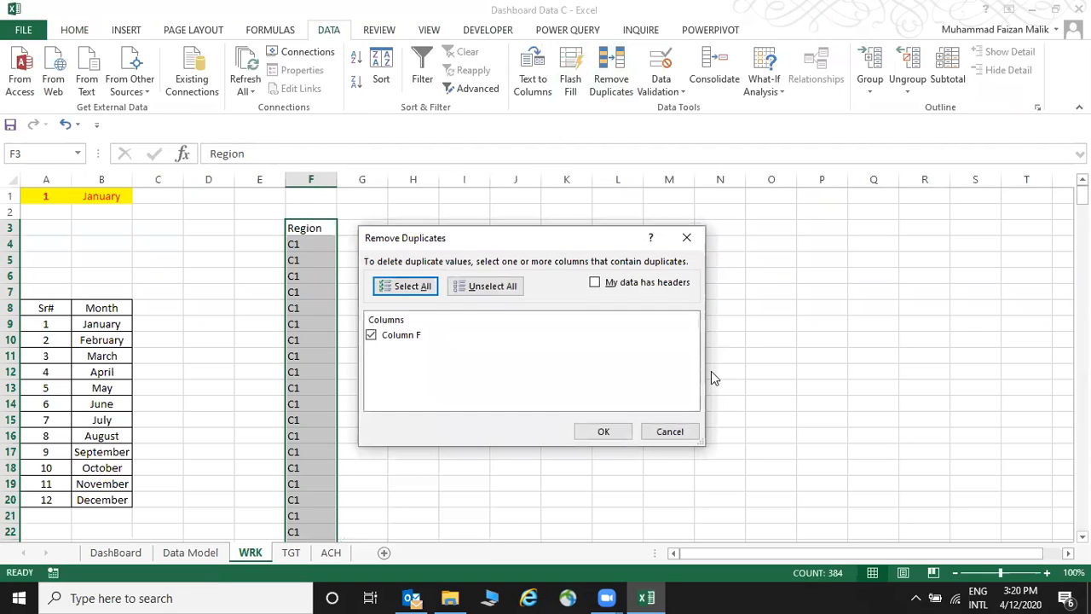
pyautogui.click(601, 431)
pyautogui.click(545, 326)
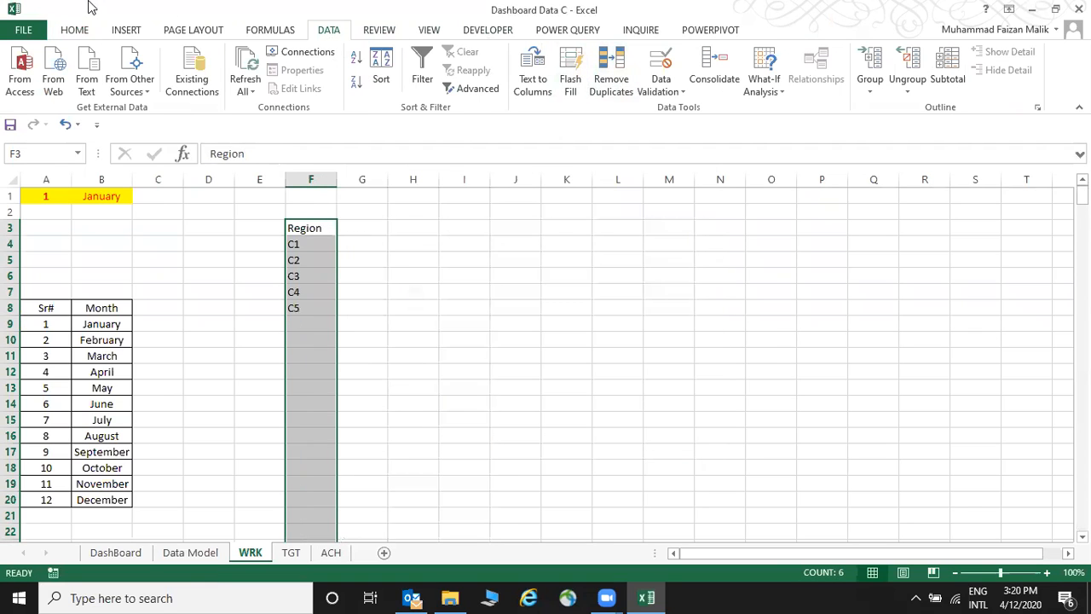
pyautogui.click(83, 29)
pyautogui.click(321, 82)
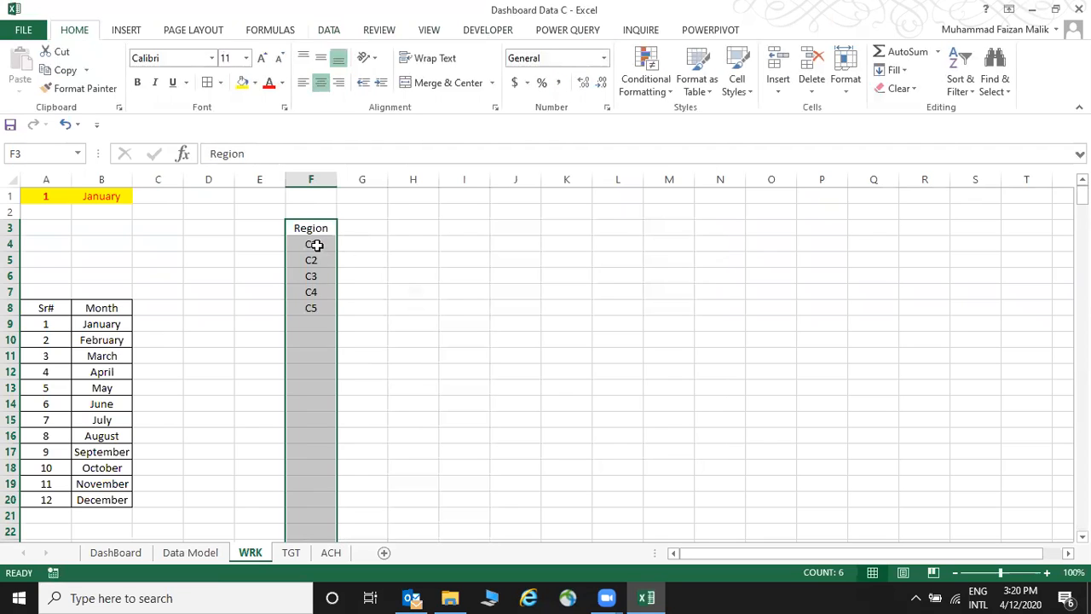
# Move the Region list with its header from F3:F8 down to start at F8 on WRK.
pyautogui.click(317, 244)
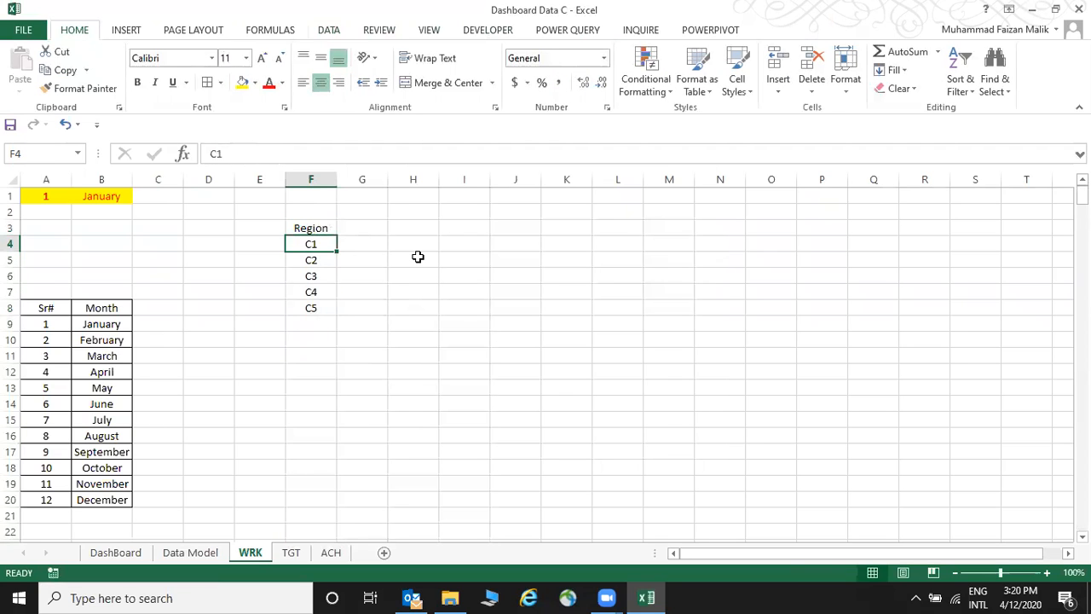
pyautogui.moveTo(317, 228); pyautogui.dragTo(324, 320)
pyautogui.hotkey('ctrl', 'x')
pyautogui.press('Down')
pyautogui.press('Down')
pyautogui.press('Down')
pyautogui.press('Down')
pyautogui.press('Down')
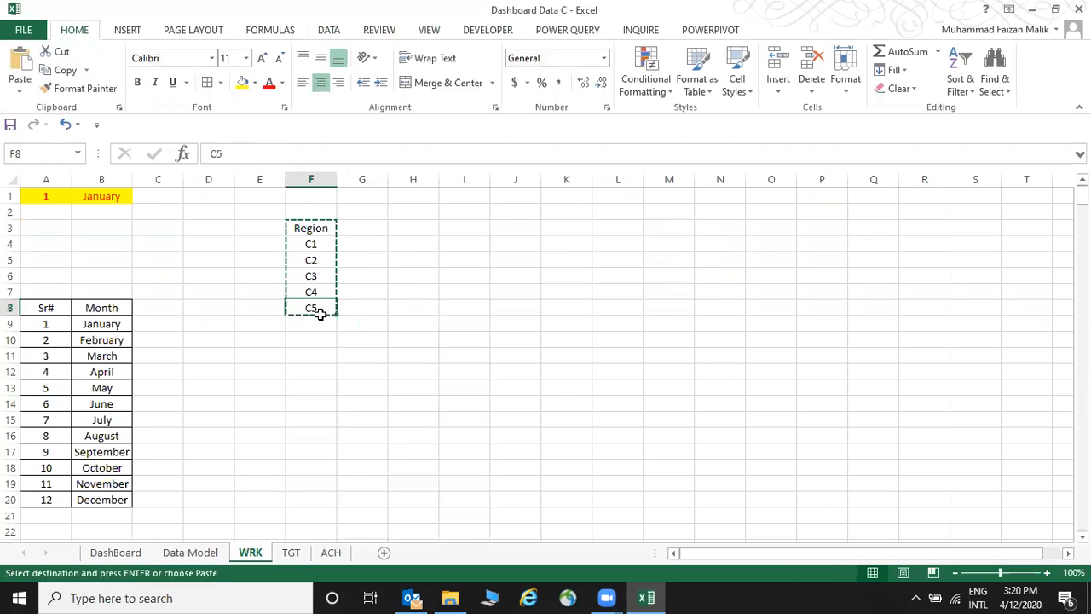
pyautogui.hotkey('ctrl', 'v')
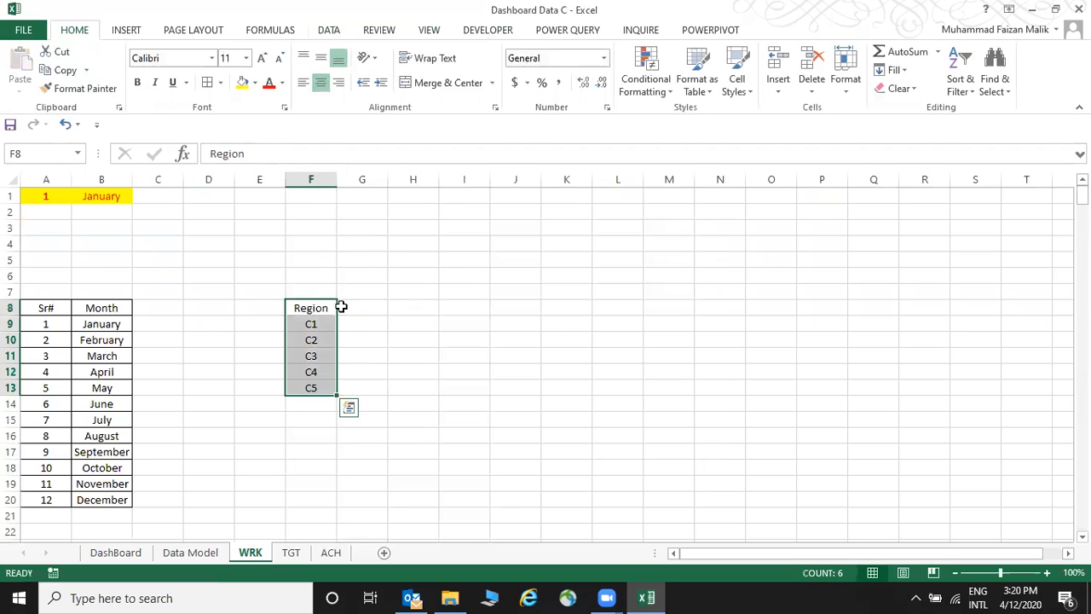
pyautogui.click(389, 304)
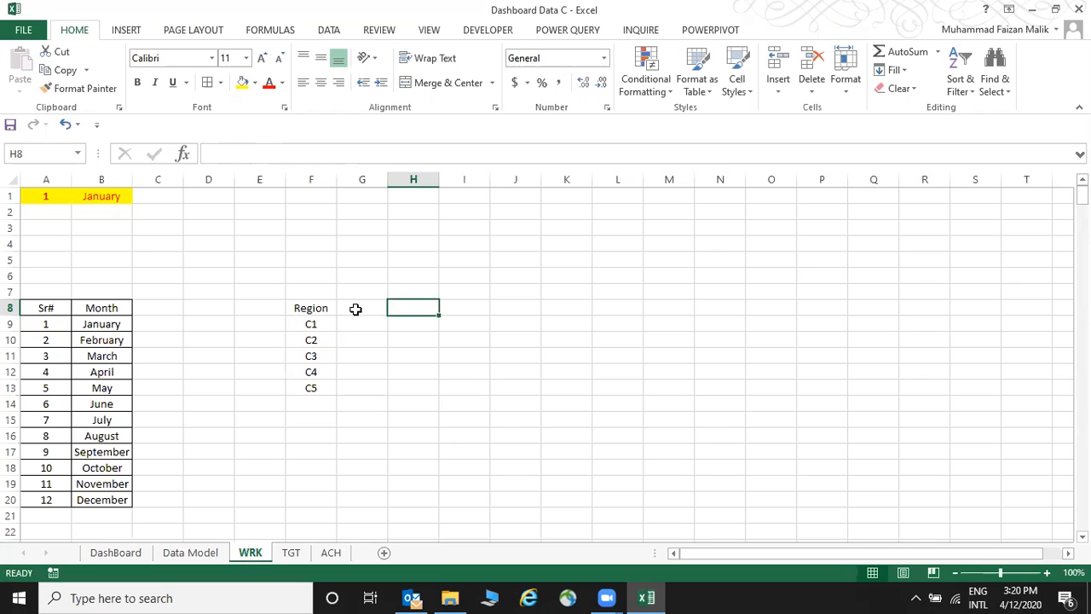
# Enter the numbers 1 to 6 in G8:G13 beside the region list and centre them.
pyautogui.click(355, 308)
pyautogui.write('1')
pyautogui.press('Return')
pyautogui.write('2')
pyautogui.press('Return')
pyautogui.press('Return')
pyautogui.write('\\')
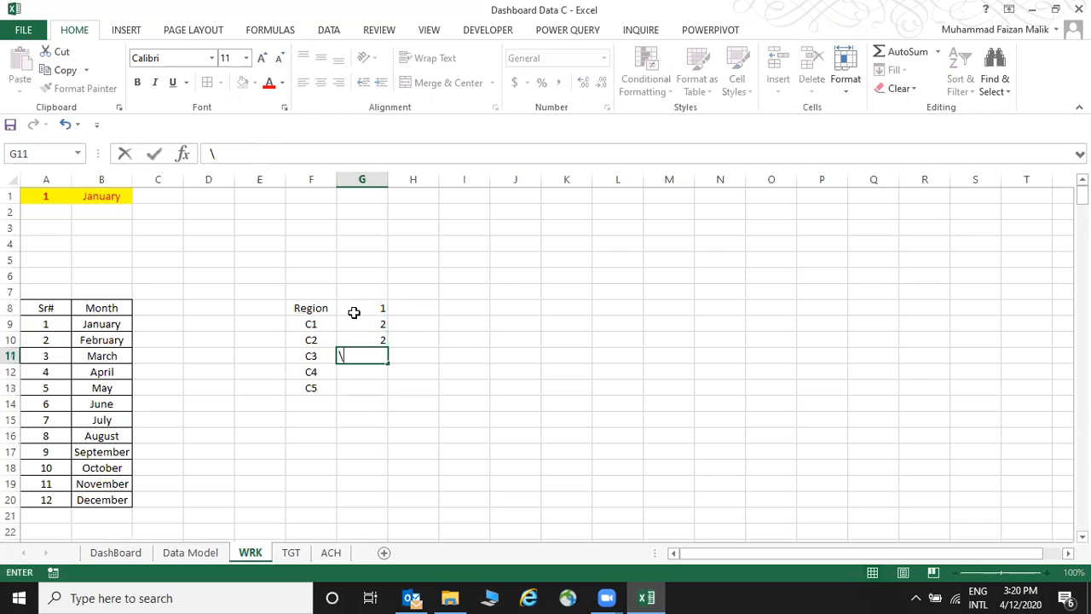
pyautogui.press('Escape')
pyautogui.press('Up')
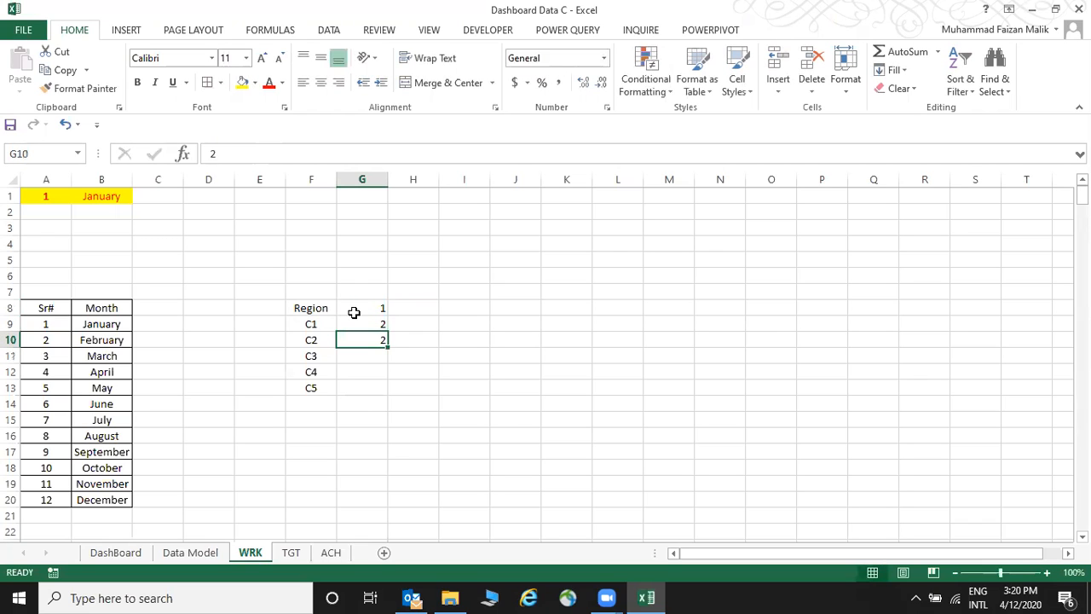
pyautogui.write('3')
pyautogui.press('Return')
pyautogui.write('4')
pyautogui.press('Return')
pyautogui.write('5')
pyautogui.press('Return')
pyautogui.write('6')
pyautogui.press('Return')
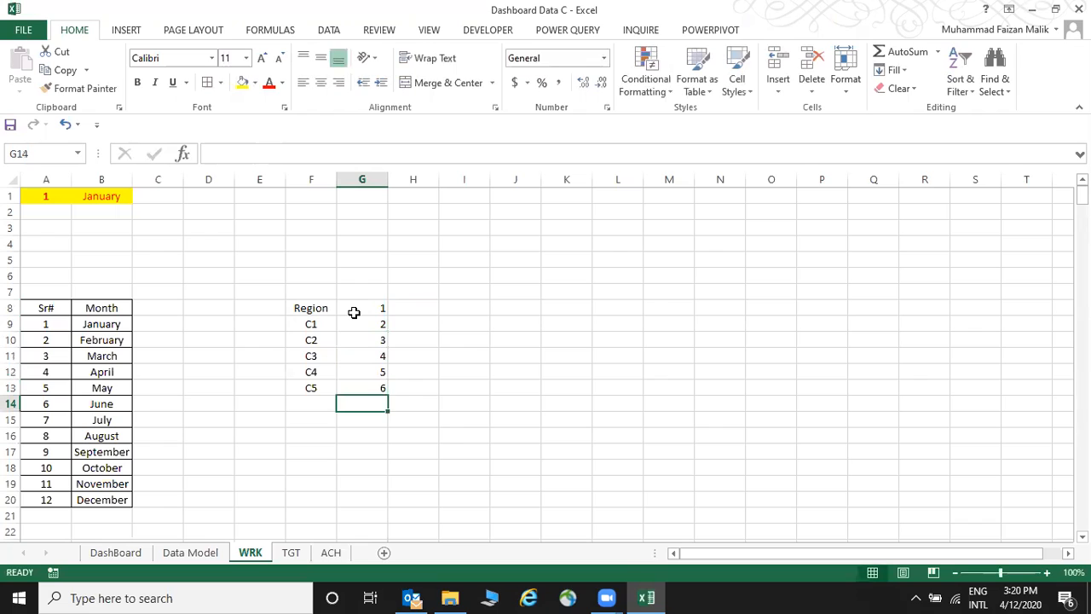
pyautogui.moveTo(368, 381); pyautogui.dragTo(368, 389)
pyautogui.click(321, 82)
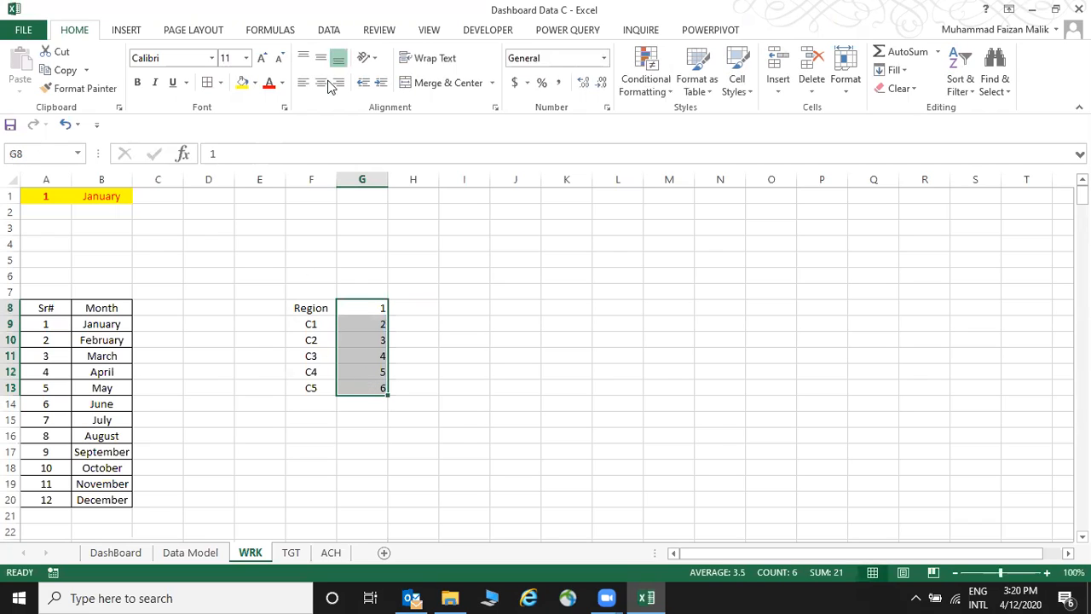
# Replace the Region header in F8 with Total.
pyautogui.click(316, 311)
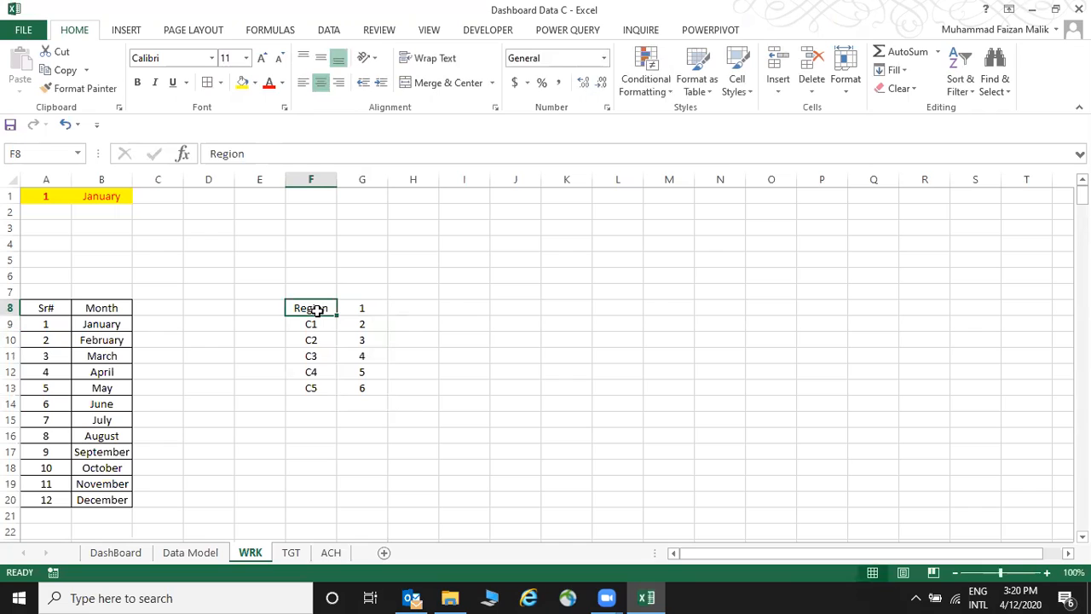
pyautogui.write('Total')
pyautogui.click(317, 310)
pyautogui.press('Return')
pyautogui.click(317, 311)
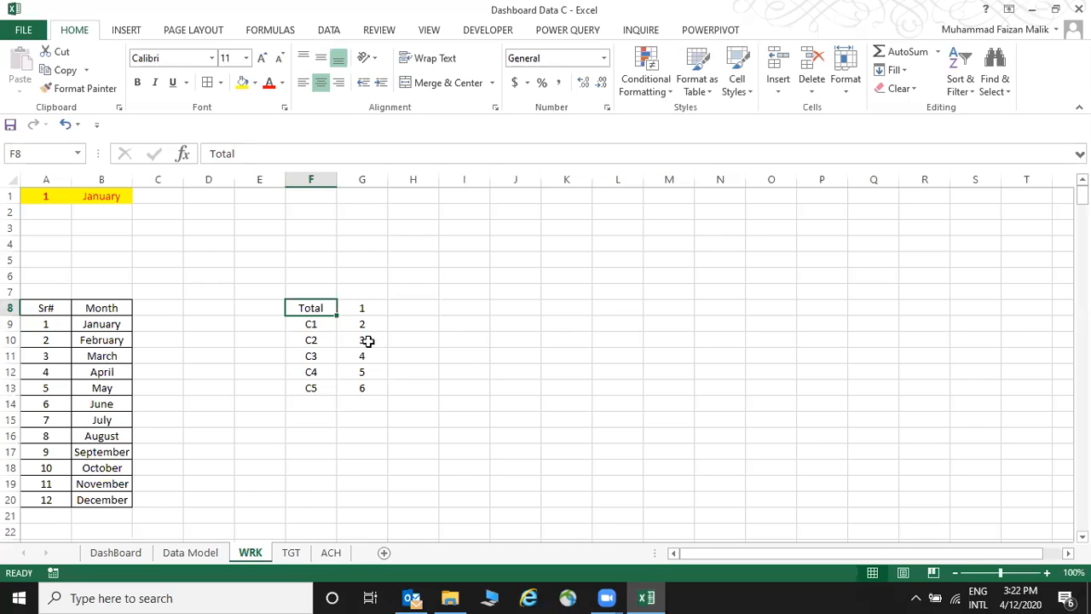
pyautogui.moveTo(317, 308); pyautogui.dragTo(363, 386)
pyautogui.hotkey('ctrl', 'c')
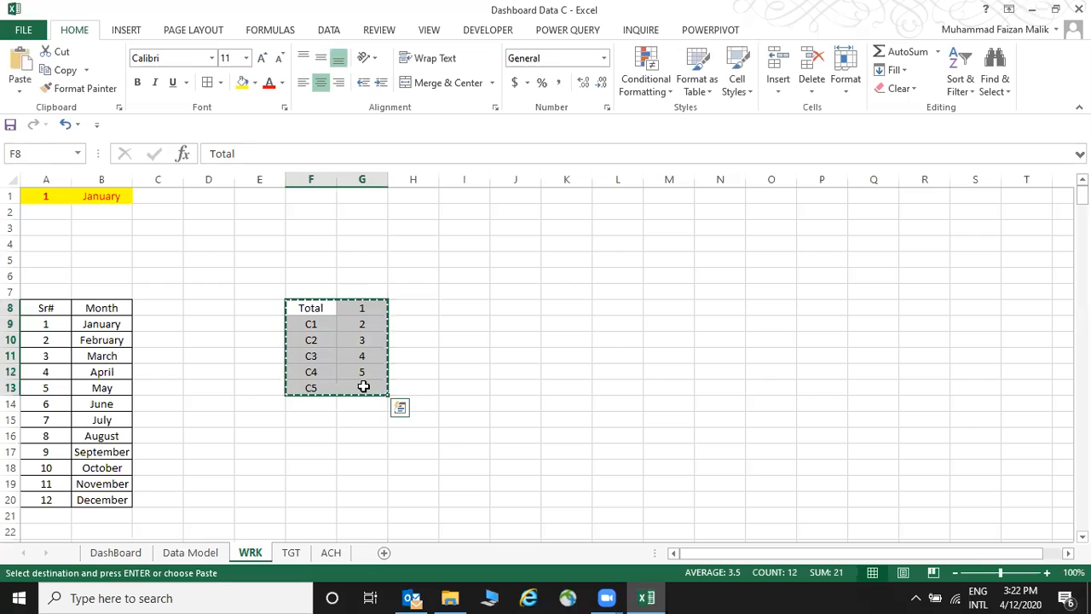
pyautogui.press('Left')
pyautogui.press('Left')
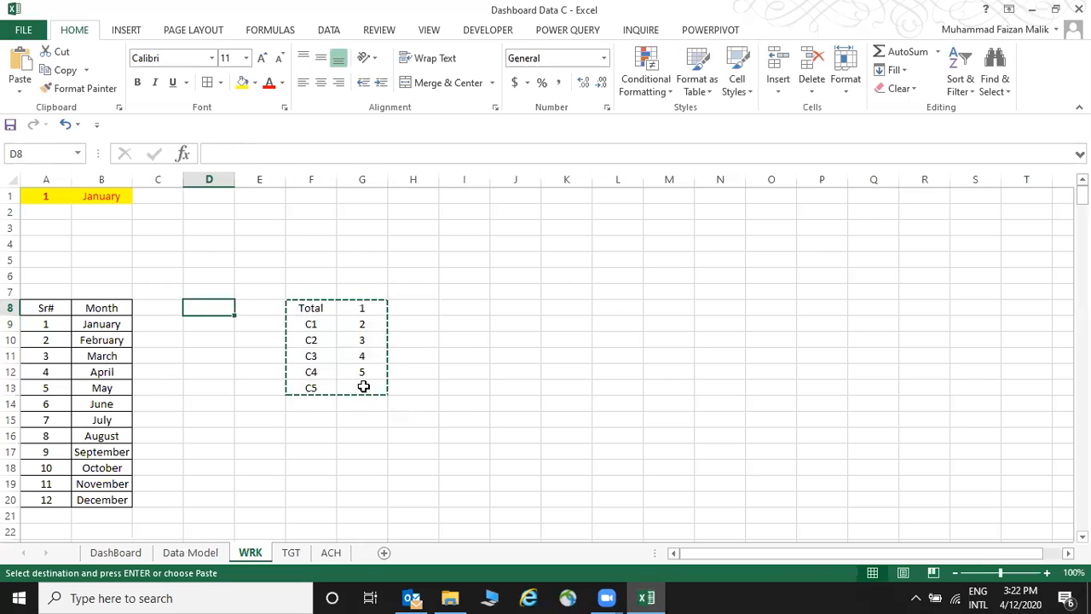
# Move the numbers 1 to 6 from G8:G13 to E8:E13, ahead of the region names.
pyautogui.press('Right')
pyautogui.press('Right')
pyautogui.press('Right')
pyautogui.keyDown('shift'); pyautogui.click(363, 387); pyautogui.keyUp('shift')
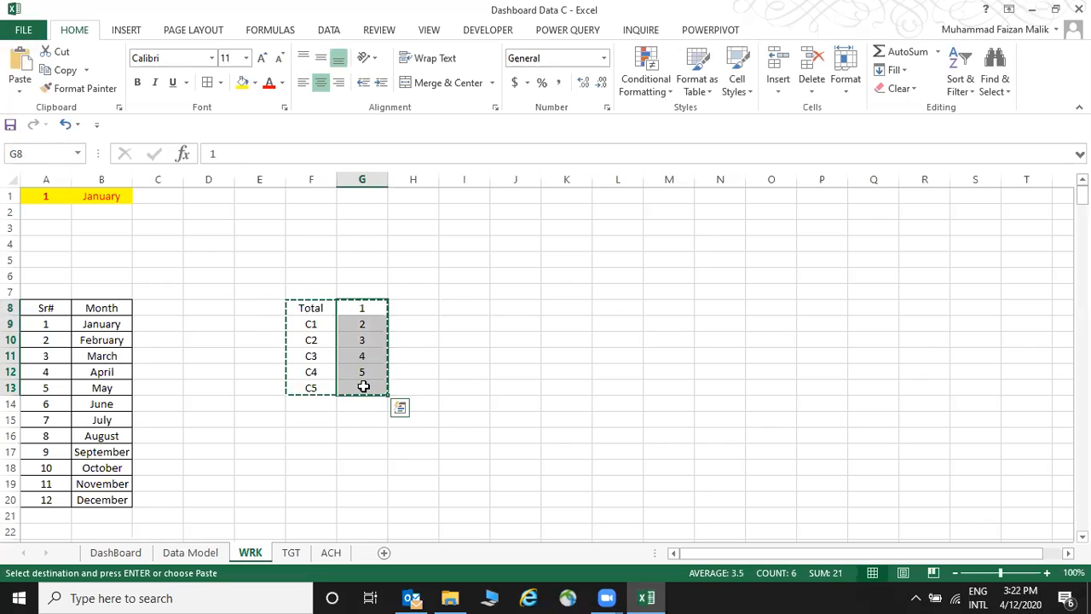
pyautogui.hotkey('ctrl', 'x')
pyautogui.press('Left')
pyautogui.press('Left')
pyautogui.hotkey('ctrl', 'v')
pyautogui.press('Right')
pyautogui.press('Left')
pyautogui.press('Right')
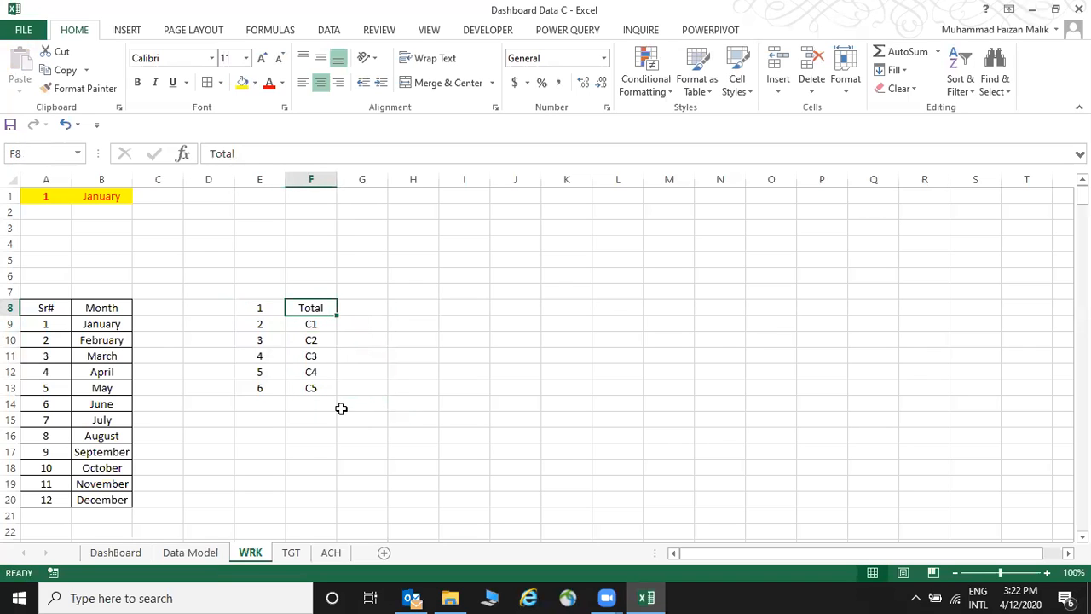
# Insert a list box form control on the DashBoard sheet, covering about A4 to B8 in the black side band.
pyautogui.click(115, 553)
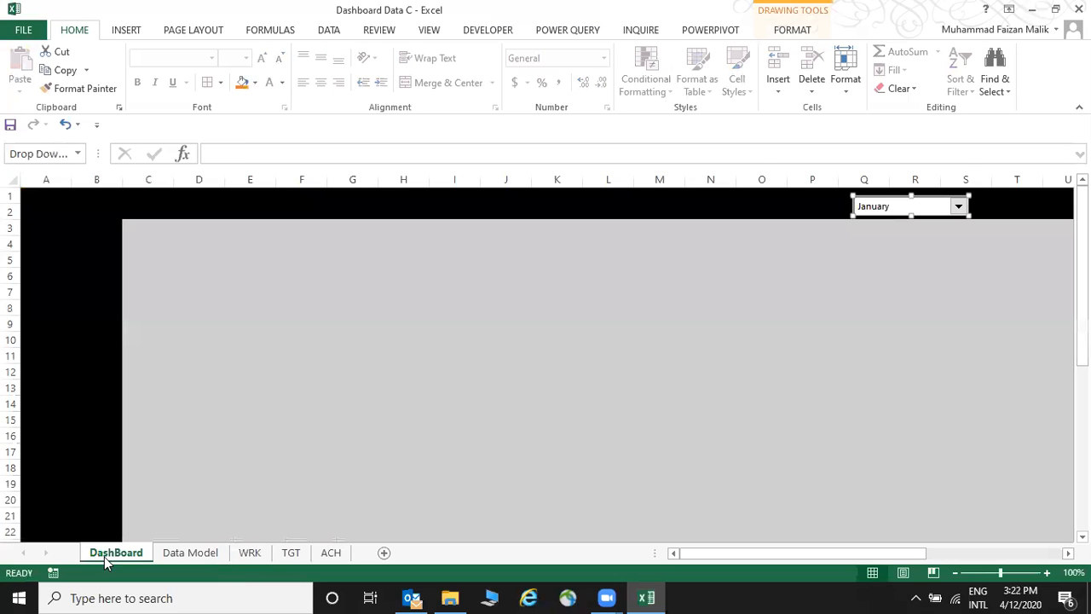
pyautogui.click(74, 256)
pyautogui.click(58, 245)
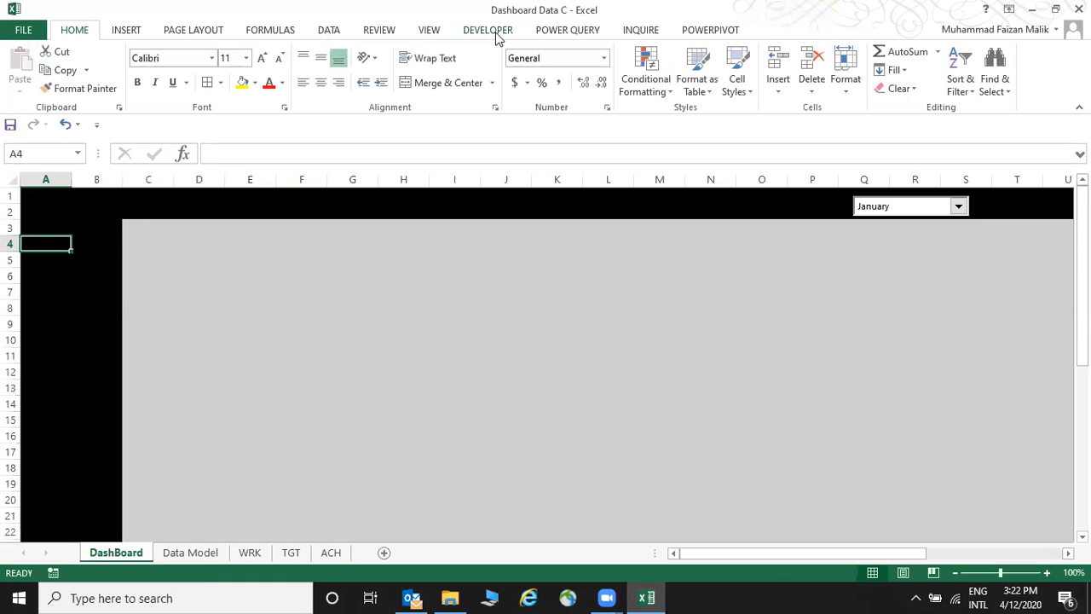
pyautogui.click(464, 32)
pyautogui.click(296, 85)
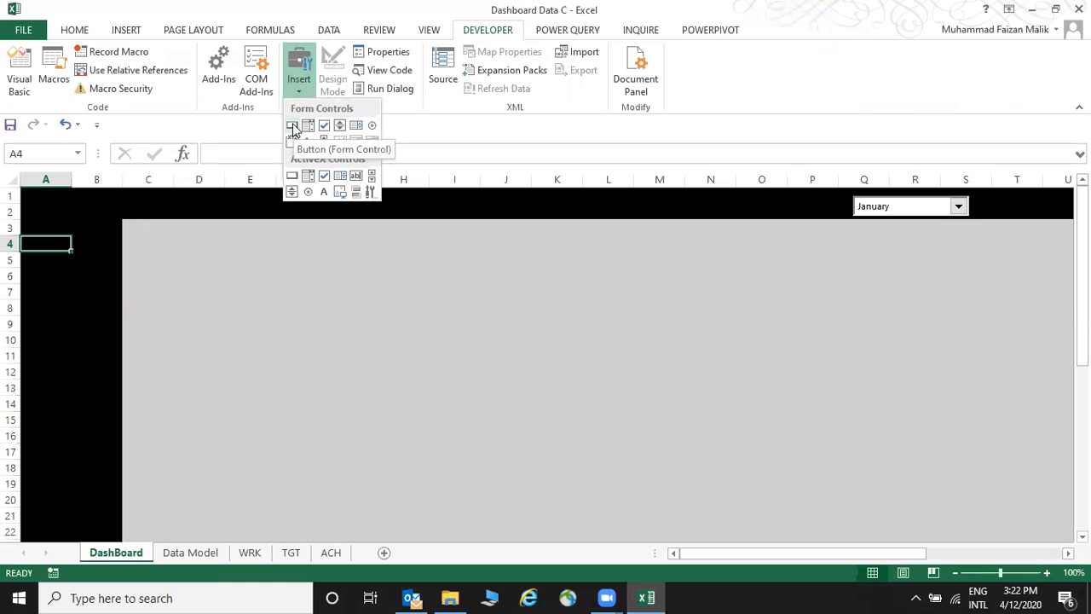
pyautogui.click(357, 126)
pyautogui.moveTo(24, 236)
pyautogui.mouseDown()
pyautogui.moveTo(86, 275)
pyautogui.moveTo(89, 313)
pyautogui.mouseUp()
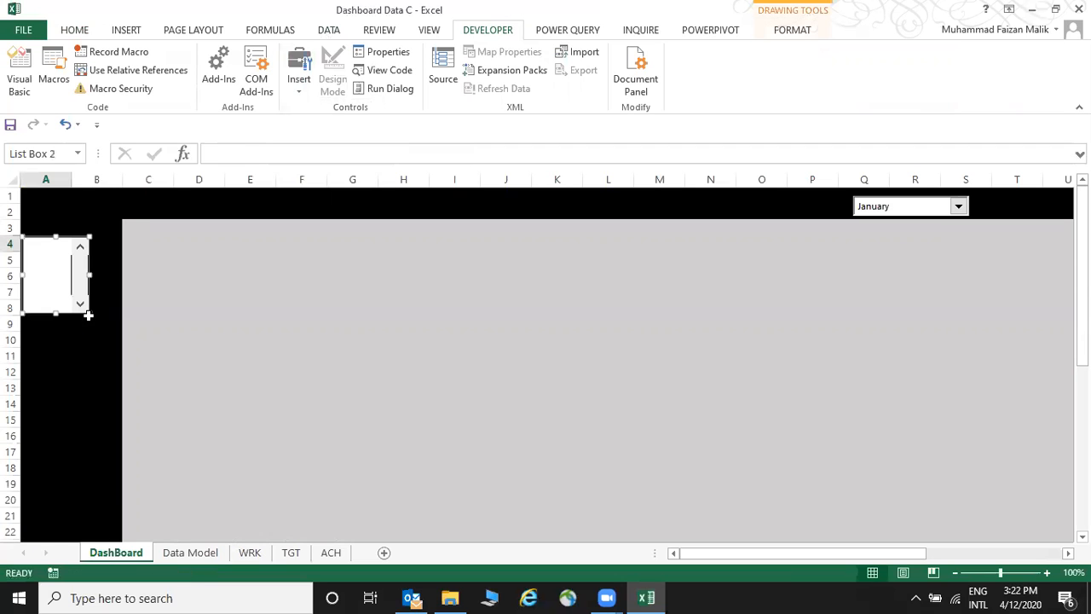
# Set the new list box's input range to WRK!$F$8:$F$13.
pyautogui.rightClick(54, 261)
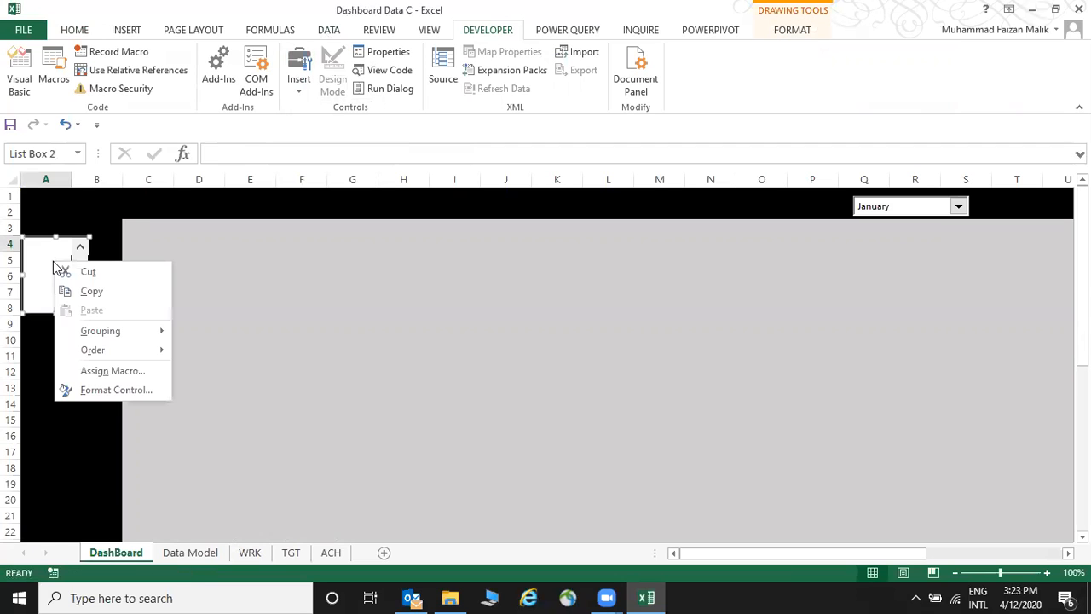
pyautogui.click(116, 390)
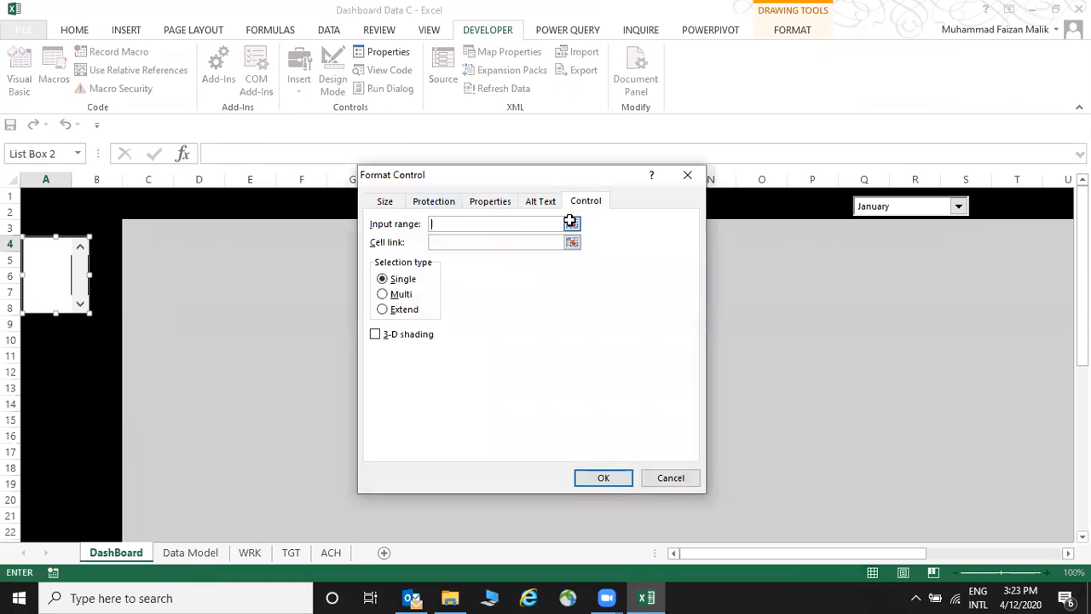
pyautogui.click(571, 223)
pyautogui.click(250, 552)
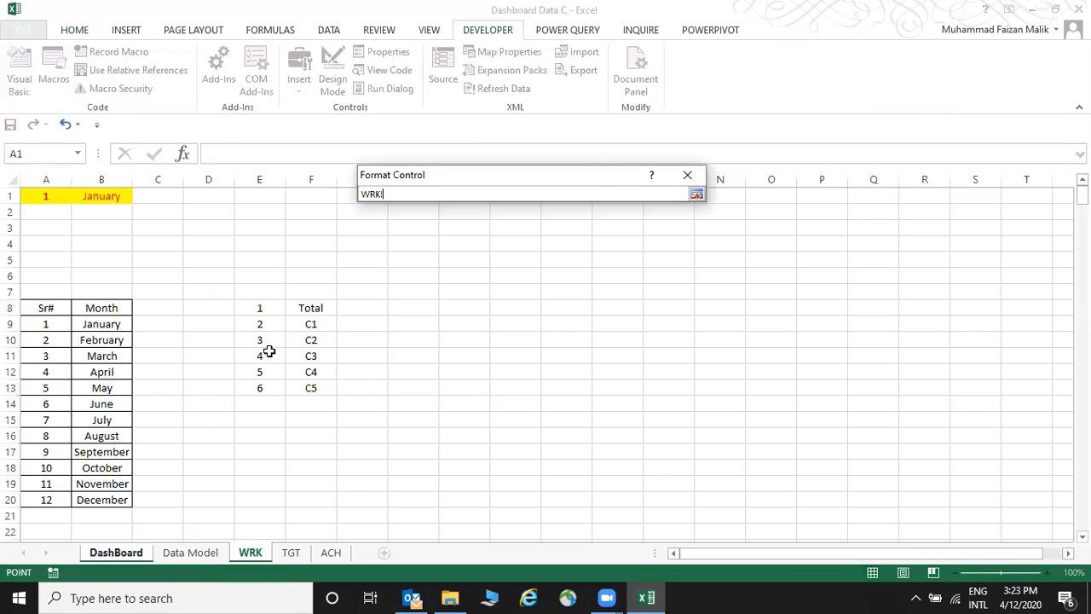
pyautogui.moveTo(311, 310); pyautogui.dragTo(314, 387)
pyautogui.click(696, 194)
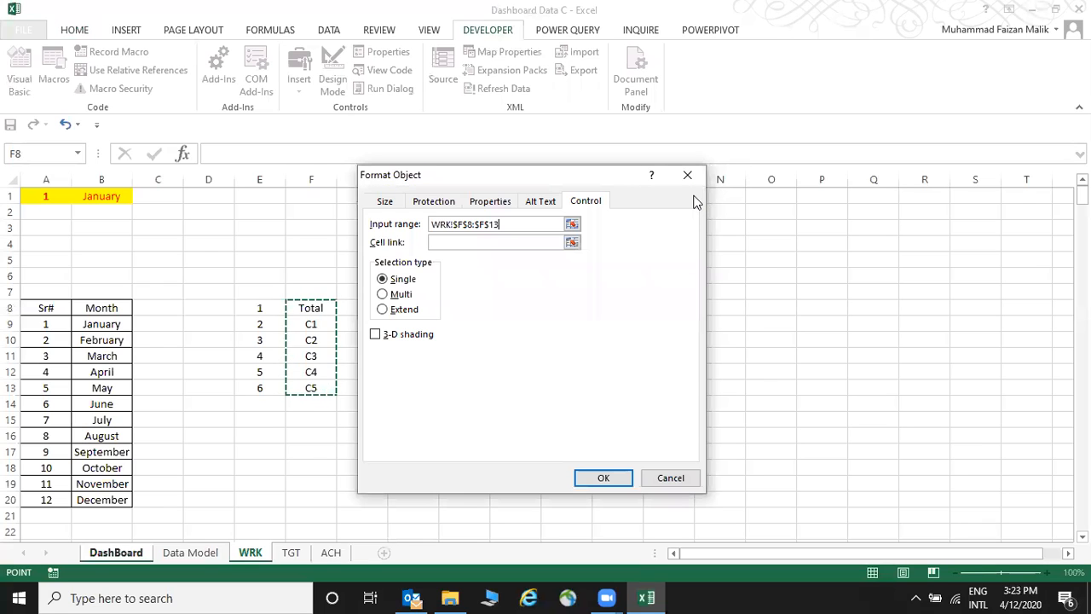
# Set the list box's cell link to WRK!$A$1 and turn on 3-D shading.
pyautogui.click(574, 243)
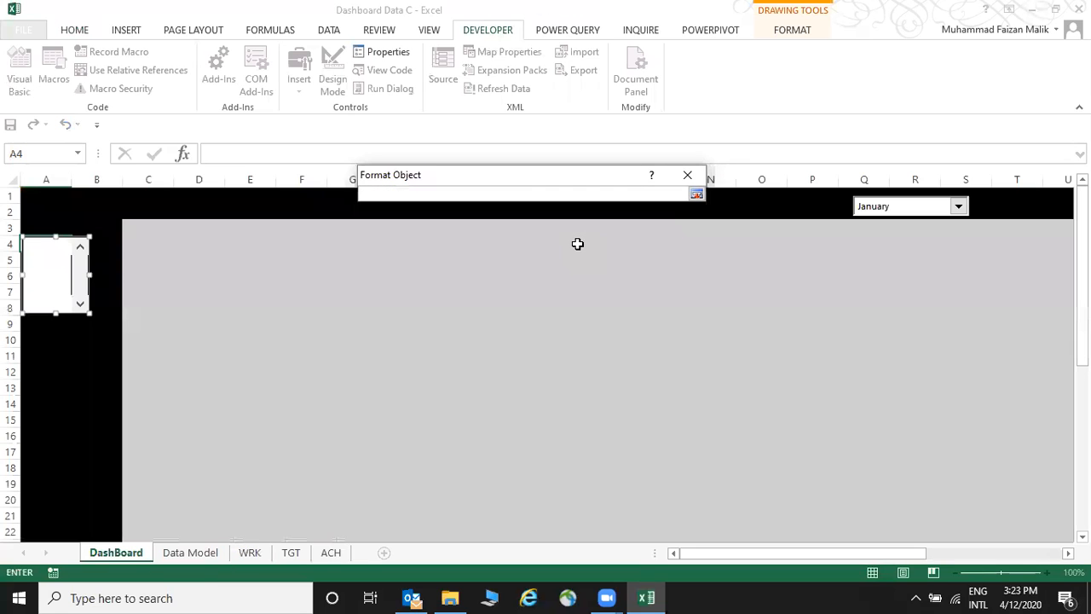
pyautogui.click(251, 552)
pyautogui.click(51, 194)
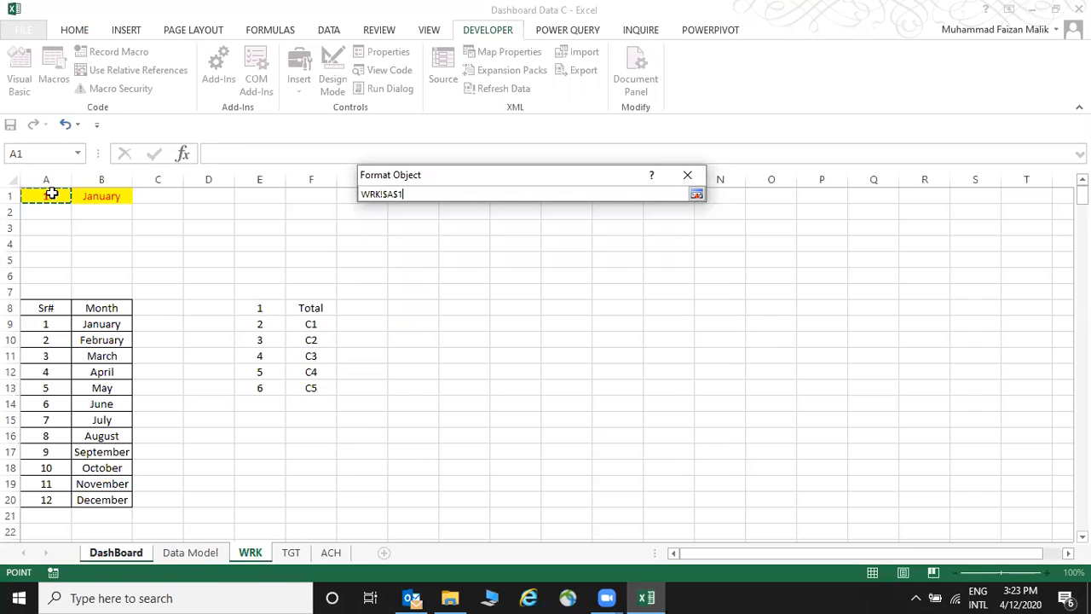
pyautogui.click(696, 195)
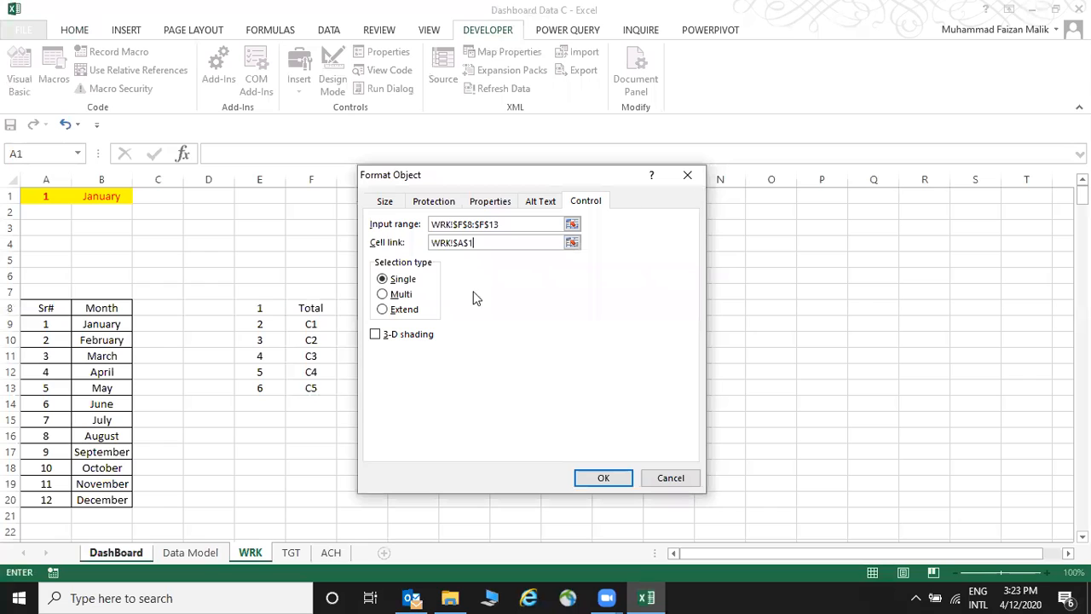
pyautogui.click(376, 335)
pyautogui.click(596, 478)
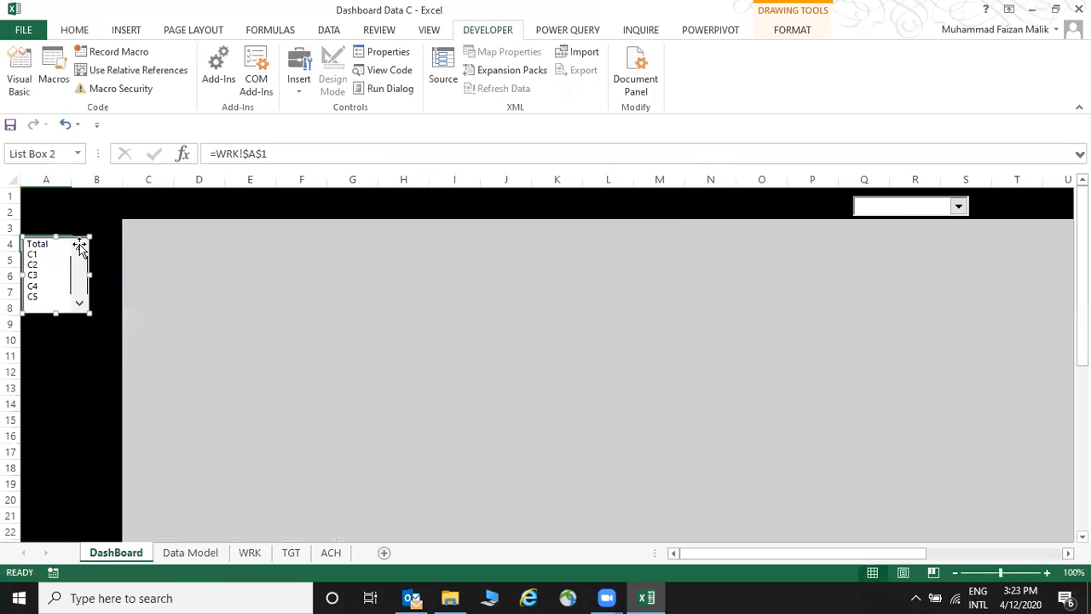
# Shrink the list box slightly, shift it to the outer edge of column A, and review its control settings.
pyautogui.moveTo(90, 314); pyautogui.dragTo(85, 309)
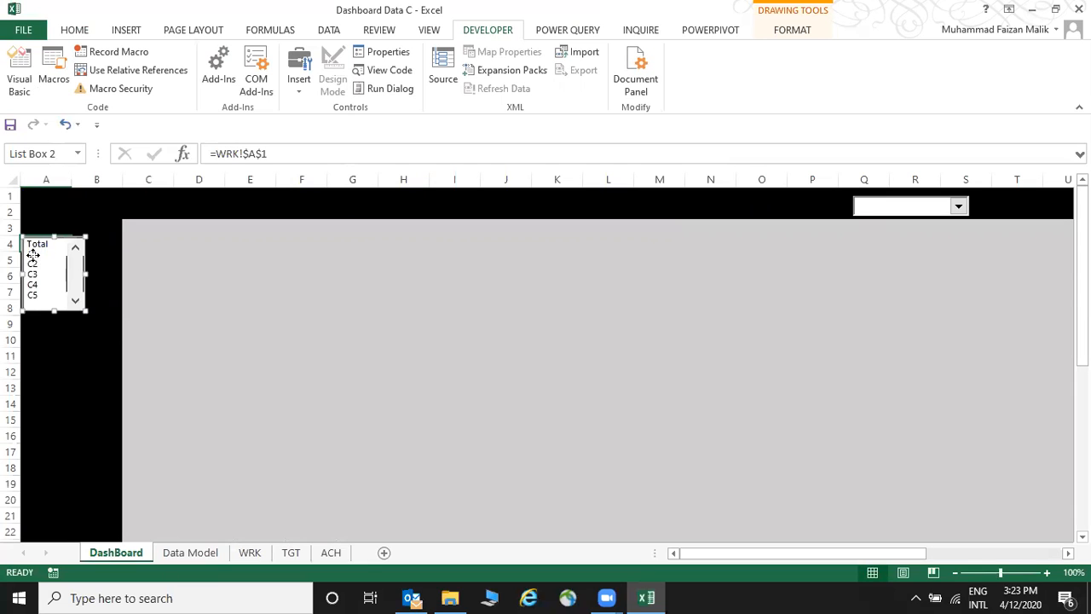
pyautogui.moveTo(75, 281); pyautogui.dragTo(44, 280)
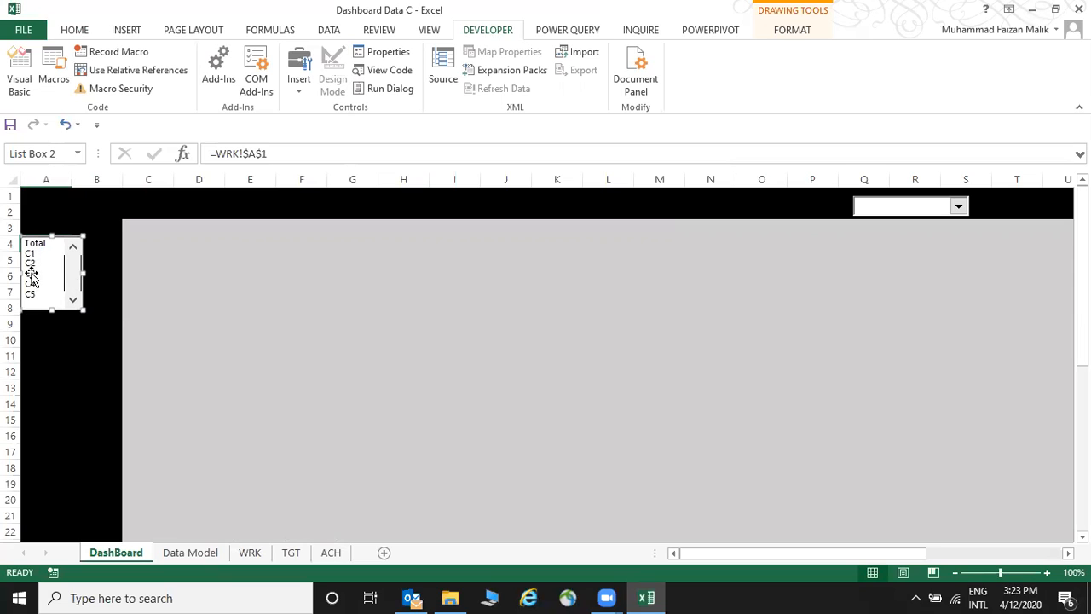
pyautogui.rightClick(55, 266)
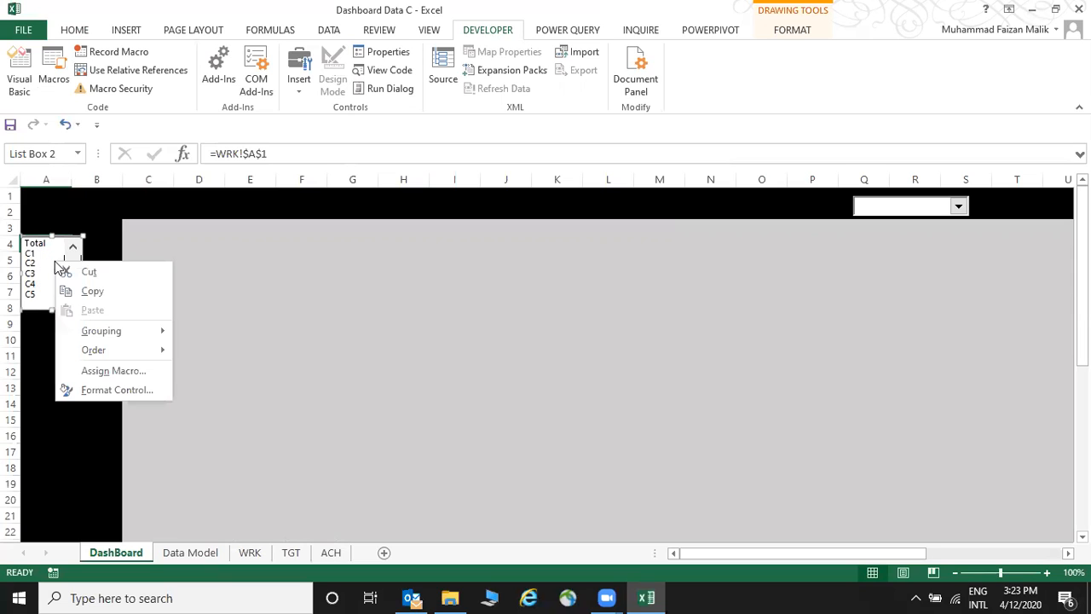
pyautogui.click(115, 389)
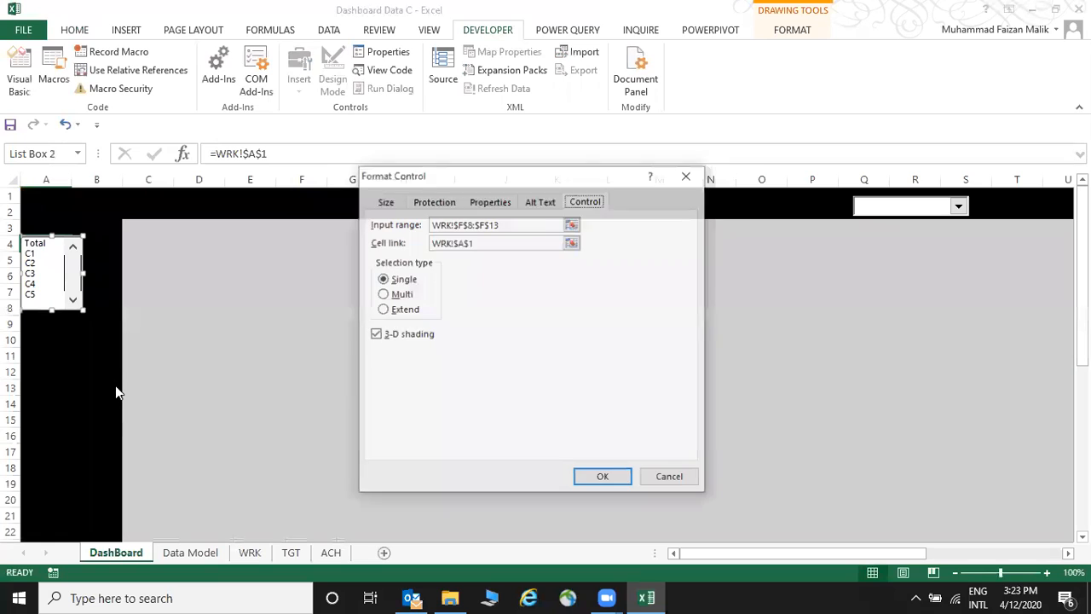
pyautogui.click(600, 478)
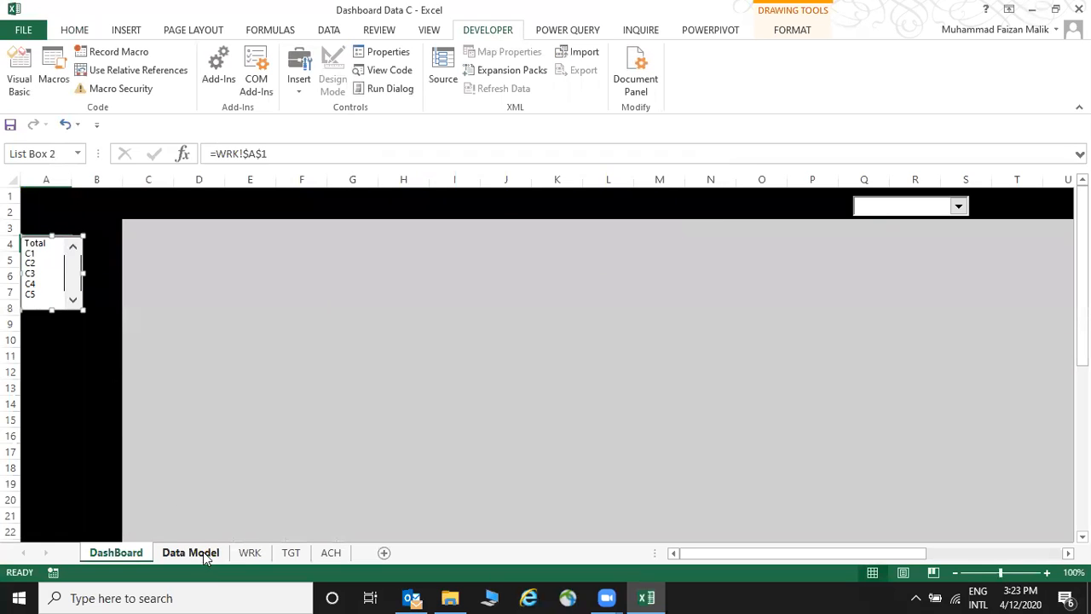
# Test the list box by selecting C1 on DashBoard and check the linked cell A1 on WRK.
pyautogui.click(250, 552)
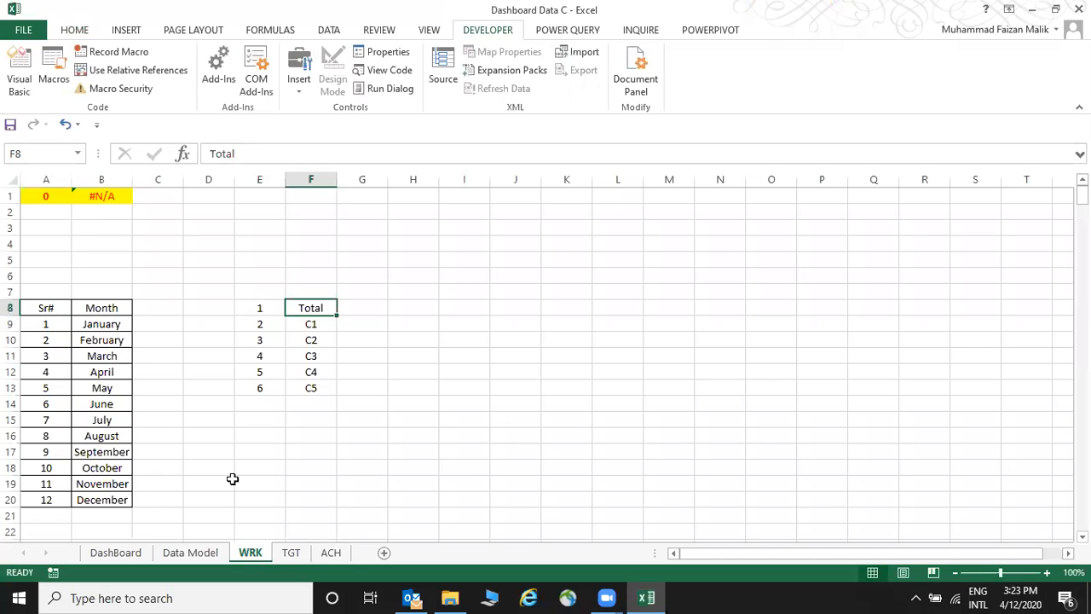
pyautogui.click(116, 553)
pyautogui.click(218, 352)
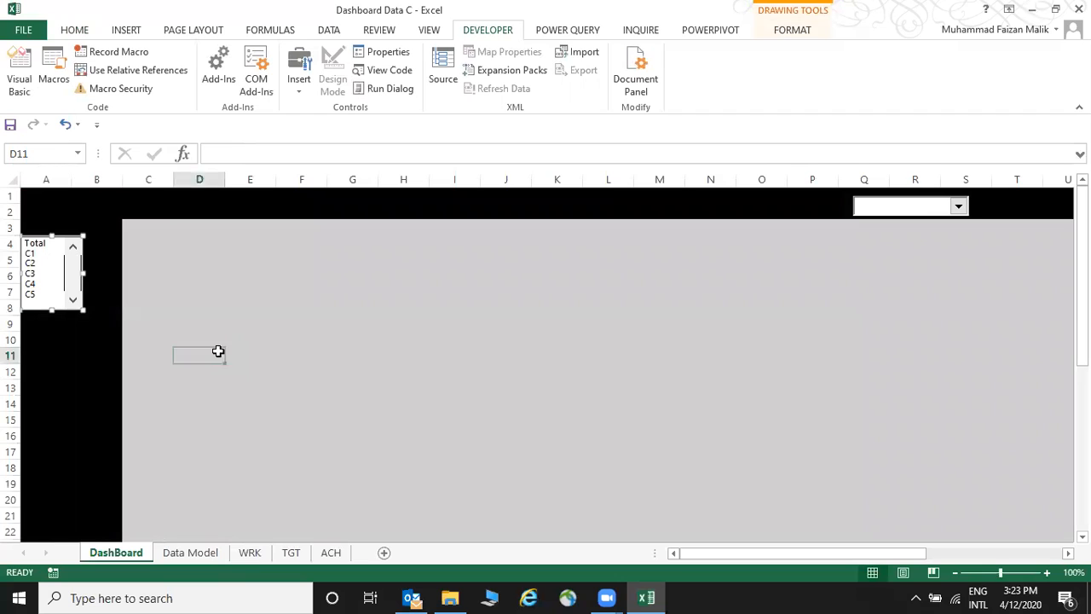
pyautogui.click(31, 254)
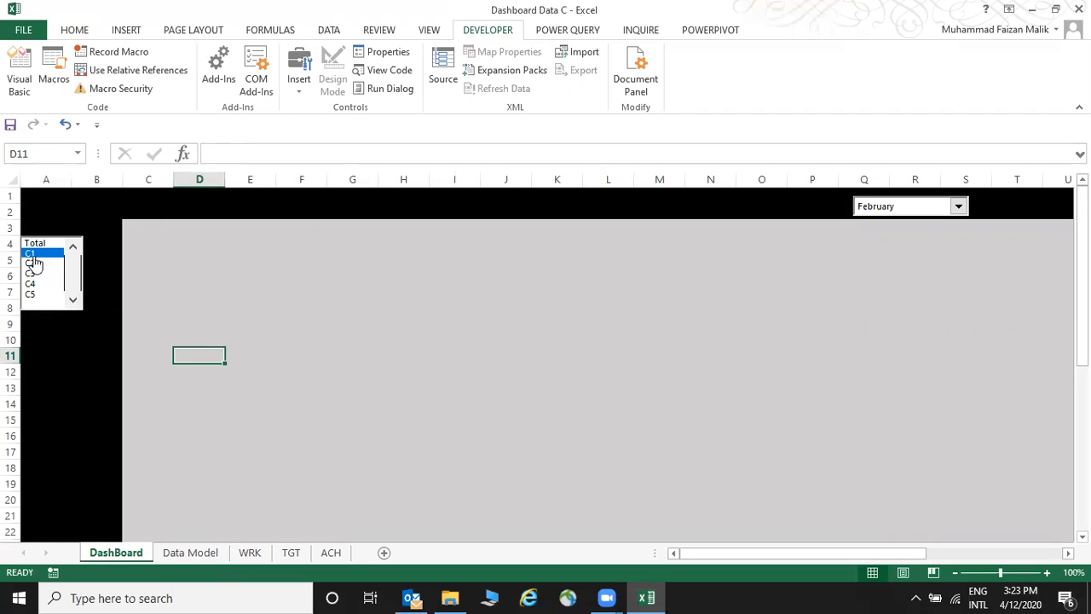
pyautogui.click(262, 553)
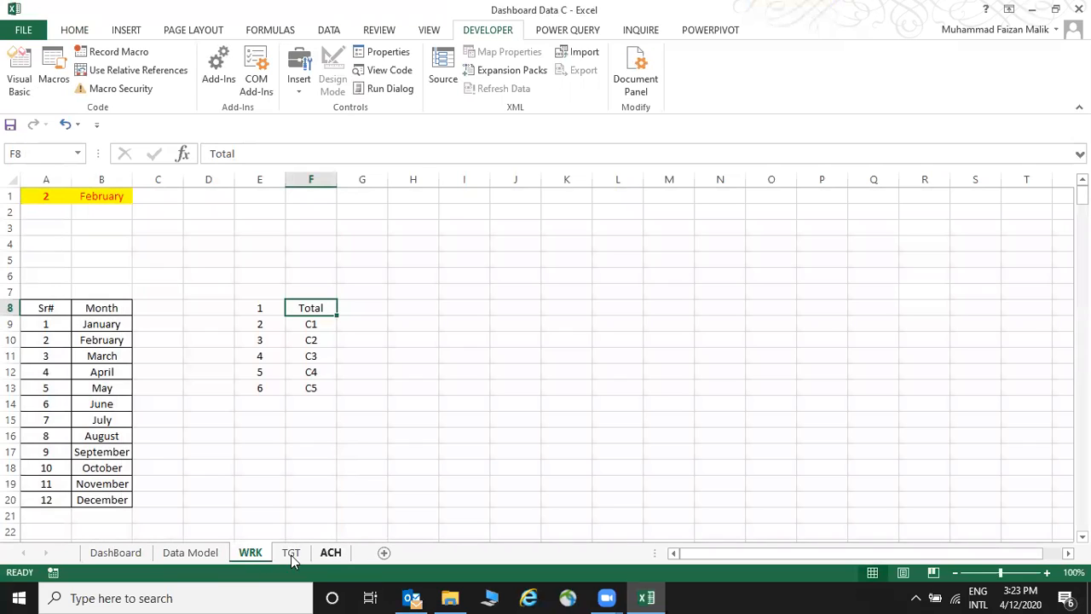
# Shift the region list box on DashBoard slightly inward and down so it sits centred in the black band of columns A:B.
pyautogui.click(127, 558)
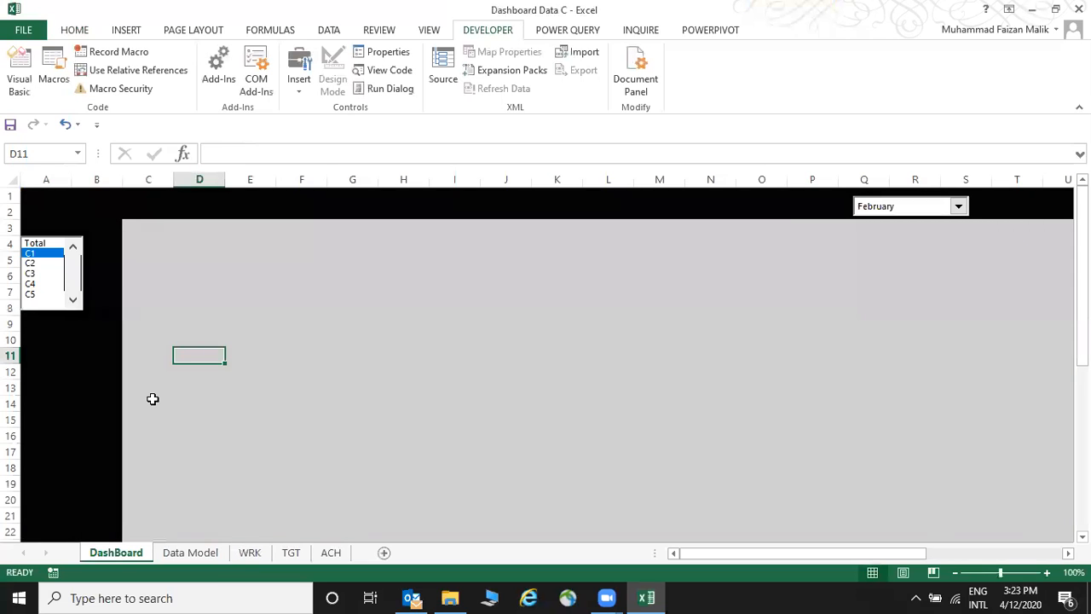
pyautogui.hotkey('alt', 'Tab')
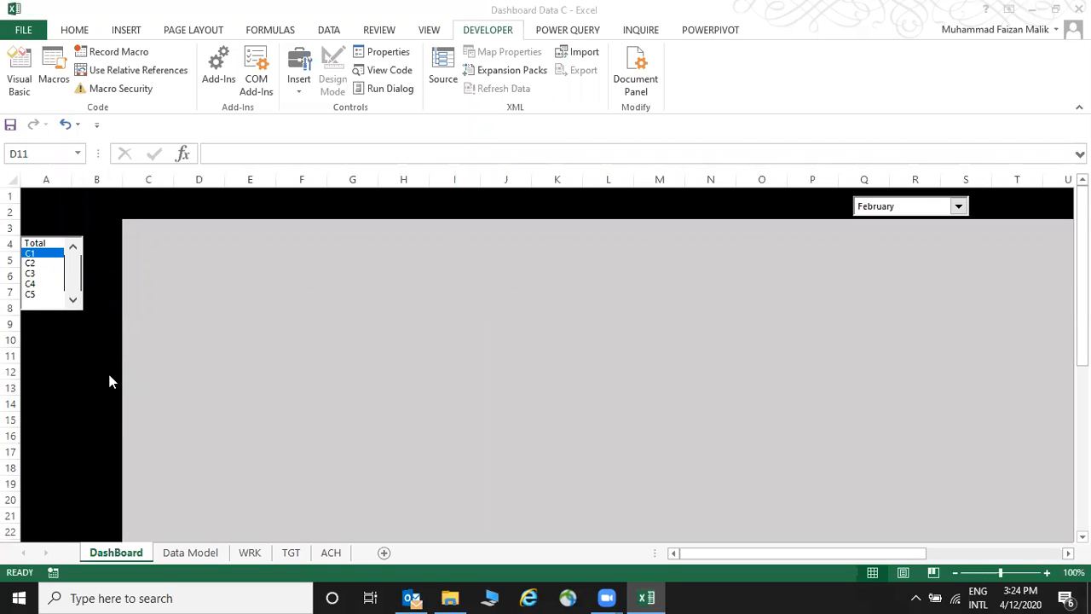
pyautogui.click(38, 220)
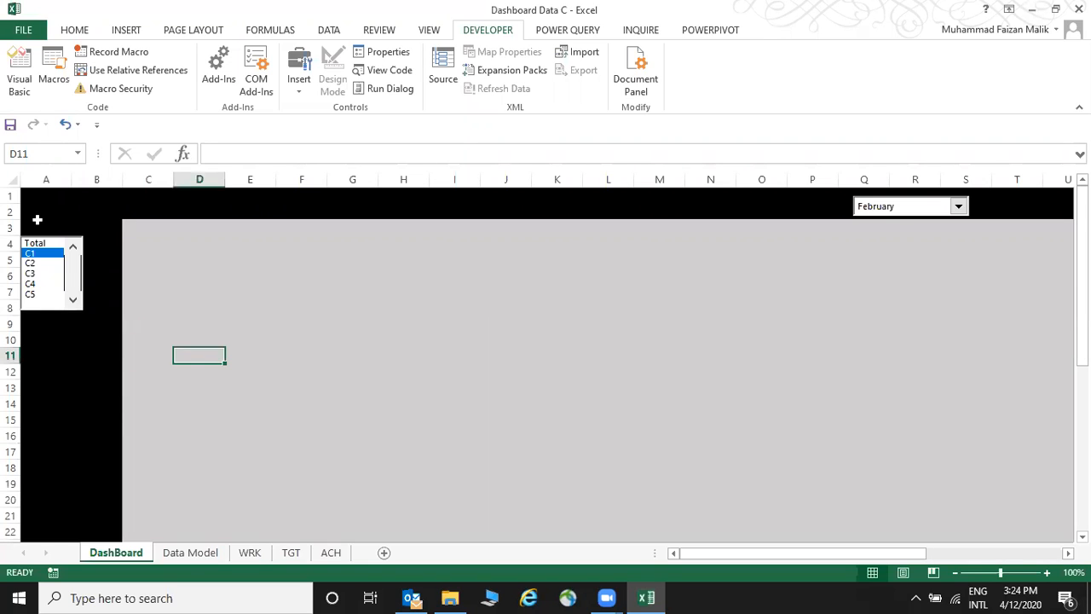
pyautogui.click(37, 219)
pyautogui.click(126, 29)
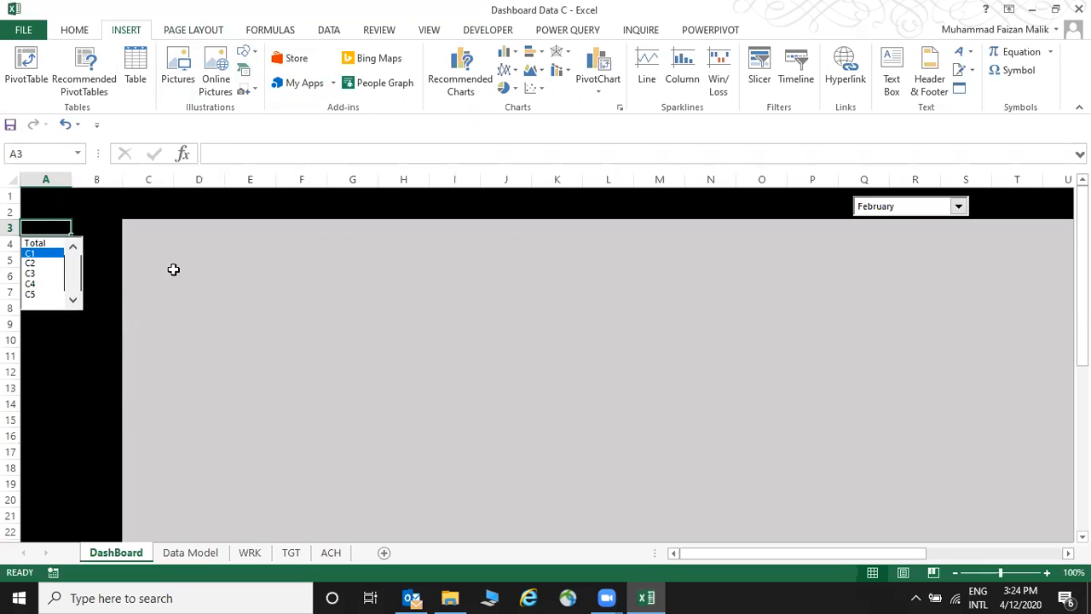
pyautogui.click(192, 290)
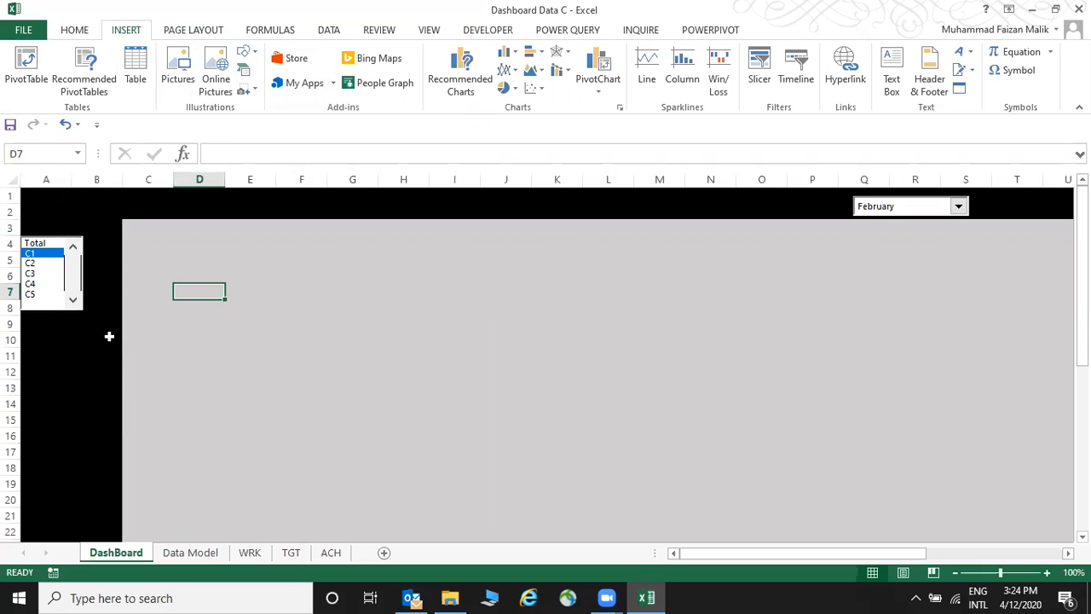
pyautogui.rightClick(67, 298)
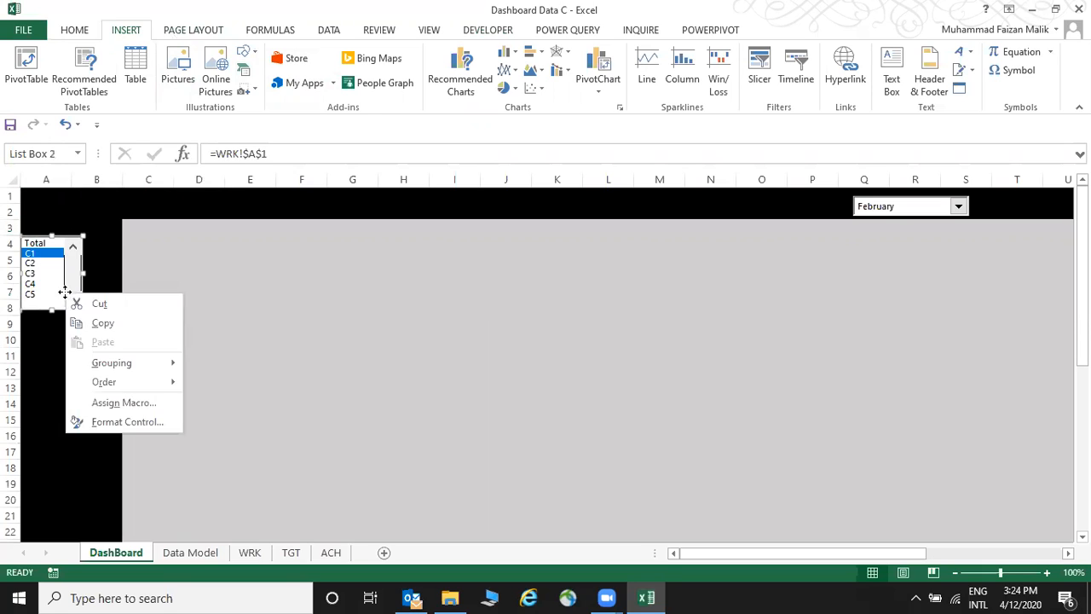
pyautogui.click(73, 242)
pyautogui.moveTo(68, 234); pyautogui.dragTo(82, 241)
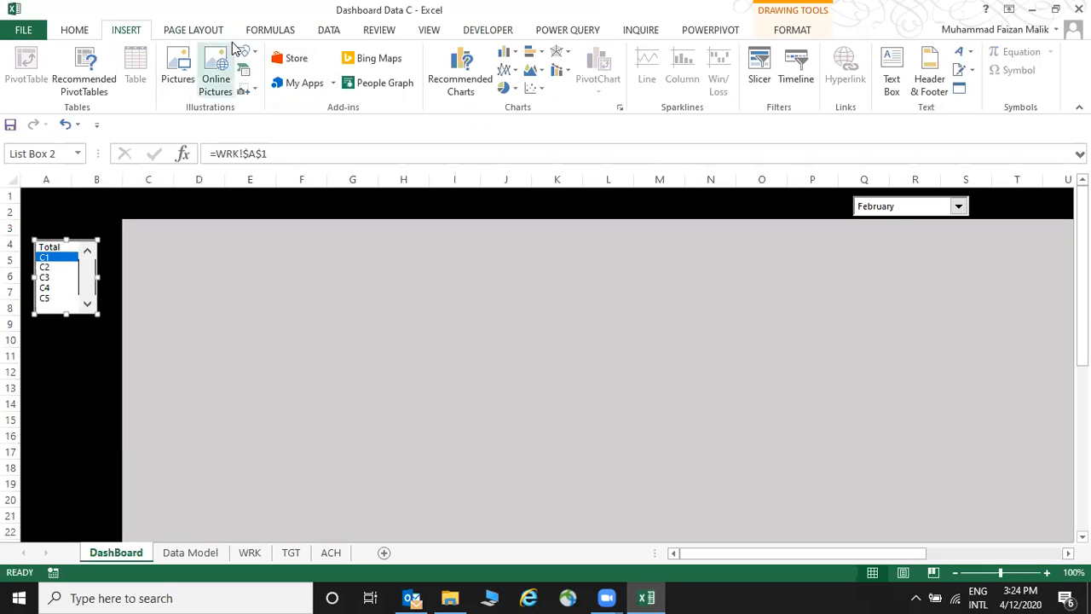
pyautogui.click(323, 323)
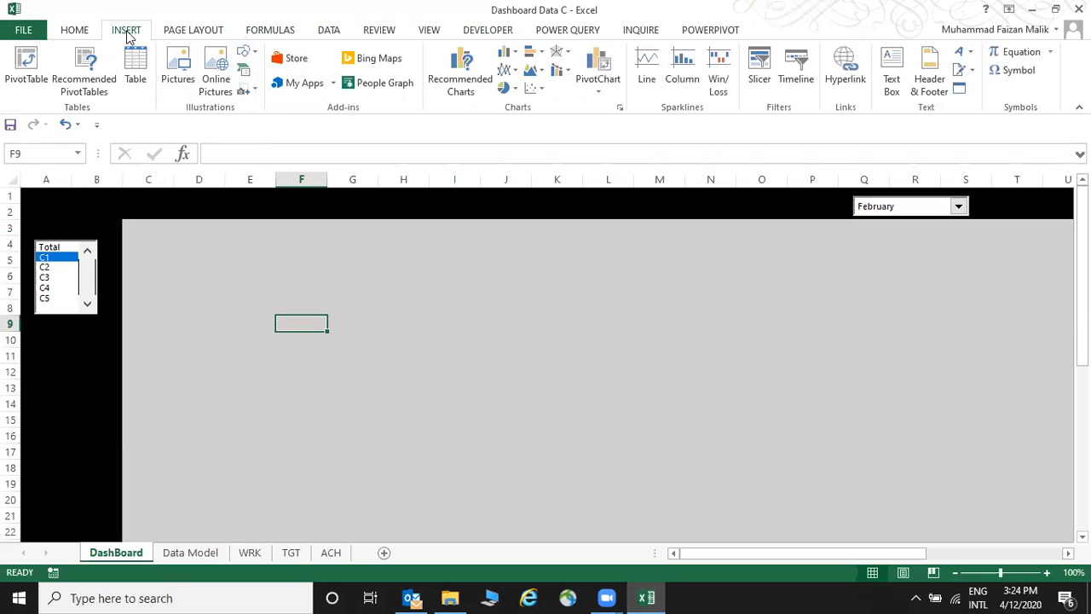
# Draw a rectangle about 2.14 cm wide and 0.48 cm high just above the list box and fill it with standard orange.
pyautogui.click(245, 51)
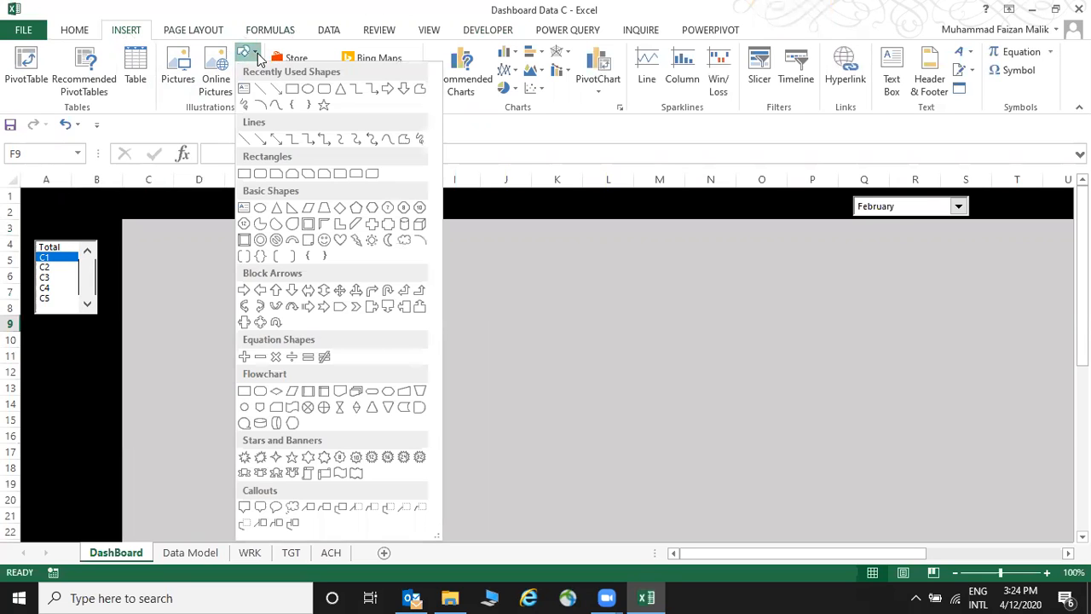
pyautogui.click(293, 90)
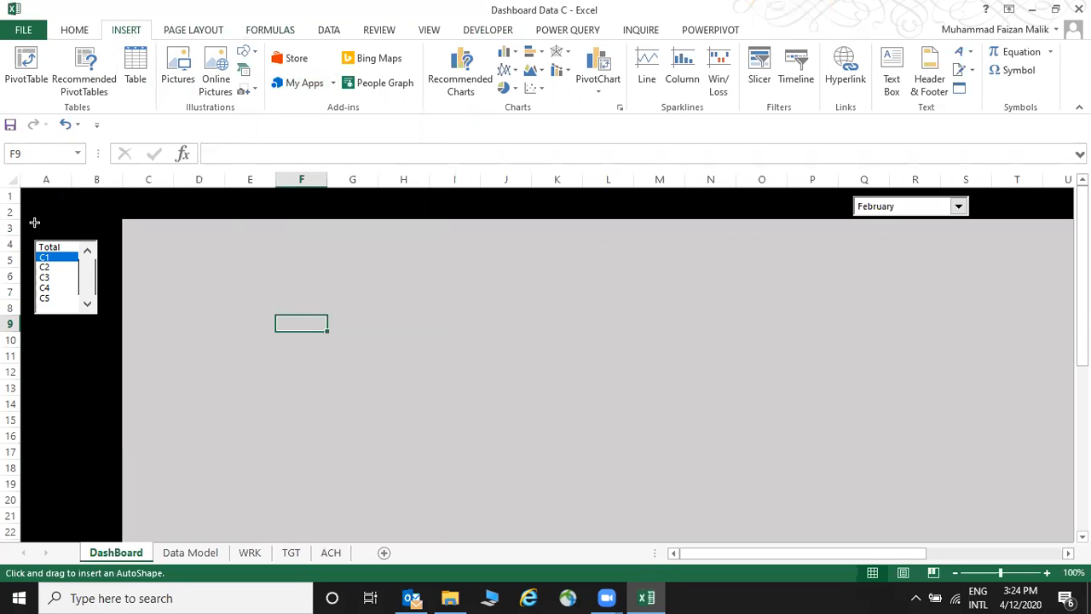
pyautogui.moveTo(34, 220); pyautogui.dragTo(96, 232)
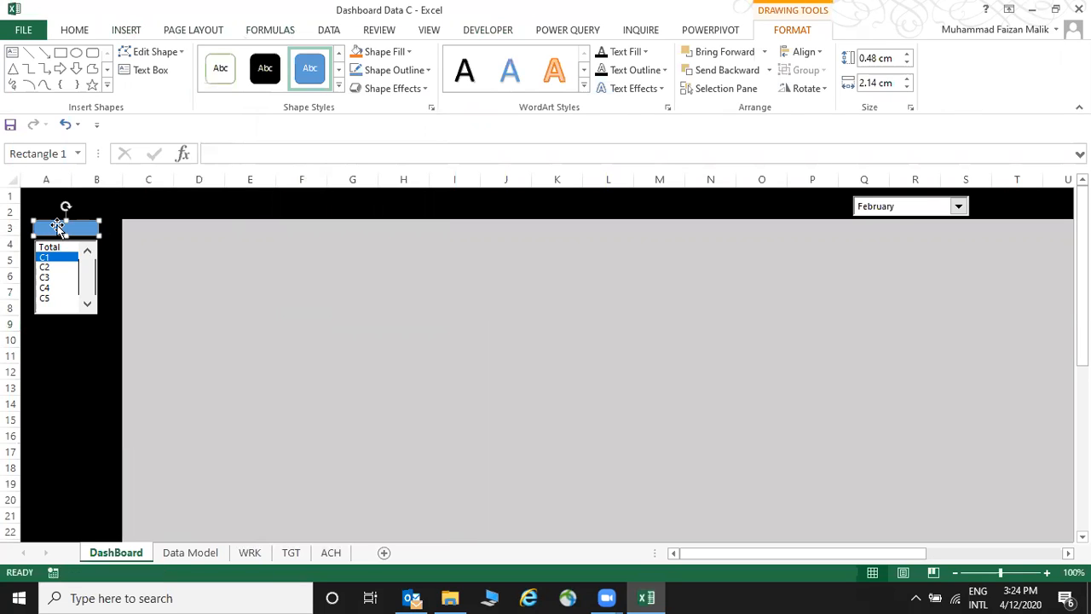
pyautogui.click(408, 52)
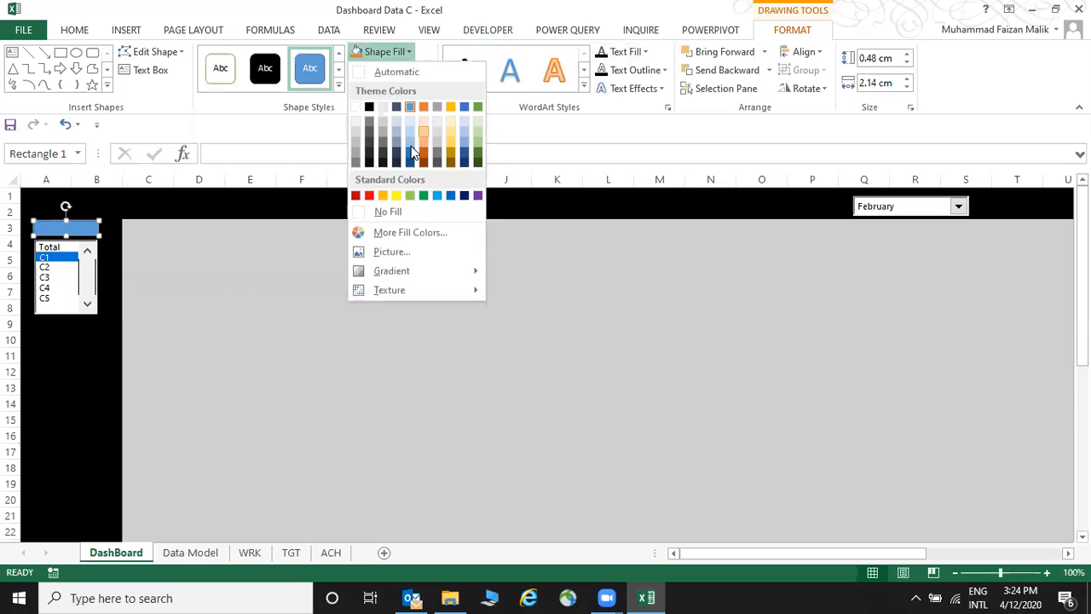
pyautogui.click(382, 195)
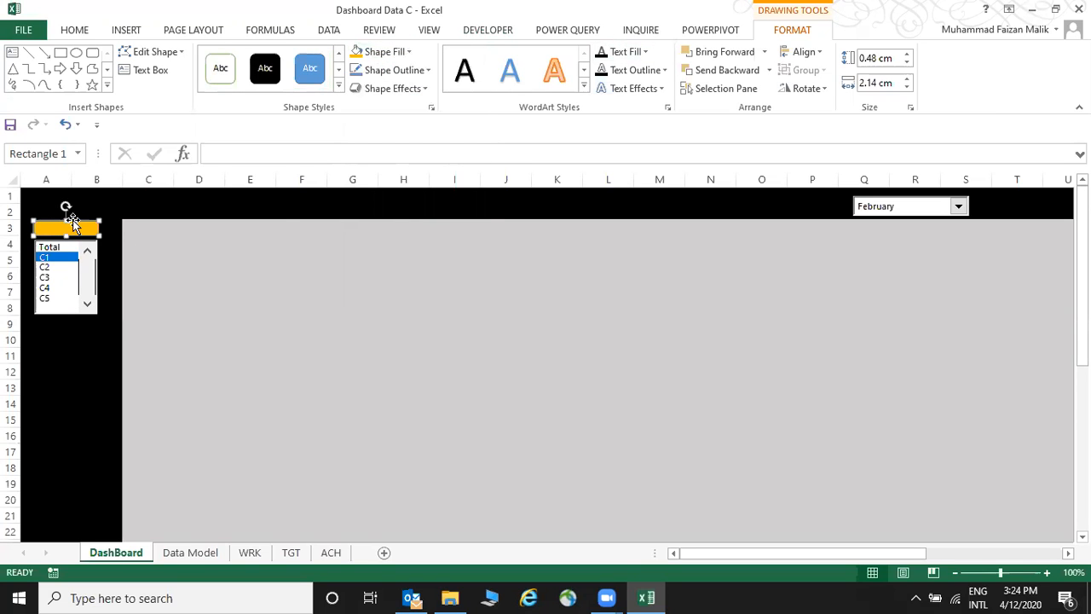
pyautogui.click(266, 295)
# Label the orange rectangle REGION and set its text fill to black.
pyautogui.click(61, 225)
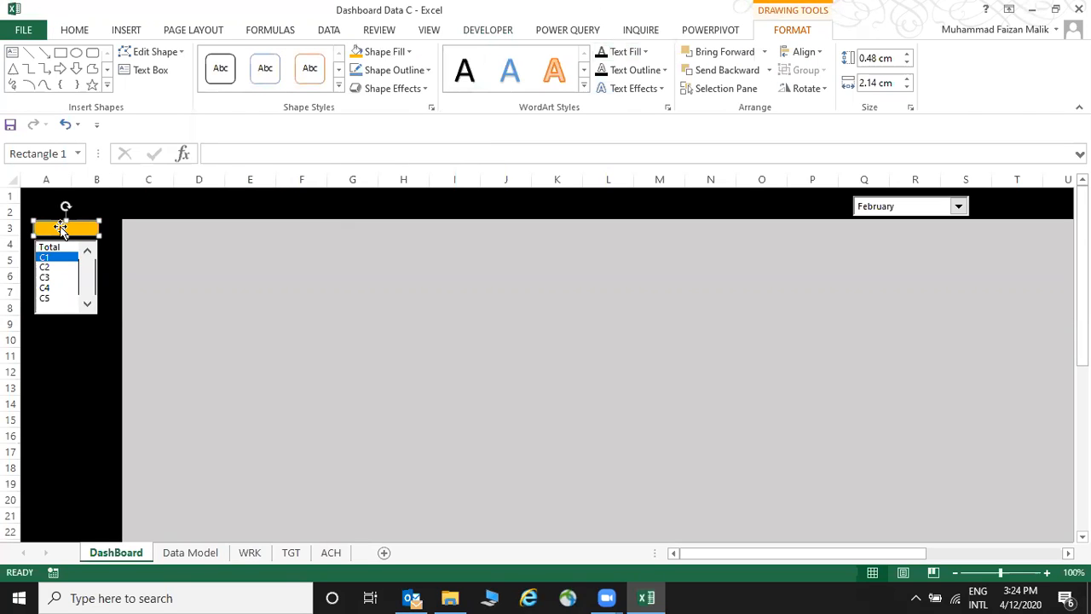
pyautogui.write('REGION')
pyautogui.click(175, 260)
pyautogui.click(64, 229)
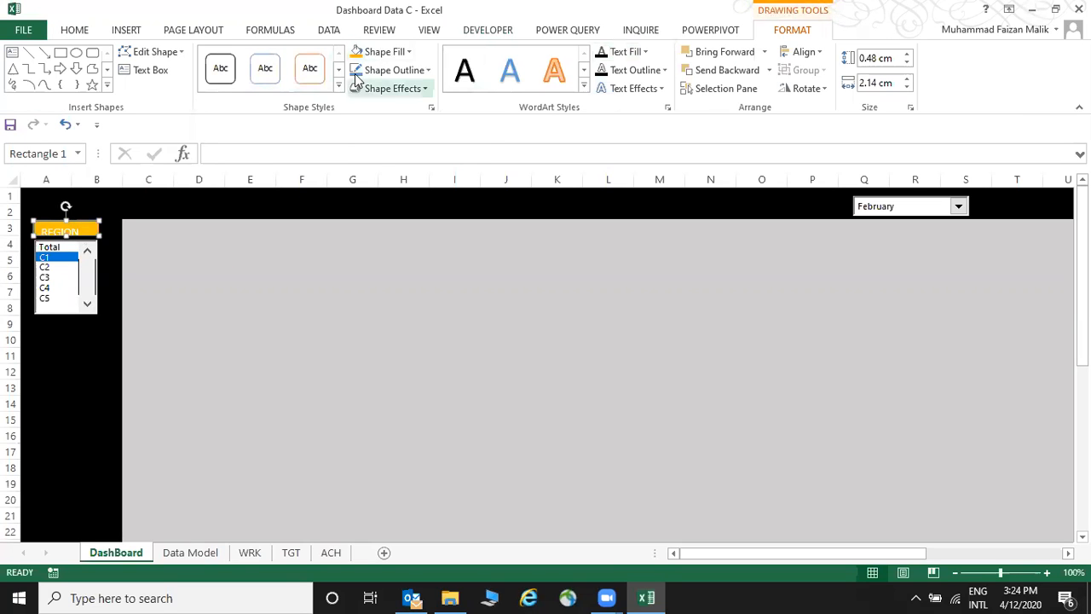
pyautogui.click(604, 54)
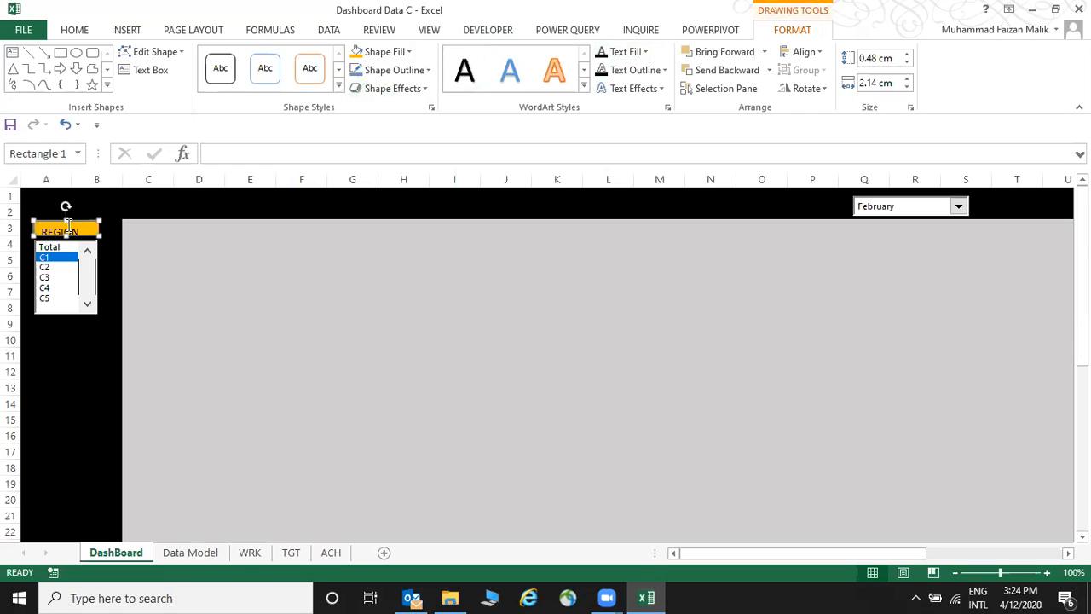
# Middle-align the REGION label vertically within its rectangle.
pyautogui.click(73, 30)
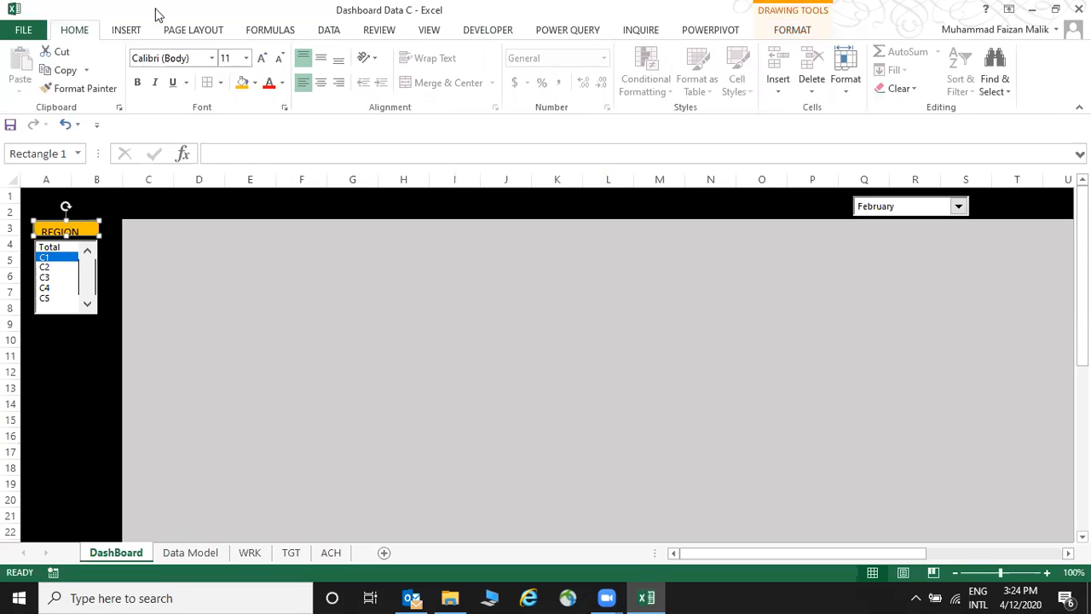
pyautogui.click(318, 56)
pyautogui.click(247, 288)
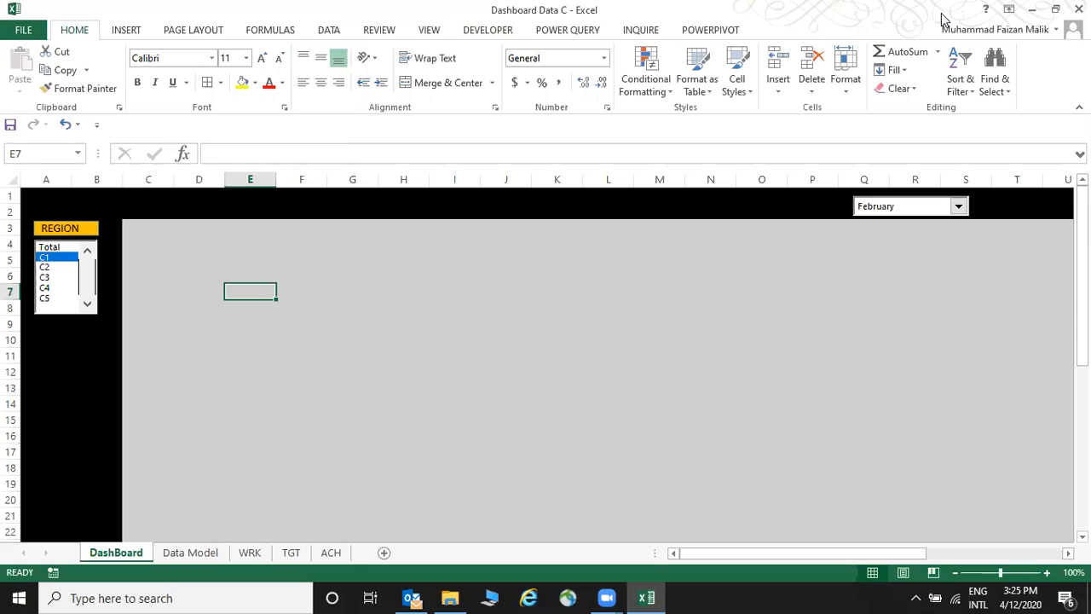
pyautogui.click(429, 31)
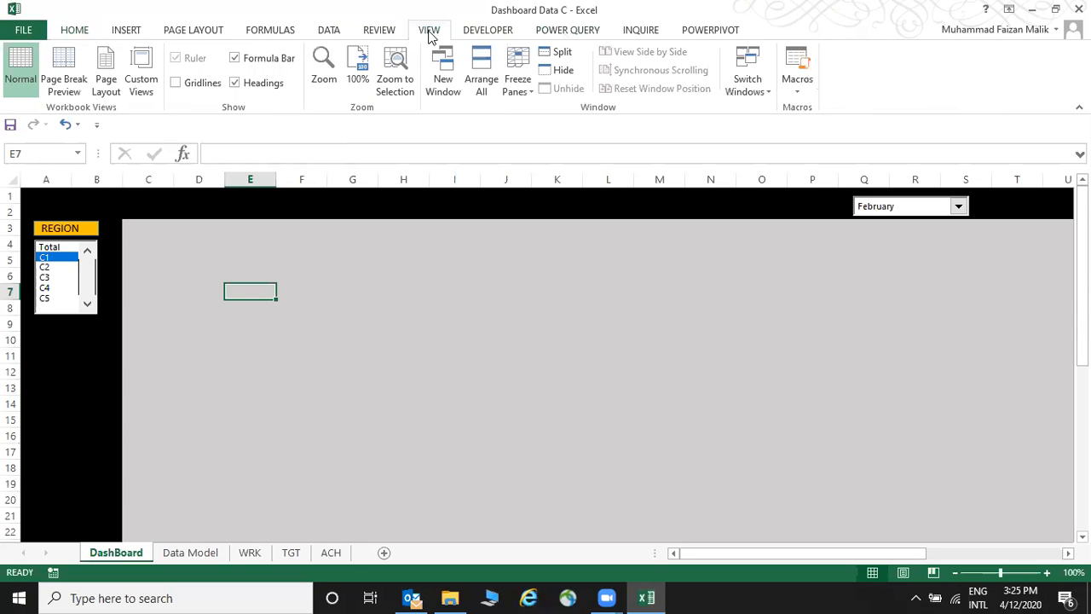
pyautogui.click(487, 30)
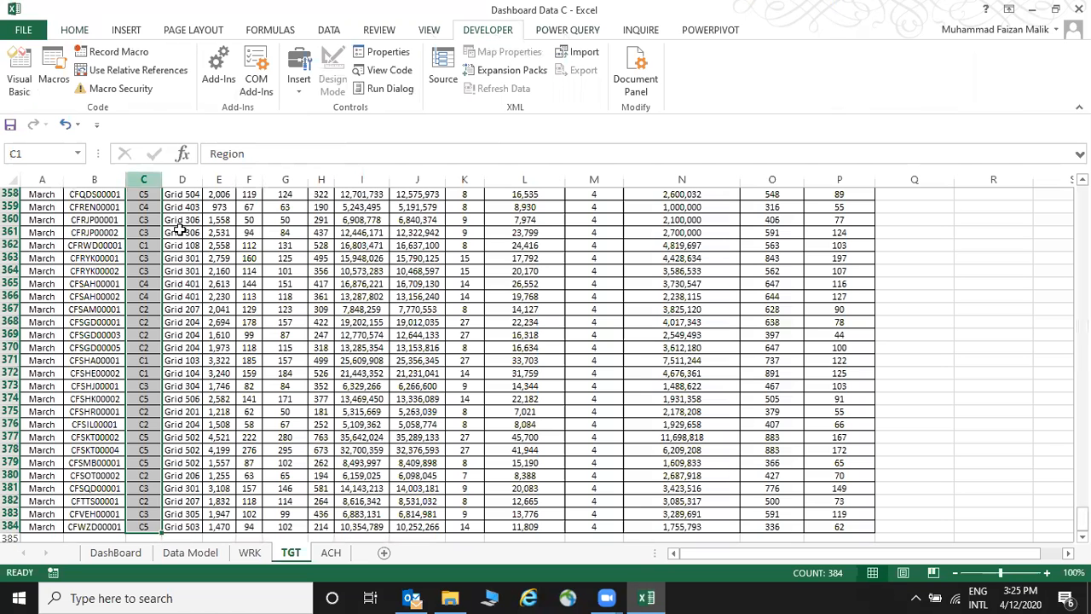
# Copy the full Franchise ID and Region columns from TGT and paste them without formatting on WRK starting at J5.
pyautogui.click(179, 230)
pyautogui.hotkey('ctrl', 'Up')
pyautogui.hotkey('ctrl', 'Left')
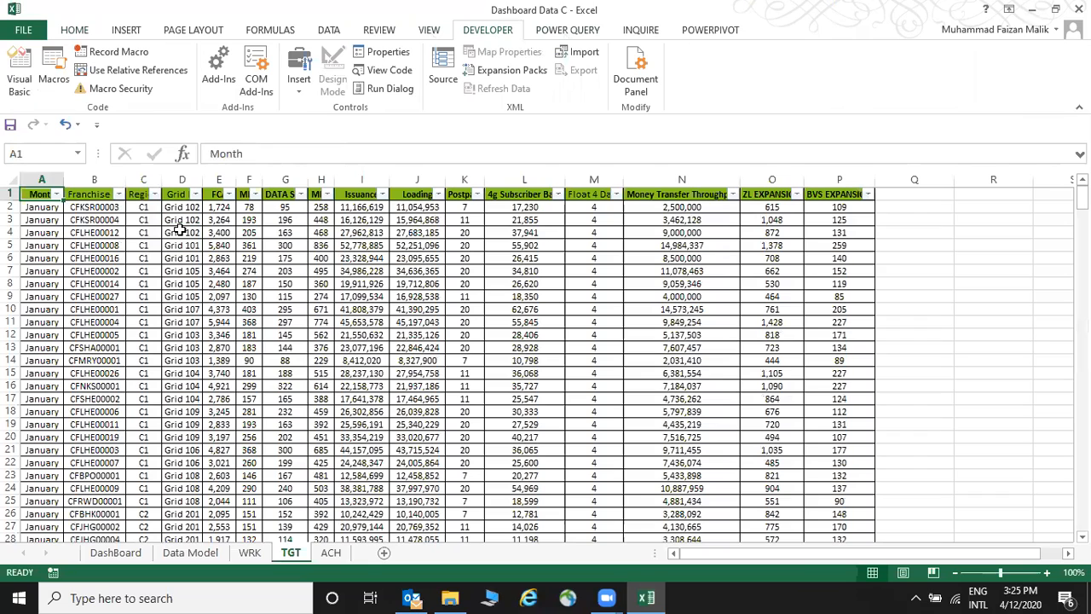
pyautogui.press('Right')
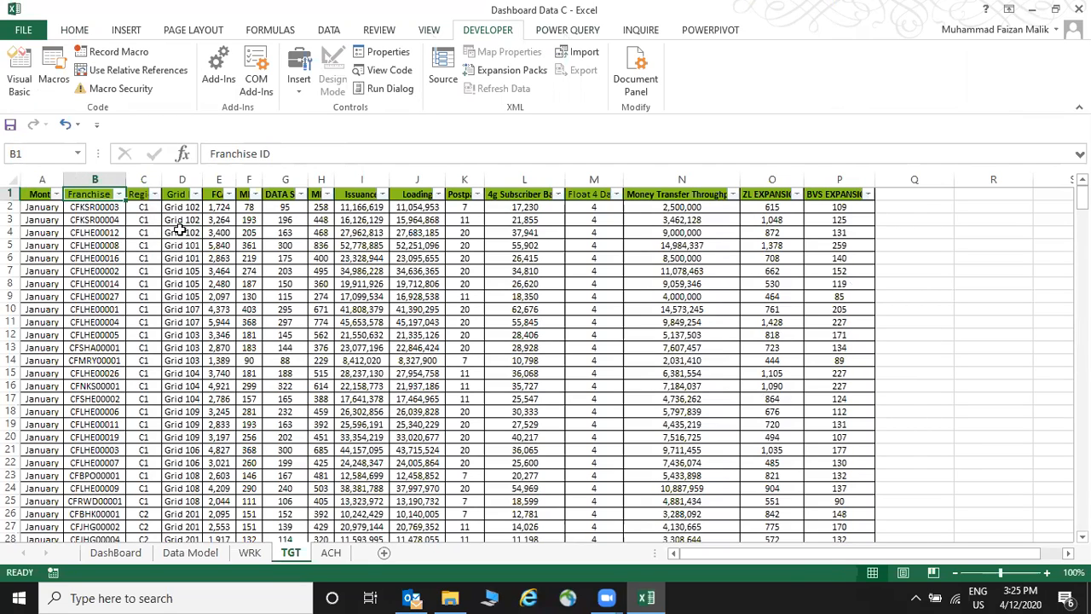
pyautogui.hotkey('shift', 'Right')
pyautogui.hotkey('ctrl', 'shift', 'Down')
pyautogui.hotkey('ctrl', 'c')
pyautogui.click(258, 556)
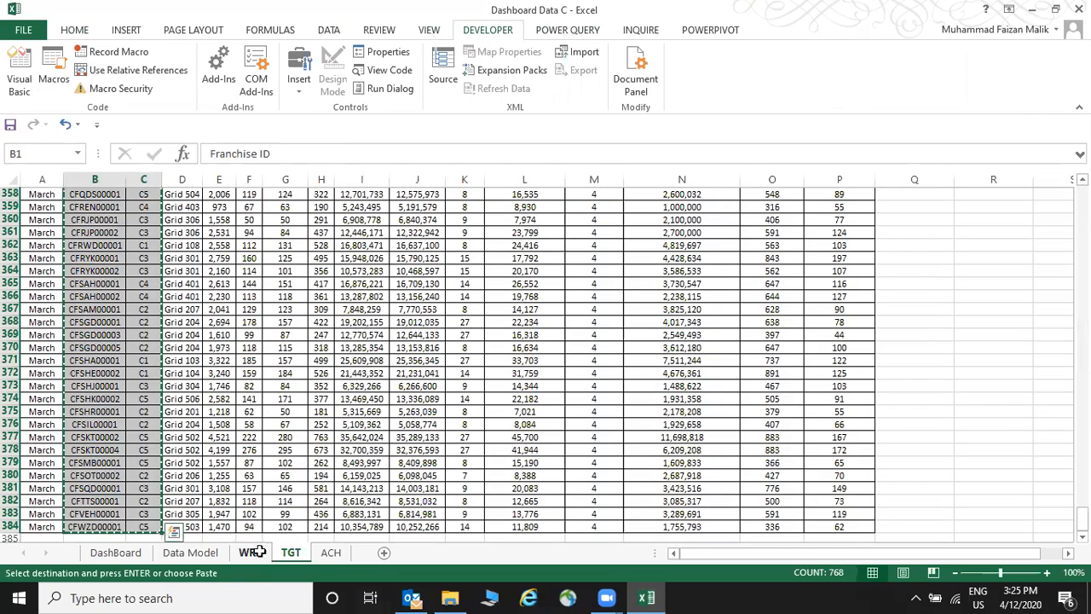
pyautogui.rightClick(511, 260)
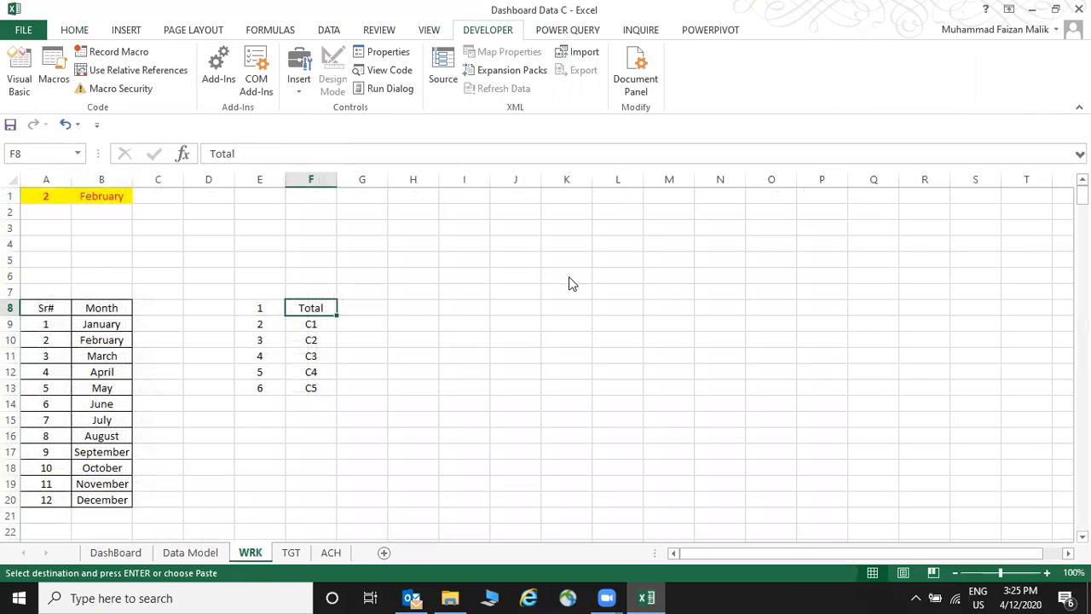
pyautogui.click(568, 328)
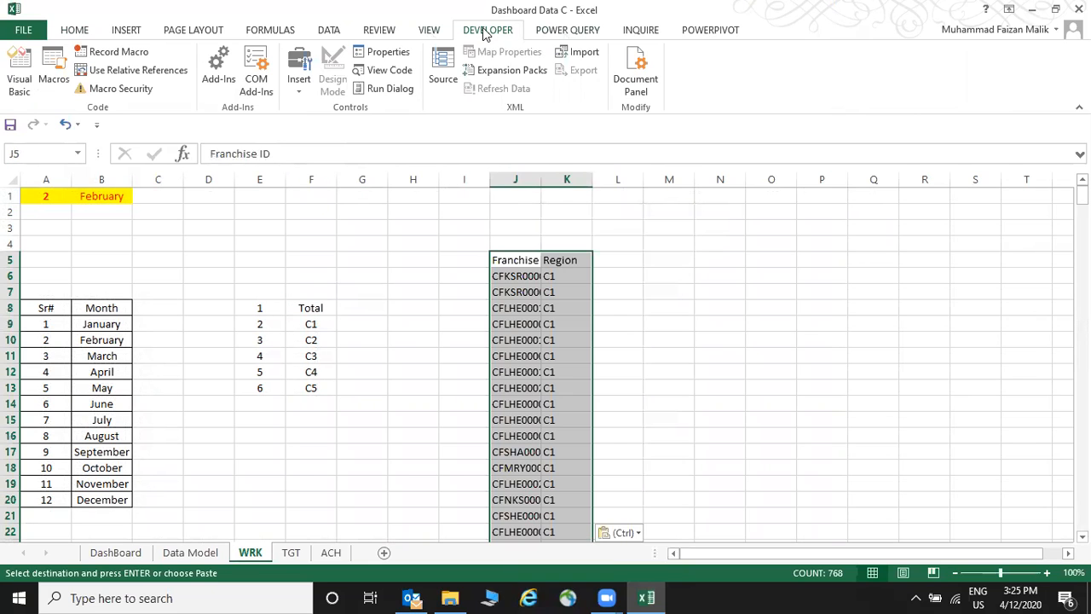
# Remove duplicates from the pasted Franchise ID and Region list, comparing column J only.
pyautogui.click(328, 30)
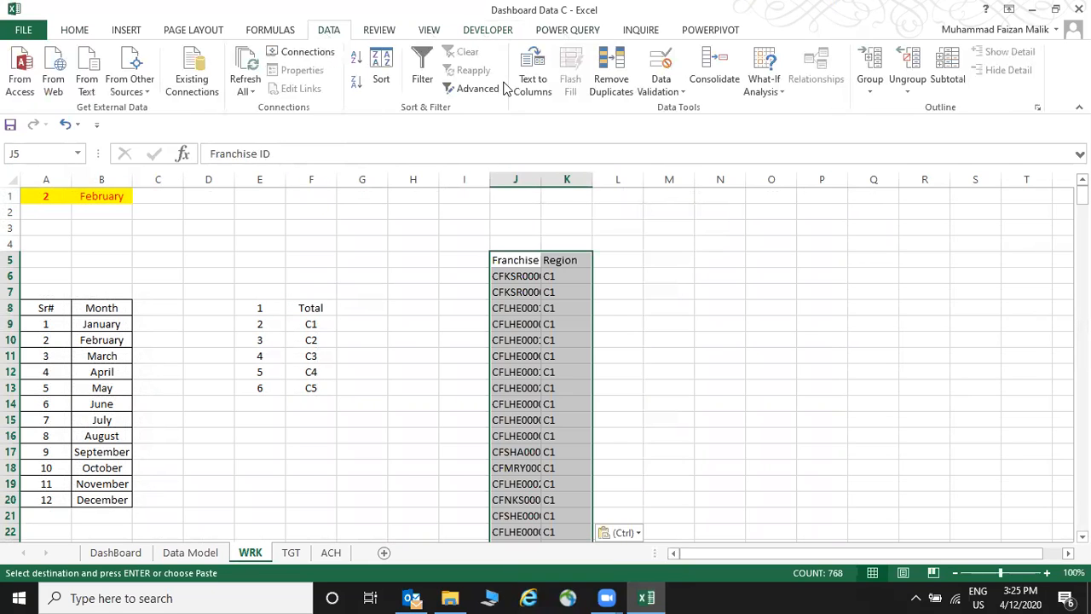
pyautogui.click(609, 81)
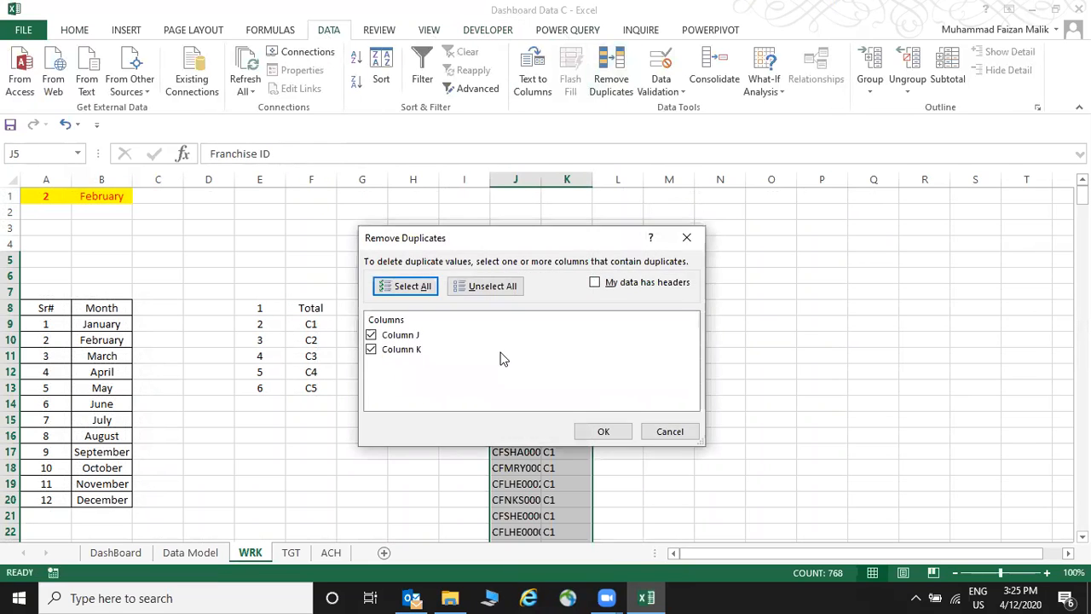
pyautogui.click(371, 349)
pyautogui.click(610, 431)
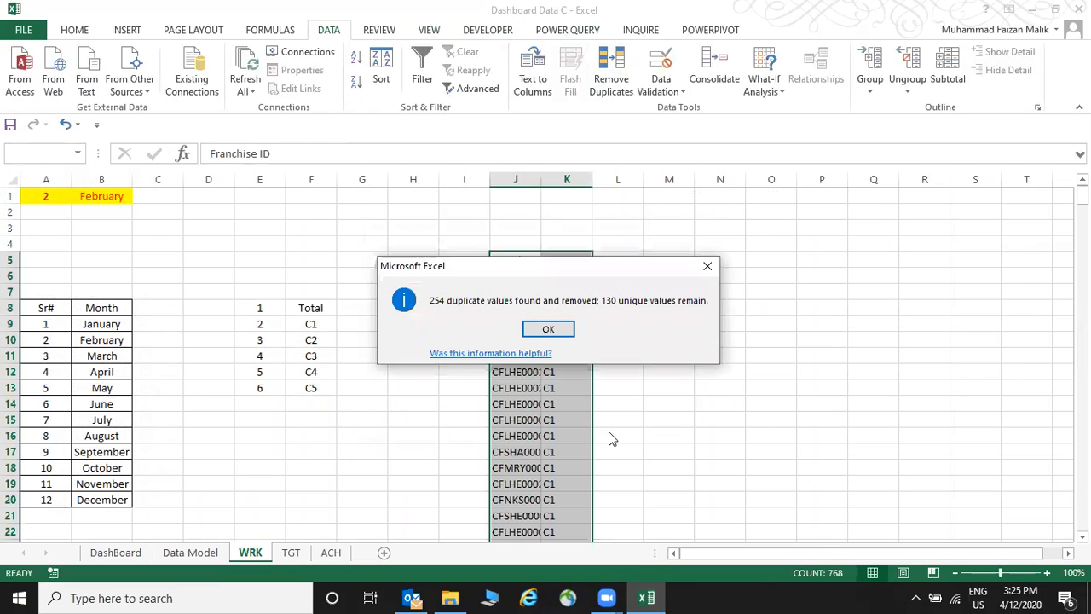
pyautogui.click(552, 329)
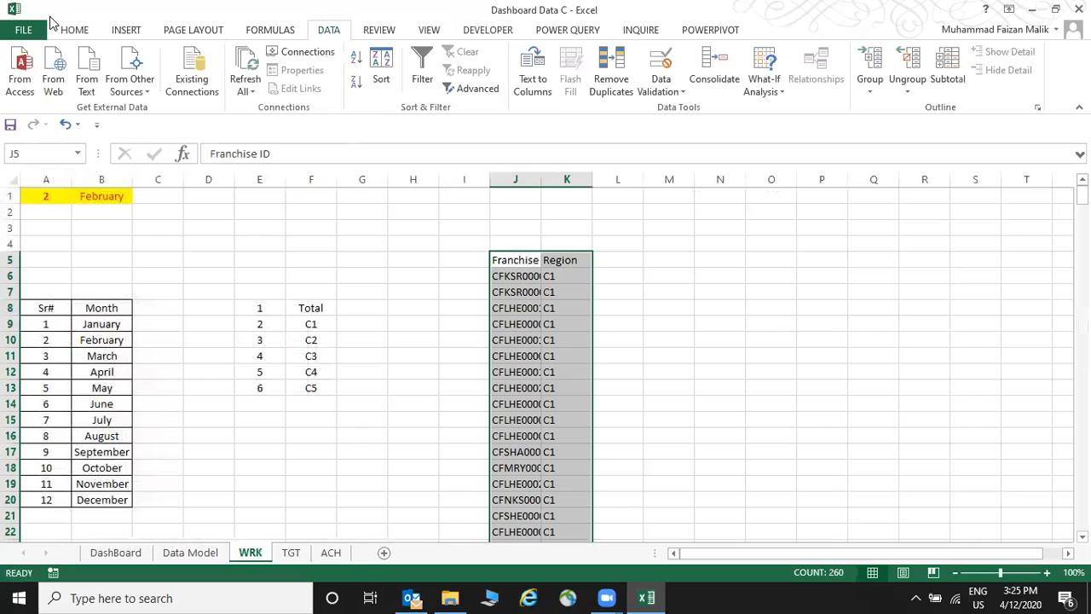
# Check the source columns on TGT and clear the pasted Franchise ID and Region list from WRK columns J:K.
pyautogui.click(74, 31)
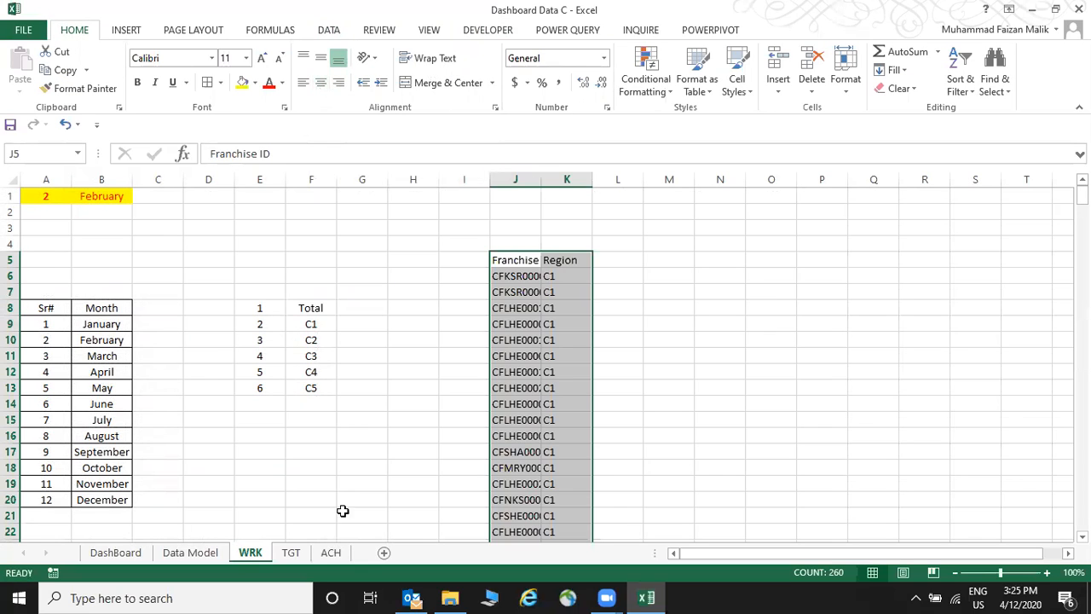
pyautogui.click(290, 553)
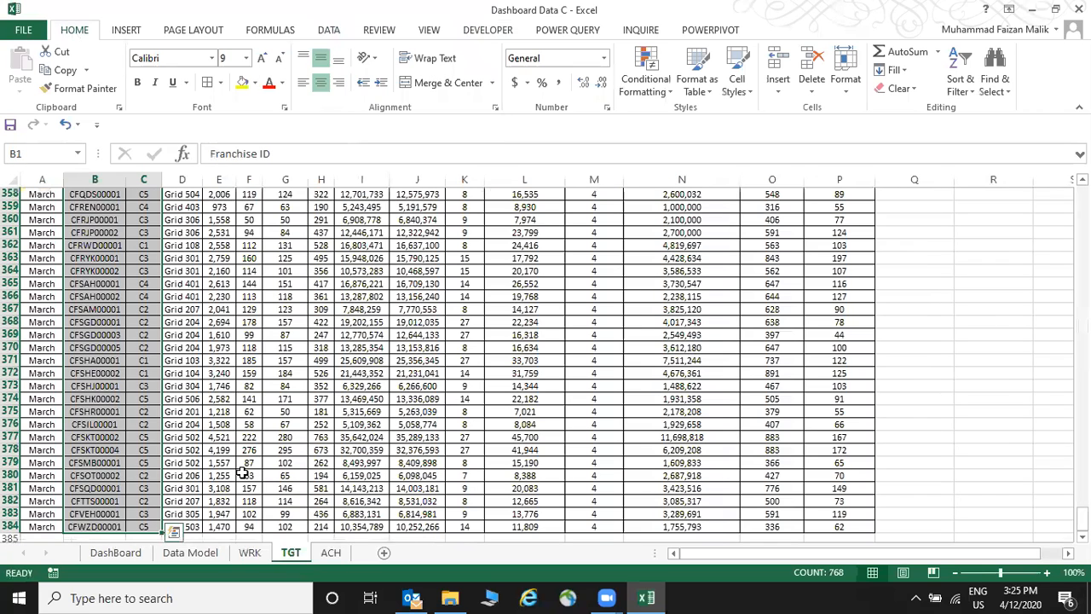
pyautogui.click(250, 553)
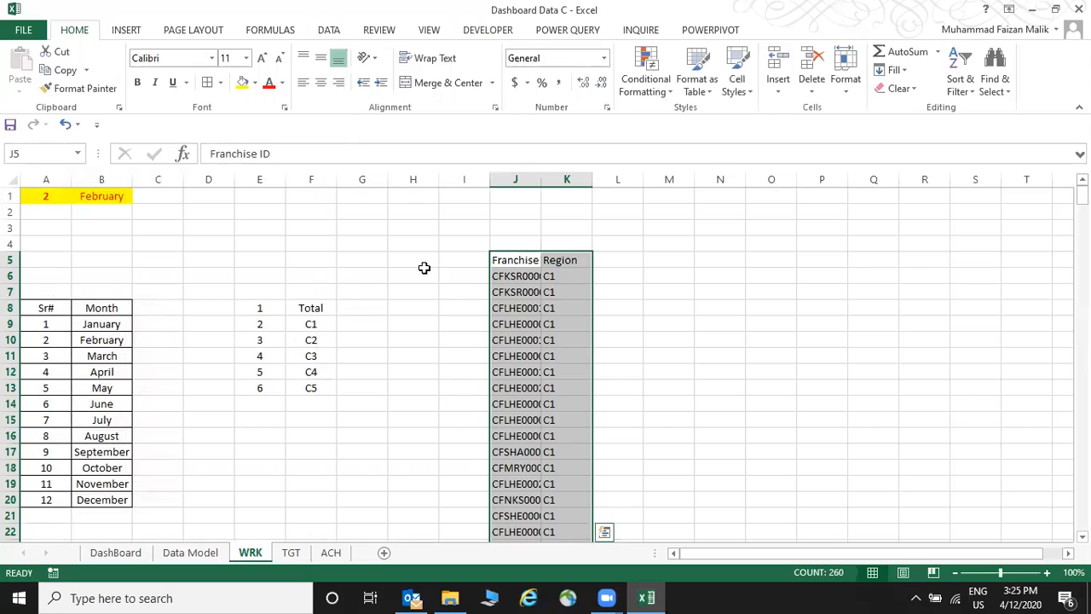
pyautogui.press('Delete')
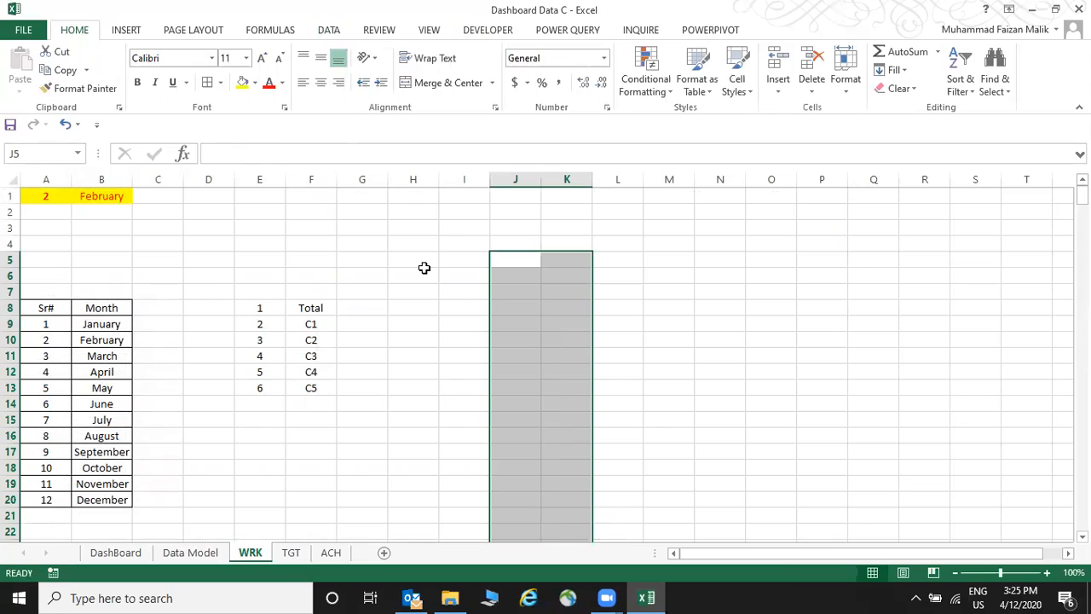
# Copy the full Region and Grid ID columns from TGT and paste them on WRK starting at J5.
pyautogui.click(294, 554)
pyautogui.press('Right')
pyautogui.hotkey('shift', 'Right')
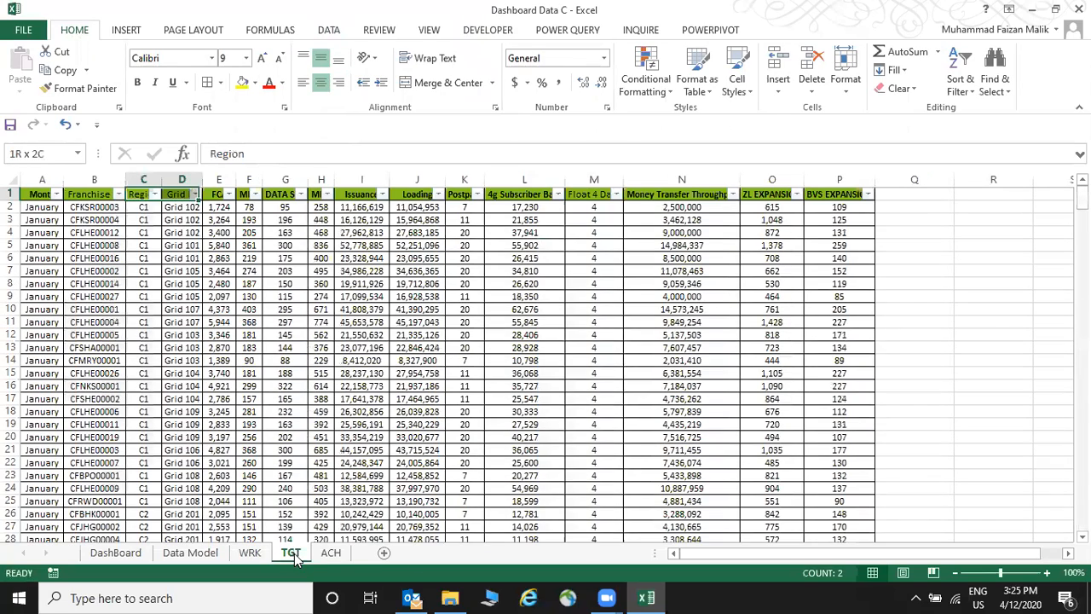
pyautogui.hotkey('ctrl', 'shift', 'Down')
pyautogui.hotkey('ctrl', 'c')
pyautogui.click(252, 552)
pyautogui.click(510, 260)
pyautogui.hotkey('ctrl', 'v')
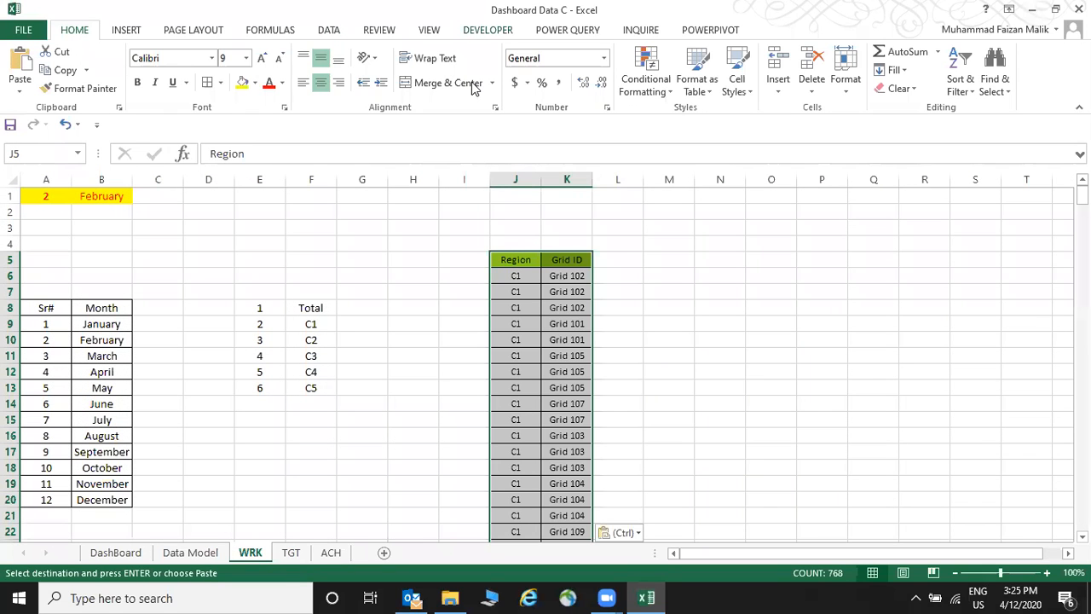
# Remove duplicates from the pasted Region and Grid ID list, comparing the Grid ID column only.
pyautogui.click(329, 30)
pyautogui.click(612, 78)
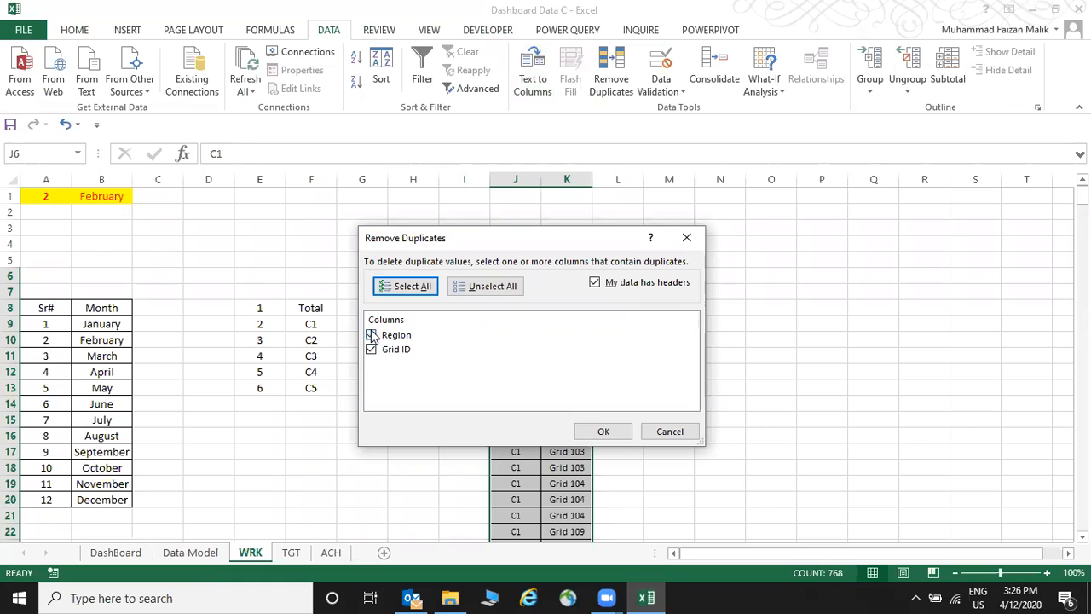
pyautogui.click(372, 335)
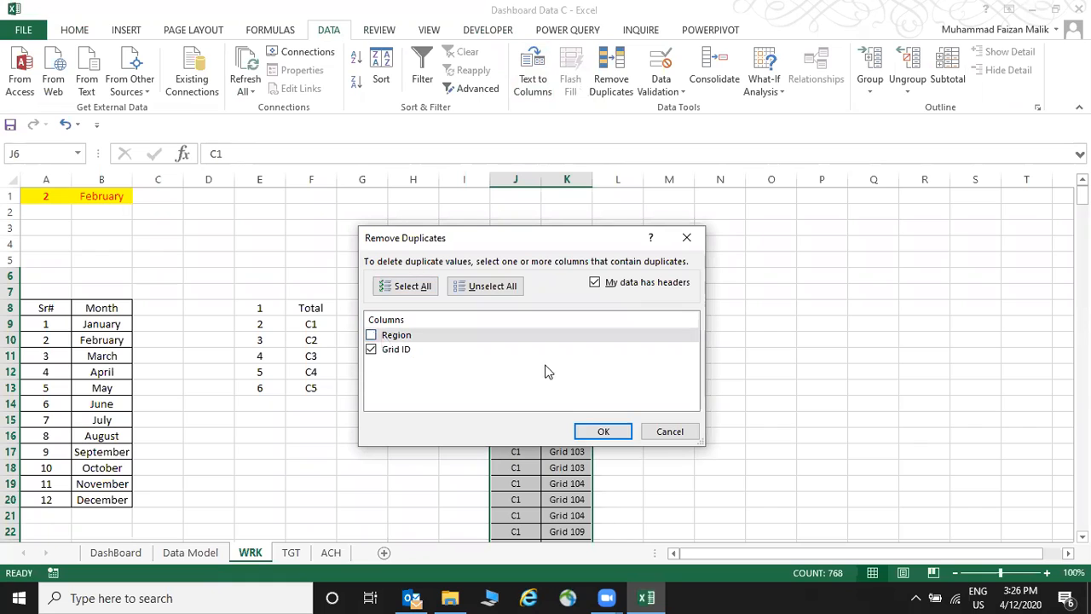
pyautogui.click(622, 437)
pyautogui.click(550, 328)
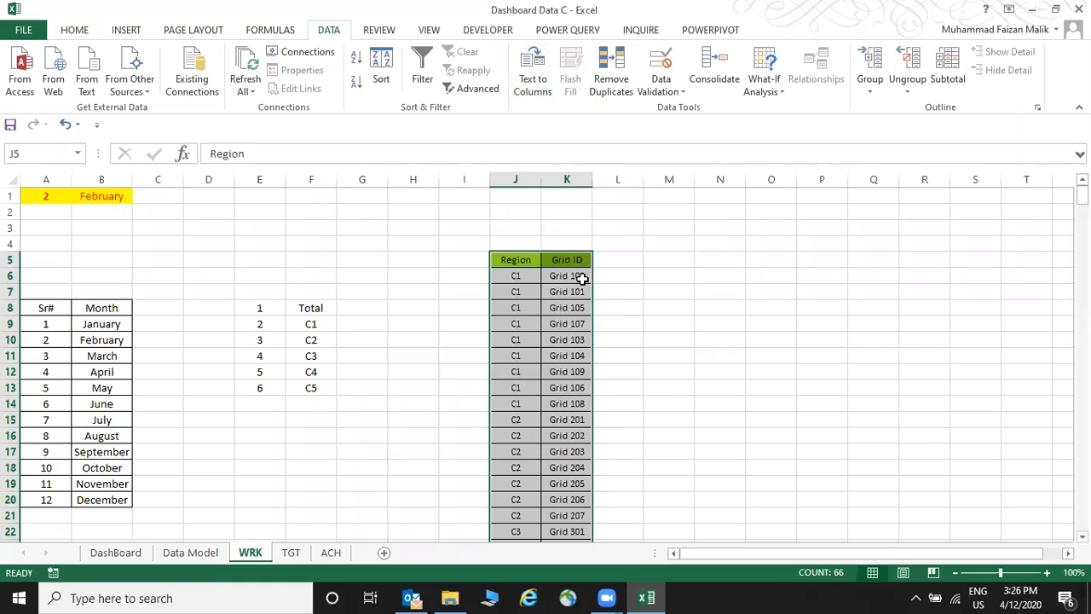
# Move the Region column from J5 downward to L5 so it follows the Grid ID column.
pyautogui.click(568, 259)
pyautogui.click(516, 259)
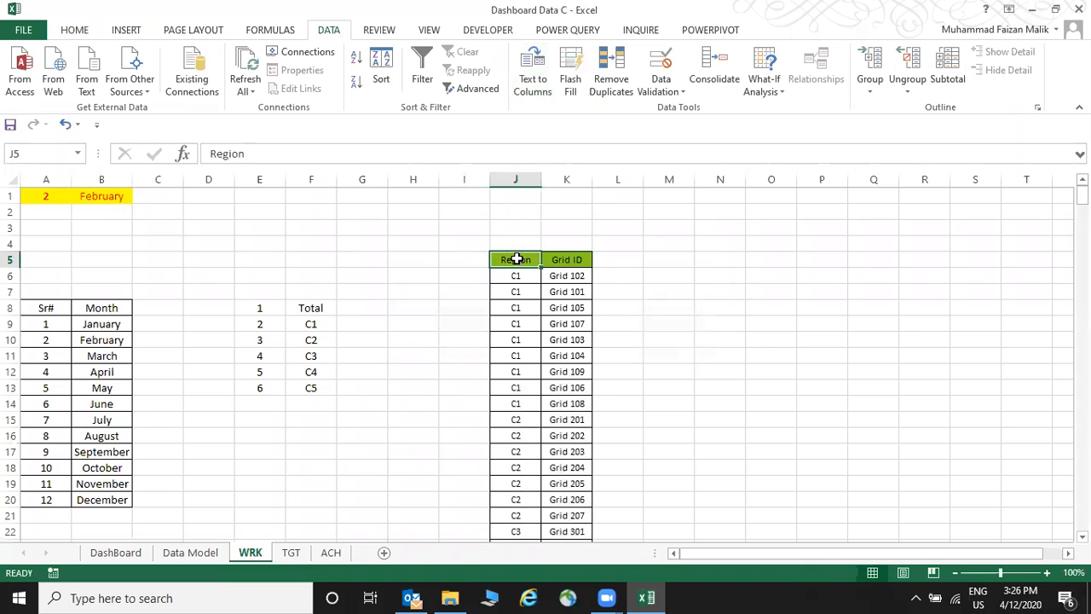
pyautogui.hotkey('ctrl', 'shift', 'Down')
pyautogui.hotkey('ctrl', 'x')
pyautogui.press('Right')
pyautogui.press('Right')
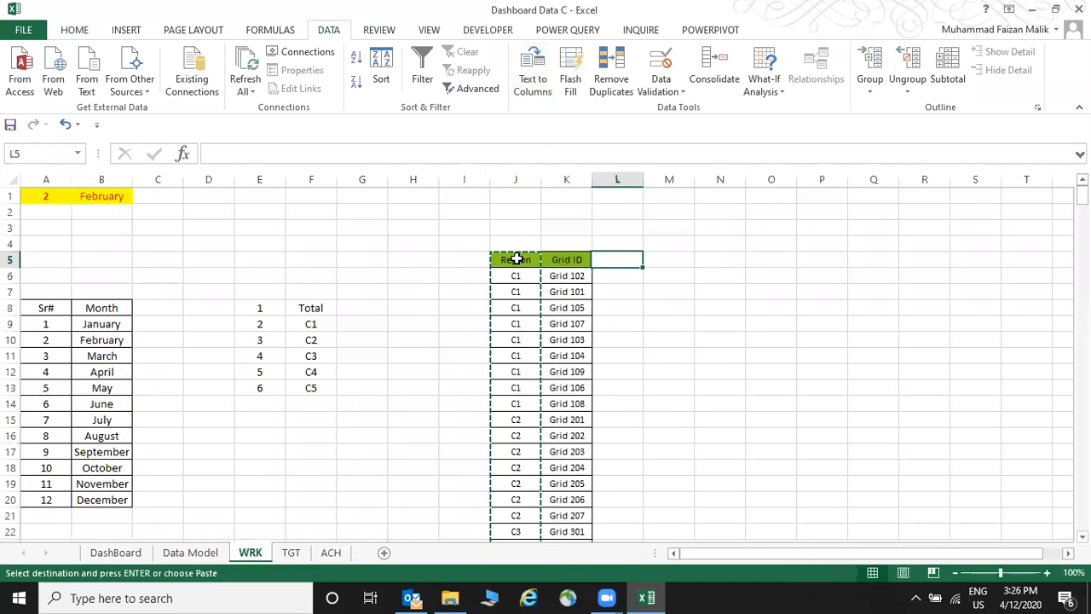
pyautogui.press('Return')
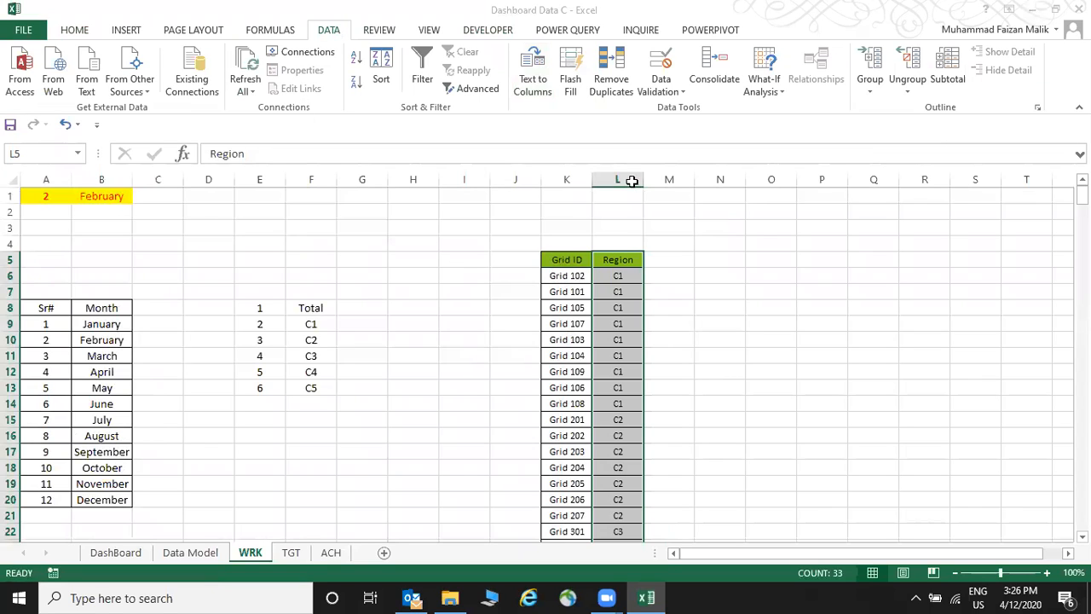
# Fill a number series starting 1, 2 from M5 down alongside the grid list and centre it.
pyautogui.click(564, 260)
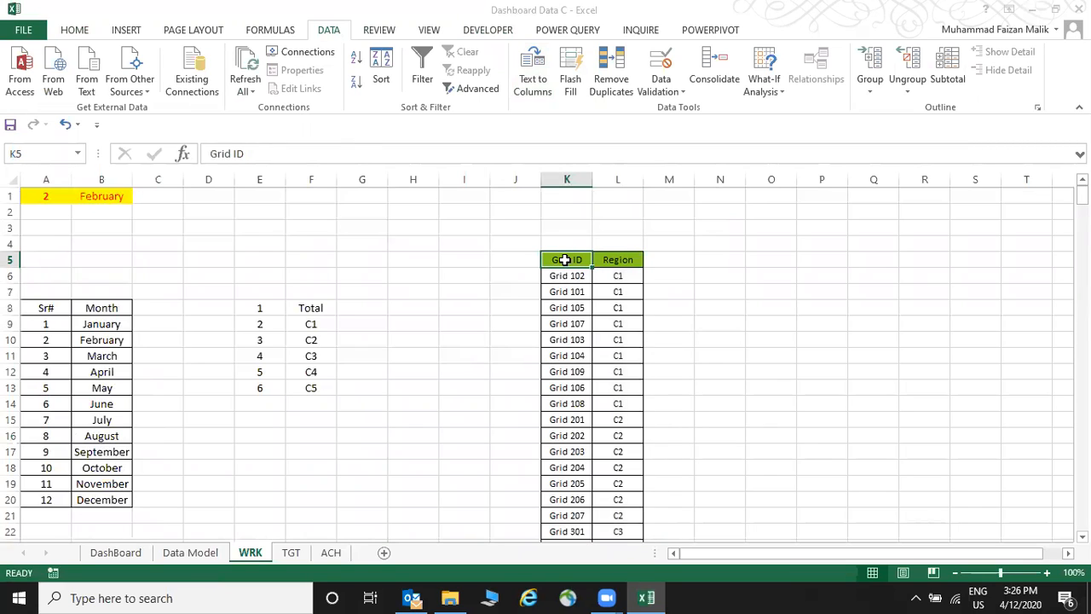
pyautogui.press('Down')
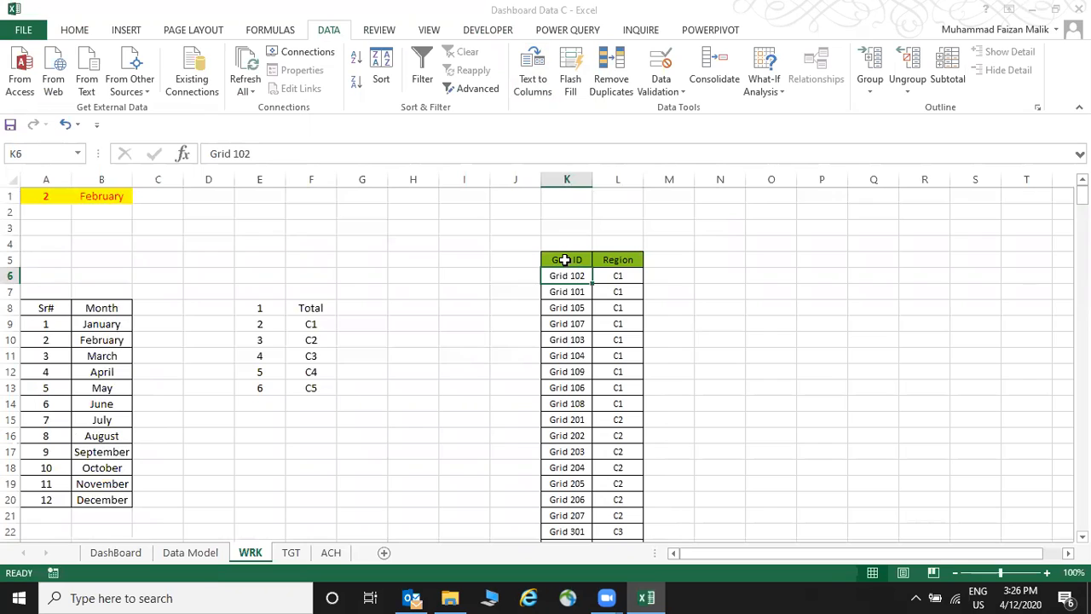
pyautogui.press('Right')
pyautogui.press('Right')
pyautogui.press('Up')
pyautogui.write('1')
pyautogui.press('Return')
pyautogui.write('2')
pyautogui.press('Return')
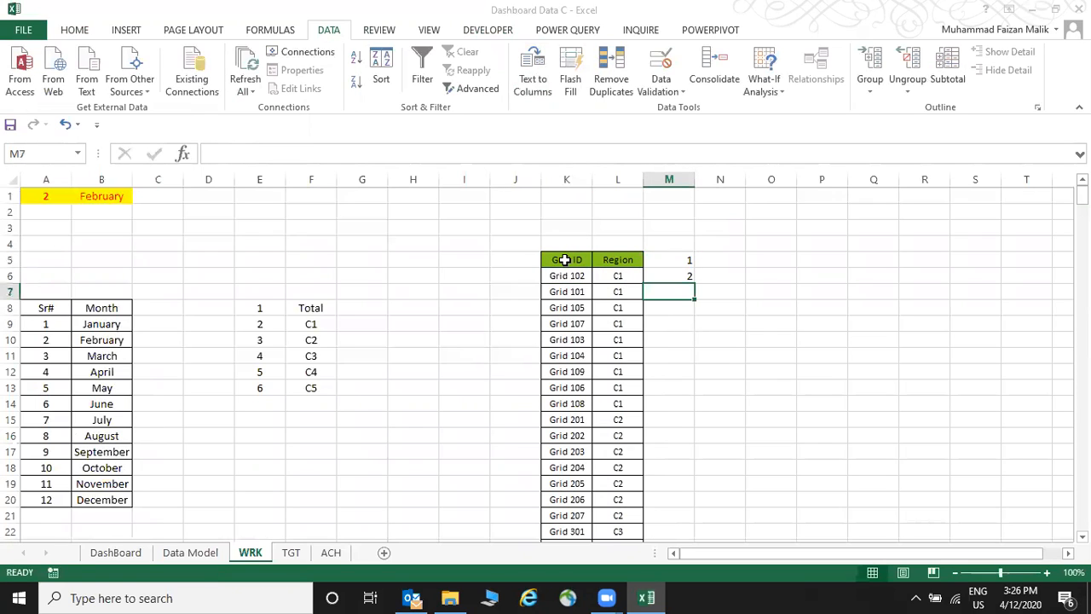
pyautogui.moveTo(683, 255); pyautogui.dragTo(686, 277)
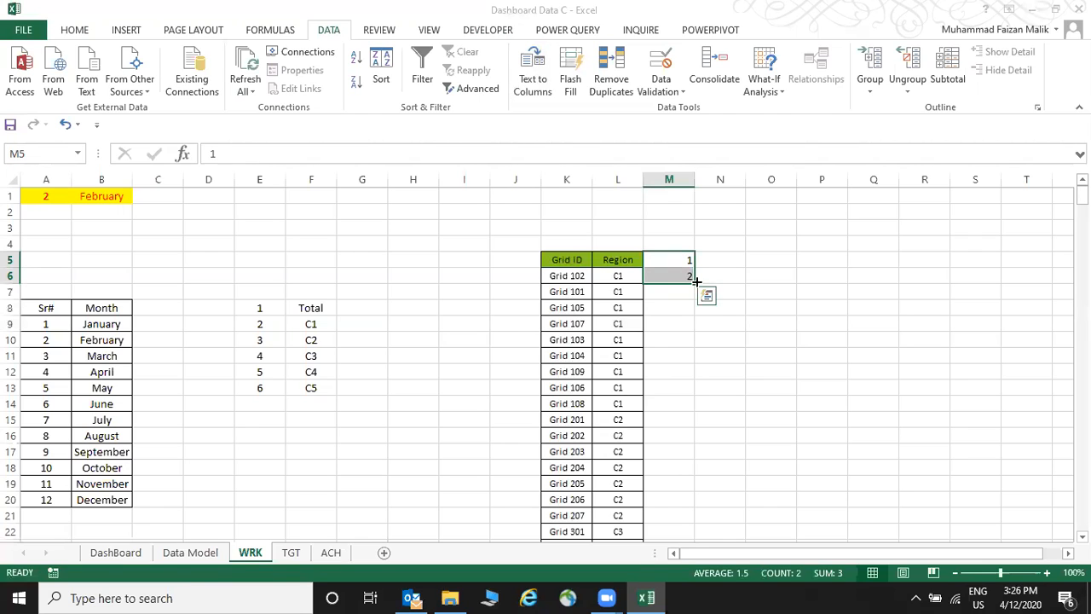
pyautogui.doubleClick(694, 284)
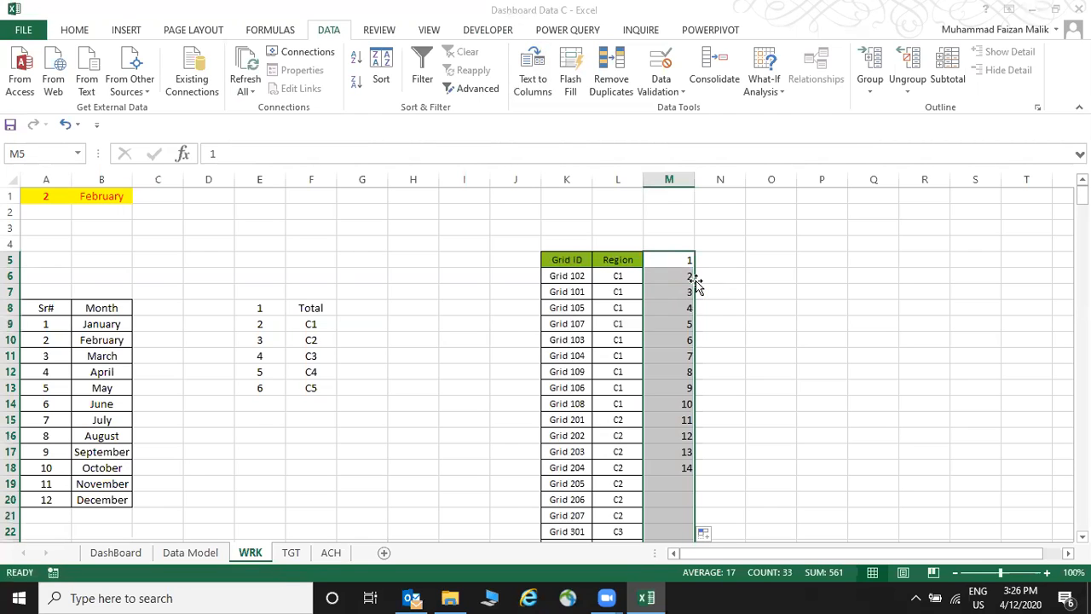
pyautogui.click(78, 29)
pyautogui.click(320, 81)
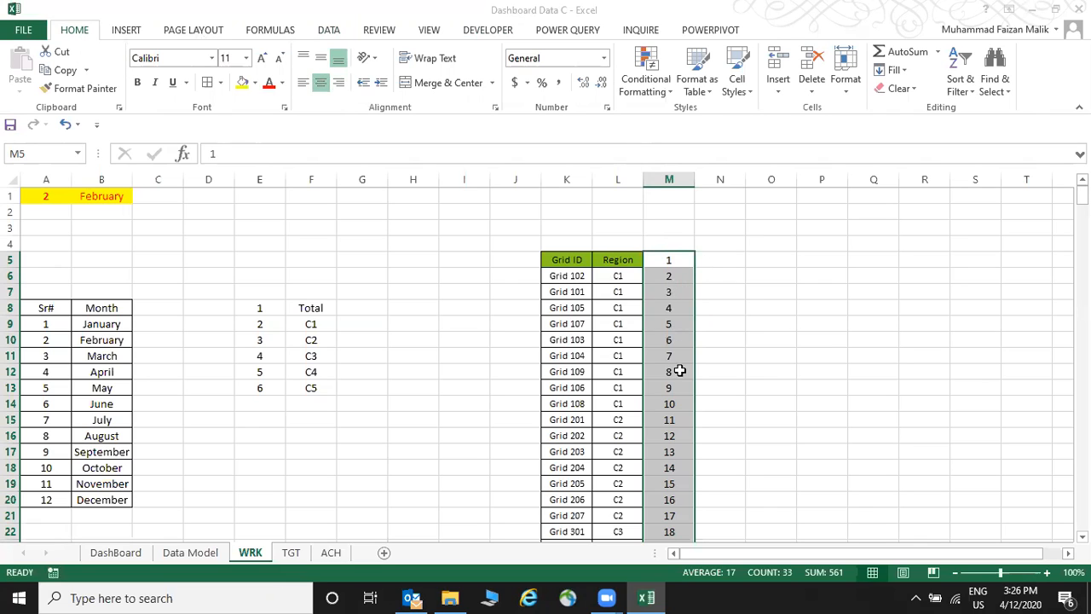
# Restart the column M numbering at 2, 3 from M15 and fill the series down the C2 rows.
pyautogui.click(674, 419)
pyautogui.write('2')
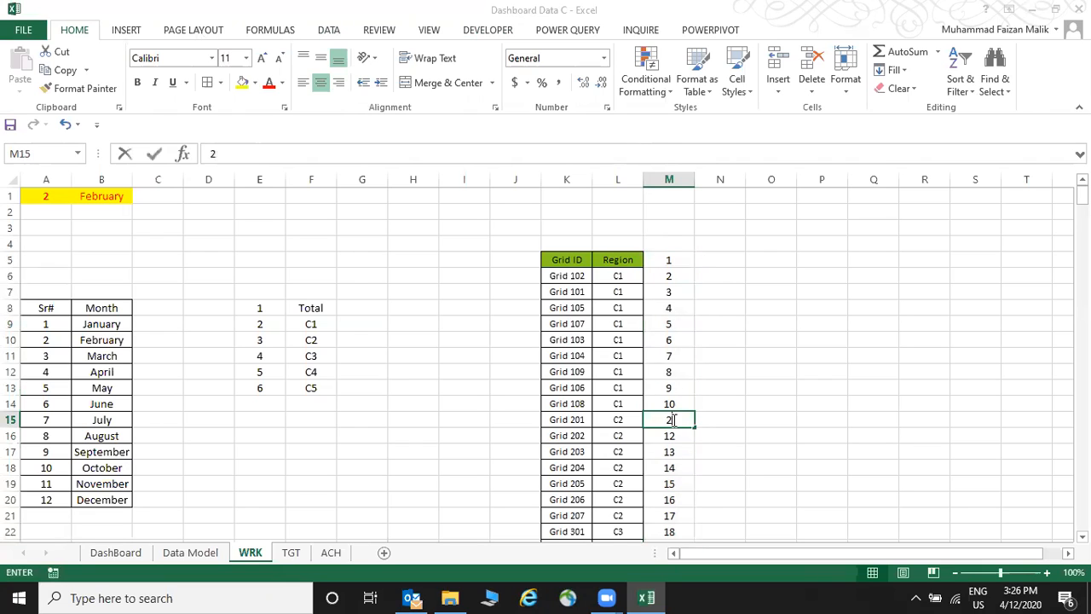
pyautogui.press('Return')
pyautogui.write('3')
pyautogui.press('Return')
pyautogui.click(673, 420)
pyautogui.moveTo(673, 431); pyautogui.dragTo(679, 460)
# Restart the column M numbering at 2, 3 from M22 and fill the series down the C3 rows.
pyautogui.click(673, 531)
pyautogui.write('2')
pyautogui.press('Return')
pyautogui.write('3')
pyautogui.press('Return')
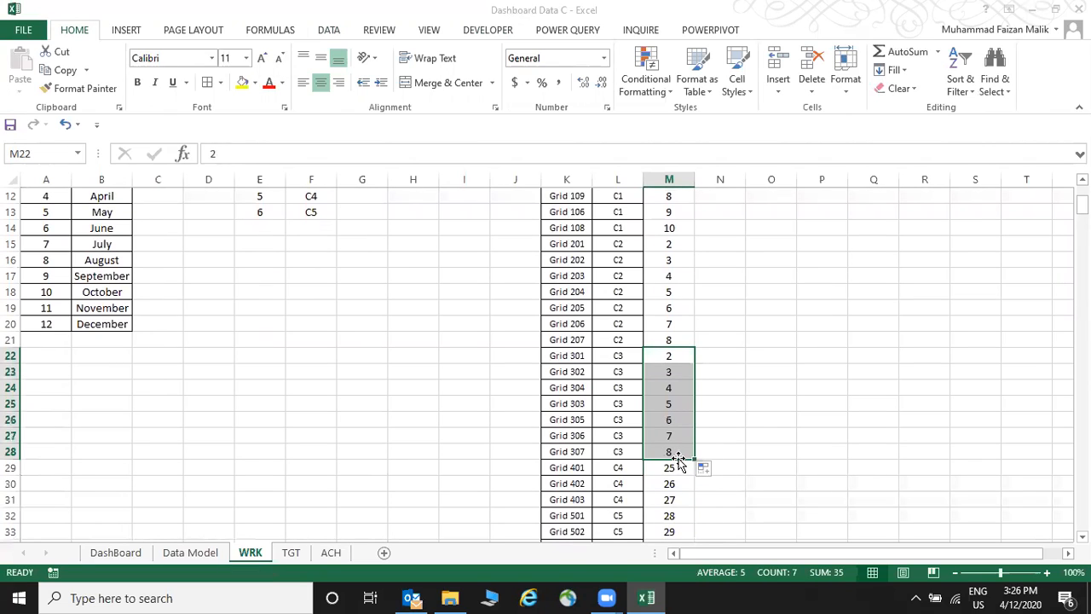
# Restart the column M numbering at 2, 3 from M29 and fill the series down to M37.
pyautogui.click(672, 467)
pyautogui.write('2')
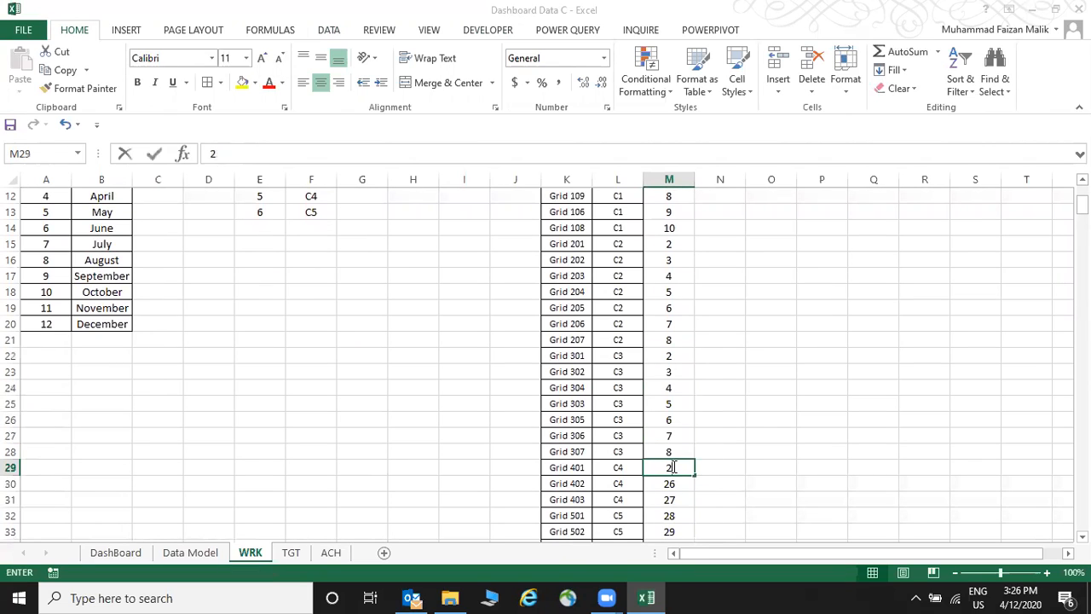
pyautogui.press('Return')
pyautogui.write('3')
pyautogui.press('Return')
pyautogui.moveTo(675, 474); pyautogui.dragTo(690, 516)
pyautogui.click(717, 388)
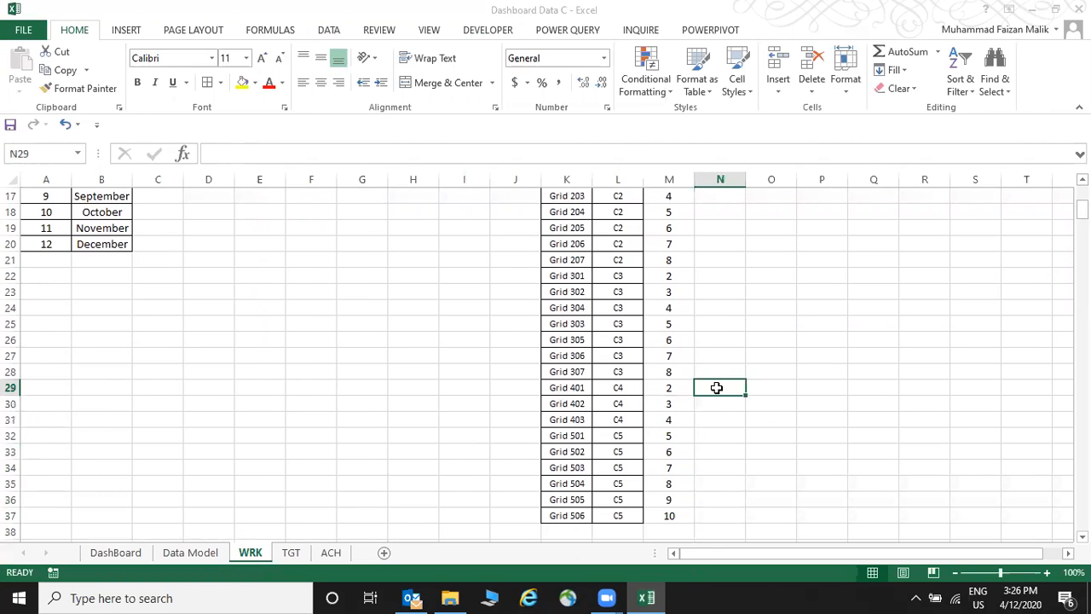
pyautogui.hotkey('ctrl', 'Up')
pyautogui.press('Left')
pyautogui.press('Down')
pyautogui.press('Down')
pyautogui.press('Down')
pyautogui.press('Down')
pyautogui.press('Down')
pyautogui.press('Left')
pyautogui.press('Left')
pyautogui.press('Left')
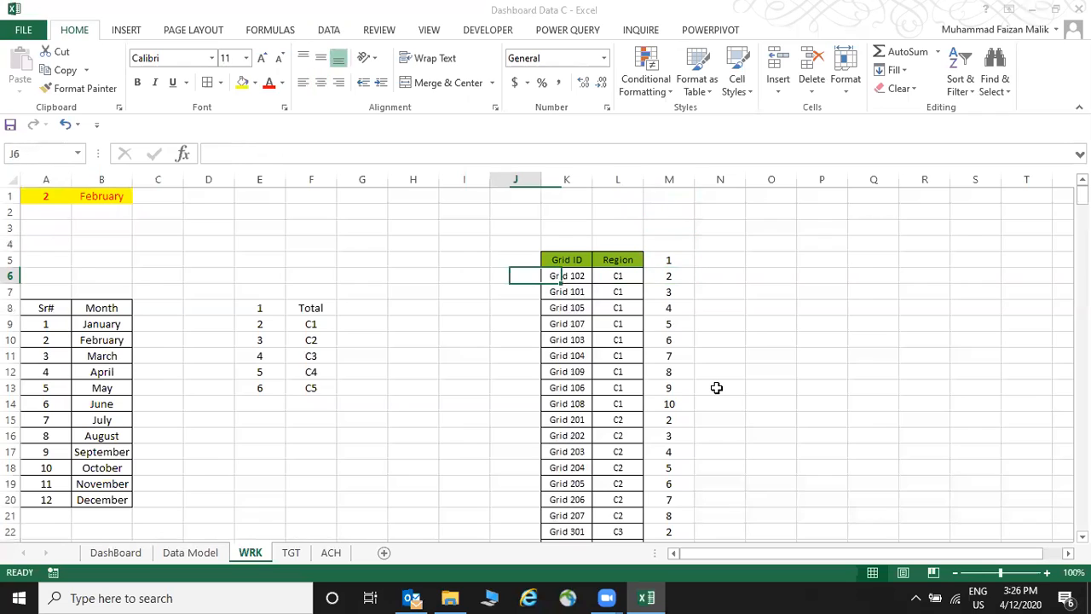
pyautogui.write('=')
pyautogui.press('Right')
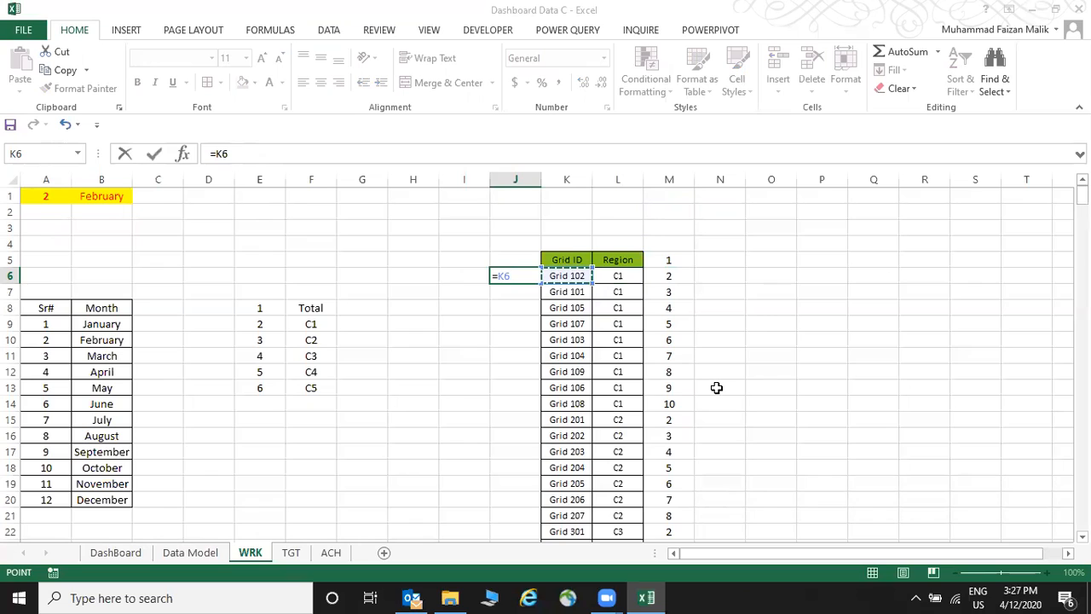
pyautogui.write('&')
pyautogui.press('Right')
pyautogui.press('Right')
pyautogui.press('Right')
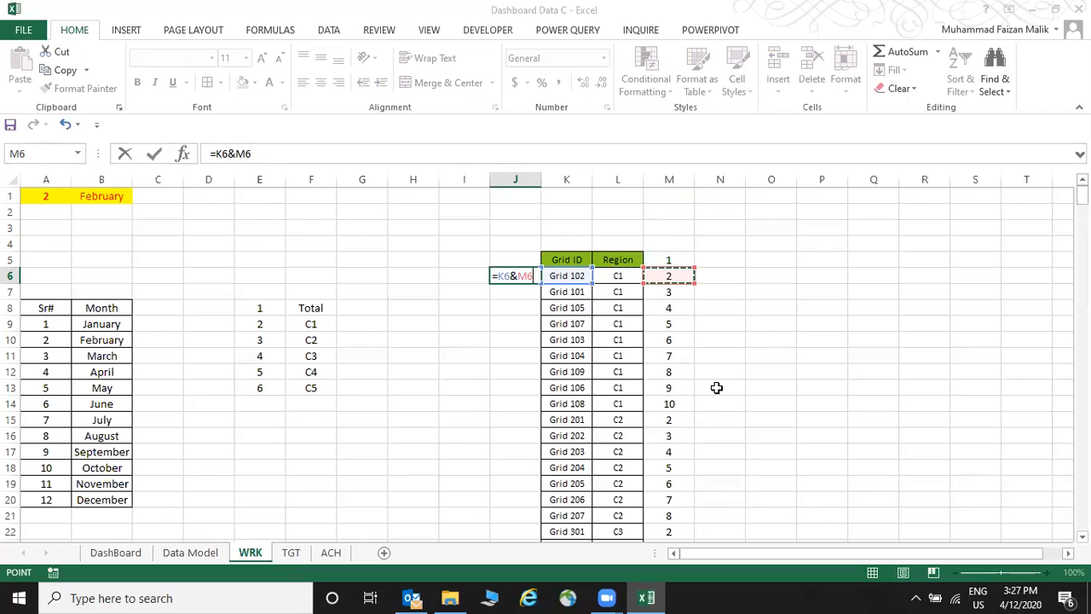
pyautogui.press('Escape')
pyautogui.press('Left')
pyautogui.press('Right')
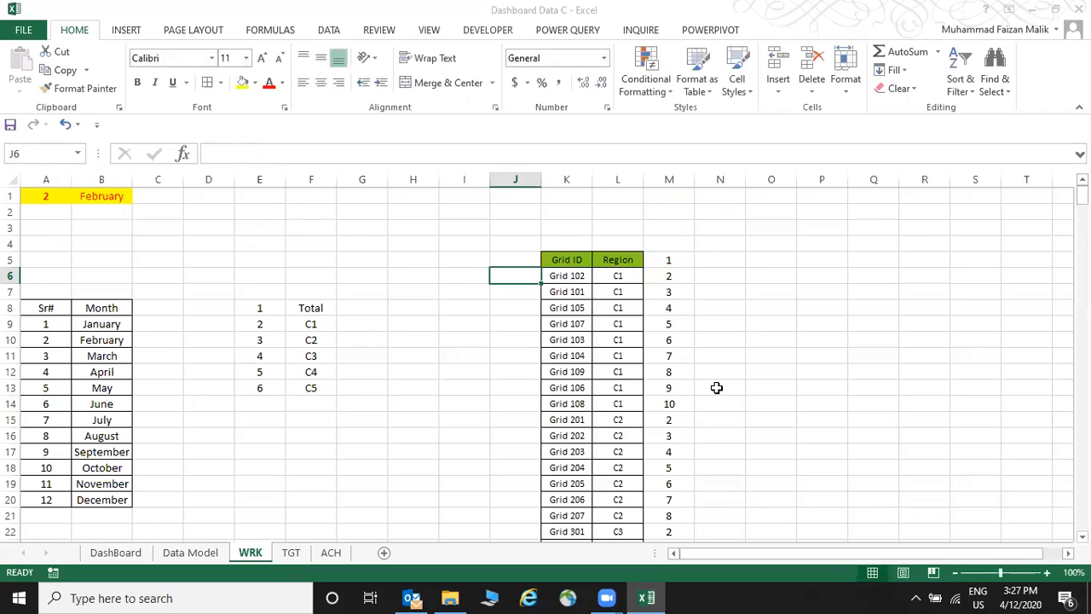
# Enter the formula =L6&M6 in J6 to join the region with its sequence number.
pyautogui.write('=')
pyautogui.press('Right')
pyautogui.press('Right')
pyautogui.write('&')
pyautogui.press('Right')
pyautogui.press('Right')
pyautogui.press('Right')
pyautogui.press('Return')
# Copy the J6 key formula down column J to the last grid row, J37.
pyautogui.press('Up')
pyautogui.hotkey('ctrl', 'c')
pyautogui.press('Right')
pyautogui.hotkey('ctrl', 'Down')
pyautogui.press('Left')
pyautogui.hotkey('shift', 'Up')
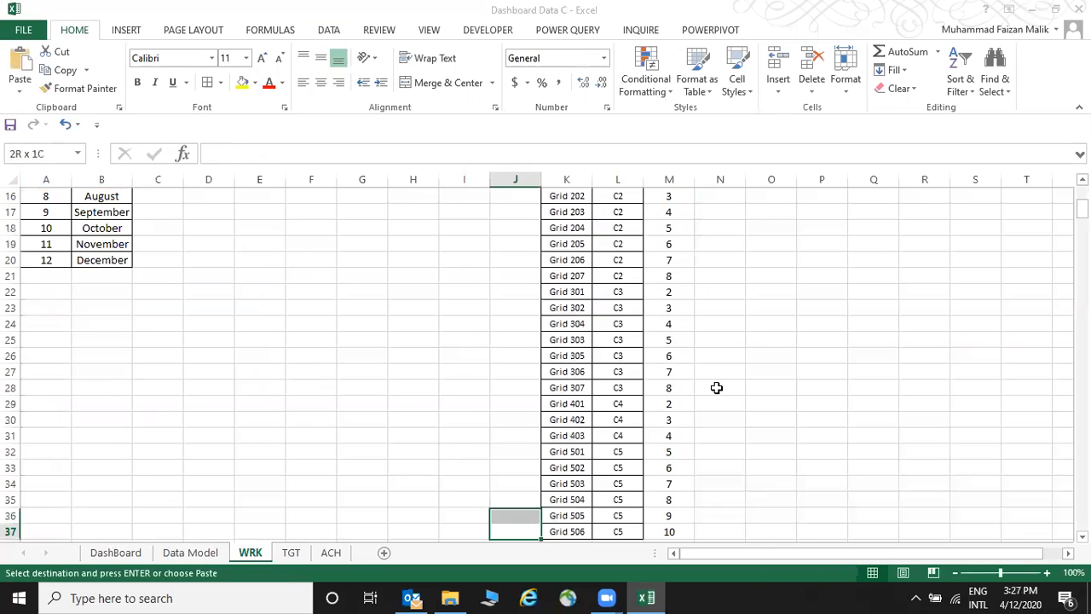
pyautogui.hotkey('ctrl', 'shift', 'Up')
pyautogui.hotkey('ctrl', 'v')
pyautogui.hotkey('ctrl', 'Up')
pyautogui.scroll(2, 716, 388)
pyautogui.scroll(1, 716, 388)
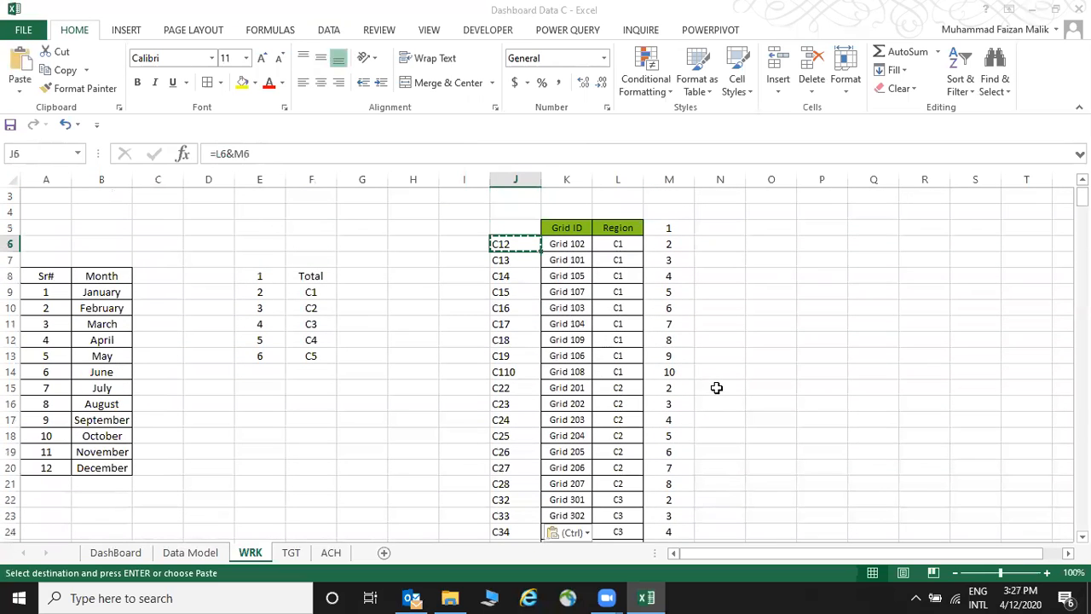
pyautogui.press('Escape')
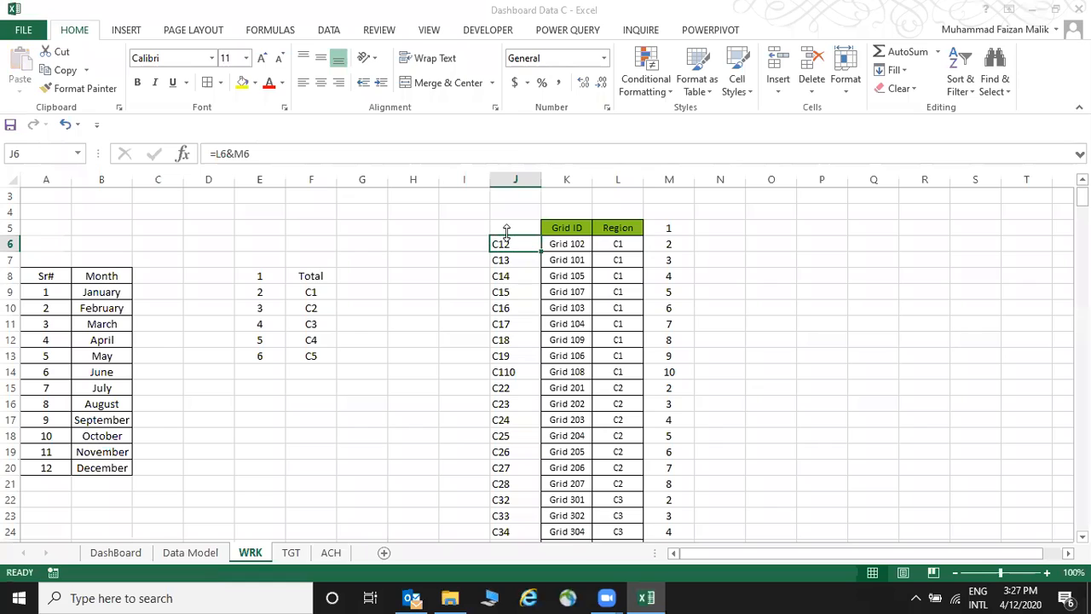
# Insert eight blank rows at row 3 of WRK, above the month, region and grid lists.
pyautogui.click(712, 261)
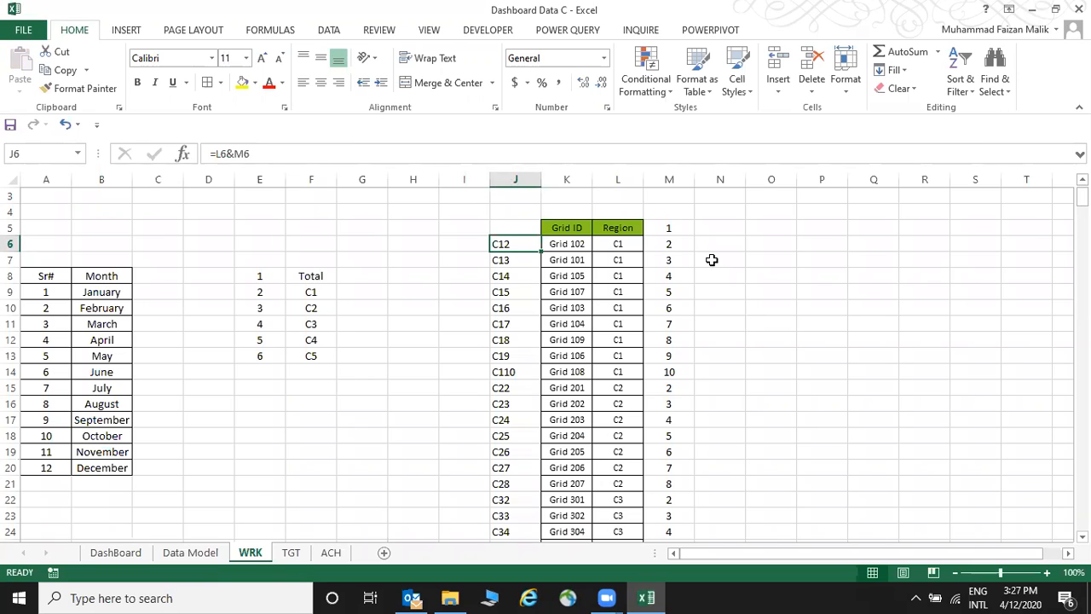
pyautogui.press('Up')
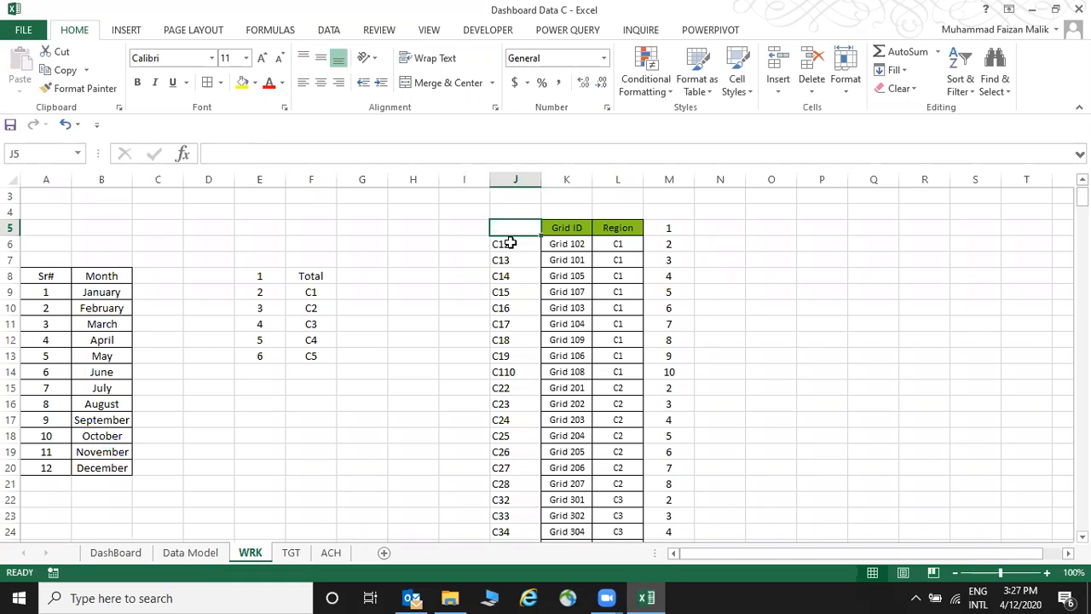
pyautogui.click(1082, 178)
pyautogui.click(1081, 179)
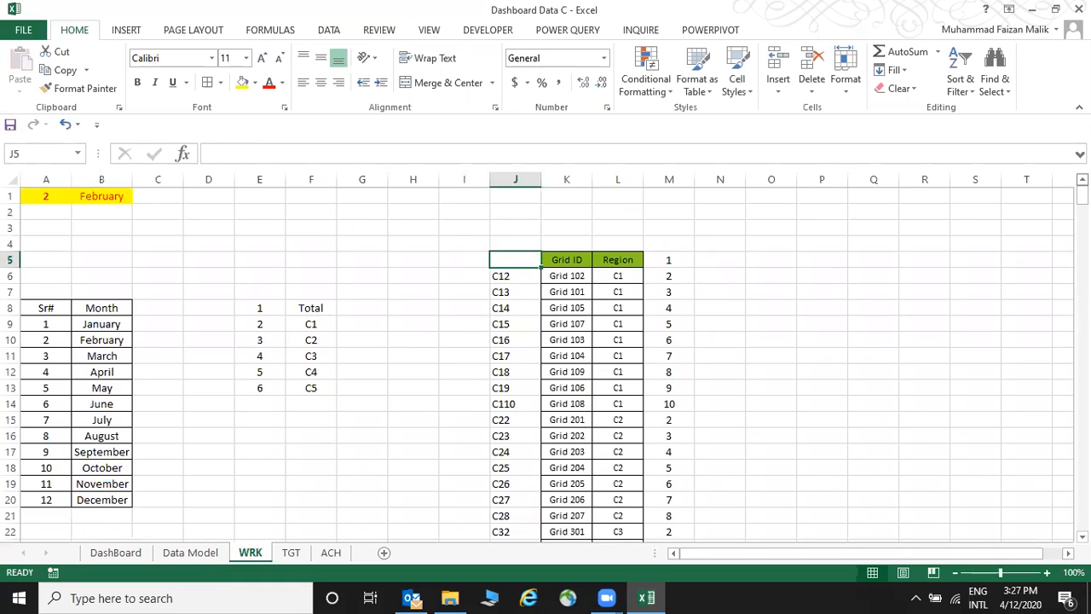
pyautogui.click(12, 226)
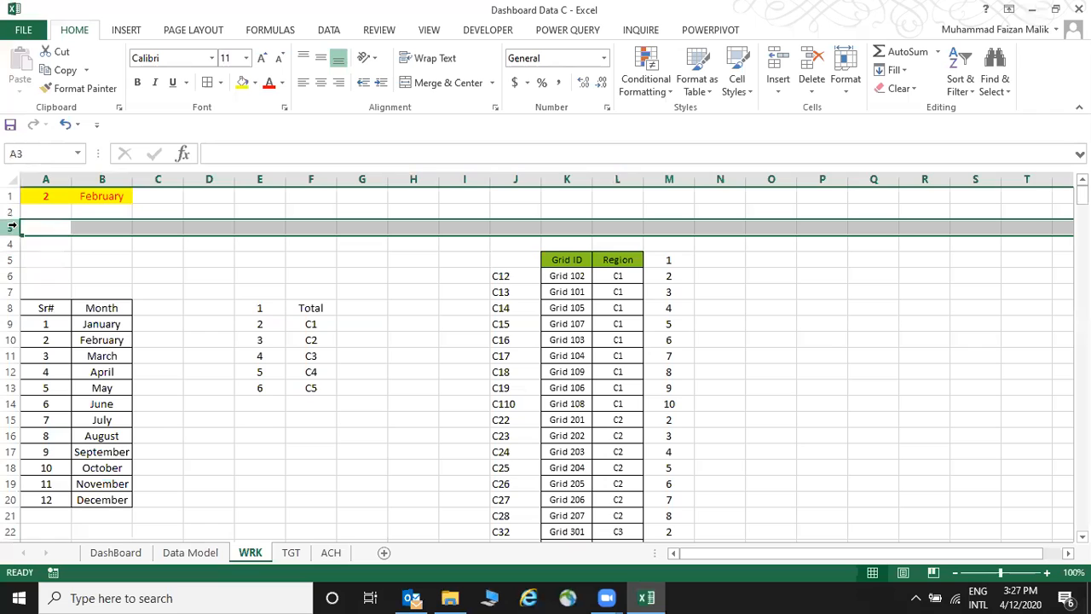
pyautogui.hotkey('ctrl', 'shift', '+')
pyautogui.hotkey('ctrl', 'shift', '+')
pyautogui.hotkey('ctrl', 'shift', '+')
pyautogui.hotkey('ctrl', 'shift', '+')
pyautogui.hotkey('ctrl', 'shift', '+')
pyautogui.hotkey('ctrl', 'shift', '+')
pyautogui.hotkey('ctrl', 'shift', '+')
pyautogui.hotkey('ctrl', 'shift', '+')
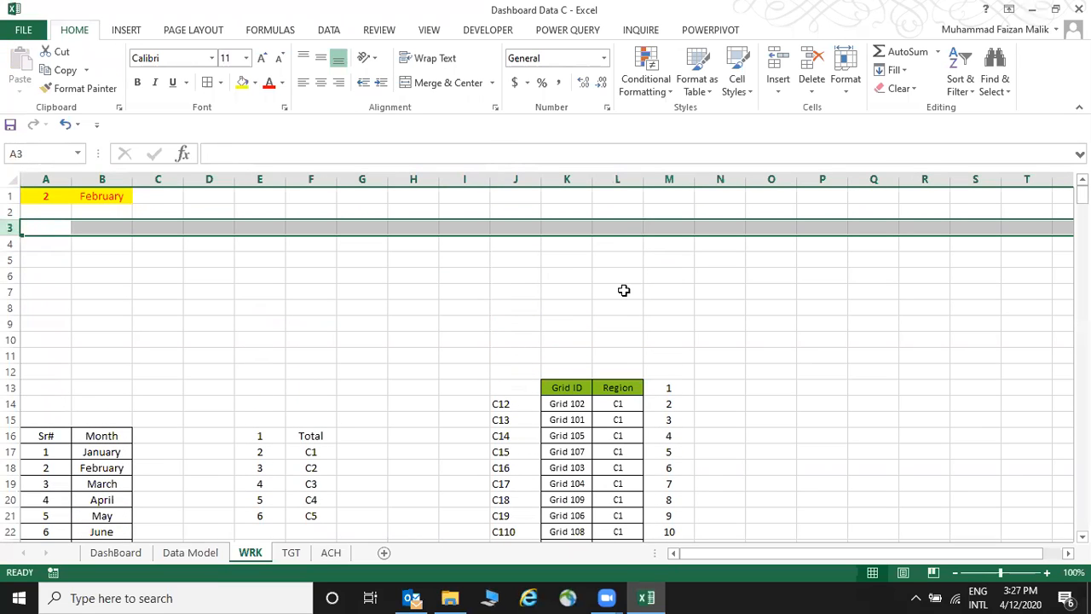
# Enter a MAX formula in K10 that references the sequence numbers in column M, starting at M13.
pyautogui.click(546, 338)
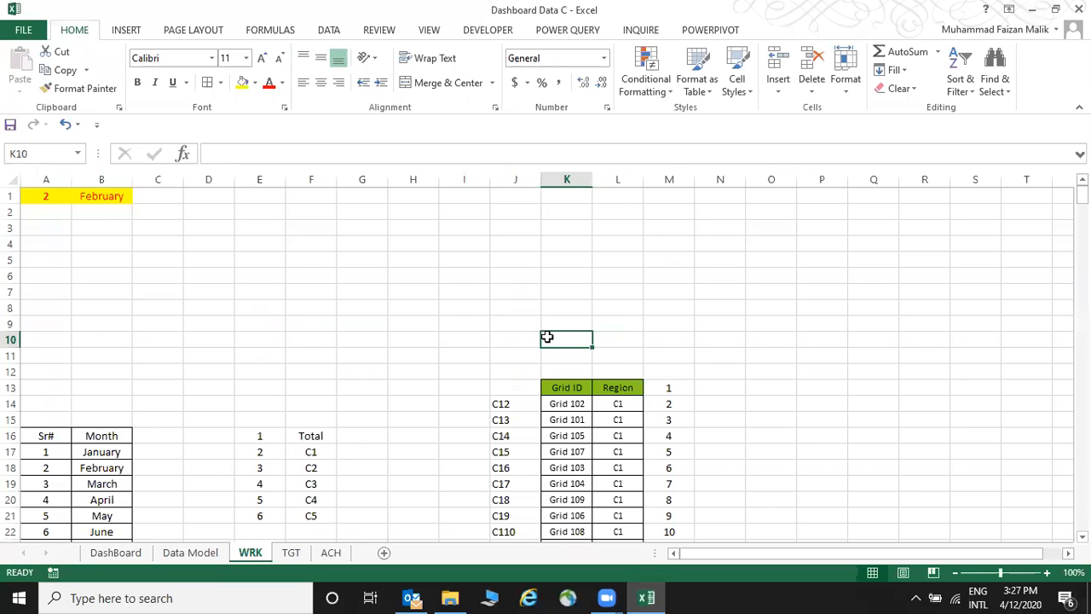
pyautogui.write('=max(')
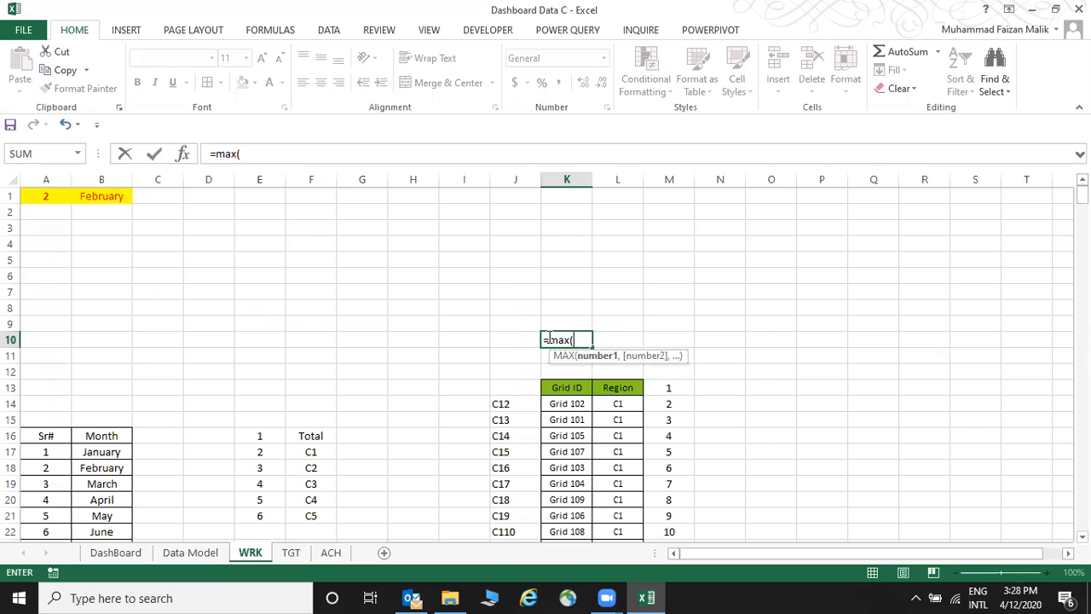
pyautogui.press('Right')
pyautogui.press('Right')
pyautogui.press('Down')
pyautogui.press('Down')
pyautogui.press('Down')
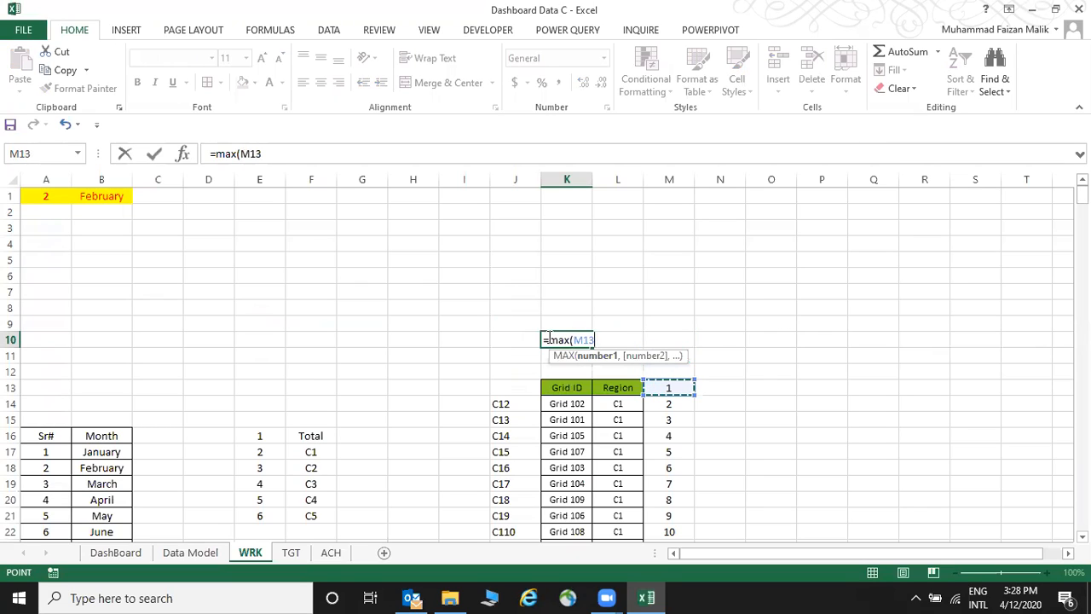
# Complete the MAX formula in K10 over M13:M45 and label it "Max#" in J10.
pyautogui.hotkey('ctrl', 'shift', 'Down')
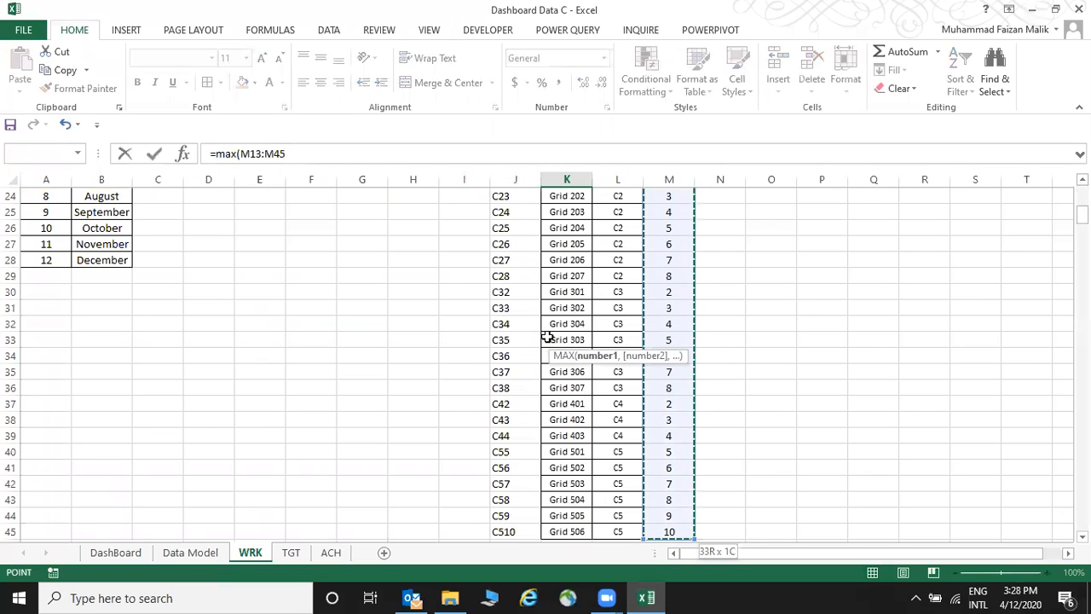
pyautogui.press('Return')
pyautogui.press('Up')
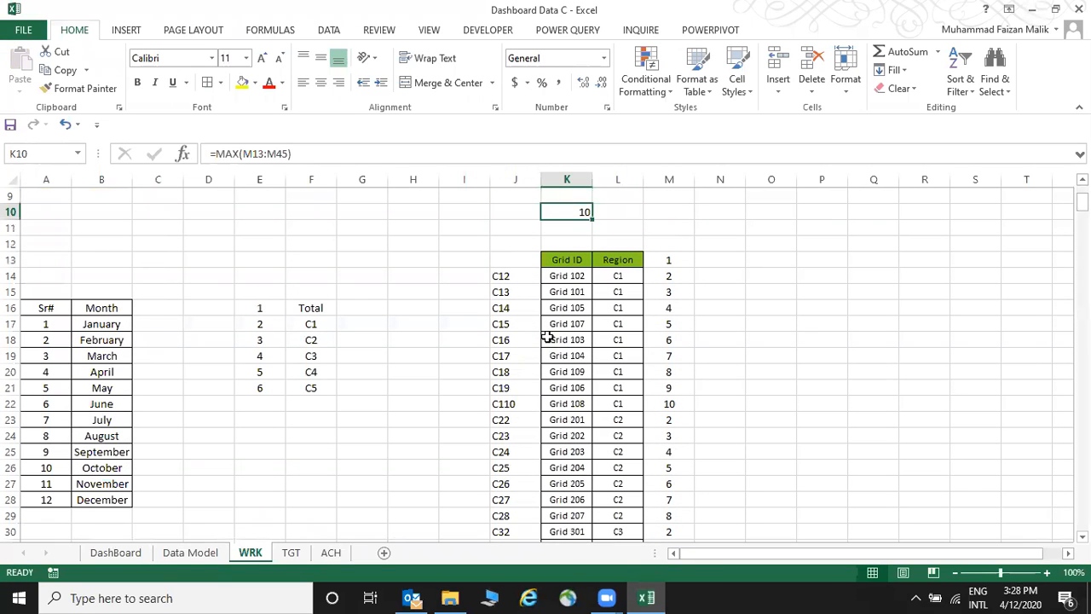
pyautogui.press('Left')
pyautogui.write('Max')
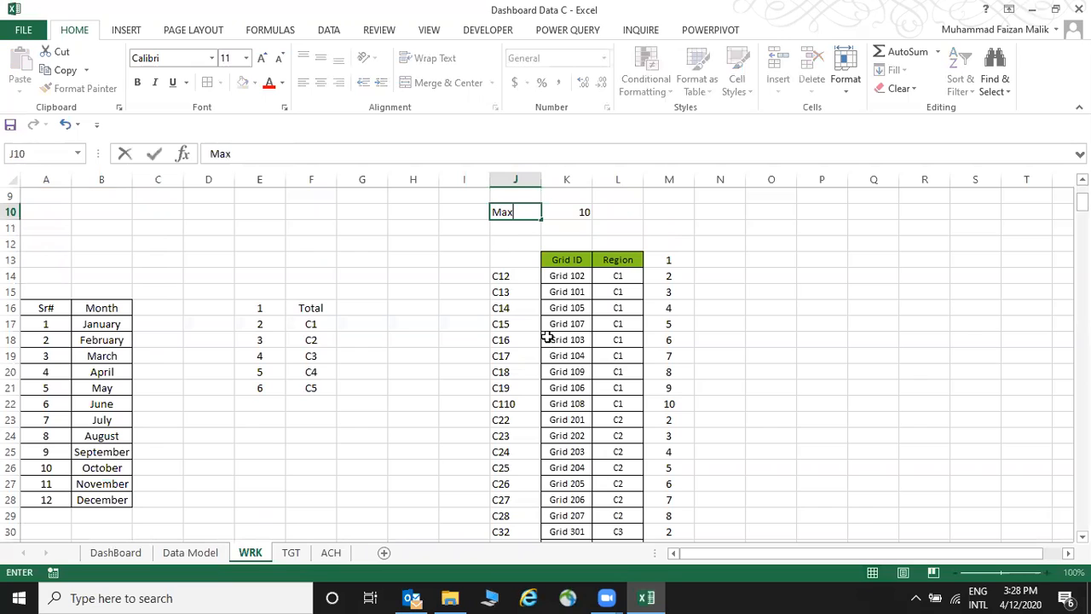
pyautogui.press('Tab')
# Fill N2:N11 with the serial numbers 1 to 10 and centre them.
pyautogui.hotkey('ctrl', 'Up')
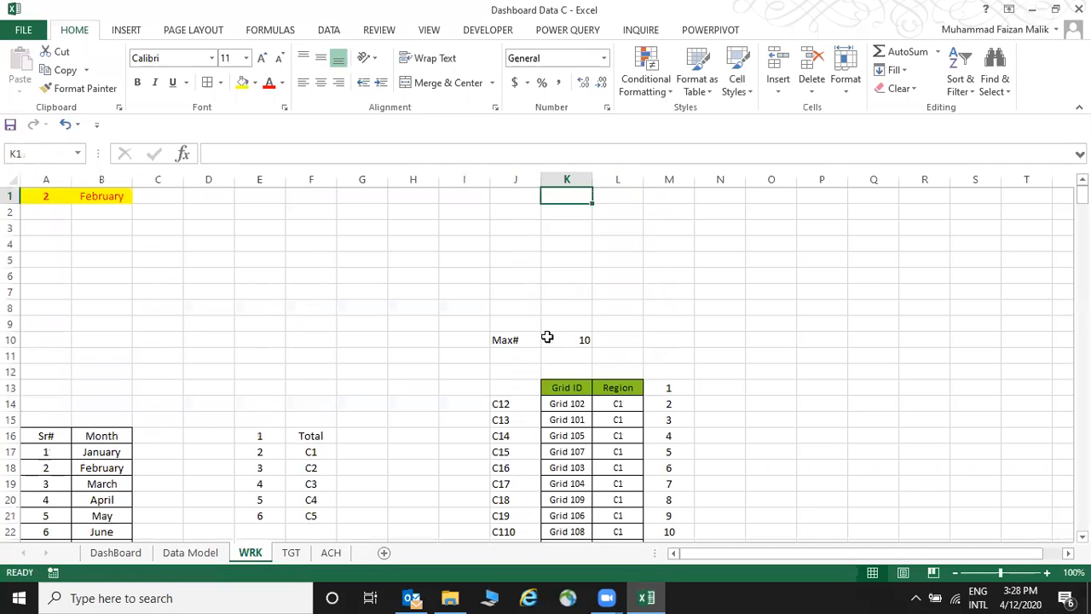
pyautogui.press('Right')
pyautogui.press('Down')
pyautogui.press('Right')
pyautogui.press('Right')
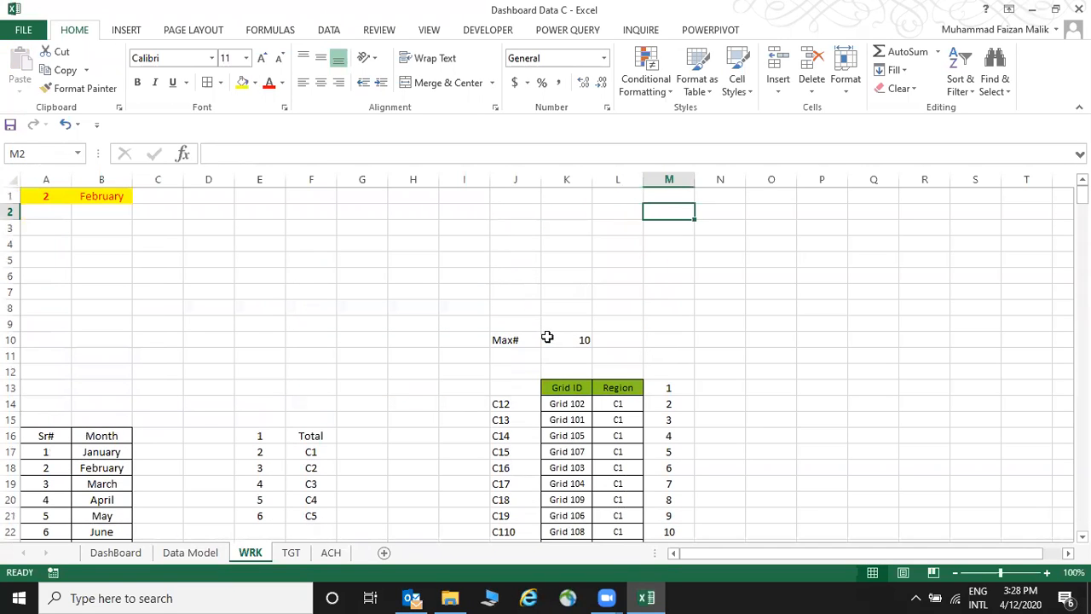
pyautogui.write('1')
pyautogui.press('Return')
pyautogui.write('2')
pyautogui.press('Return')
pyautogui.moveTo(733, 210); pyautogui.dragTo(741, 366)
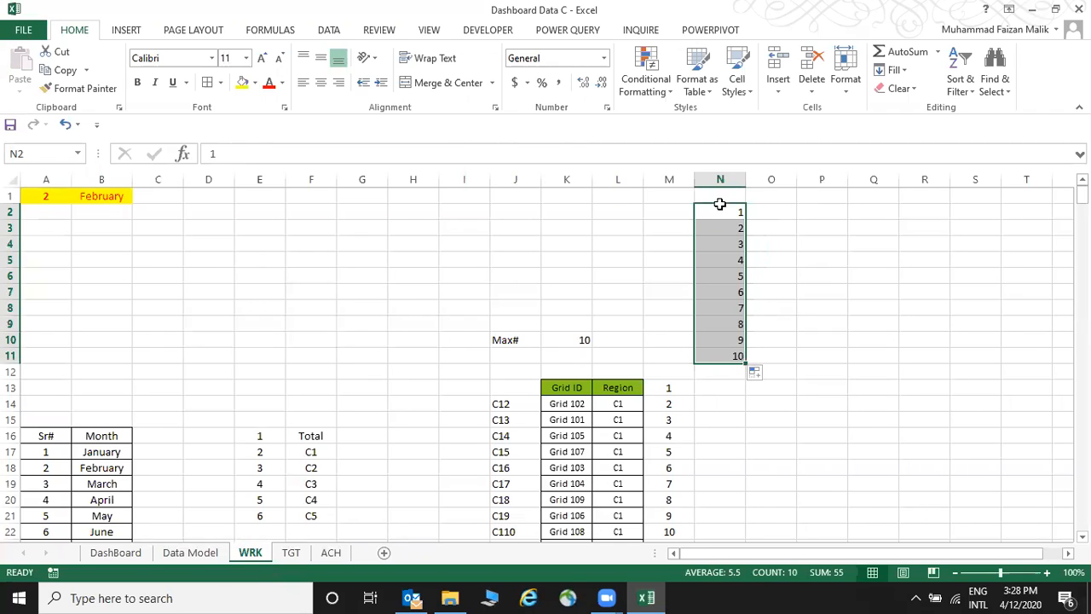
pyautogui.click(319, 84)
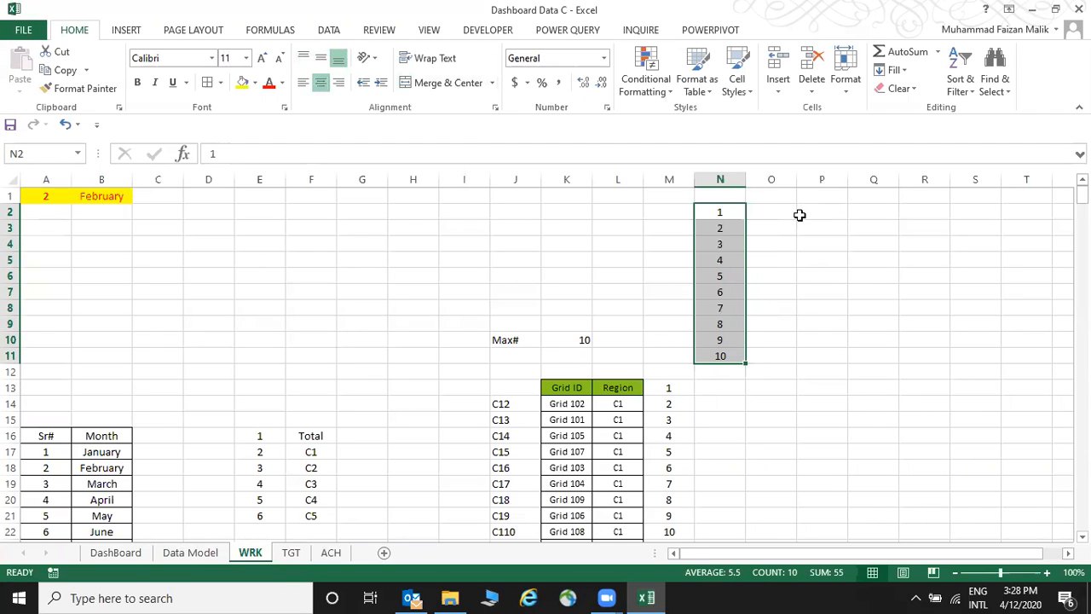
# Enter "Total" in O2 beside serial number 1.
pyautogui.click(772, 212)
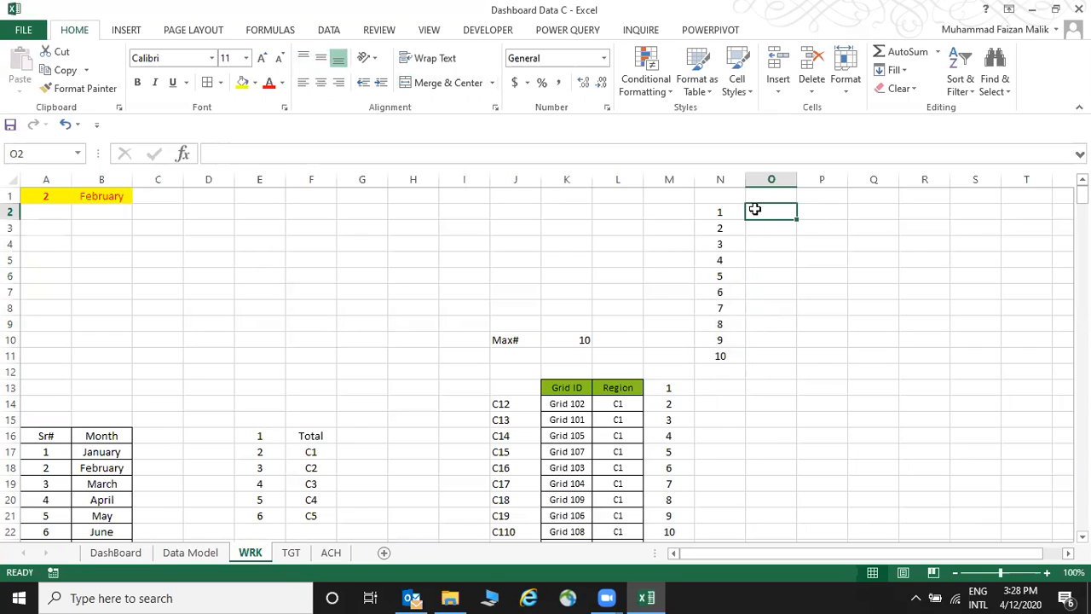
pyautogui.write('Total')
pyautogui.press('Return')
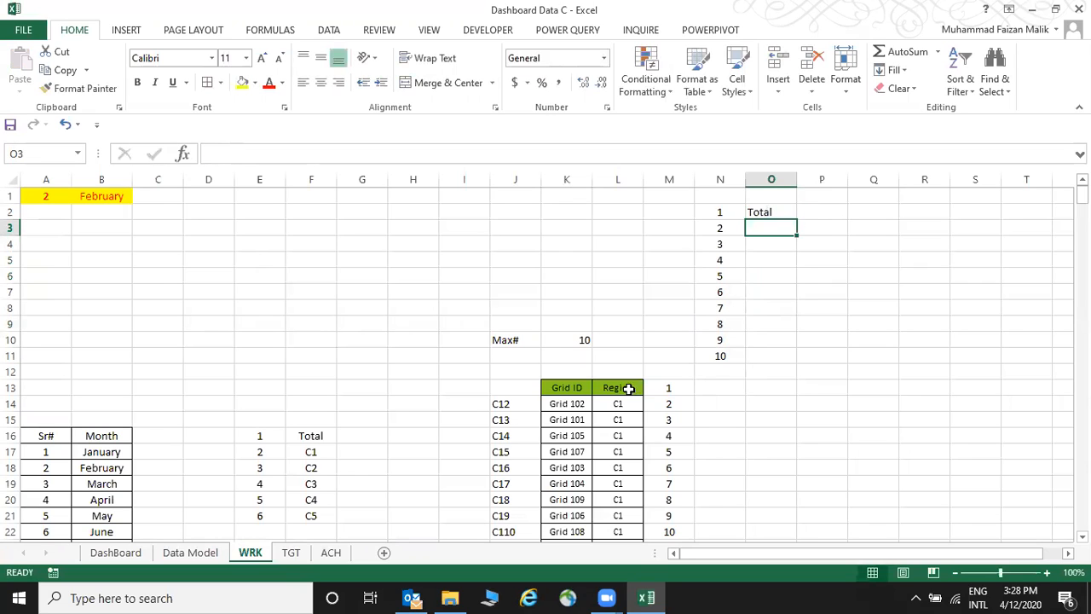
# Change the cell link of the REGION list box on the DashBoard sheet to WRK!$J$1.
pyautogui.press('Home')
pyautogui.press('Up')
pyautogui.press('Up')
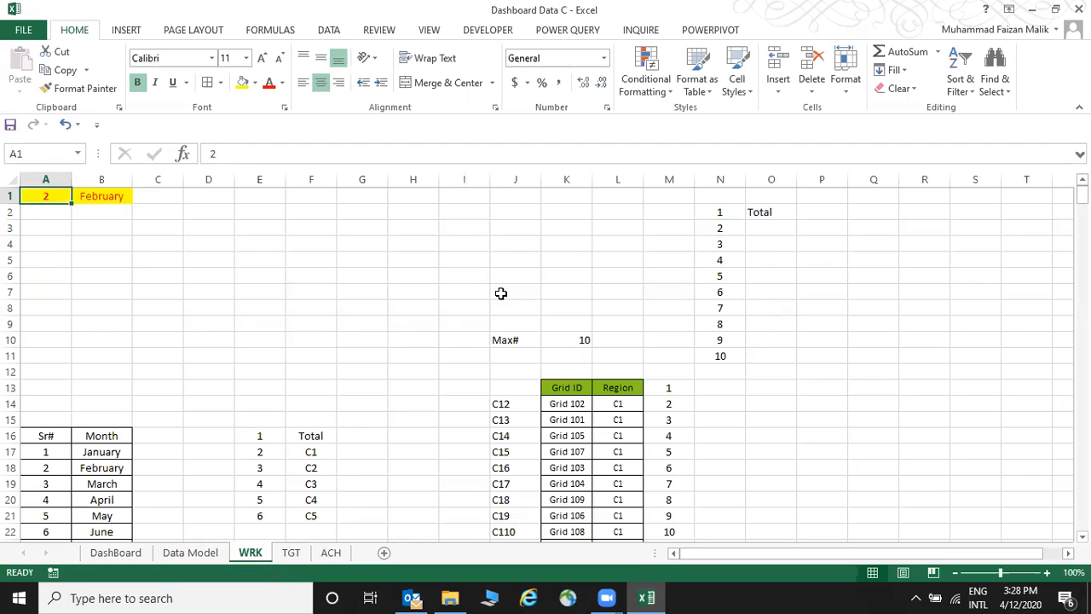
pyautogui.click(105, 555)
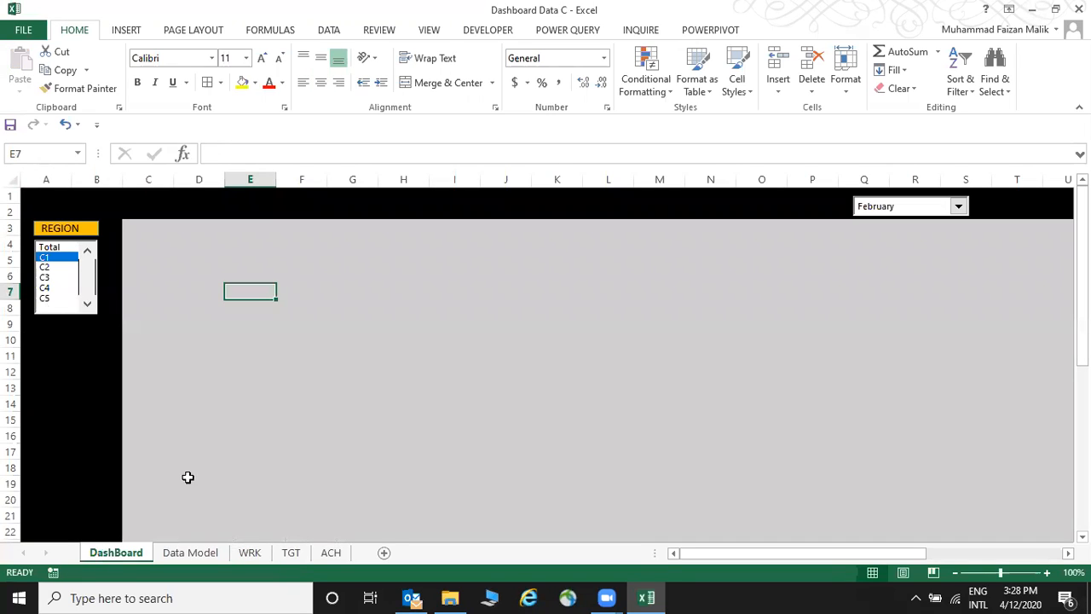
pyautogui.rightClick(68, 277)
pyautogui.click(149, 412)
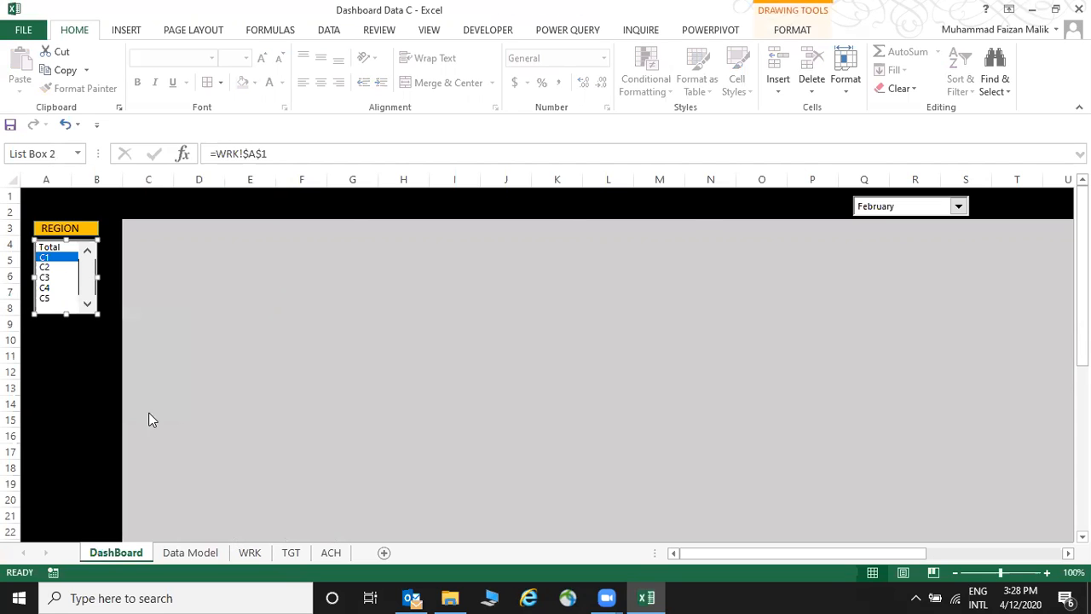
pyautogui.click(572, 242)
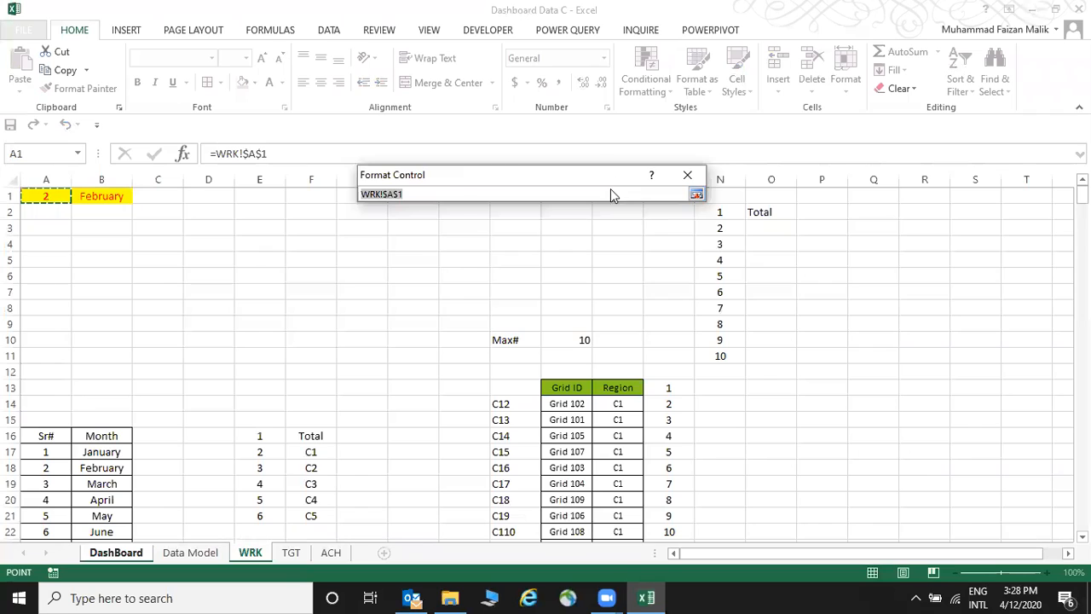
pyautogui.moveTo(610, 179); pyautogui.dragTo(619, 317)
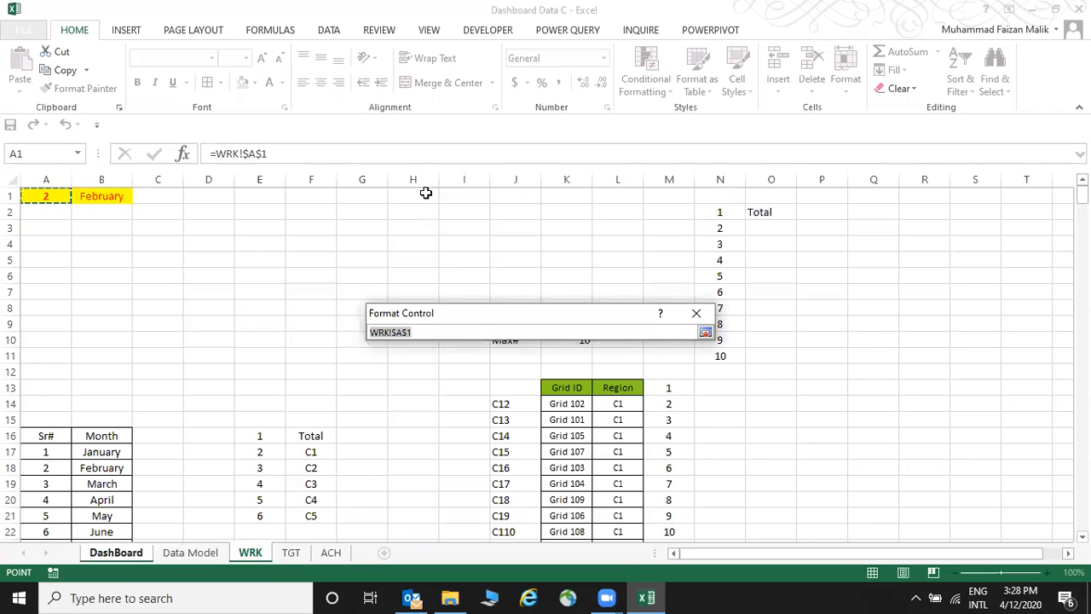
pyautogui.click(511, 195)
pyautogui.press('Return')
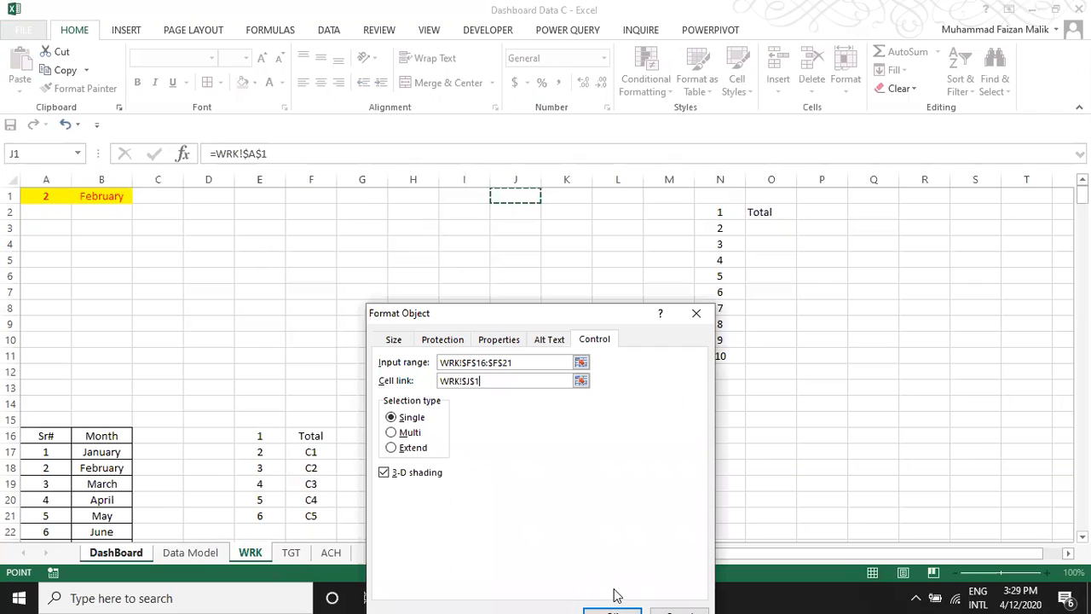
pyautogui.press('Return')
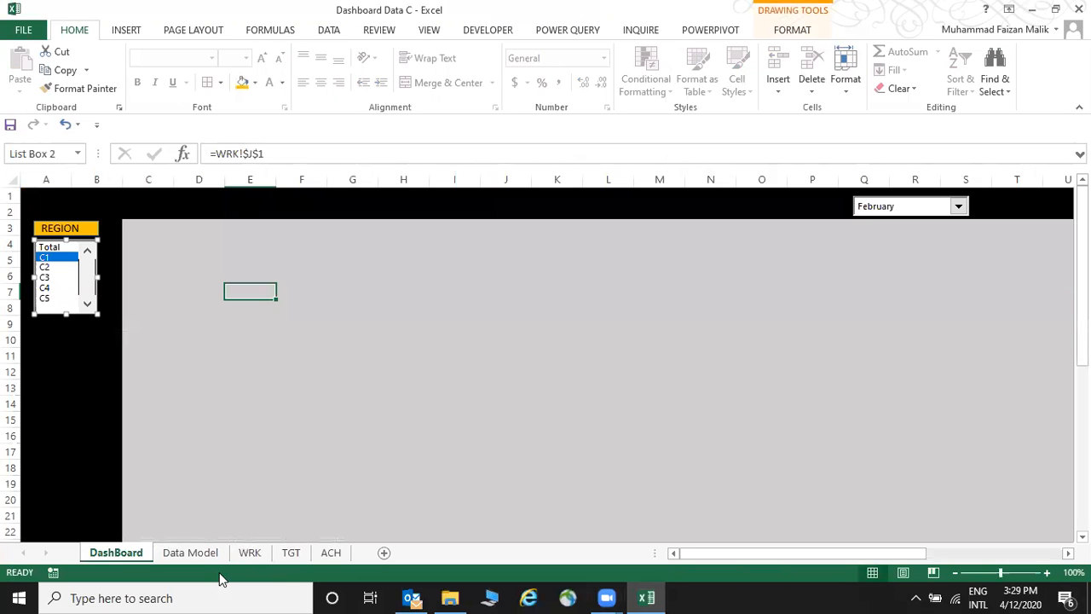
# On the WRK sheet, centre the linked cell J1 and fill it with dark orange.
pyautogui.click(248, 552)
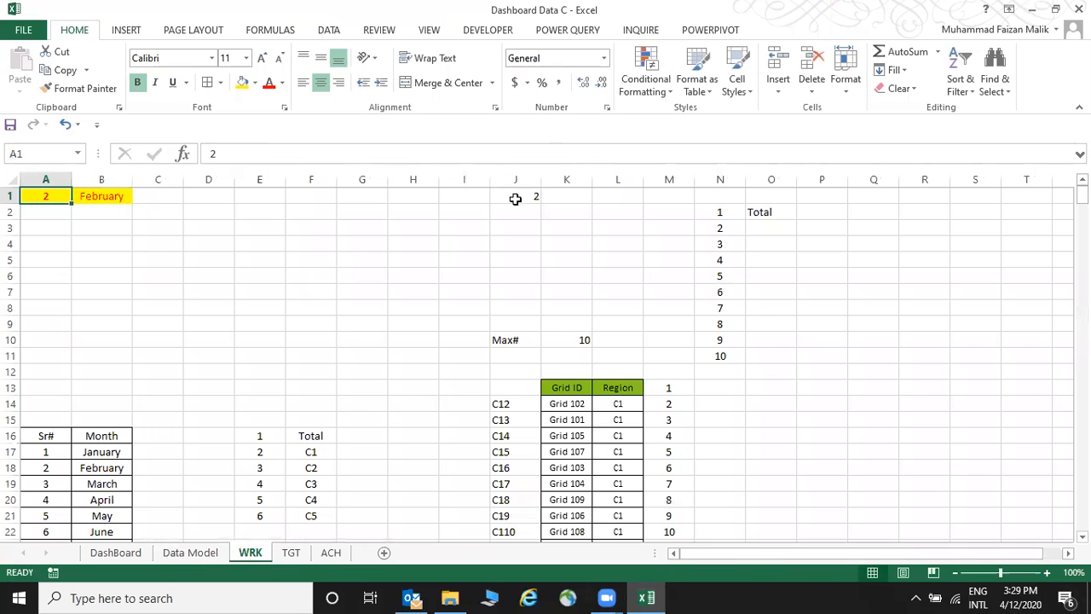
pyautogui.click(516, 196)
pyautogui.click(322, 82)
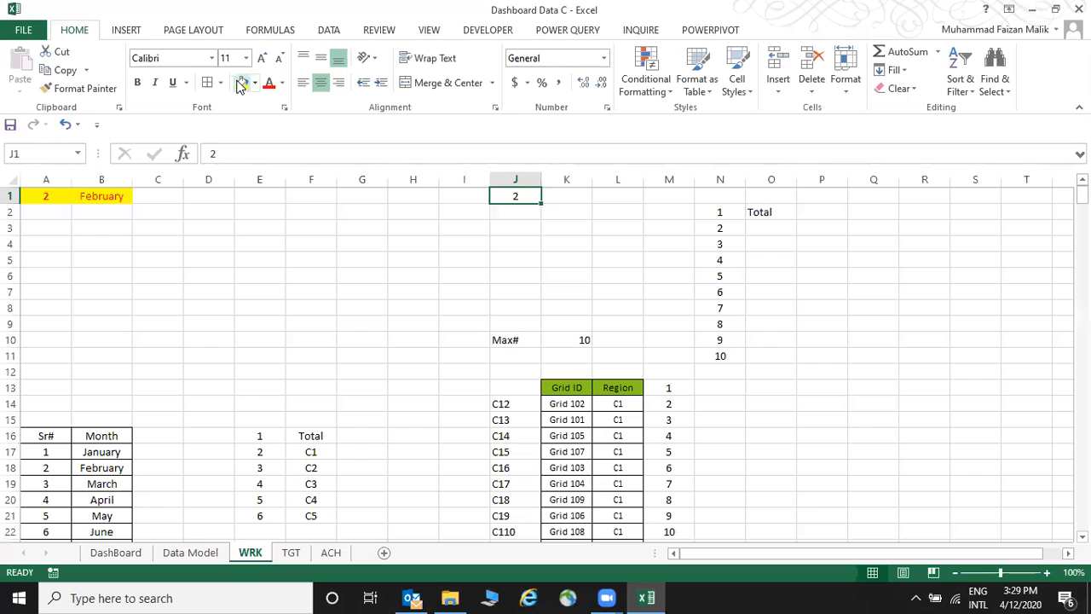
pyautogui.click(255, 82)
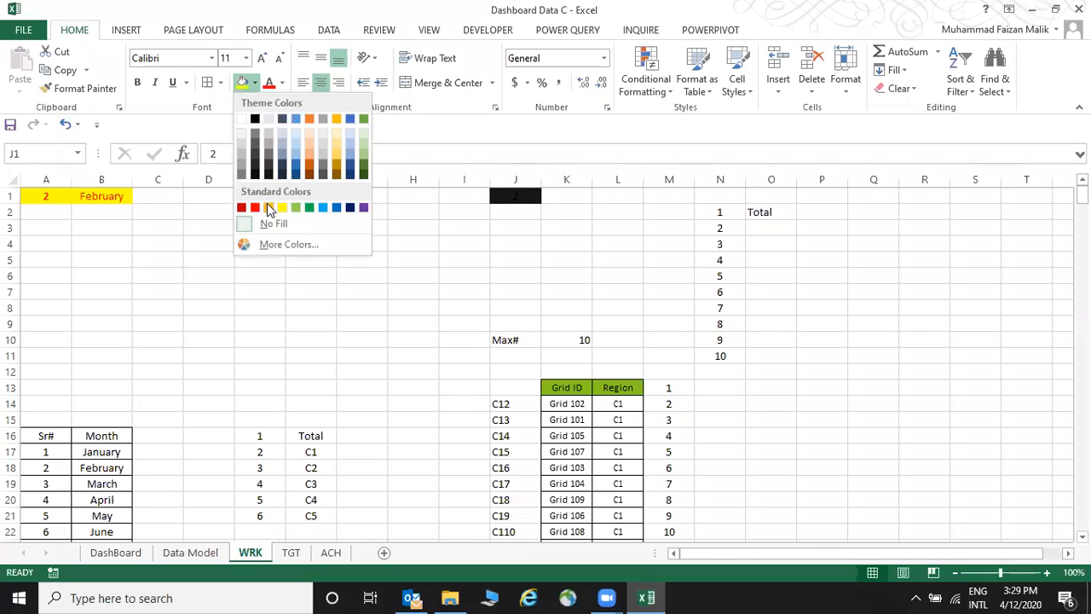
pyautogui.click(311, 166)
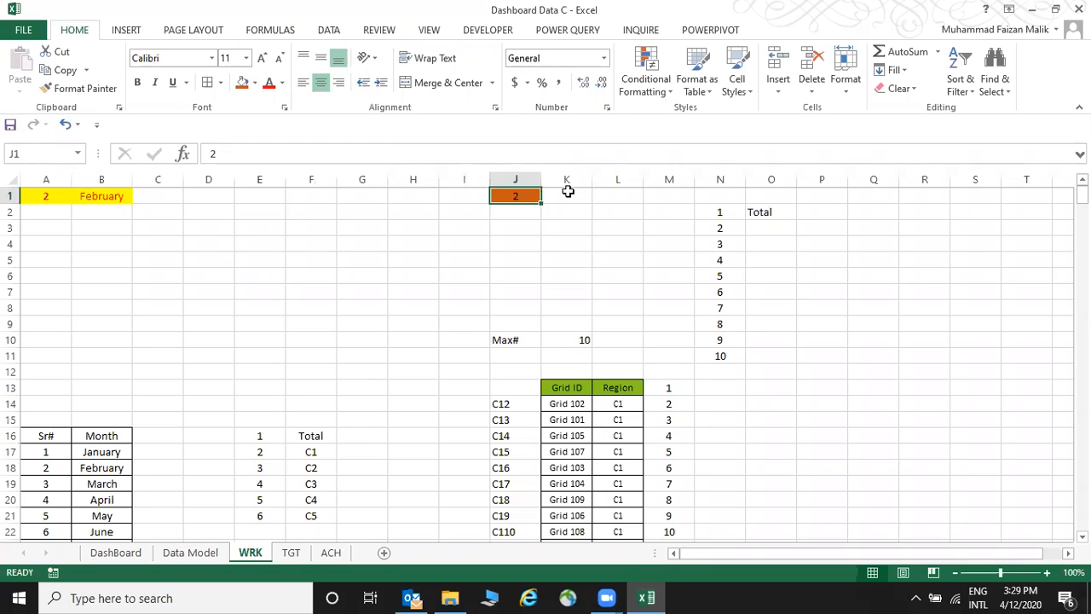
# Try to enter a VLOOKUP formula in K1 using E16:F21, 2 and 0 as its arguments.
pyautogui.click(566, 196)
pyautogui.write('=')
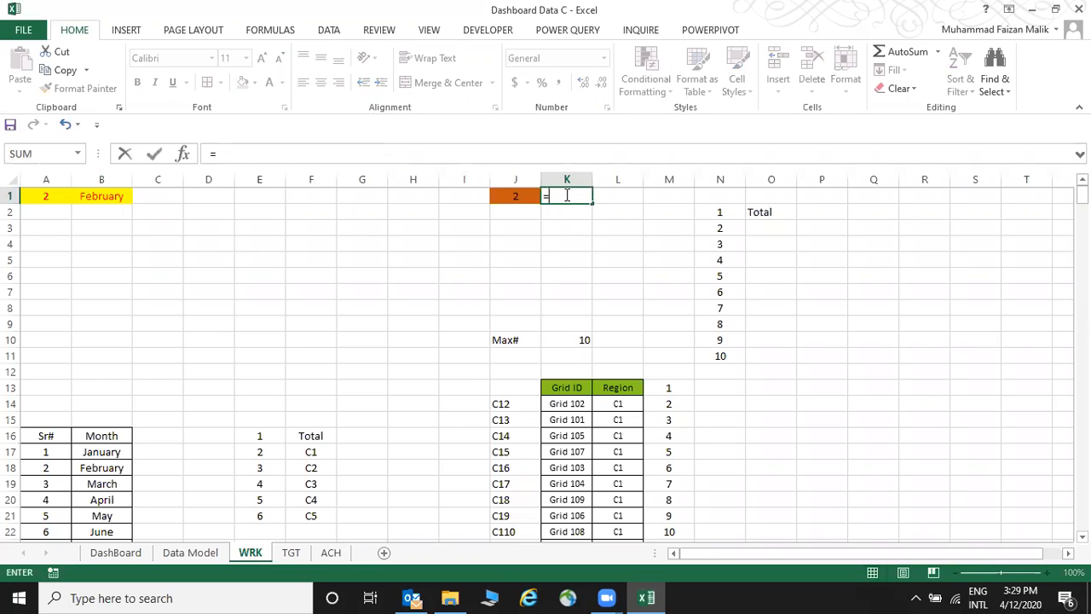
pyautogui.write('vlokup')
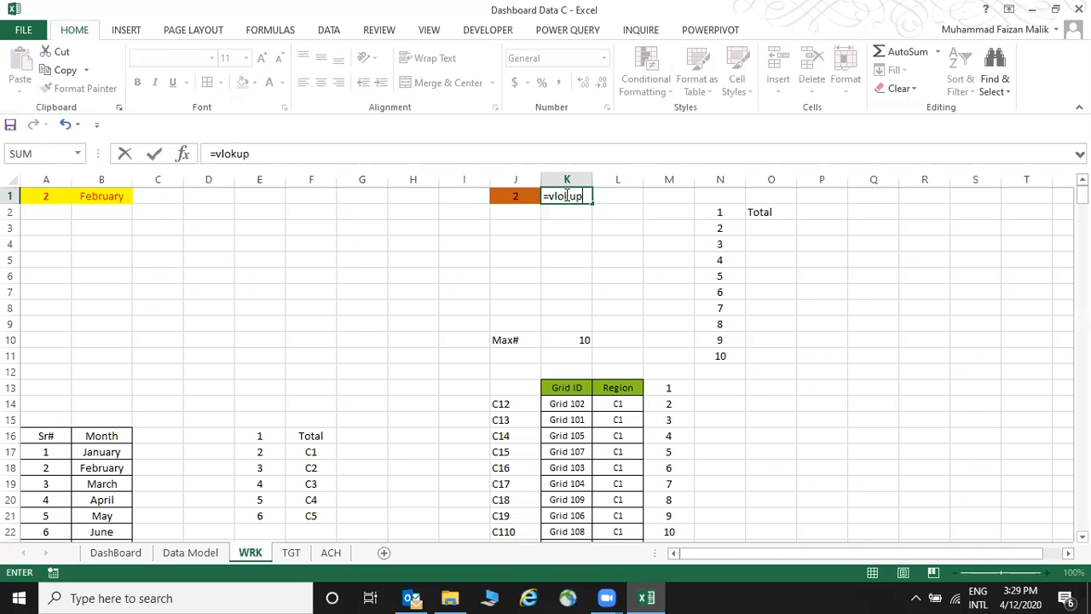
pyautogui.press('BackSpace')
pyautogui.press('BackSpace')
pyautogui.press('BackSpace')
pyautogui.write('okup(')
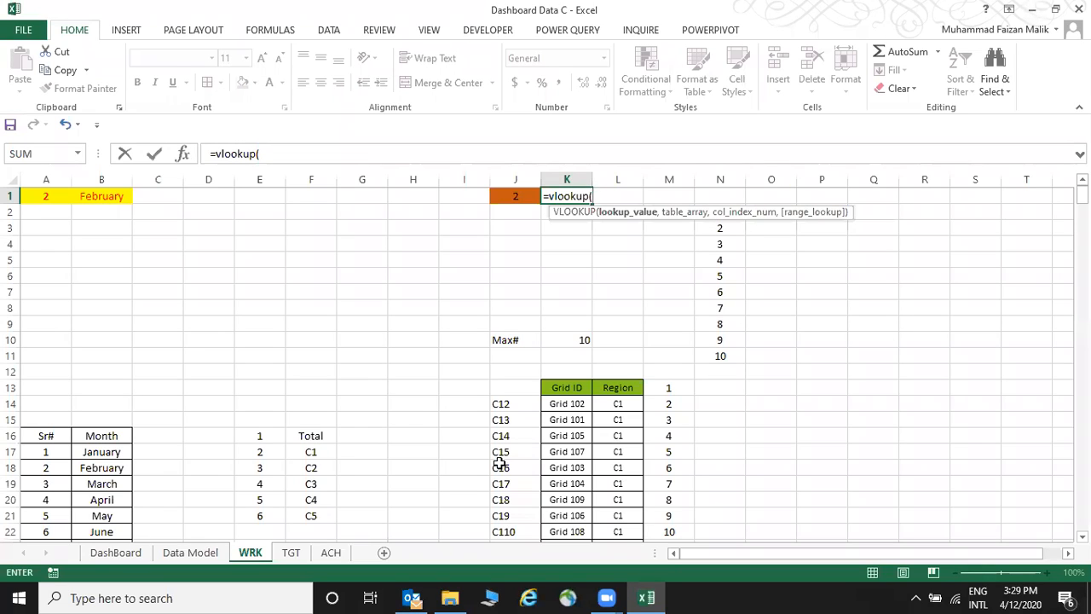
pyautogui.moveTo(258, 438); pyautogui.dragTo(302, 515)
pyautogui.write(',2,0')
pyautogui.press('Return')
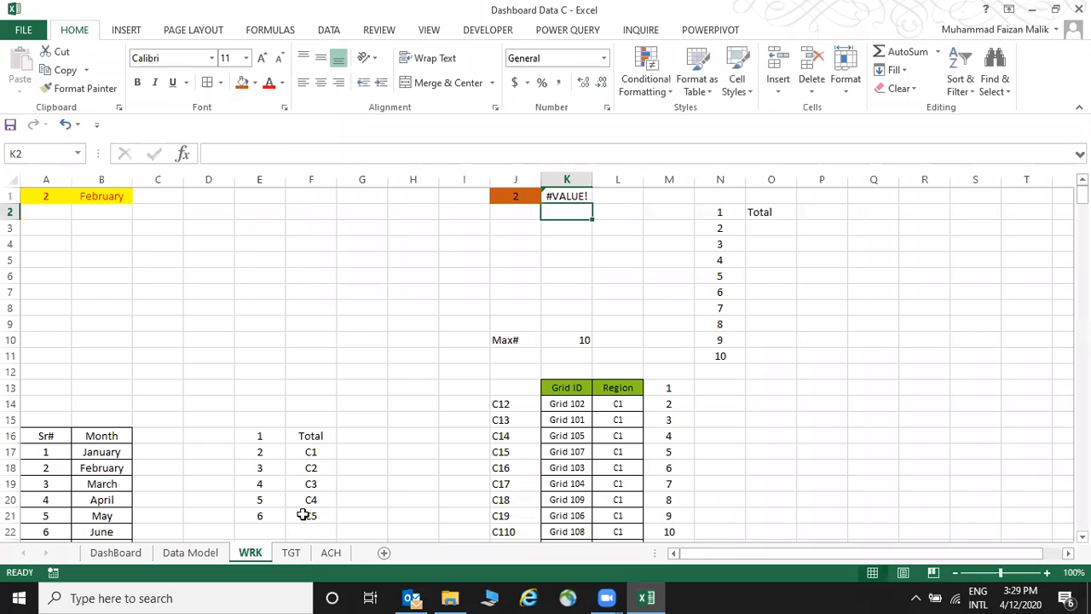
# Replace the K1 formula with =VLOOKUP(J1,E16:F21,2,0) to return the selected region's name.
pyautogui.click(567, 196)
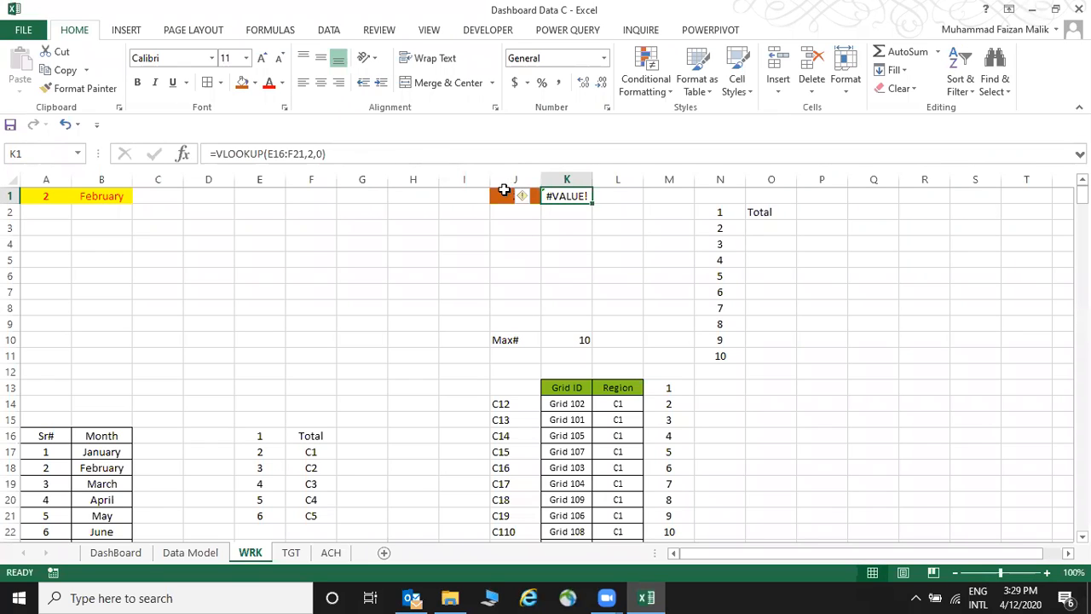
pyautogui.click(508, 193)
pyautogui.click(561, 201)
pyautogui.write('=vlookup')
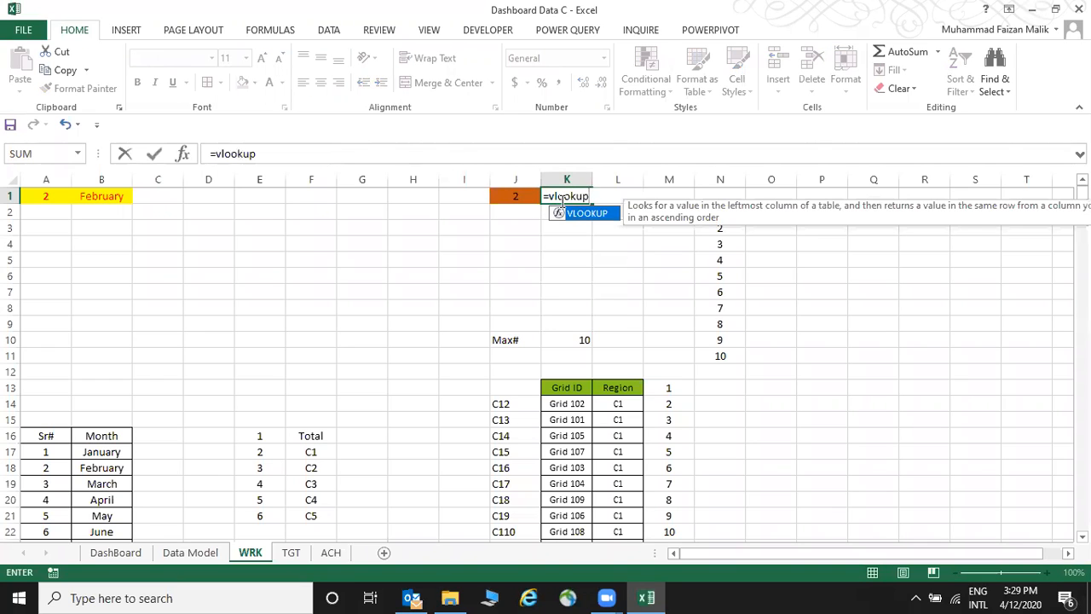
pyautogui.write('(')
pyautogui.press('Left')
pyautogui.write(',')
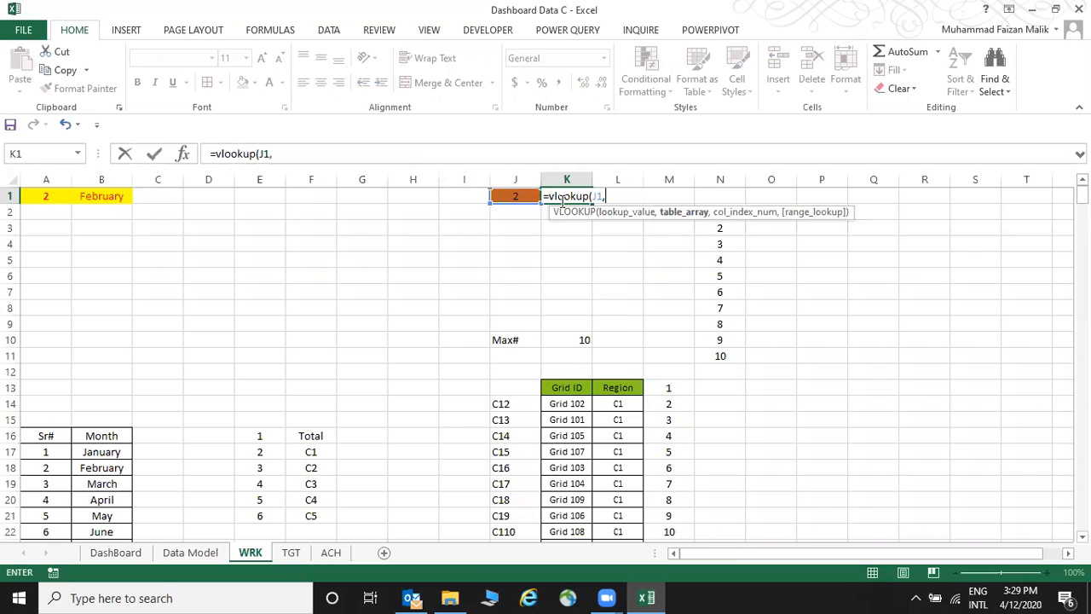
pyautogui.moveTo(265, 435); pyautogui.dragTo(311, 514)
pyautogui.write(',2,0')
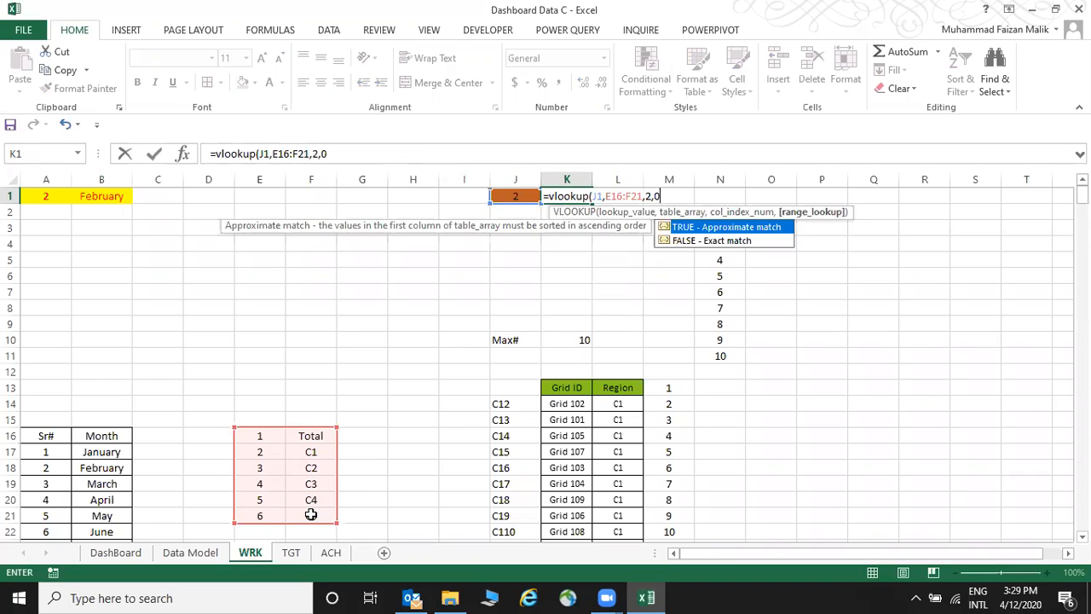
pyautogui.press('Return')
# Centre K1 and give it the same dark orange fill as J1.
pyautogui.press('Up')
pyautogui.click(320, 82)
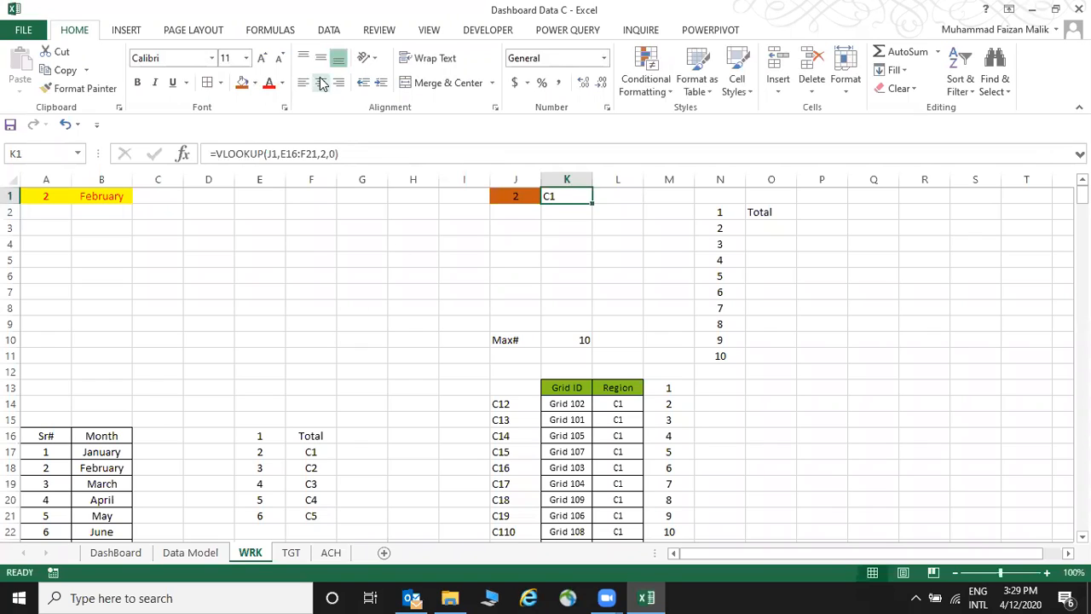
pyautogui.click(243, 82)
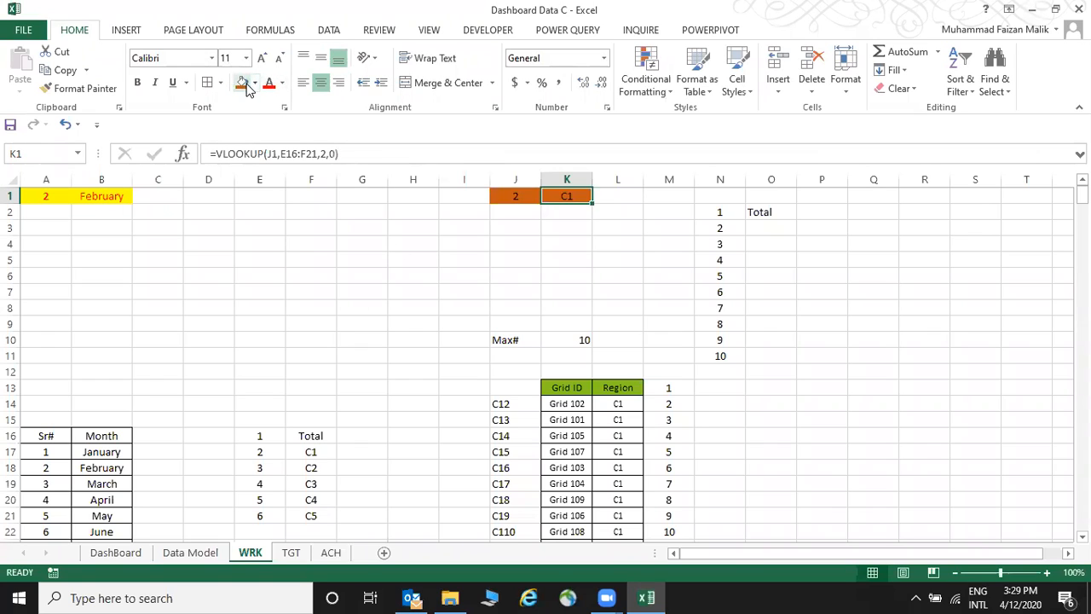
pyautogui.click(697, 274)
pyautogui.click(772, 233)
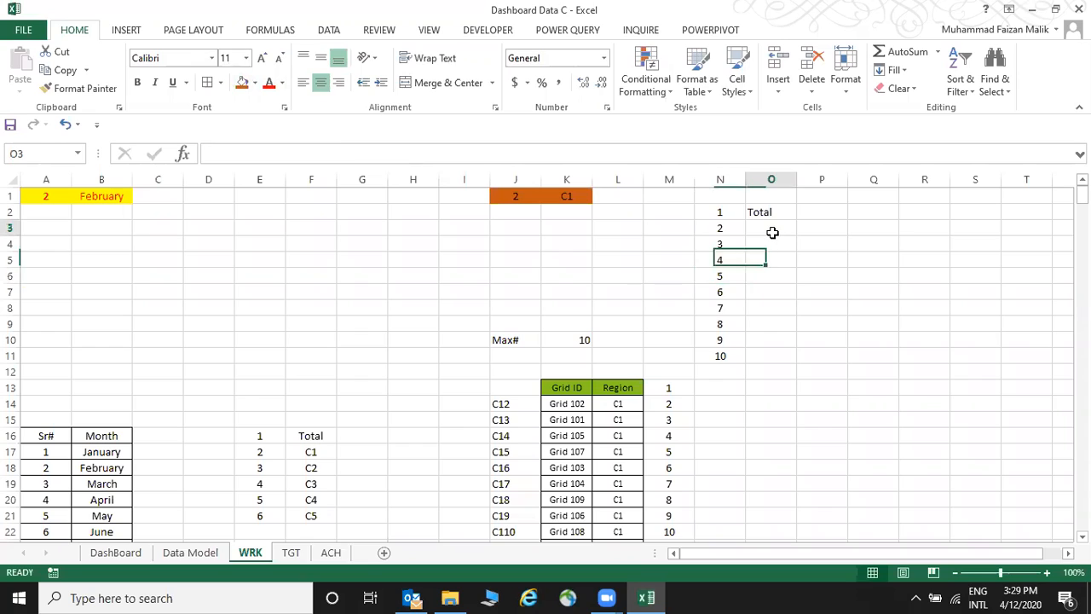
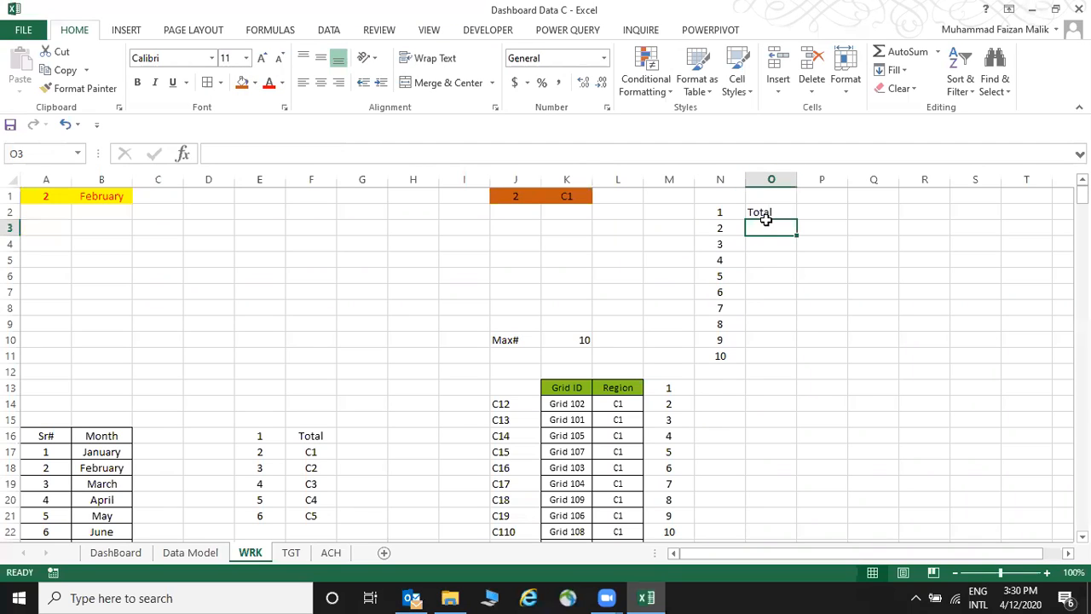
pyautogui.write('=')
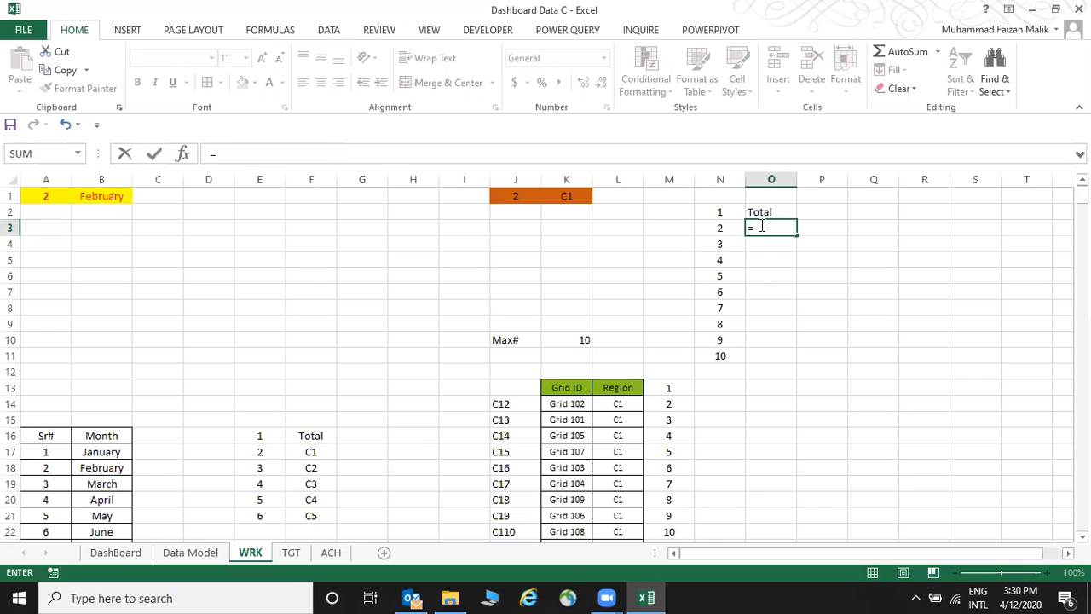
pyautogui.press('Escape')
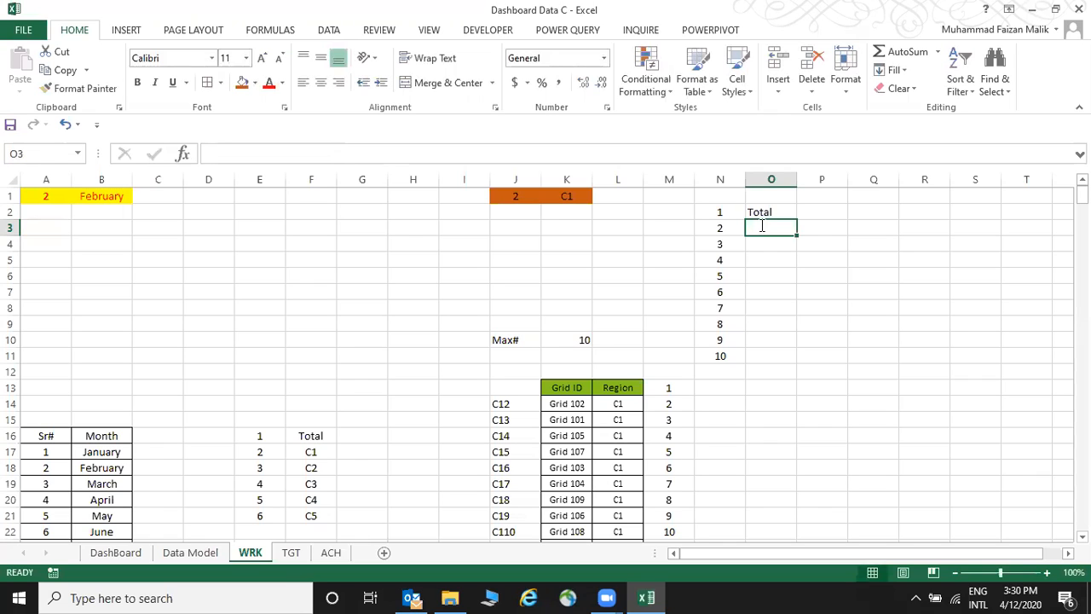
pyautogui.write('=')
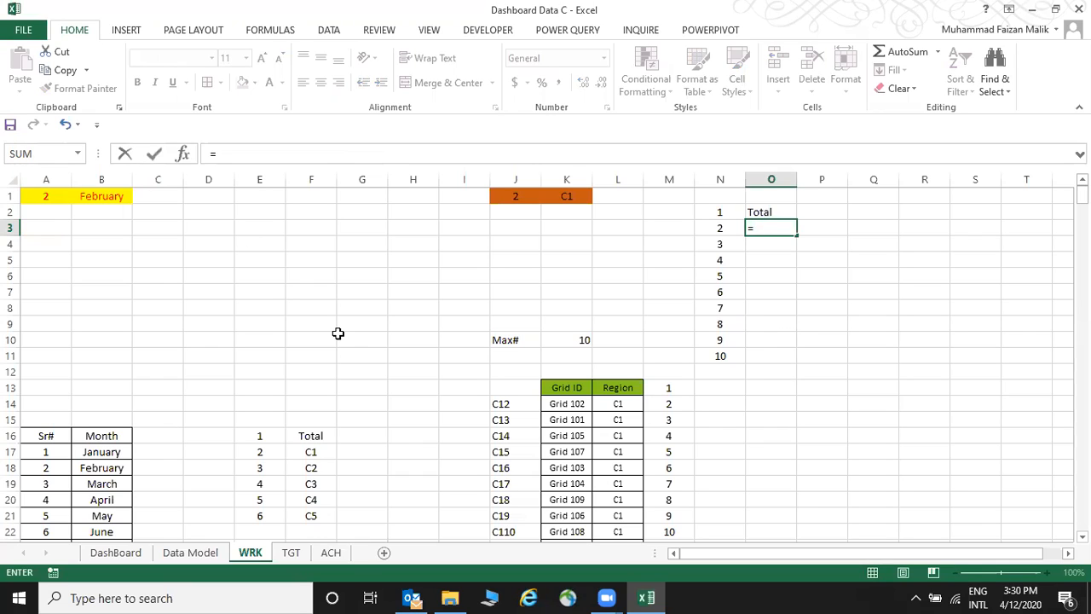
pyautogui.click(724, 228)
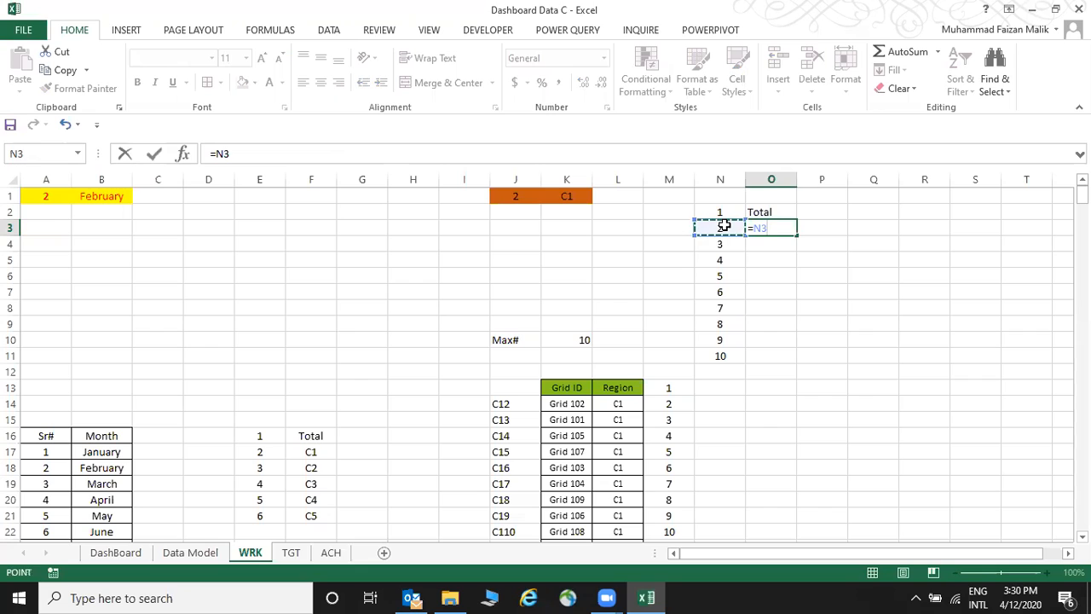
pyautogui.write('&')
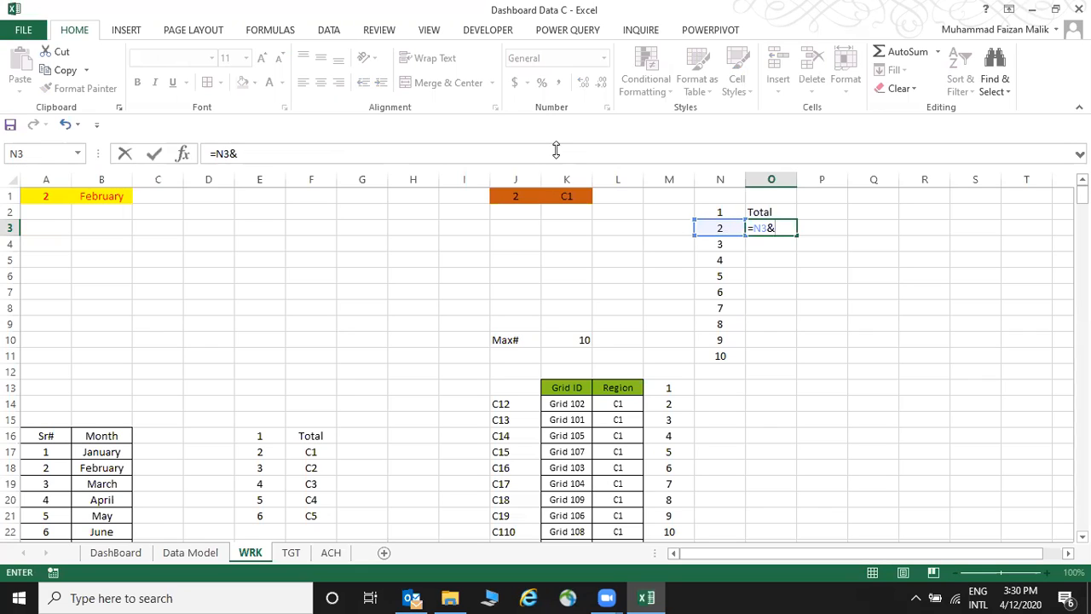
pyautogui.press('Escape')
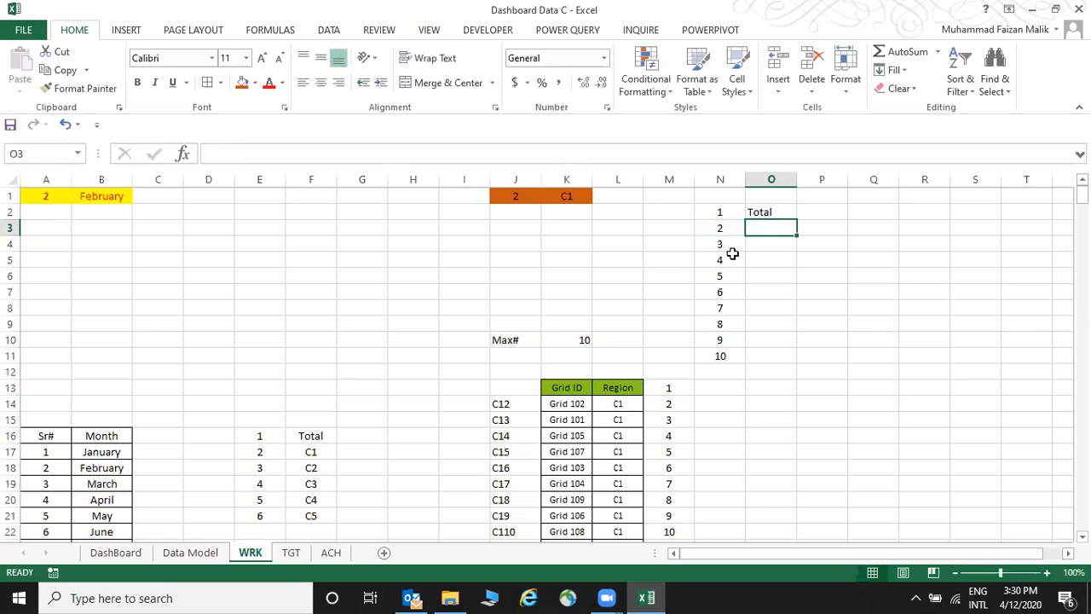
pyautogui.write('=')
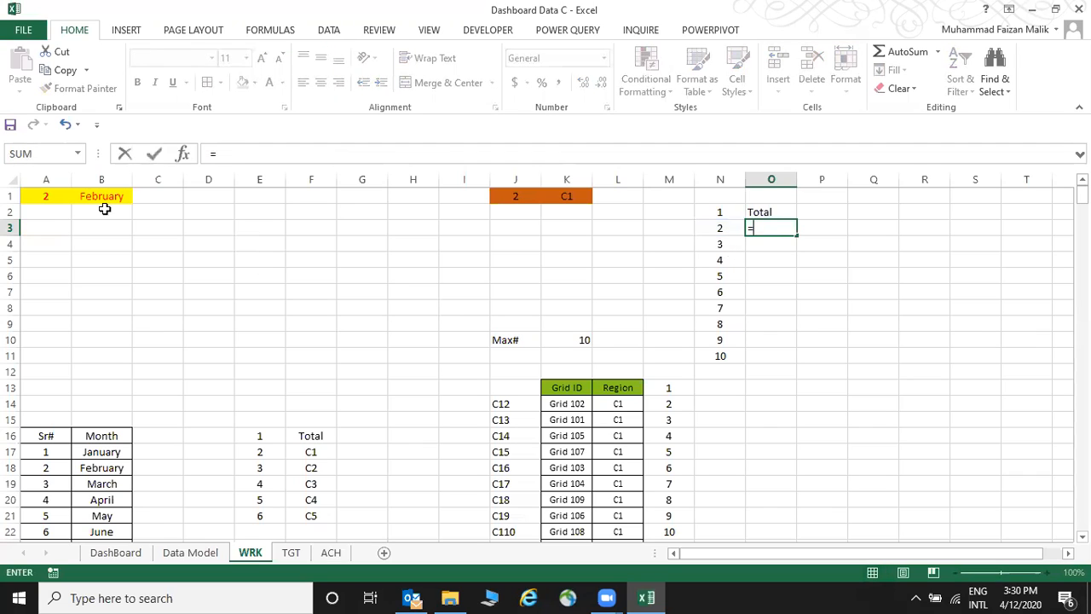
pyautogui.click(30, 196)
pyautogui.write('&')
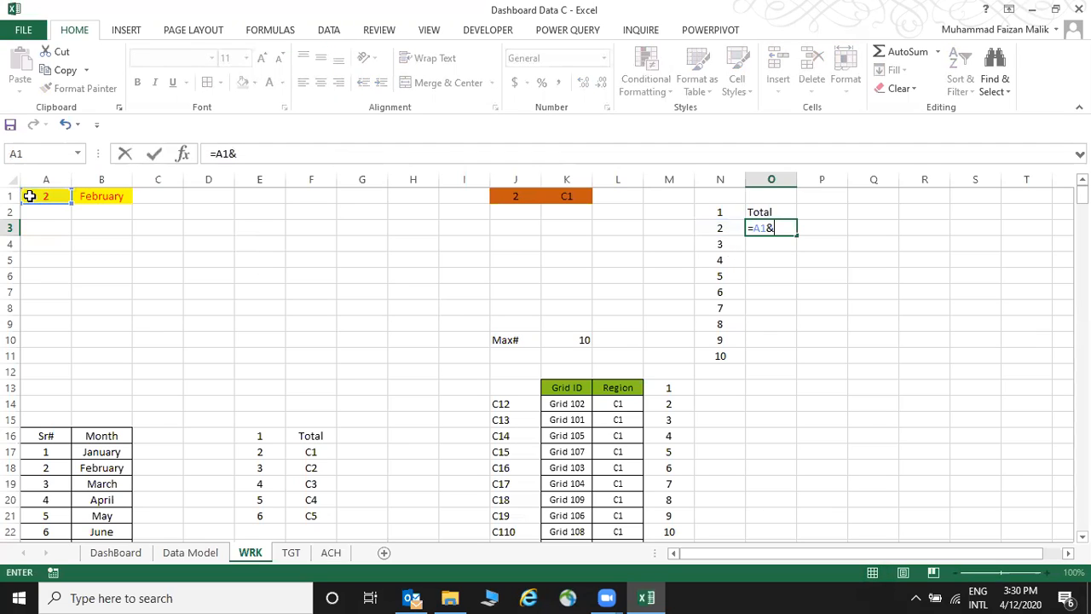
pyautogui.press('BackSpace')
pyautogui.press('Escape')
# Enter =K$1&N3 in O3 to join the selected region's name with its serial number.
pyautogui.write('=')
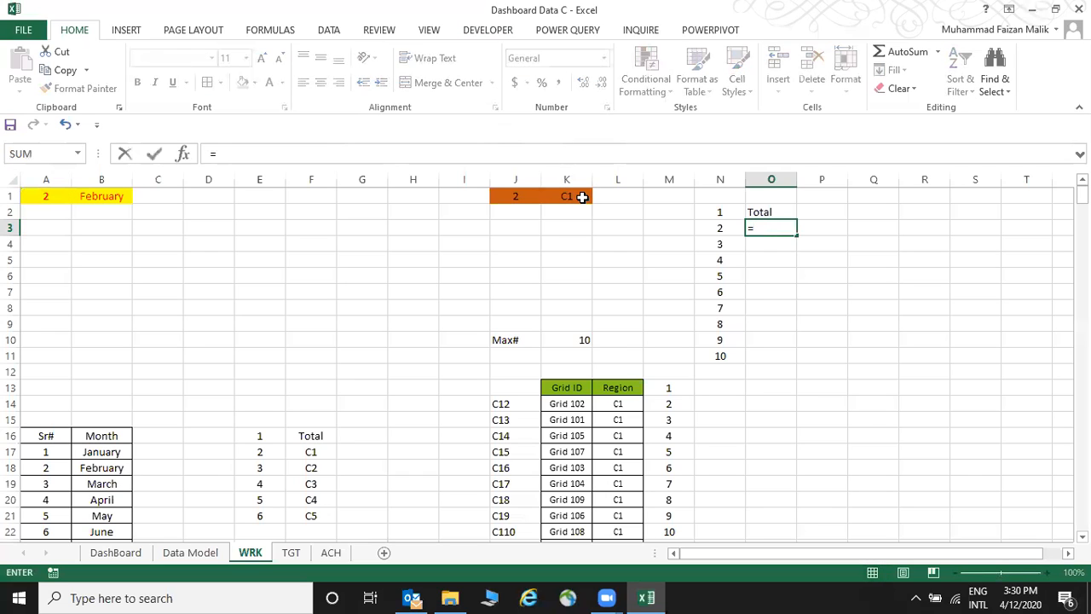
pyautogui.click(582, 196)
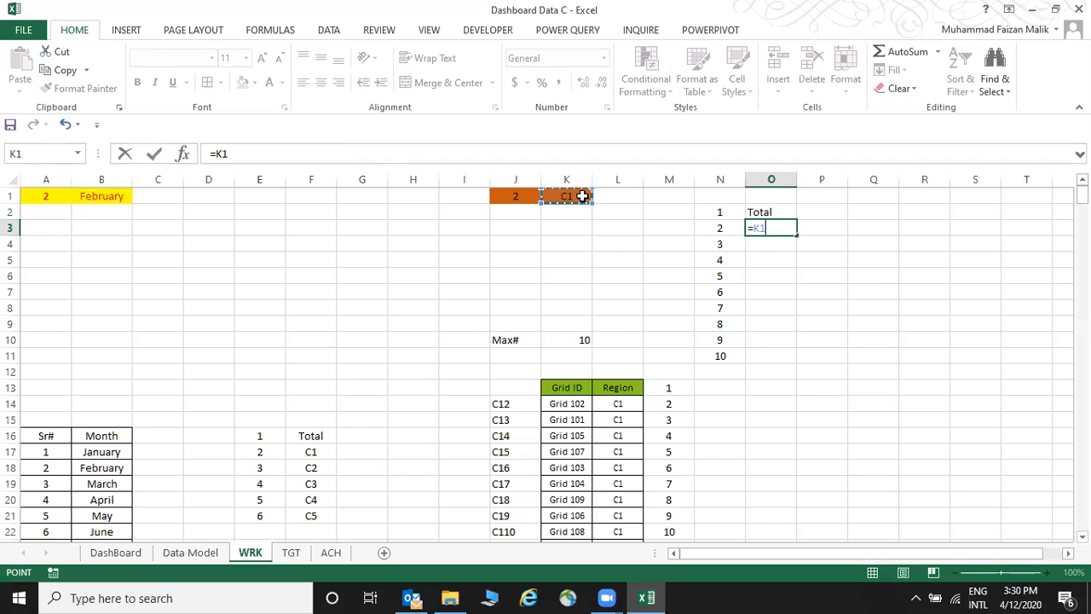
pyautogui.press('F4')
pyautogui.press('F4')
pyautogui.write('&')
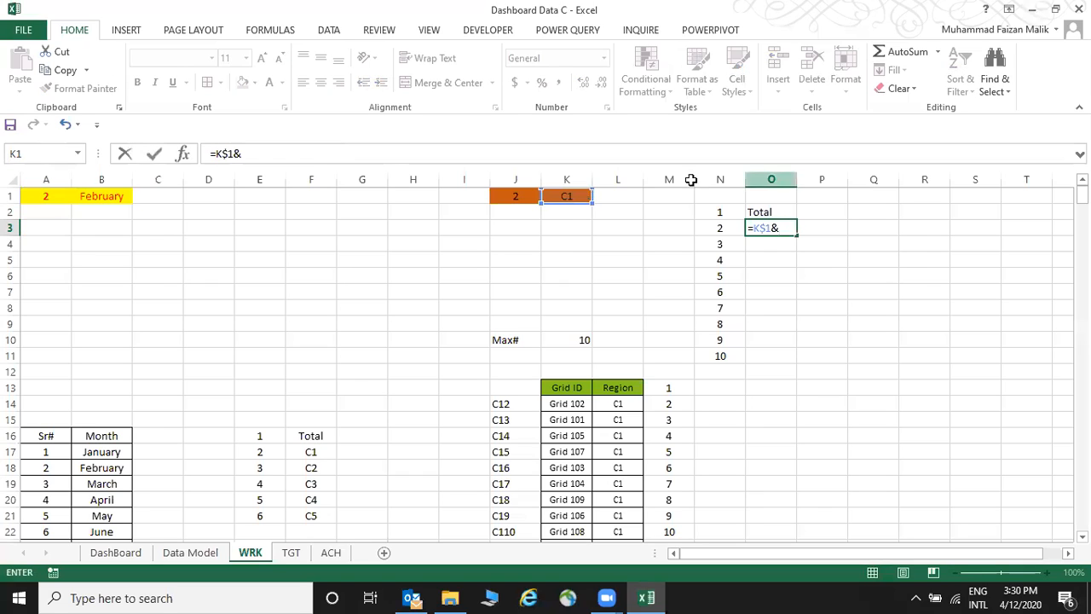
pyautogui.click(708, 231)
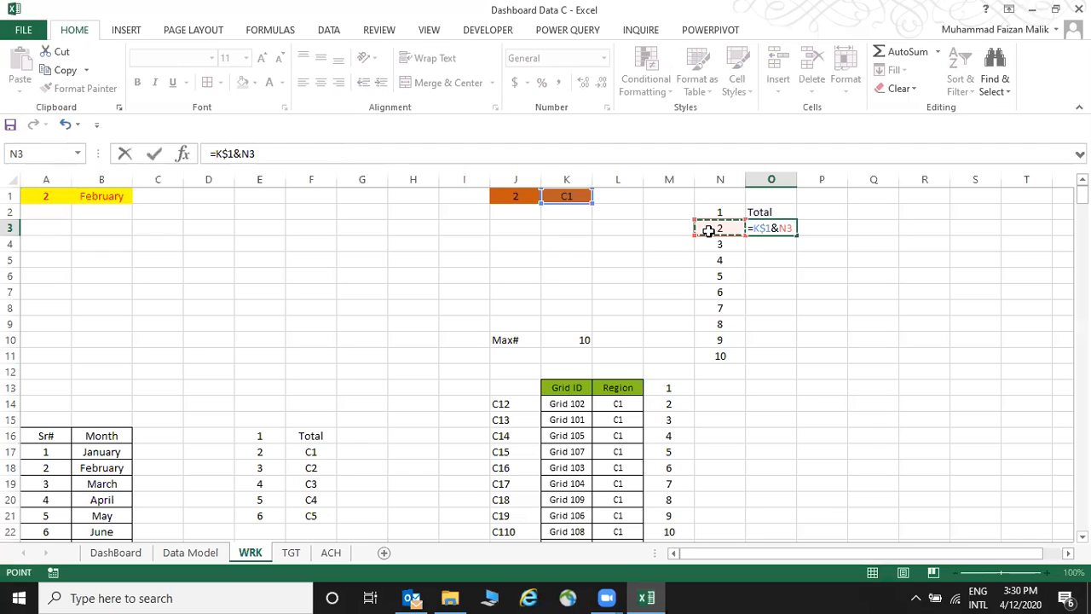
pyautogui.press('Return')
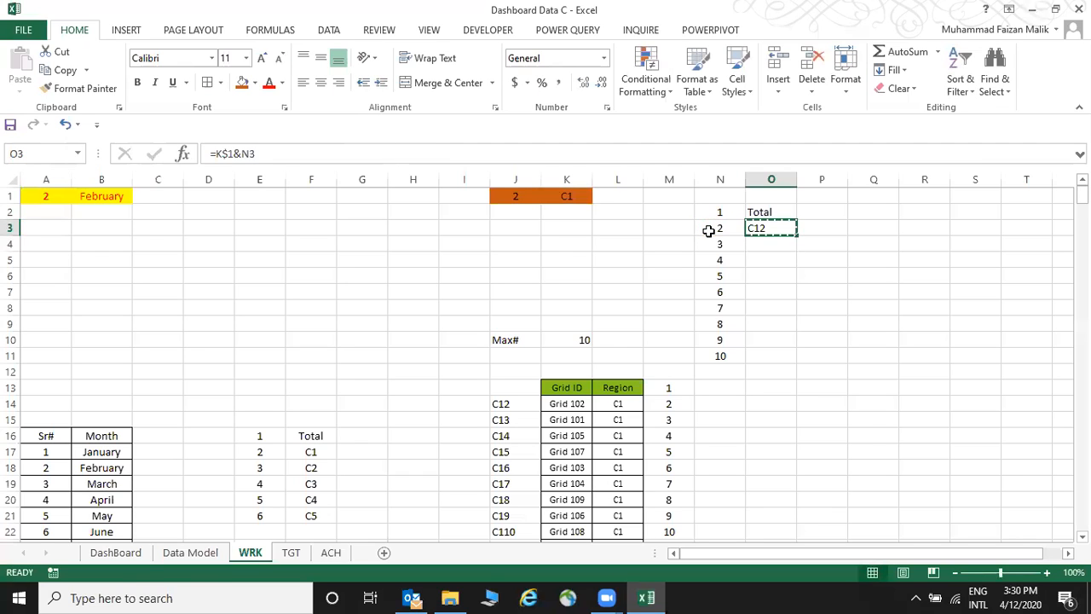
# Copy the O3 formula down through O4:O11 and centre the contents of column O.
pyautogui.press('Down')
pyautogui.hotkey('shift', 'Down')
pyautogui.hotkey('shift', 'Down')
pyautogui.hotkey('shift', 'Down')
pyautogui.hotkey('shift', 'Down')
pyautogui.hotkey('shift', 'Down')
pyautogui.hotkey('shift', 'Down')
pyautogui.hotkey('shift', 'Down')
pyautogui.hotkey('ctrl', 'v')
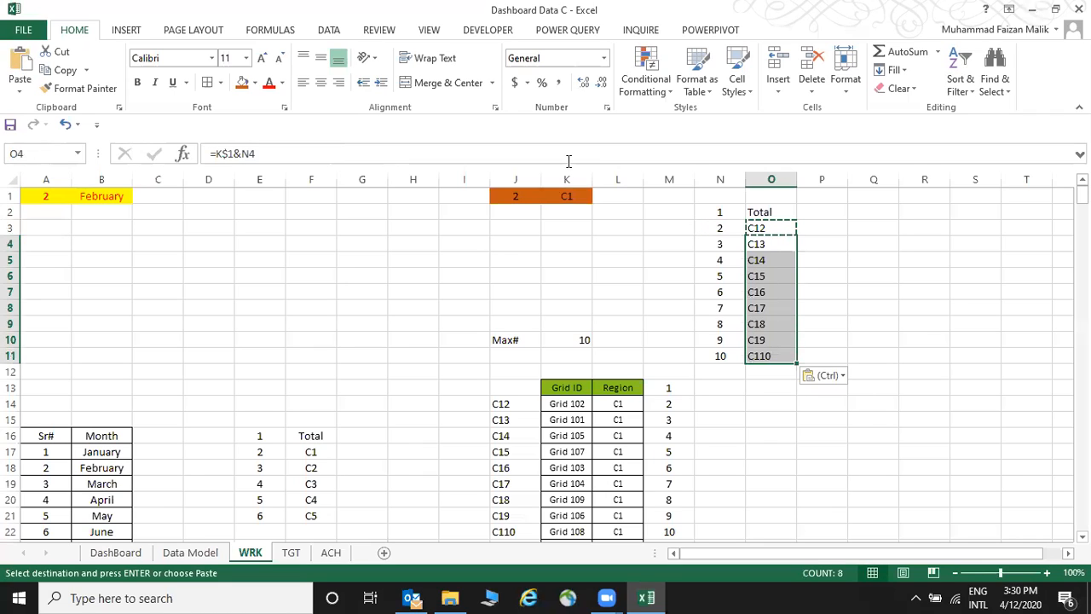
pyautogui.click(770, 179)
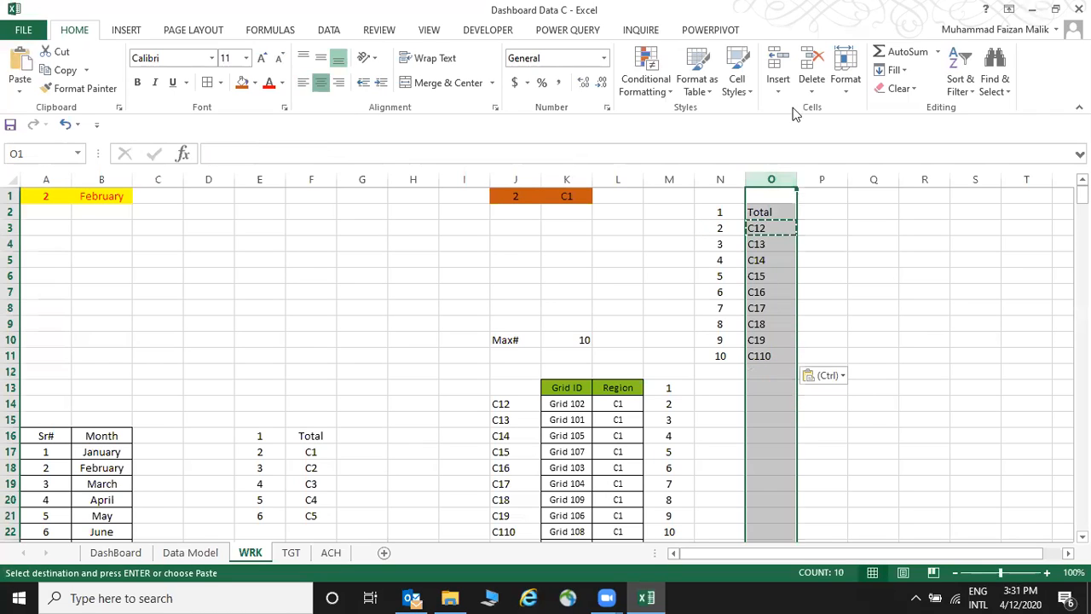
# Enter =VLOOKUP(O3,J14:K45,2,0) in P3 to return the grid ID for the region key.
pyautogui.click(808, 223)
pyautogui.write('=vlookup(')
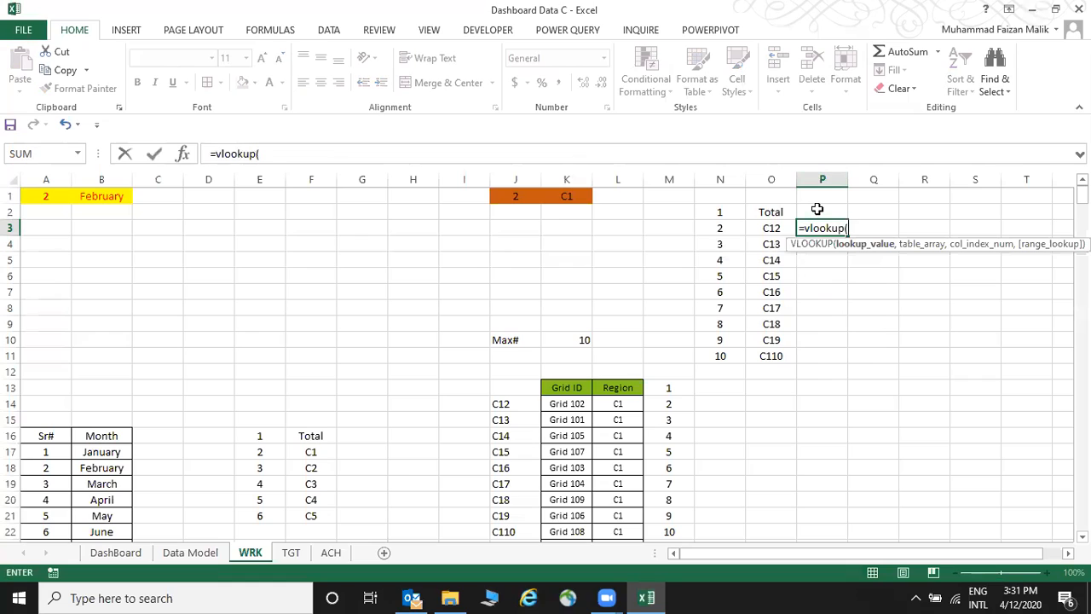
pyautogui.press('Left')
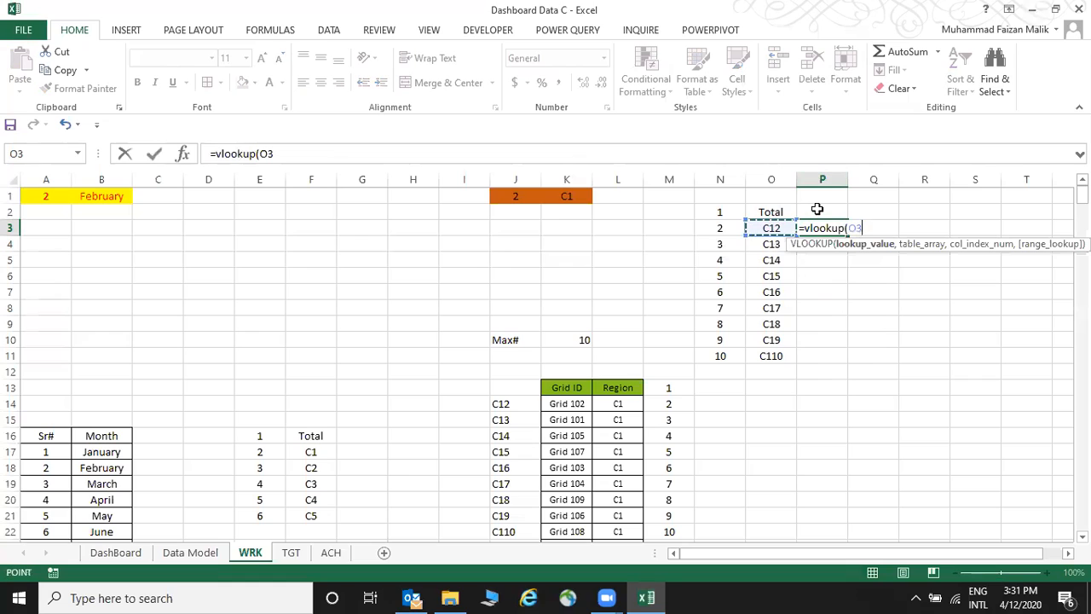
pyautogui.write(',')
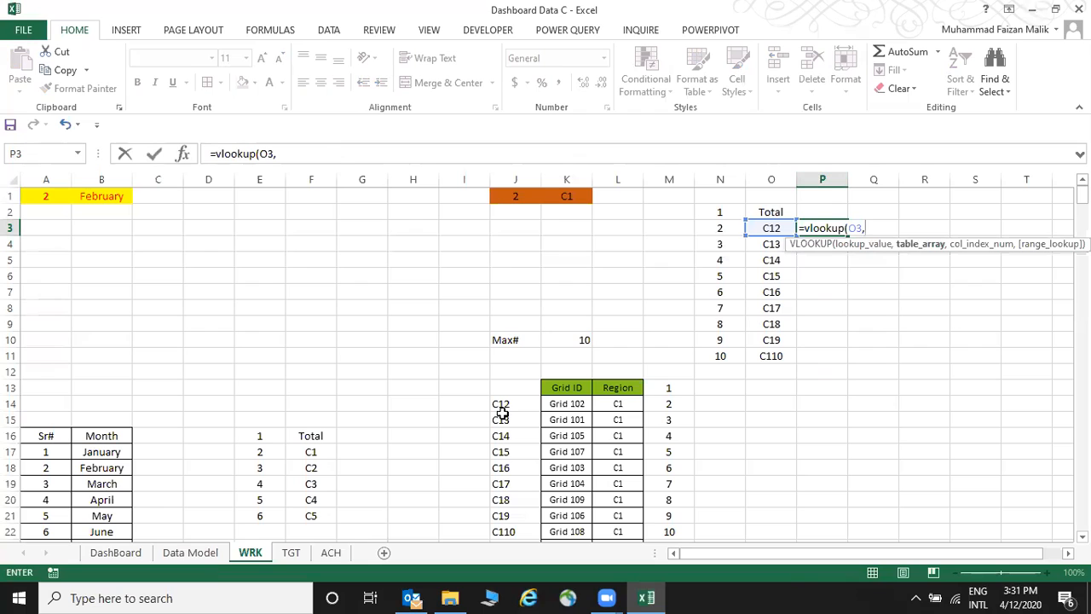
pyautogui.moveTo(502, 407); pyautogui.dragTo(561, 403)
pyautogui.write(',2,0')
pyautogui.hotkey('ctrl', 'Return')
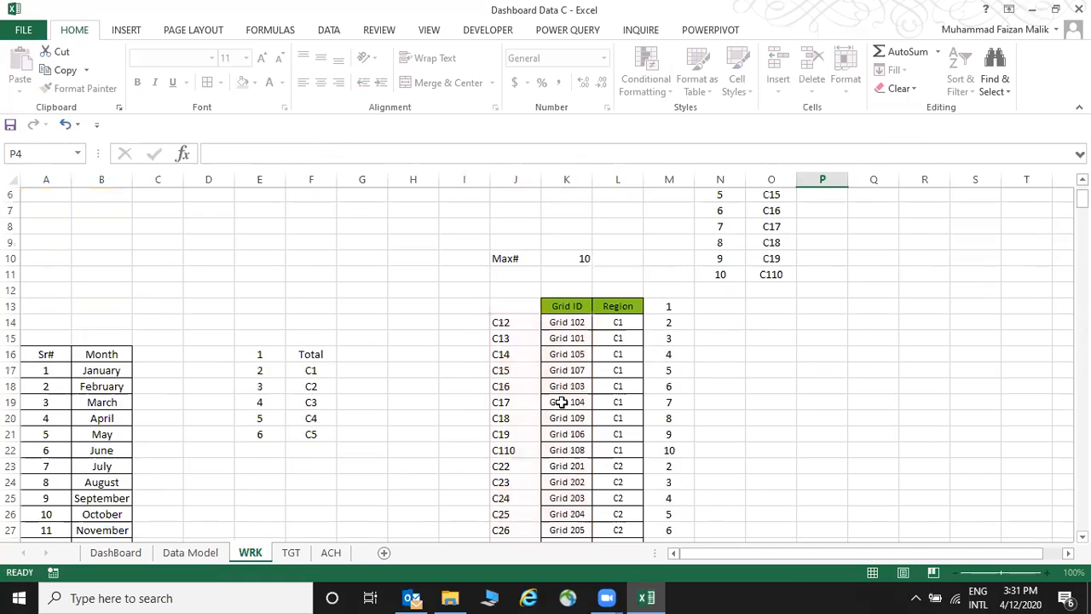
# Copy the P3 lookup formula with its relative table range down through P4:P11.
pyautogui.hotkey('ctrl', 'c')
pyautogui.hotkey('shift', 'Down')
pyautogui.hotkey('shift', 'Down')
pyautogui.hotkey('shift', 'Down')
pyautogui.hotkey('shift', 'Down')
pyautogui.hotkey('shift', 'Down')
pyautogui.hotkey('shift', 'Down')
pyautogui.hotkey('shift', 'Down')
pyautogui.hotkey('shift', 'Down')
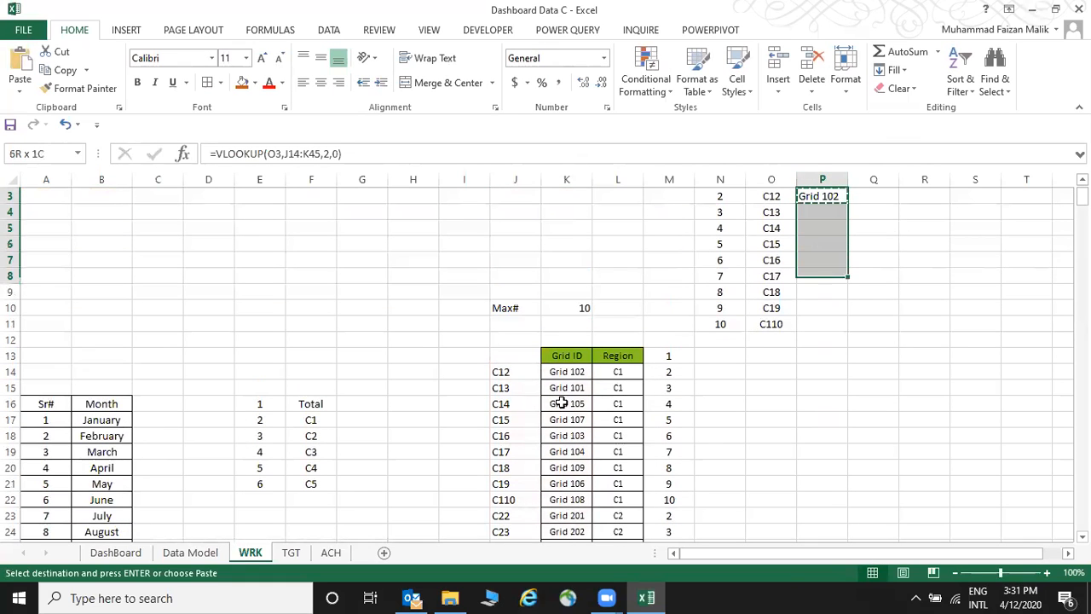
pyautogui.hotkey('ctrl', 'v')
pyautogui.hotkey('ctrl', 'Up')
pyautogui.press('Down')
pyautogui.press('Down')
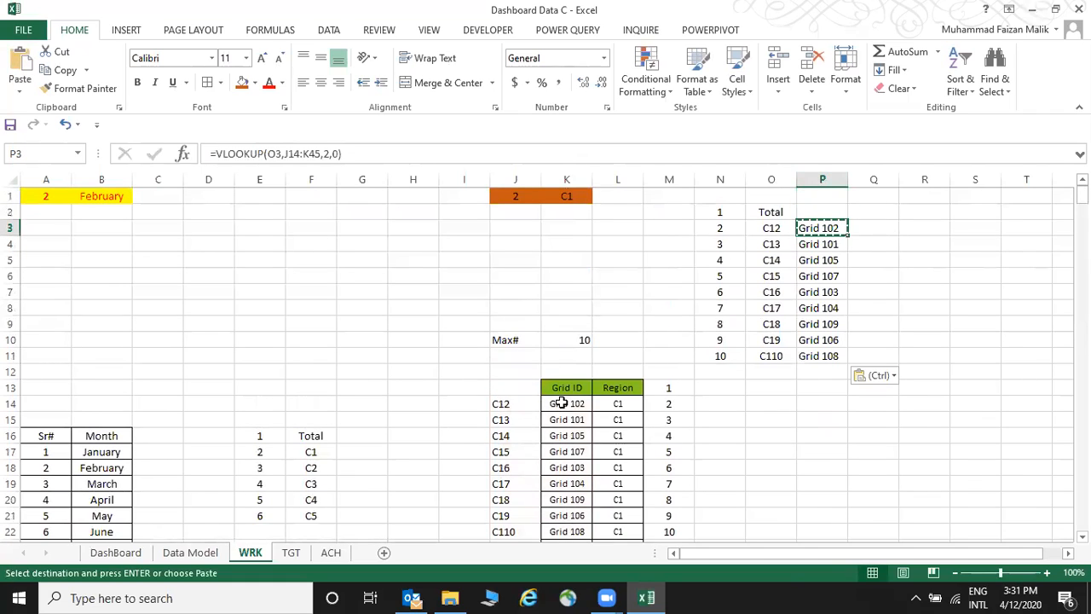
pyautogui.press('ctrl')
pyautogui.press('Escape')
# Make the table range in P3's VLOOKUP absolute as $J$14:$K$45.
pyautogui.click(276, 153)
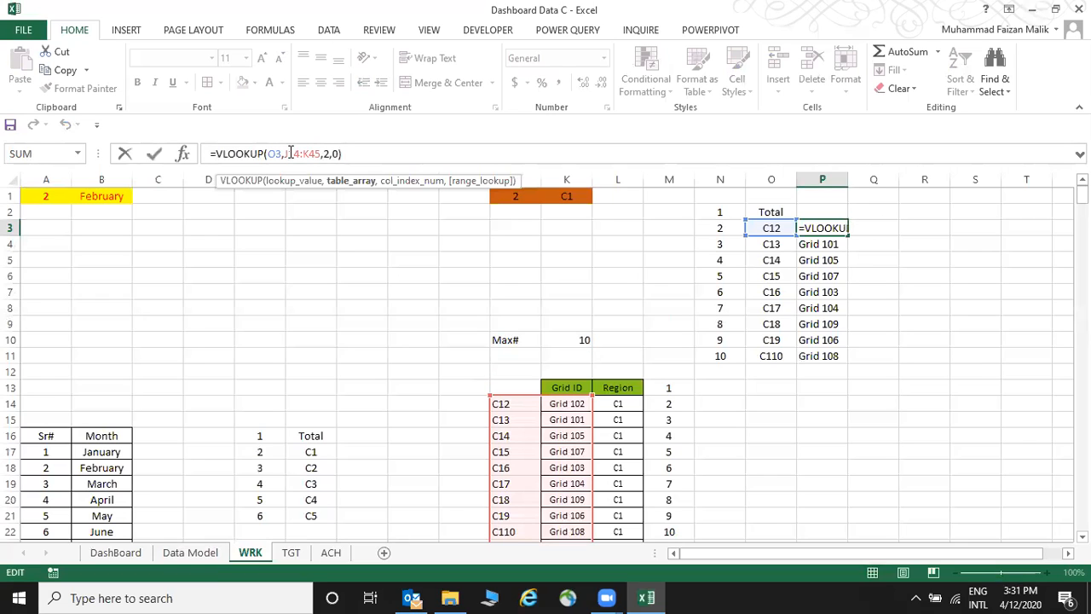
pyautogui.press('F4')
pyautogui.click(323, 153)
pyautogui.press('F4')
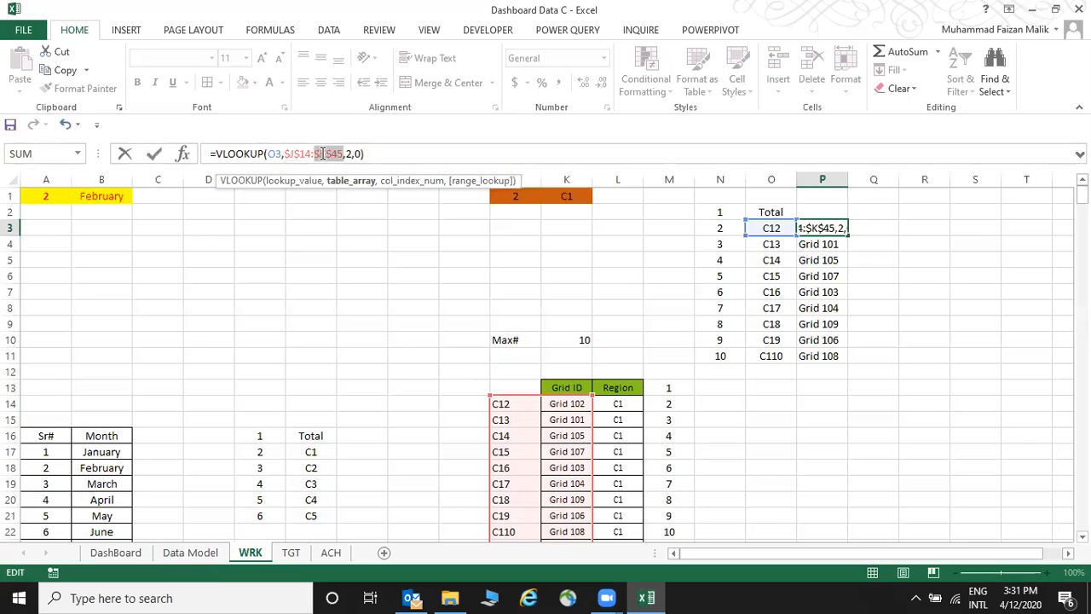
pyautogui.press('Return')
# Copy the corrected P3 formula with the absolute table range over P4:P11.
pyautogui.press('Up')
pyautogui.hotkey('ctrl', 'c')
pyautogui.press('Down')
pyautogui.hotkey('shift', 'Down')
pyautogui.hotkey('shift', 'Down')
pyautogui.hotkey('shift', 'Down')
pyautogui.hotkey('shift', 'Down')
pyautogui.hotkey('shift', 'Down')
pyautogui.hotkey('shift', 'Down')
pyautogui.hotkey('shift', 'Down')
pyautogui.hotkey('ctrl', 'v')
pyautogui.press('Escape')
pyautogui.press('Up')
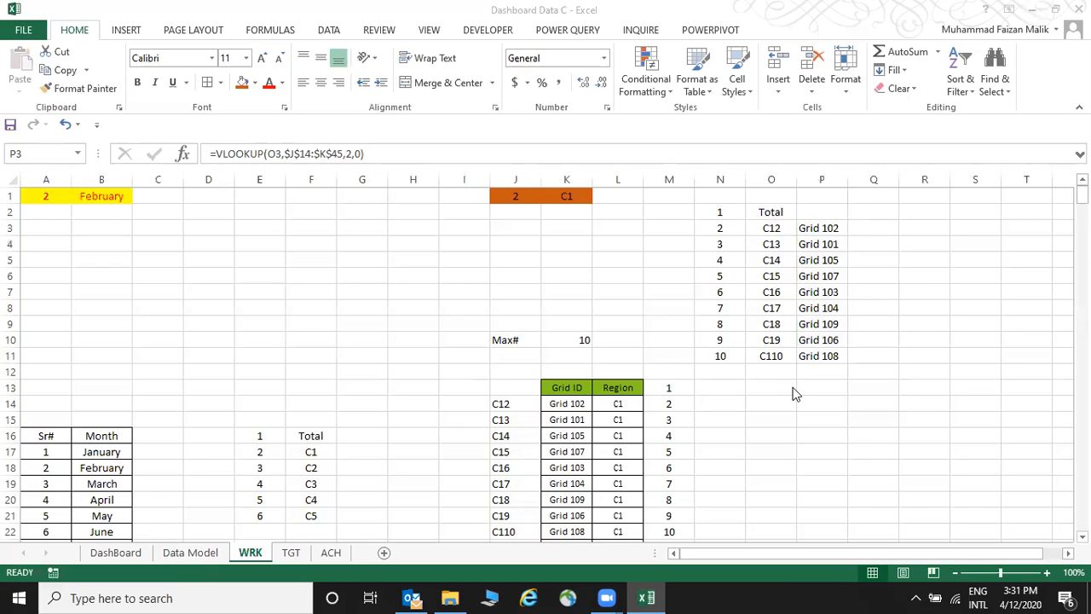
# Examine the grid lookup cells in column P and the Region column on the TGT sheet.
pyautogui.click(840, 226)
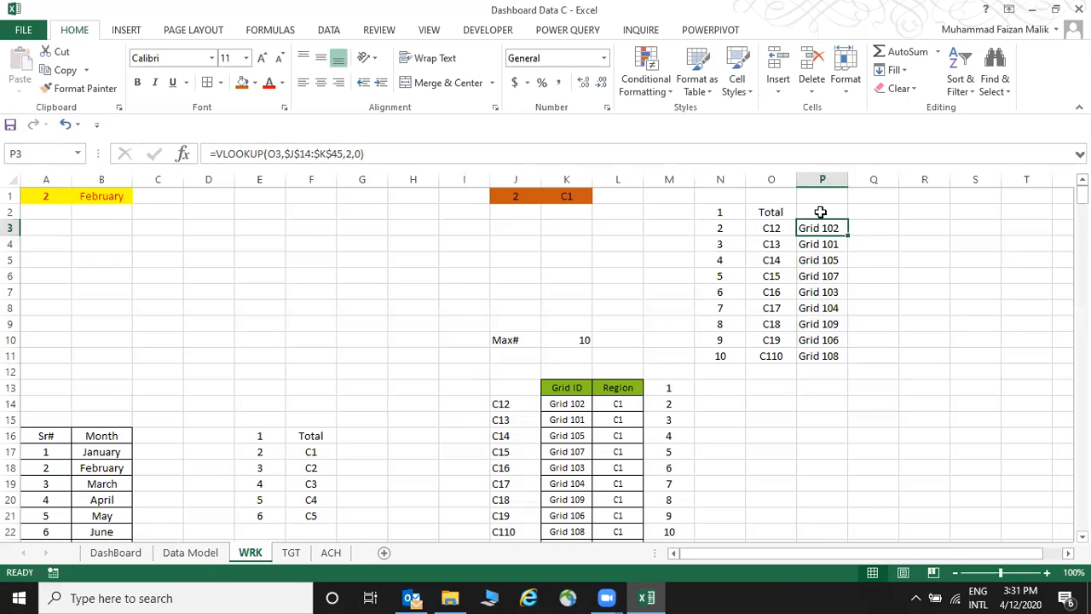
pyautogui.click(820, 211)
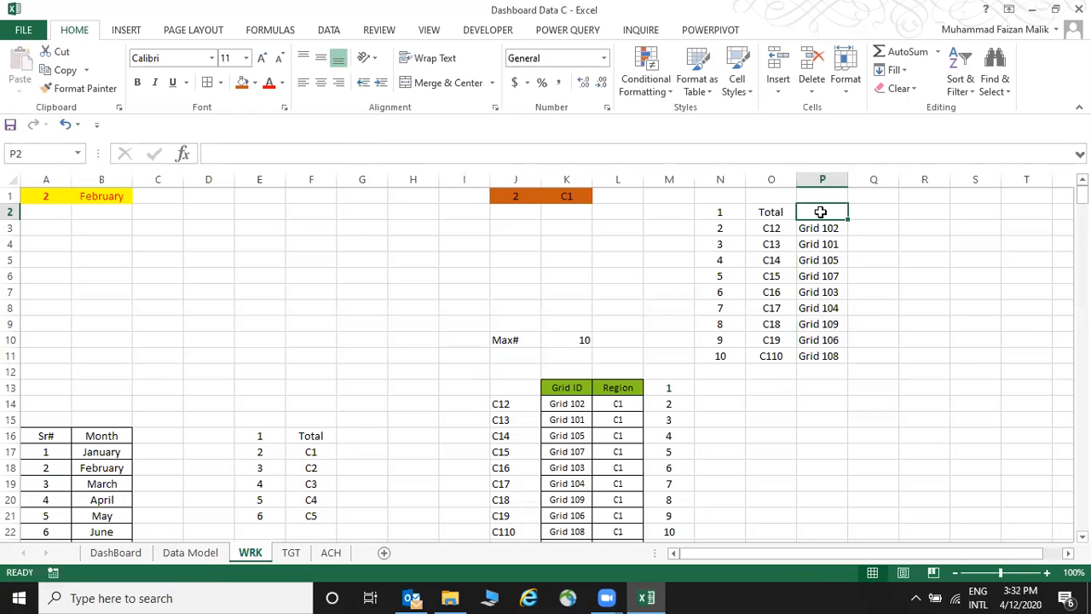
pyautogui.press('Down')
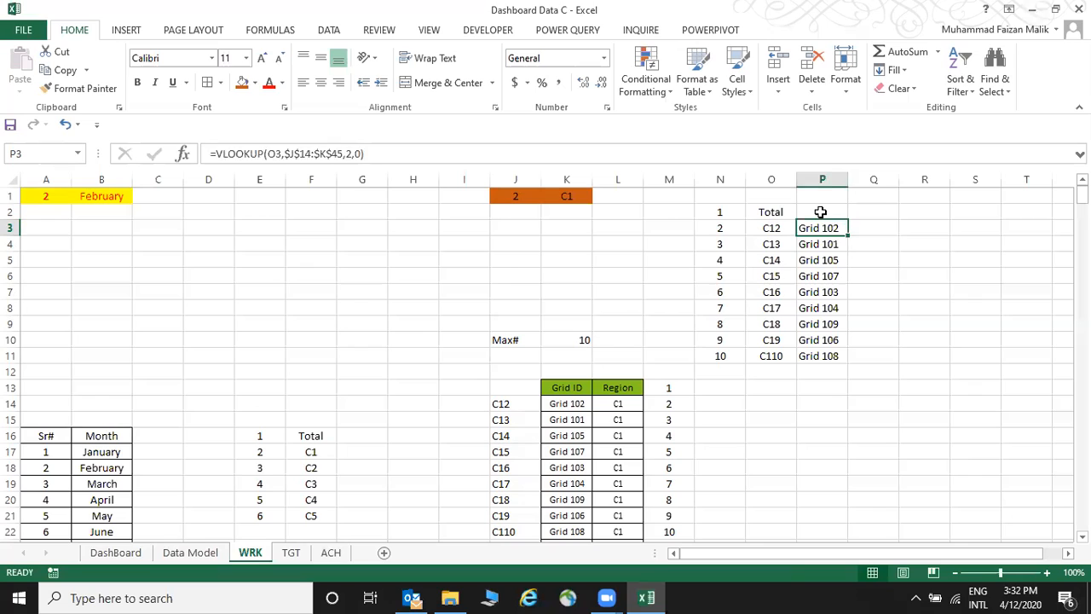
pyautogui.press('Right')
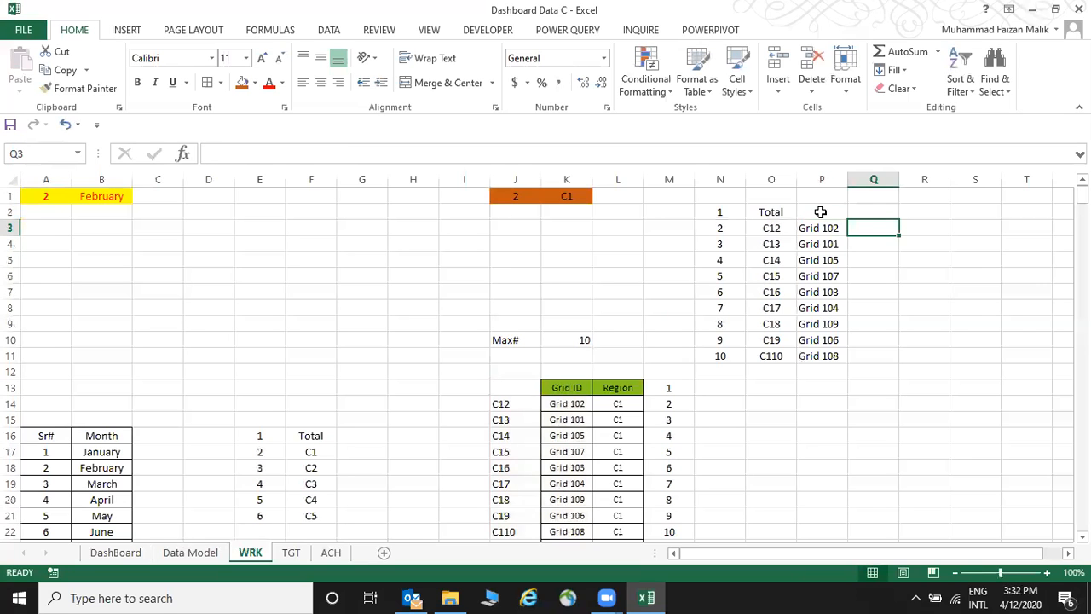
pyautogui.click(290, 553)
pyautogui.click(151, 259)
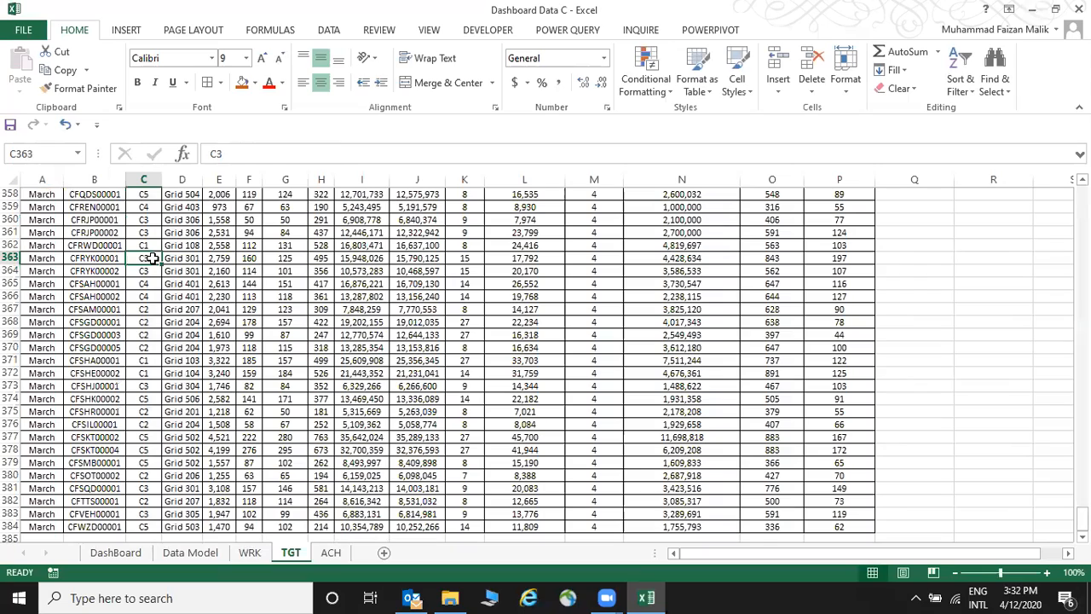
pyautogui.hotkey('ctrl', 'Up')
pyautogui.click(152, 258)
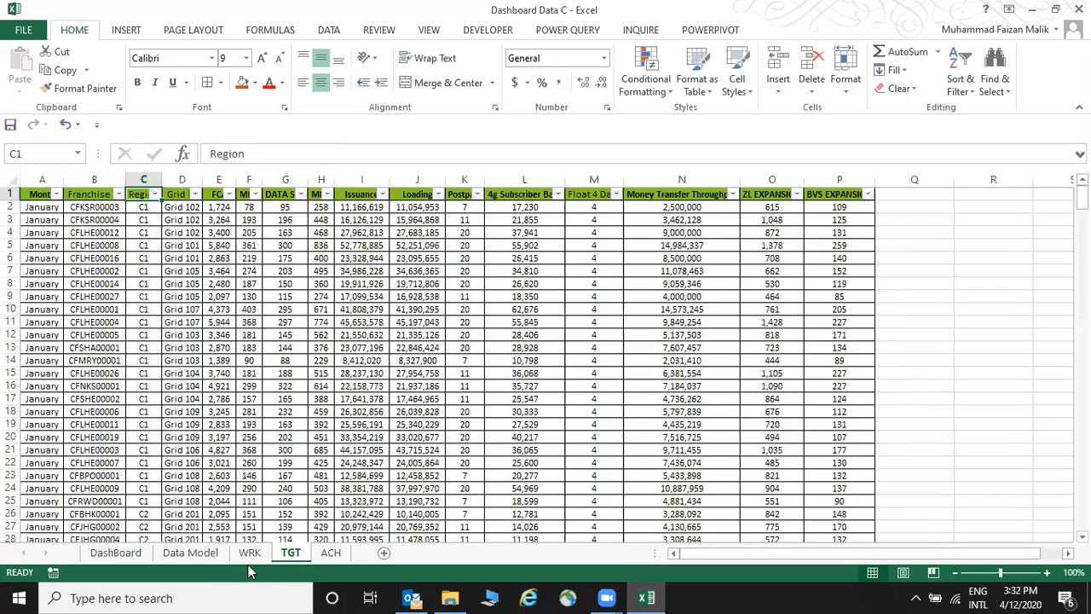
# Choose region C4 in the dashboard's region list box and check the grid lookups in column P of the WRK sheet.
pyautogui.click(249, 553)
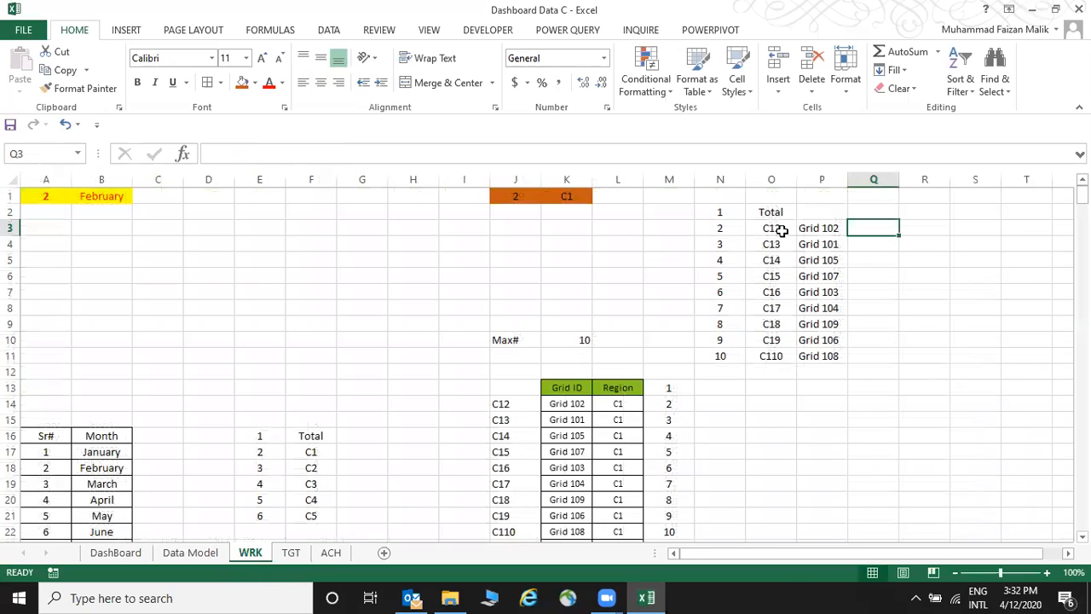
pyautogui.click(560, 196)
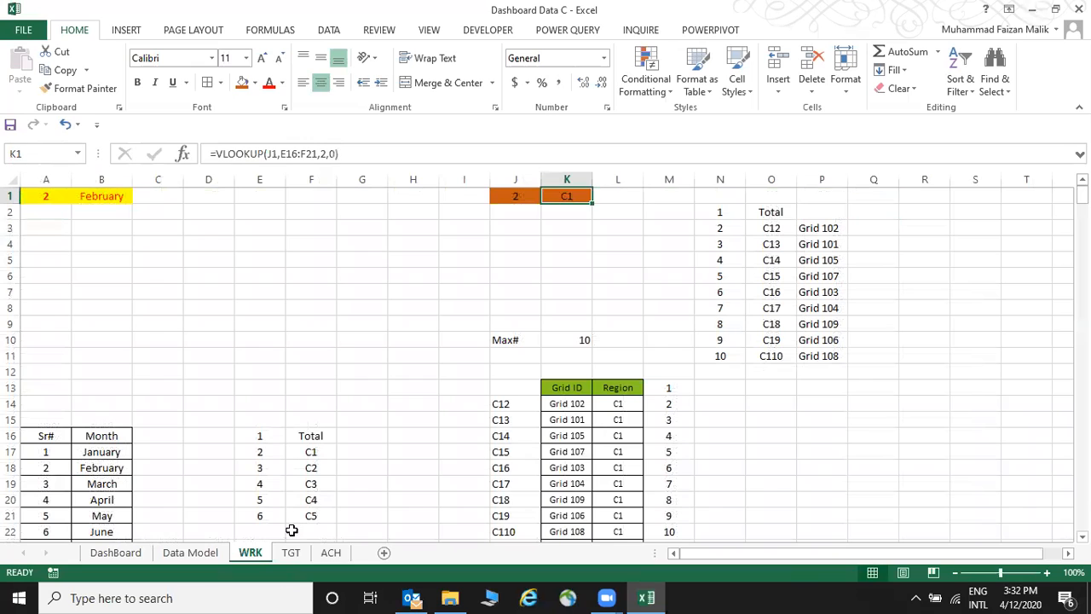
pyautogui.click(136, 553)
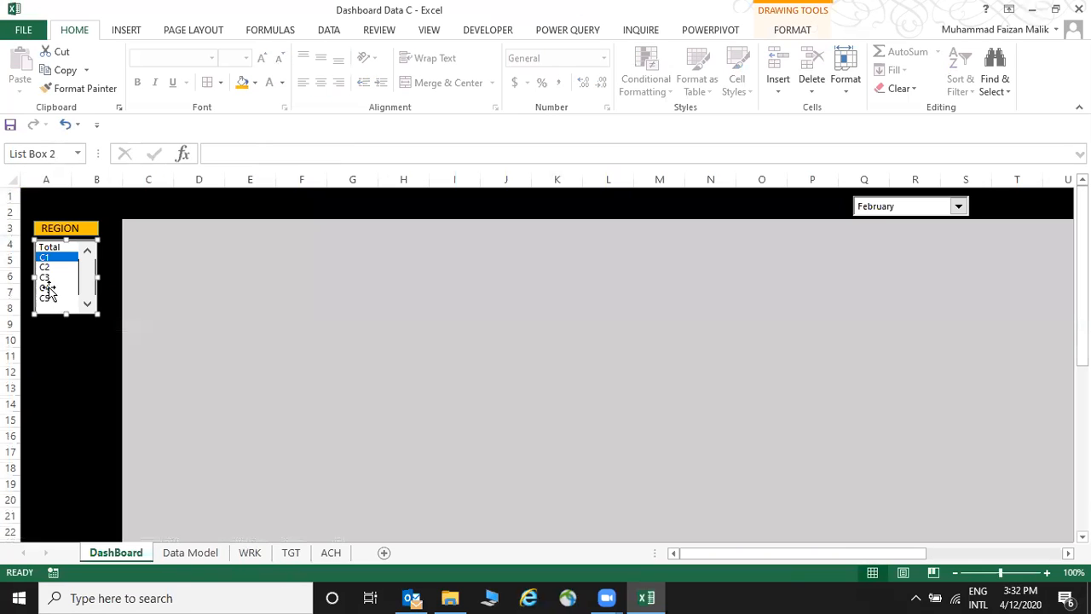
pyautogui.click(198, 305)
pyautogui.click(44, 287)
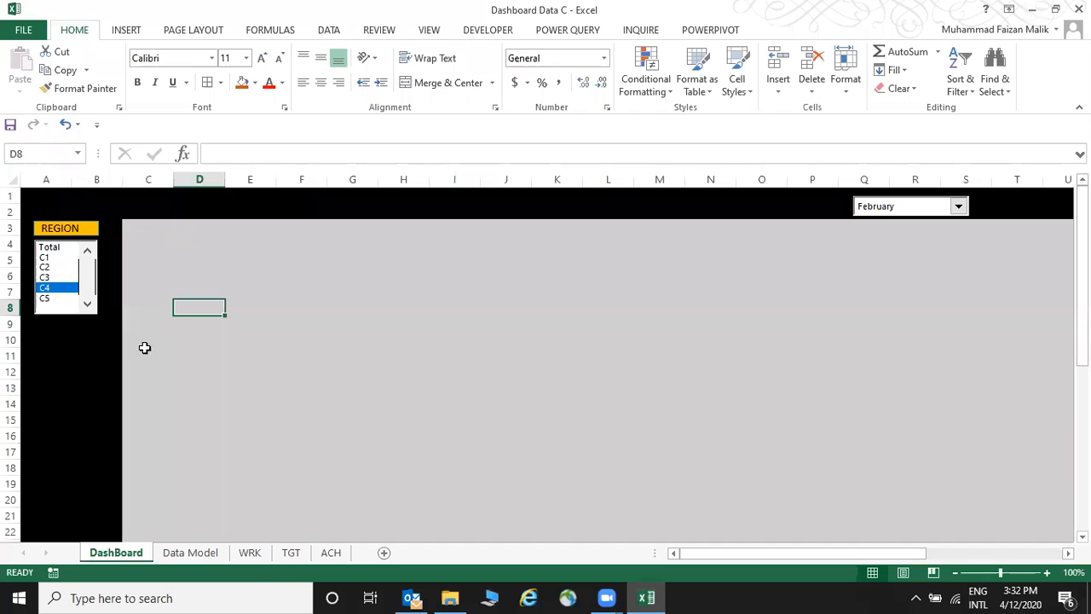
pyautogui.click(251, 553)
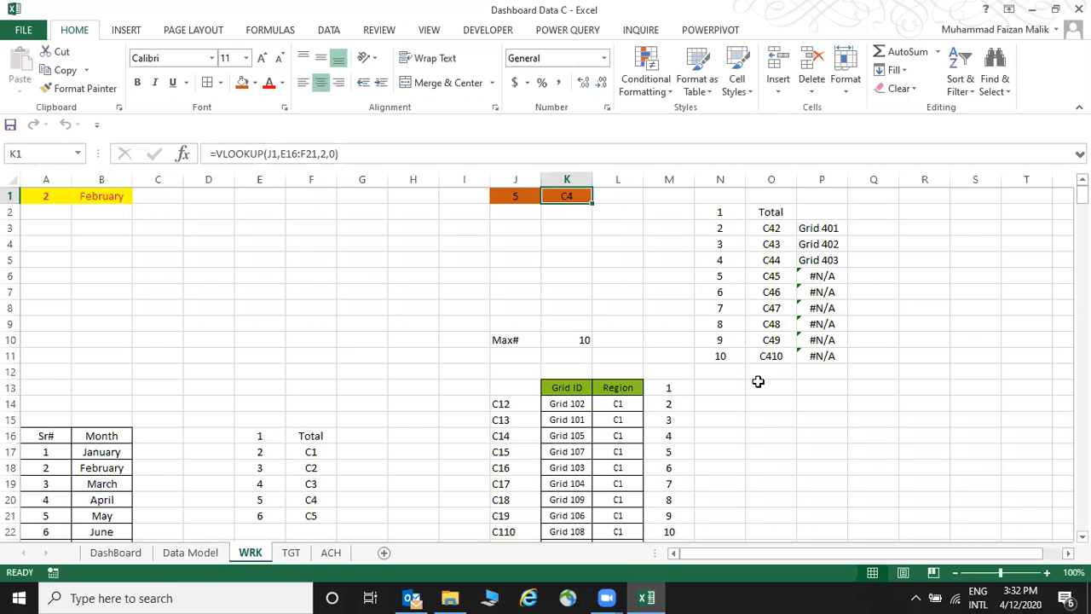
pyautogui.click(806, 230)
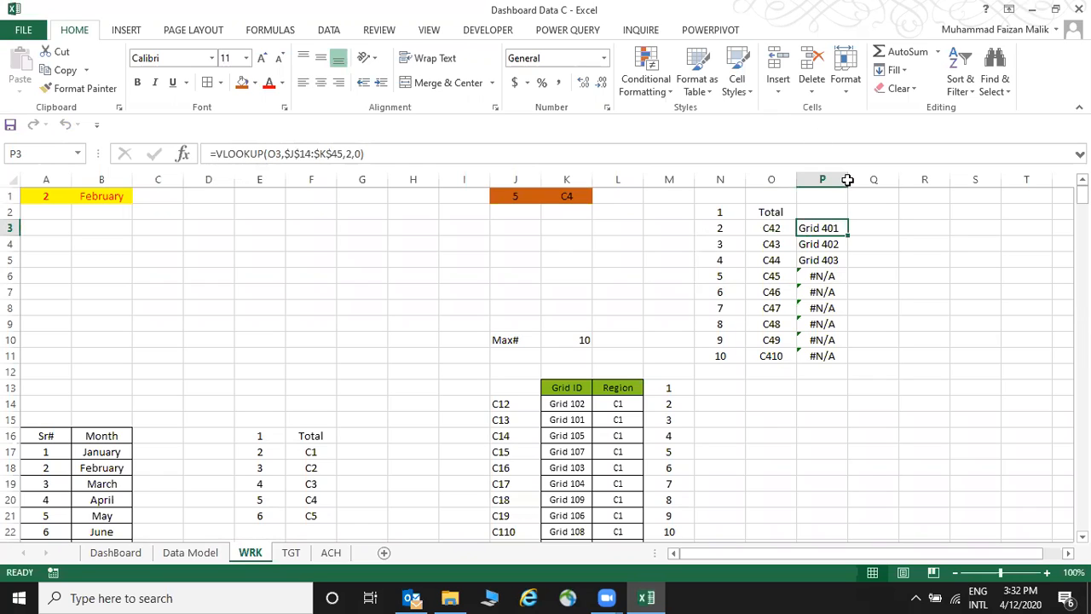
# Enter Total in cell P2 above the grid lookup results.
pyautogui.click(836, 213)
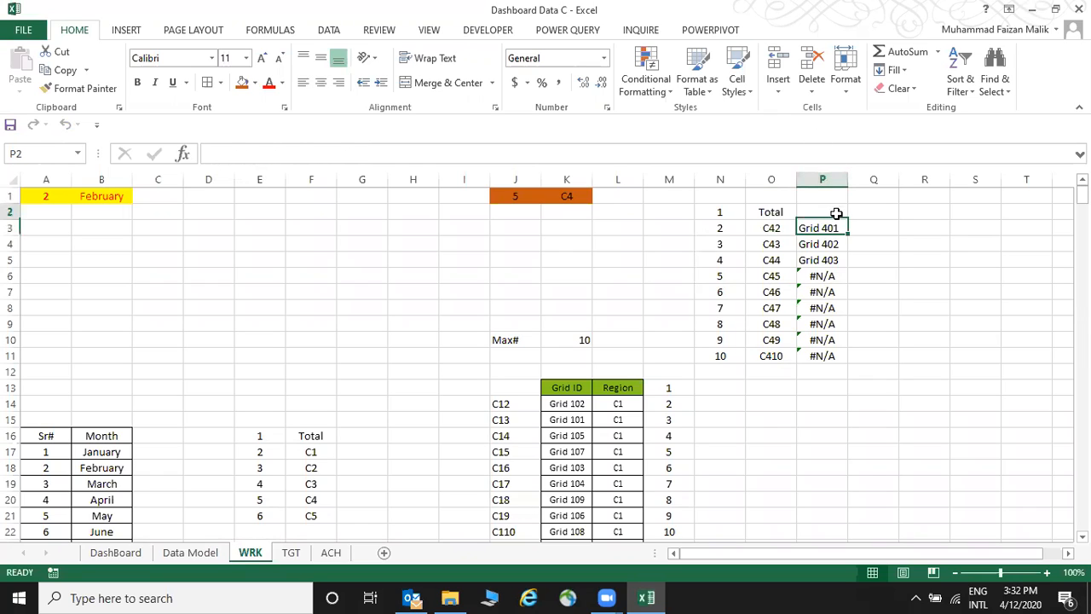
pyautogui.write('Total')
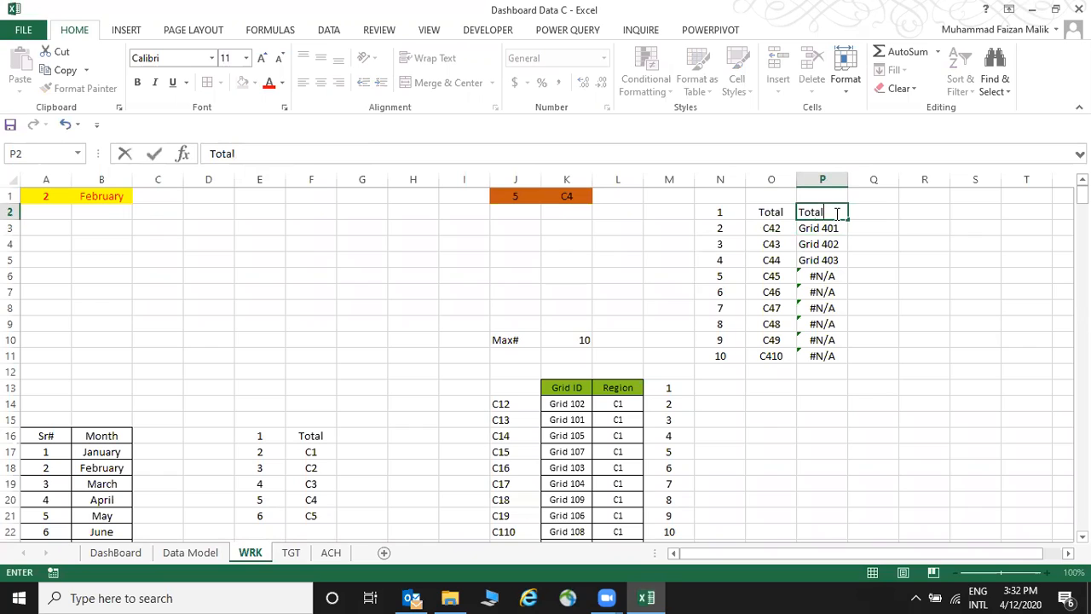
pyautogui.press('Return')
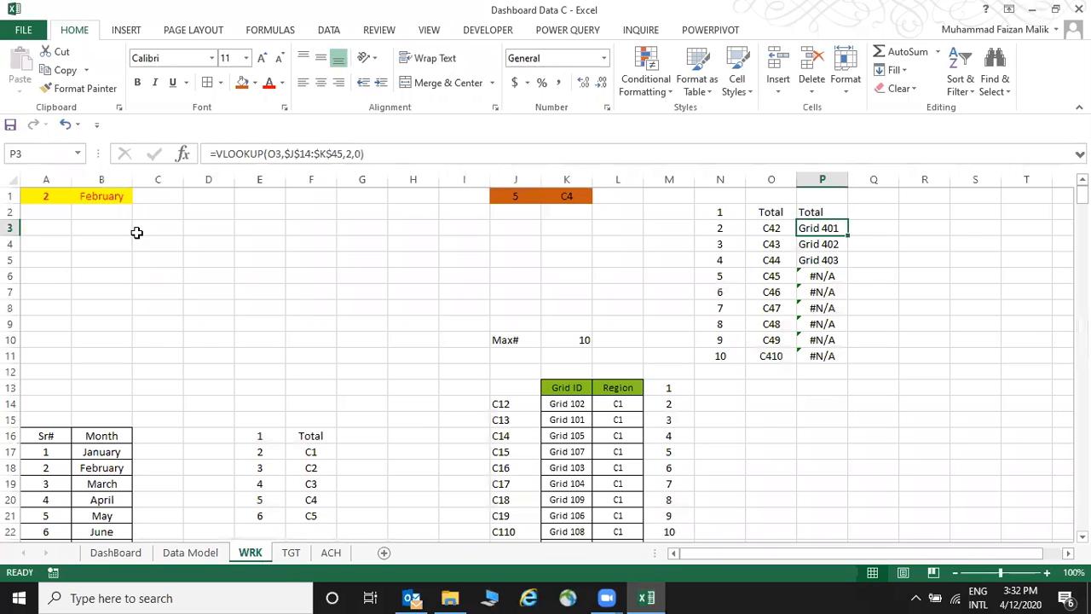
# Wrap P3's VLOOKUP in IFERROR so that it returns empty text "" on an error.
pyautogui.click(217, 152)
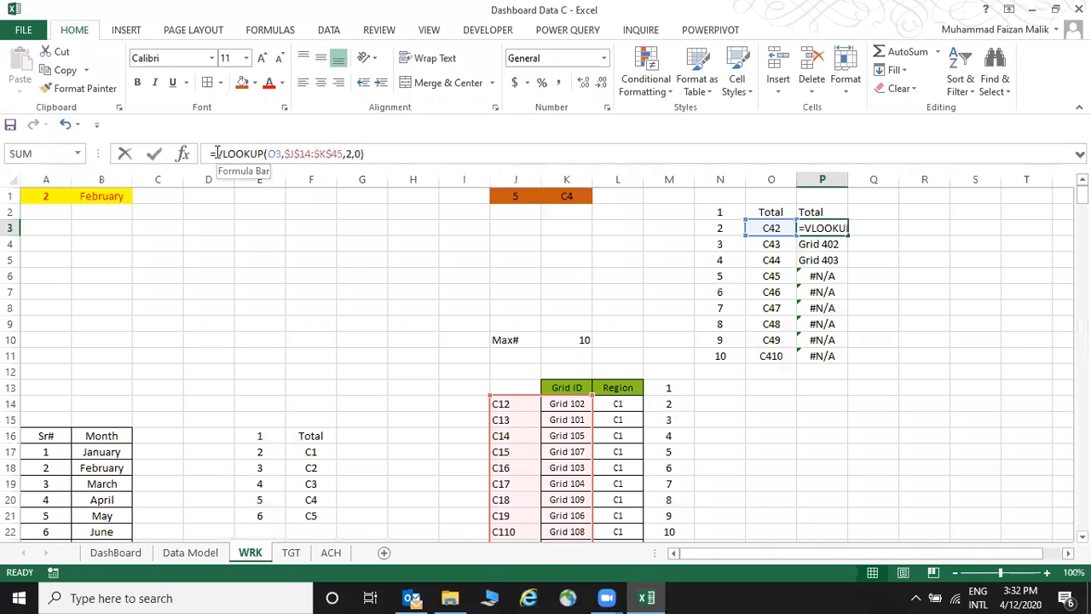
pyautogui.write('IF')
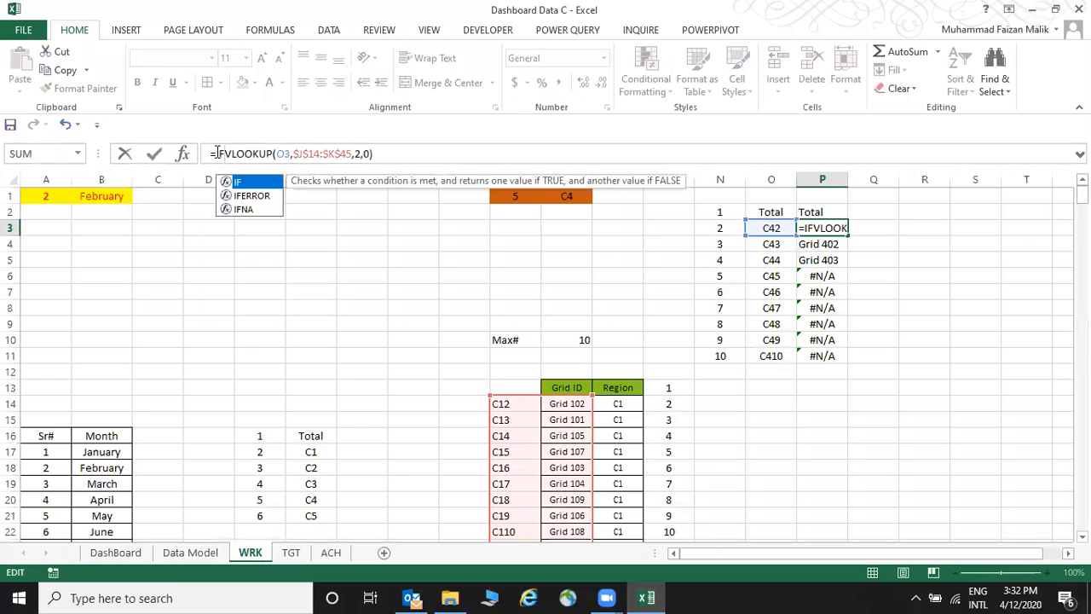
pyautogui.write('ERROR(')
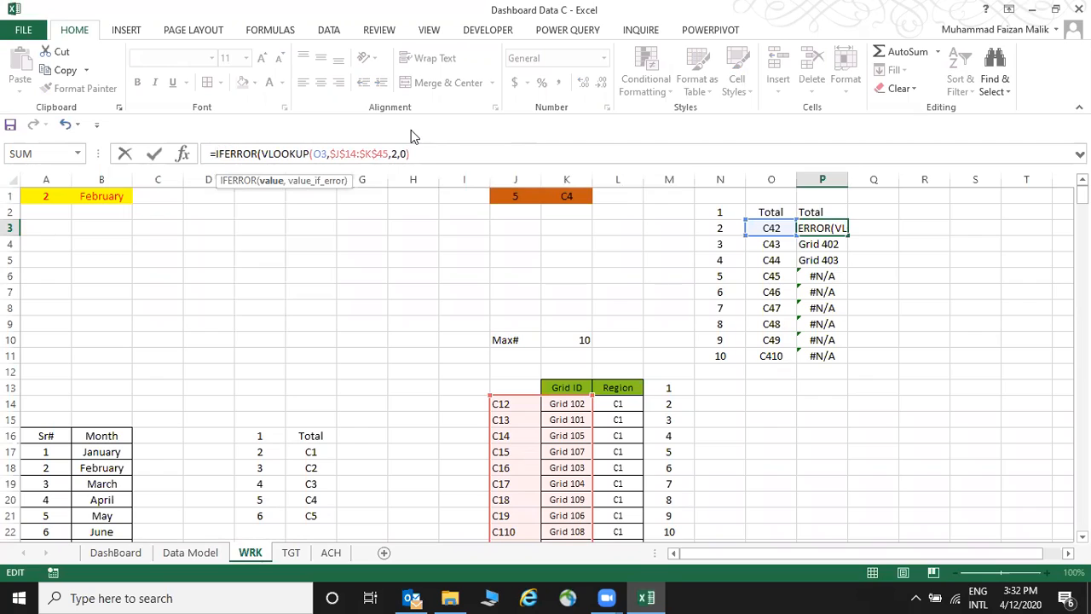
pyautogui.click(421, 152)
pyautogui.write(',')
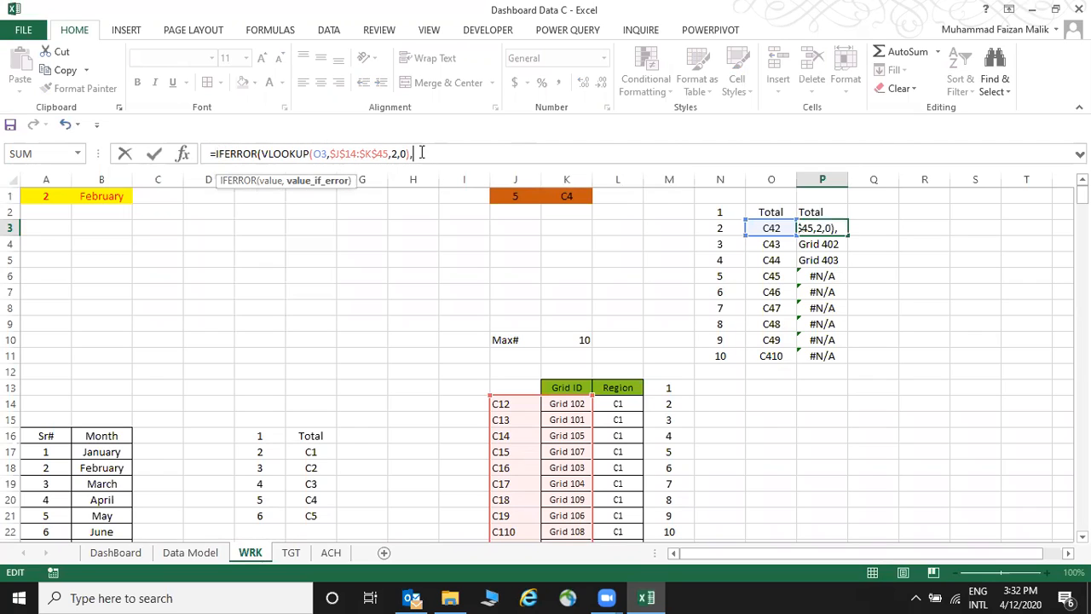
pyautogui.write('"")')
pyautogui.hotkey('ctrl', 'Return')
# Copy the IFERROR lookup formula from P3 over P4:P11.
pyautogui.hotkey('ctrl', 'c')
pyautogui.press('Down')
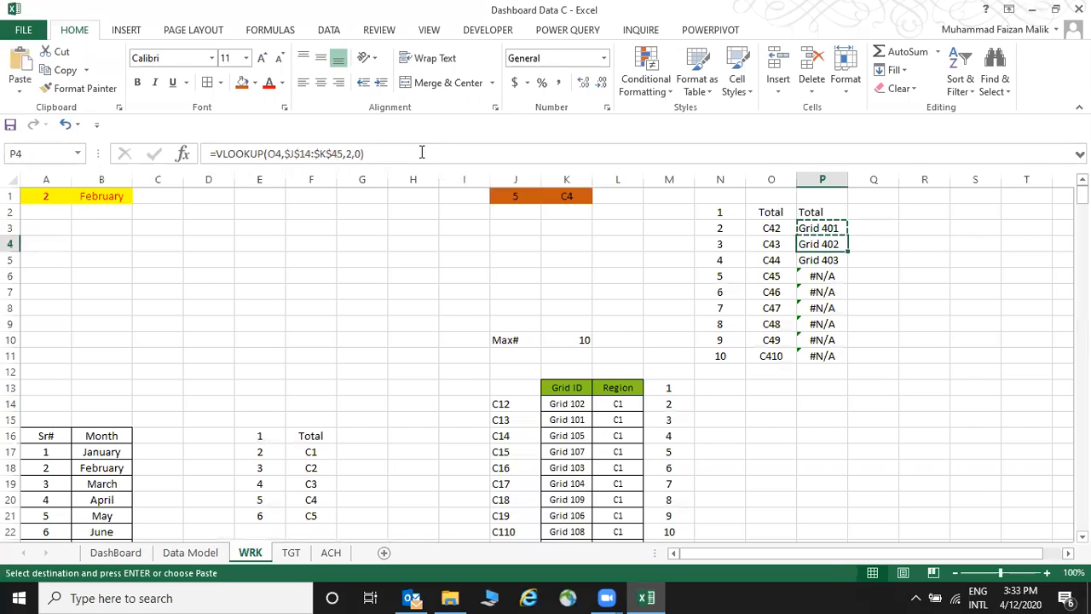
pyautogui.hotkey('ctrl', 'shift', 'Down')
pyautogui.hotkey('ctrl', 'v')
pyautogui.press('Escape')
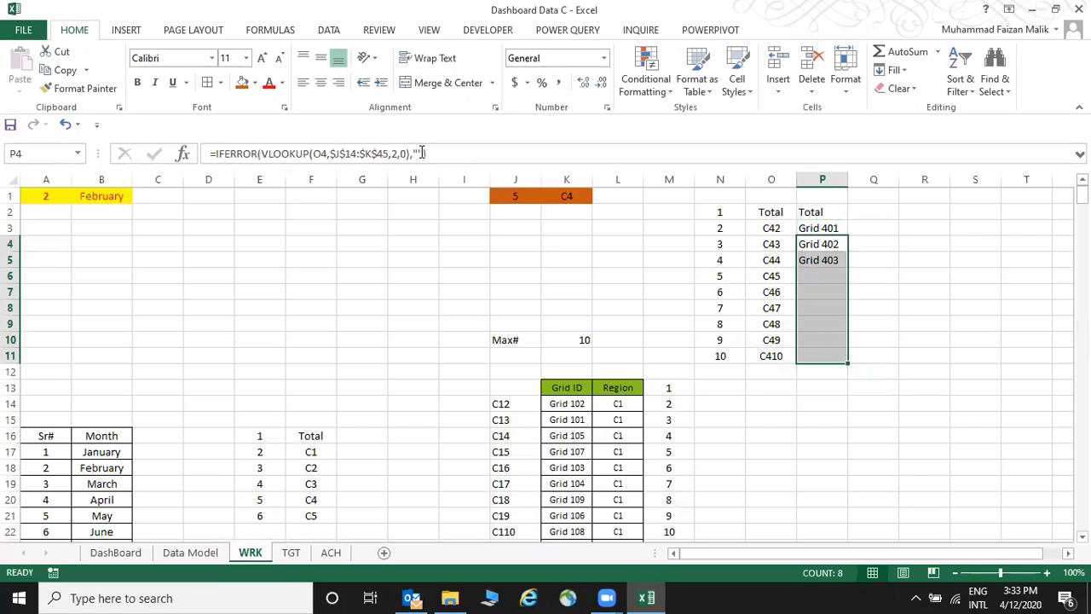
pyautogui.click(843, 382)
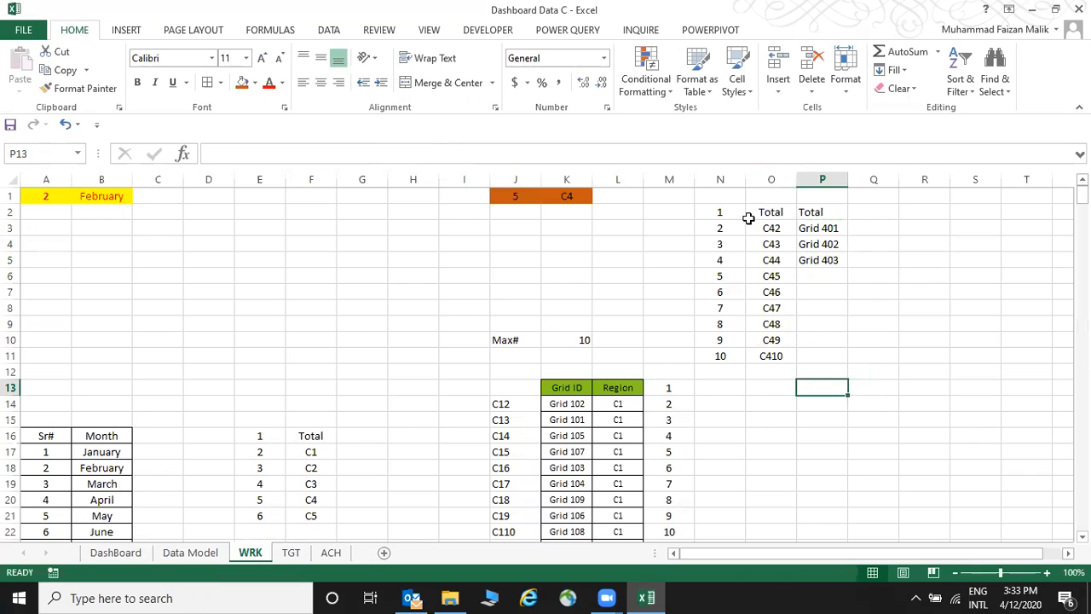
# Return to the DashBoard sheet and choose Total in the region list box.
pyautogui.click(115, 552)
pyautogui.click(251, 552)
pyautogui.click(195, 552)
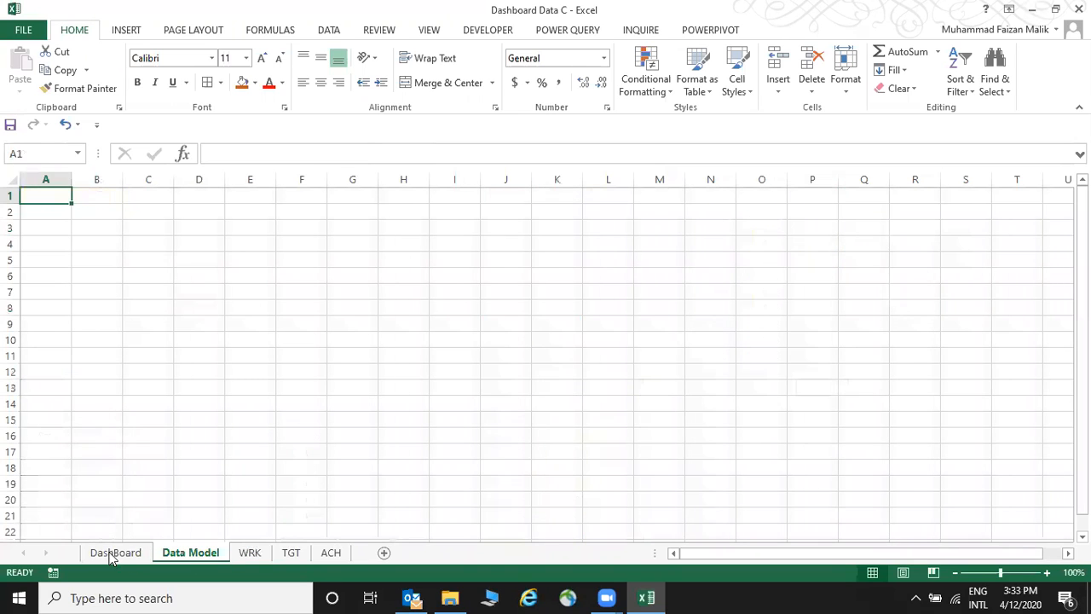
pyautogui.click(115, 552)
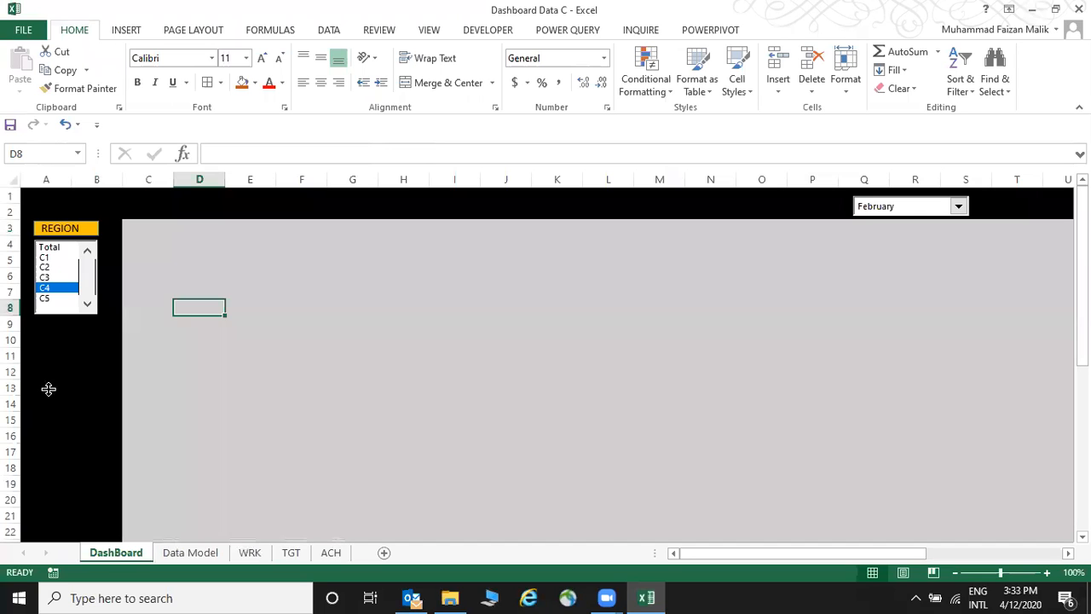
pyautogui.click(76, 235)
pyautogui.click(77, 248)
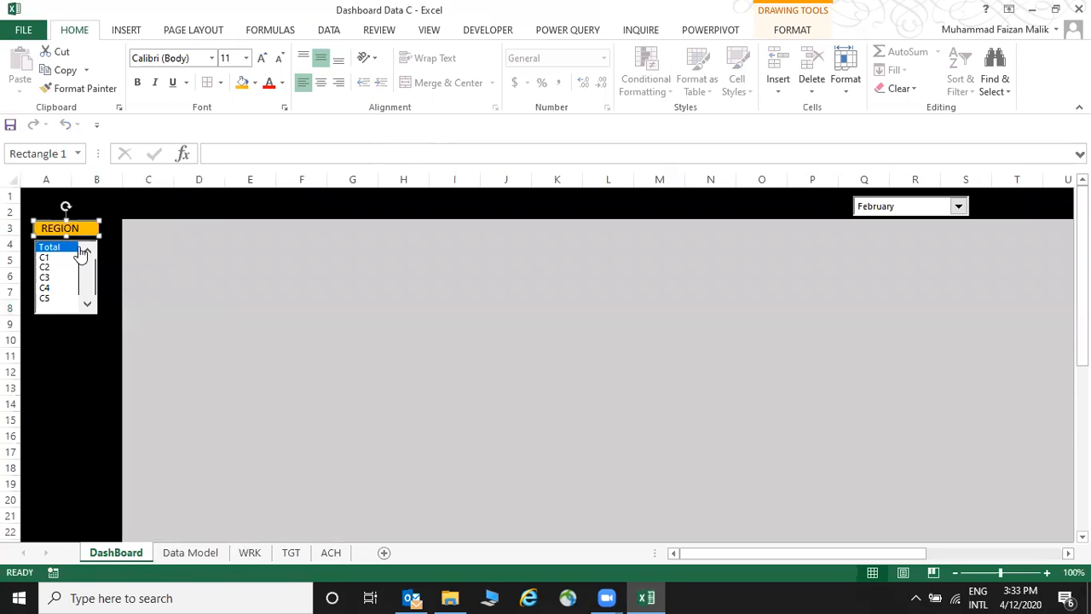
# Duplicate the region list box and place the copy below the original, over rows 11 to 15.
pyautogui.rightClick(90, 246)
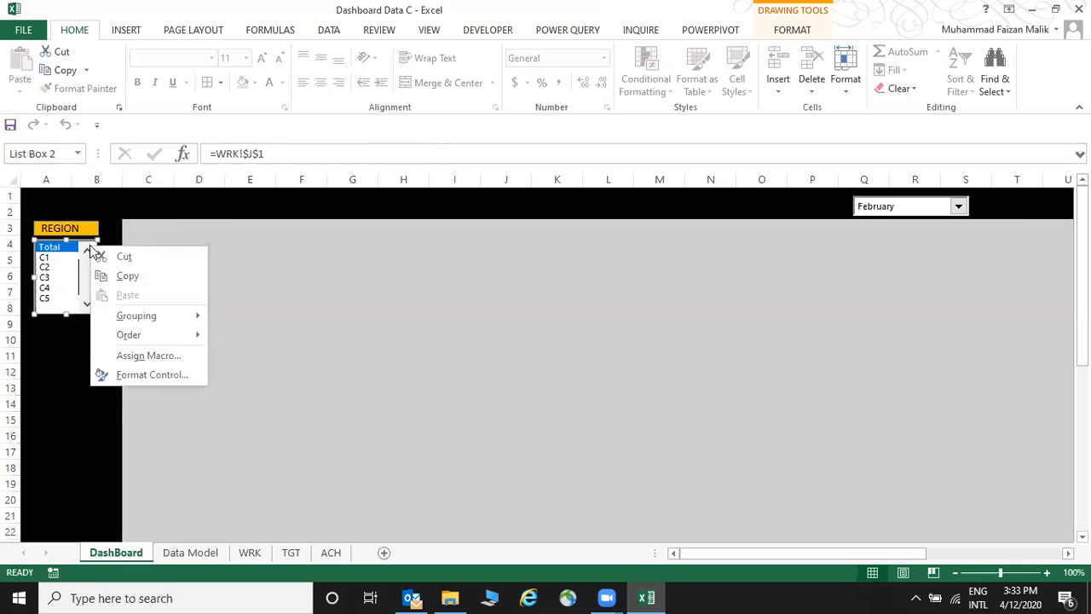
pyautogui.click(114, 276)
pyautogui.hotkey('ctrl', 'v')
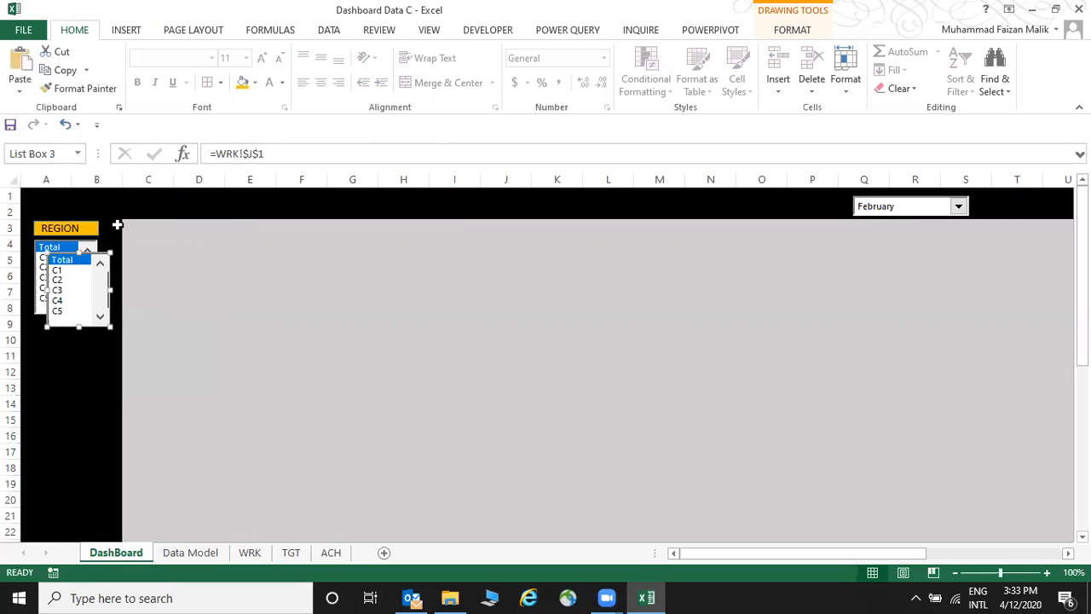
pyautogui.moveTo(100, 256); pyautogui.dragTo(83, 356)
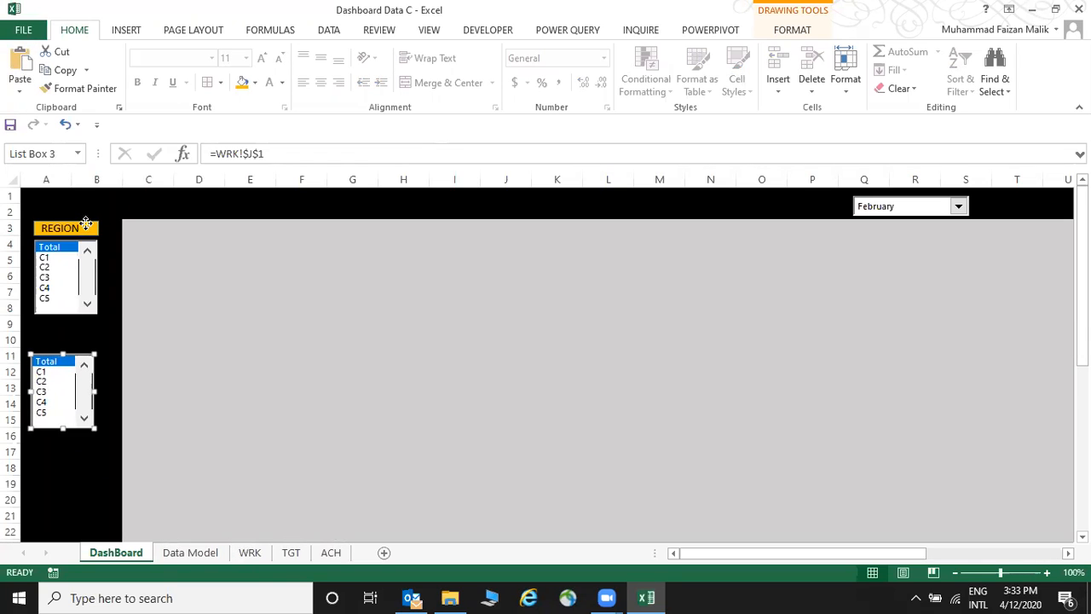
# Duplicate the REGION heading shape and place the copy directly above the second list box.
pyautogui.click(88, 226)
pyautogui.hotkey('ctrl', 'c')
pyautogui.click(55, 322)
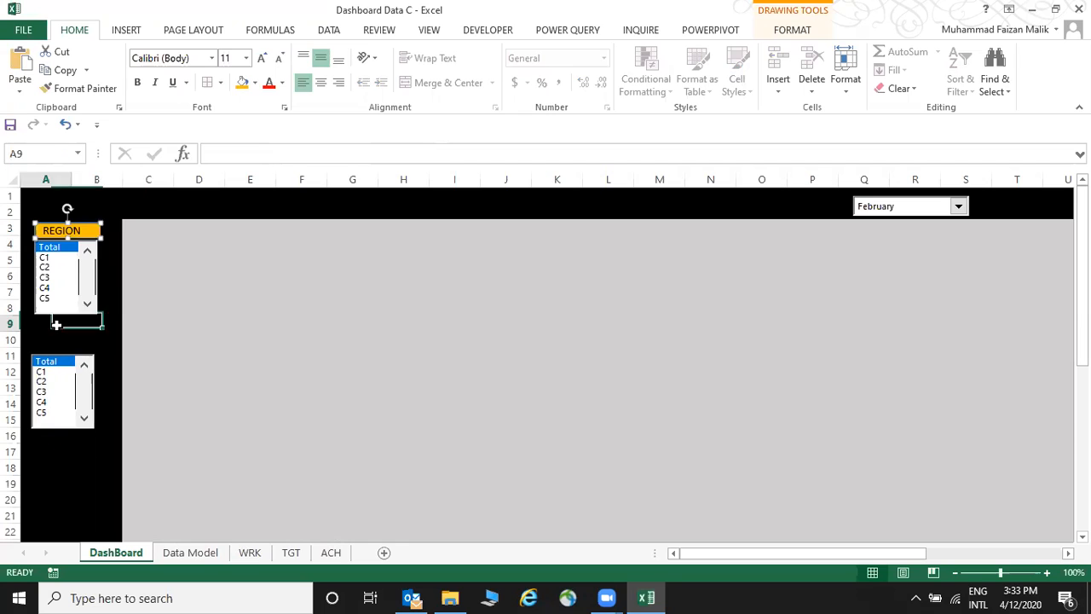
pyautogui.hotkey('ctrl', 'v')
pyautogui.moveTo(68, 328); pyautogui.dragTo(80, 335)
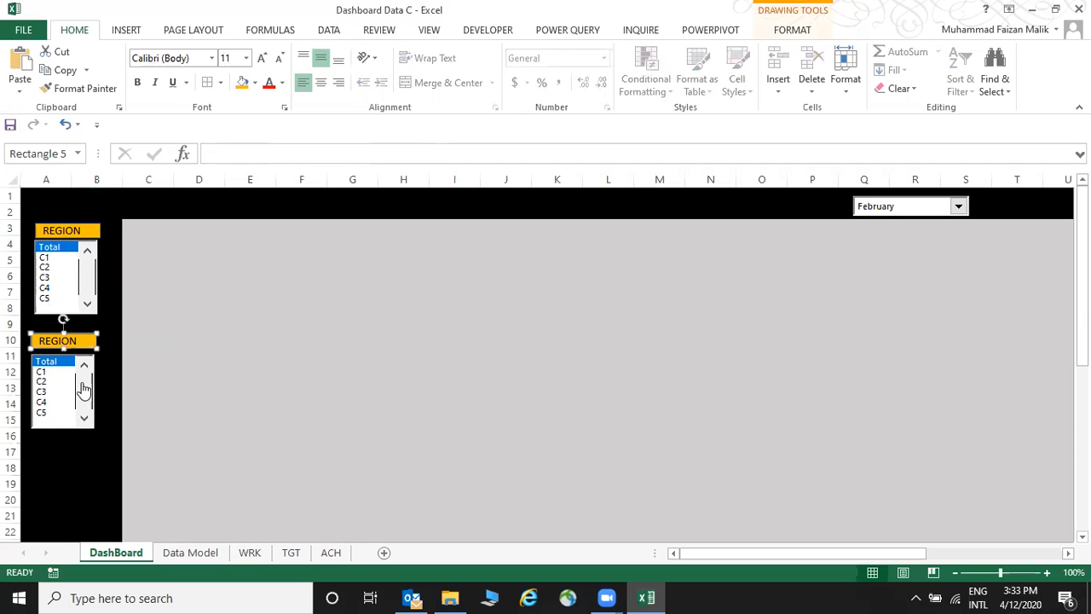
# Set the second list box's input range to WRK!$P$3:$P$11.
pyautogui.rightClick(58, 365)
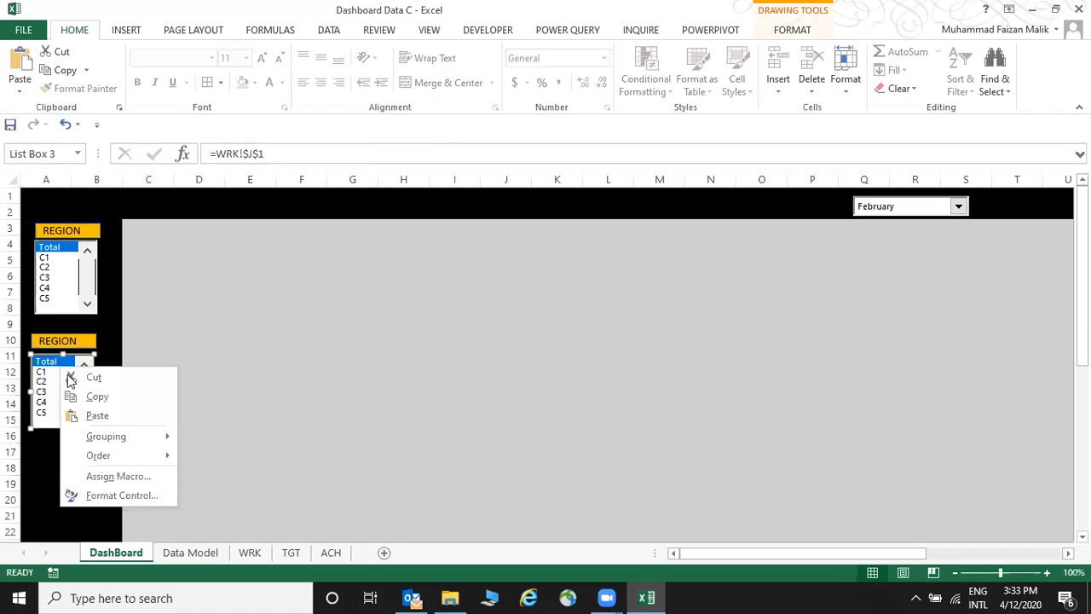
pyautogui.click(117, 495)
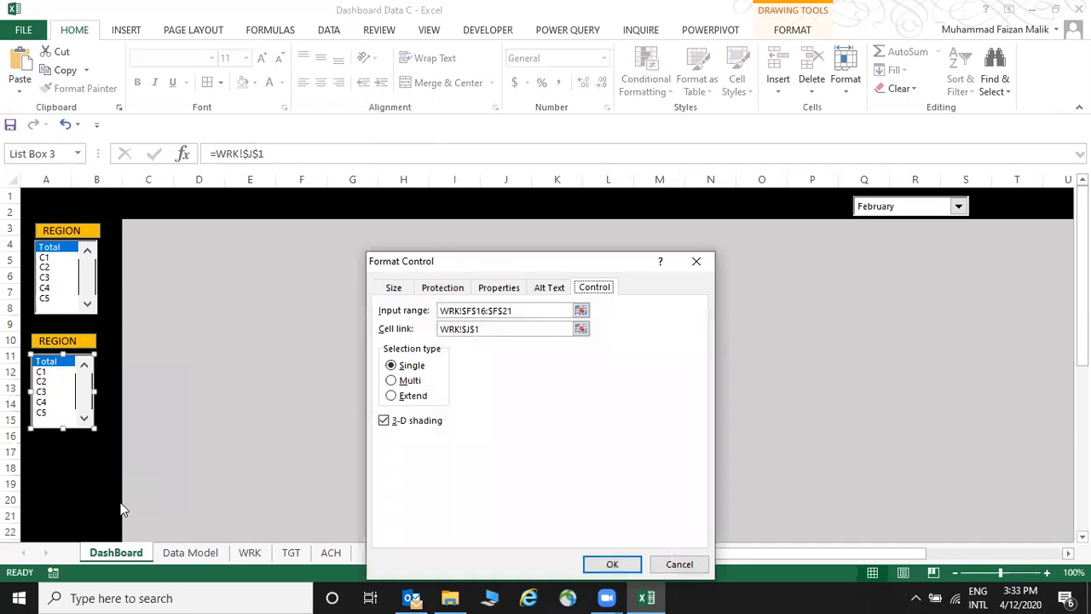
pyautogui.click(580, 310)
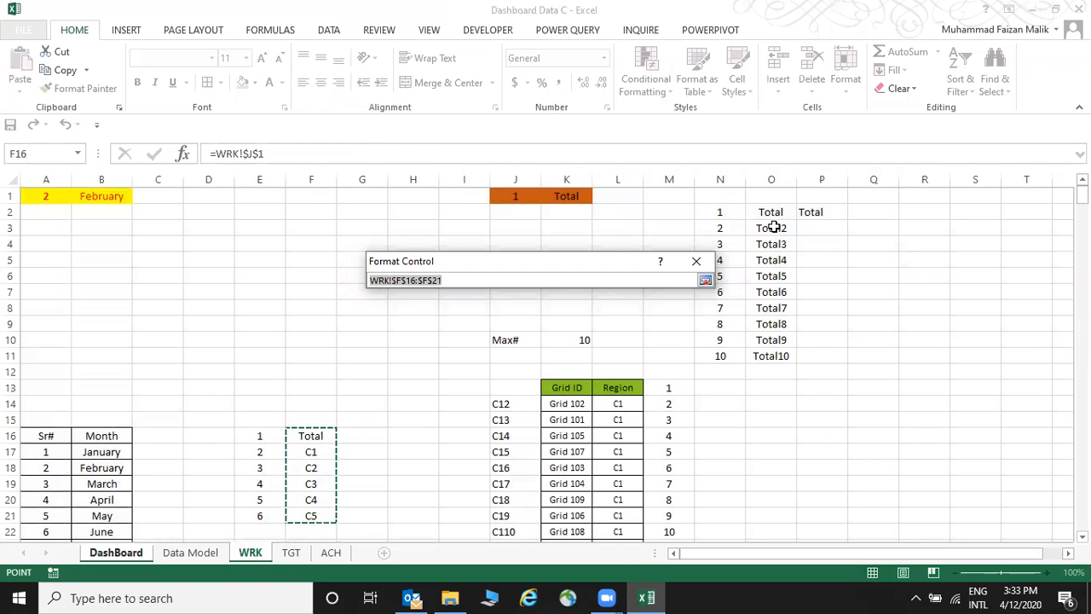
pyautogui.moveTo(773, 228); pyautogui.dragTo(779, 309)
pyautogui.moveTo(816, 227); pyautogui.dragTo(831, 354)
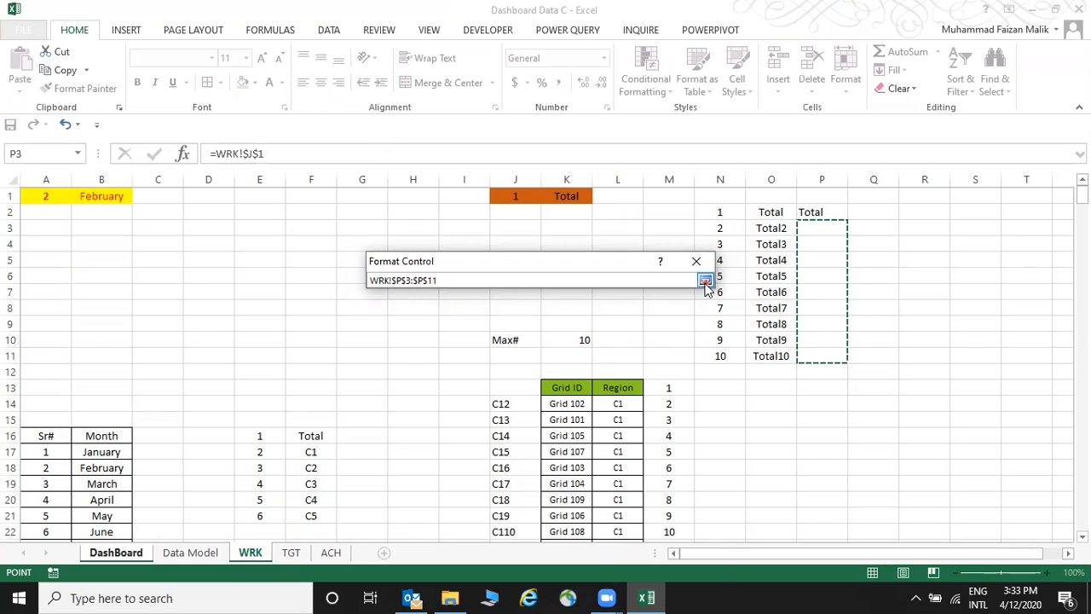
pyautogui.click(705, 279)
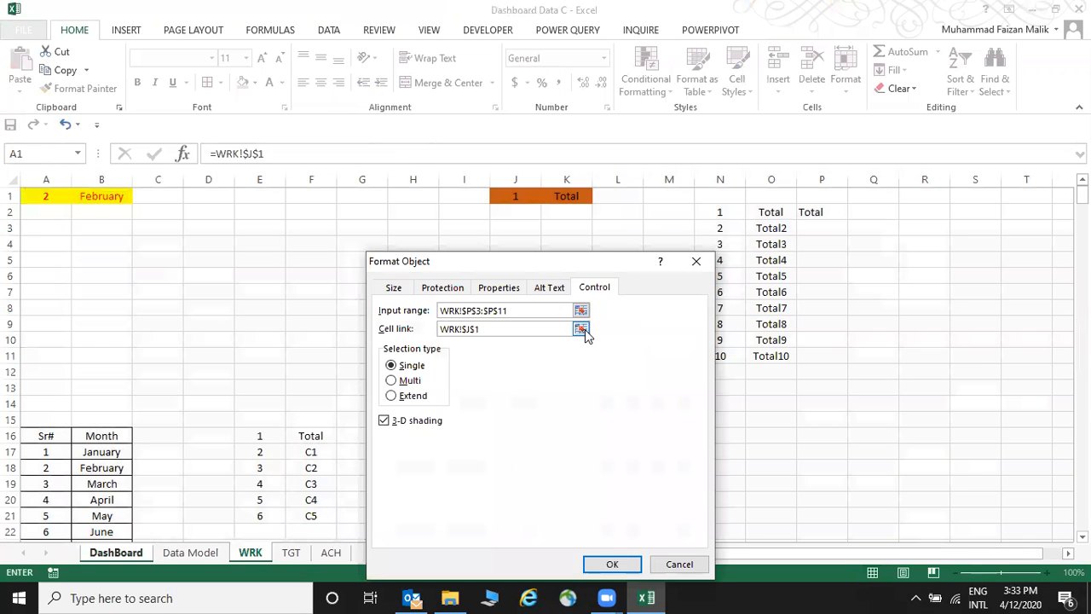
# Link the second list box to cell WRK!$N$1 and apply the control settings.
pyautogui.click(586, 330)
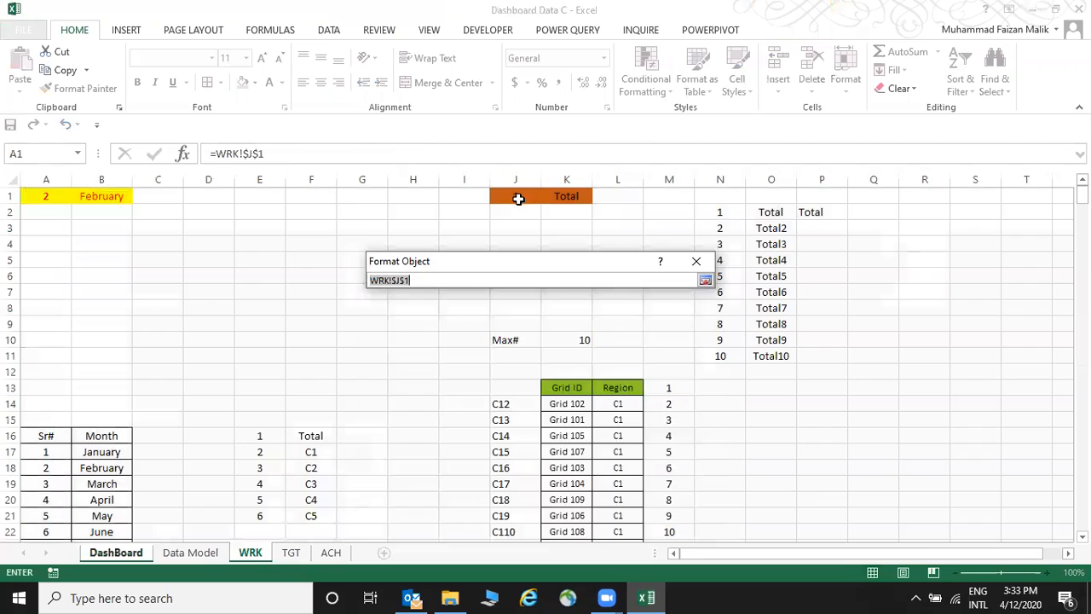
pyautogui.click(518, 197)
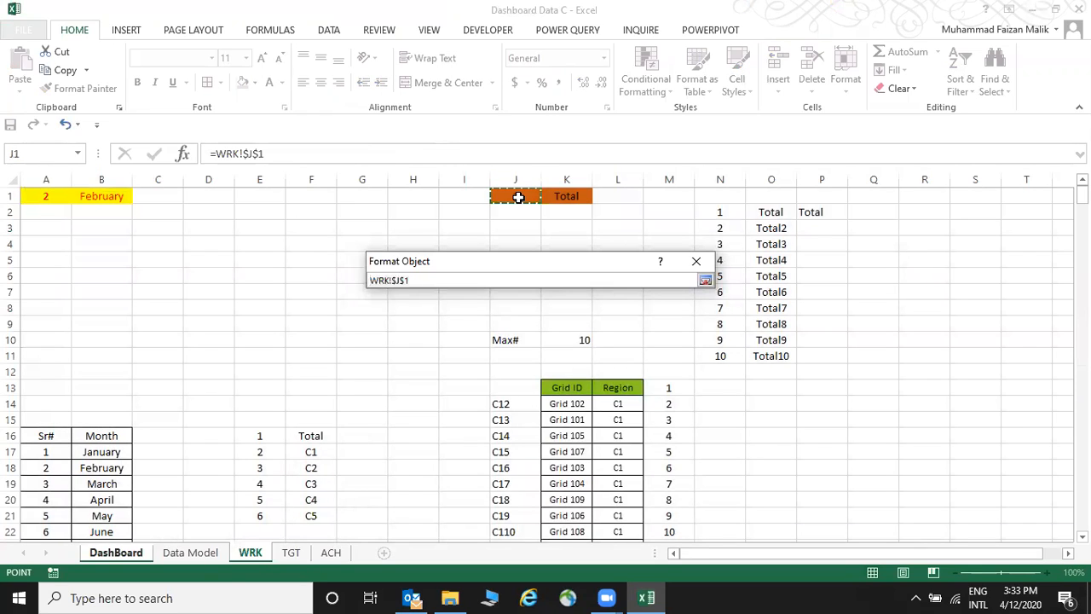
pyautogui.click(726, 212)
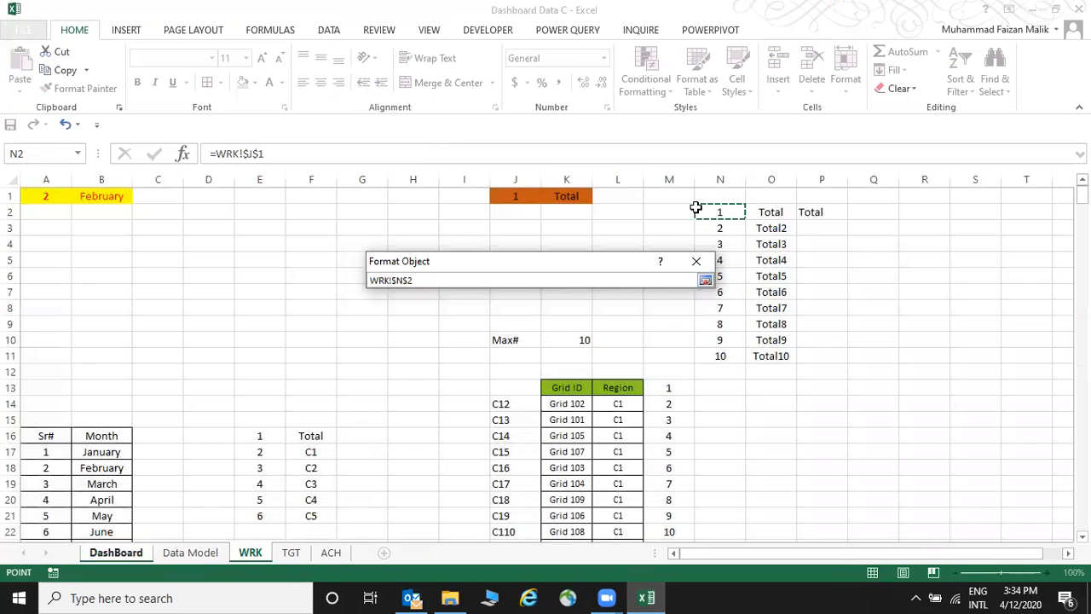
pyautogui.click(523, 196)
pyautogui.click(723, 212)
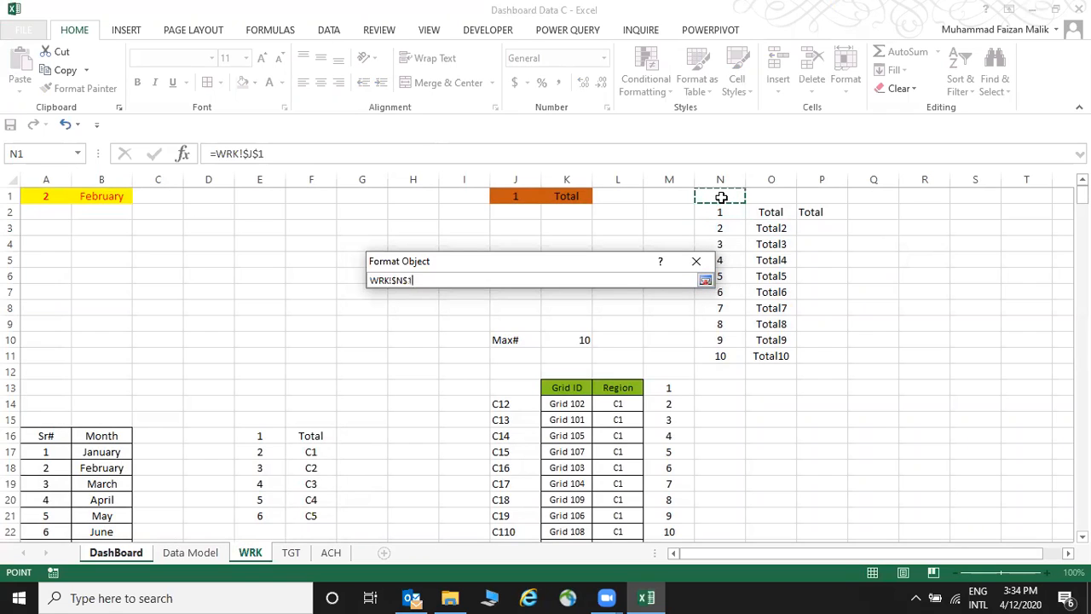
pyautogui.click(706, 280)
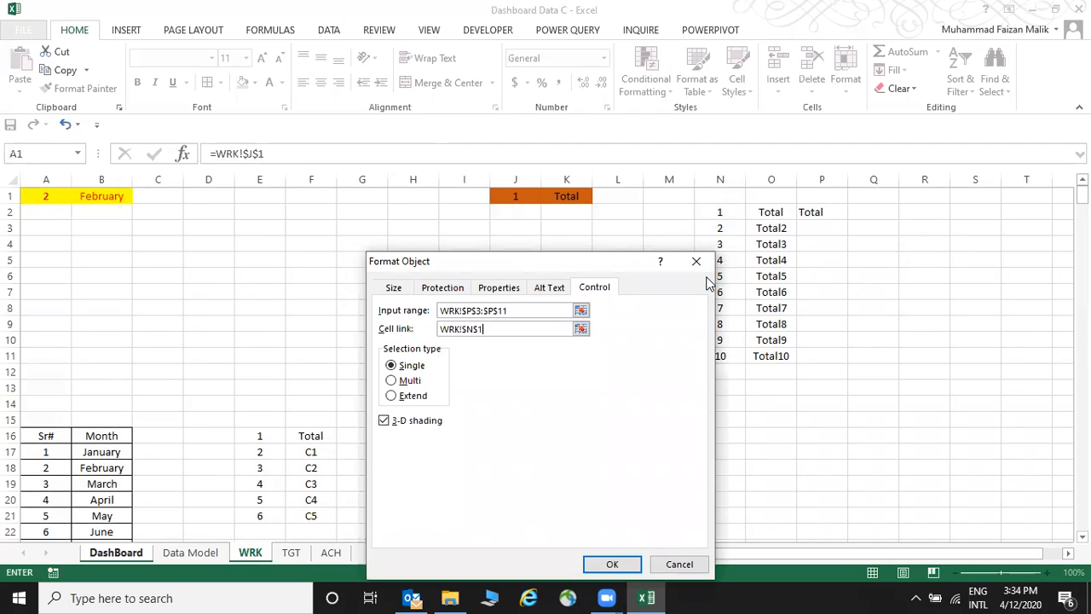
pyautogui.click(612, 565)
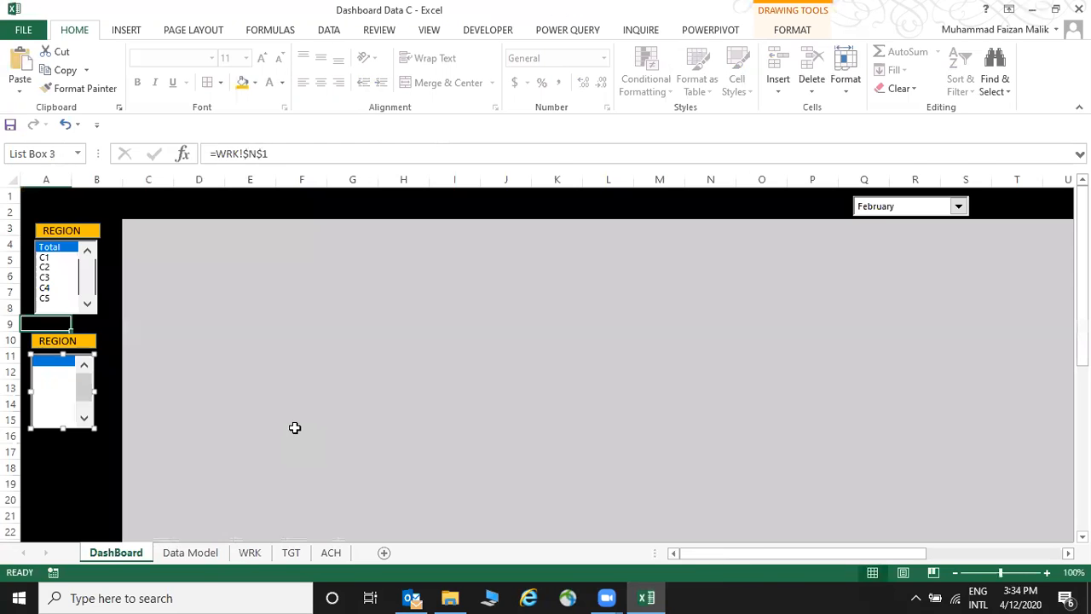
# Fill cell N1 on the WRK sheet with green and copy its formatting to cell O1.
pyautogui.click(253, 554)
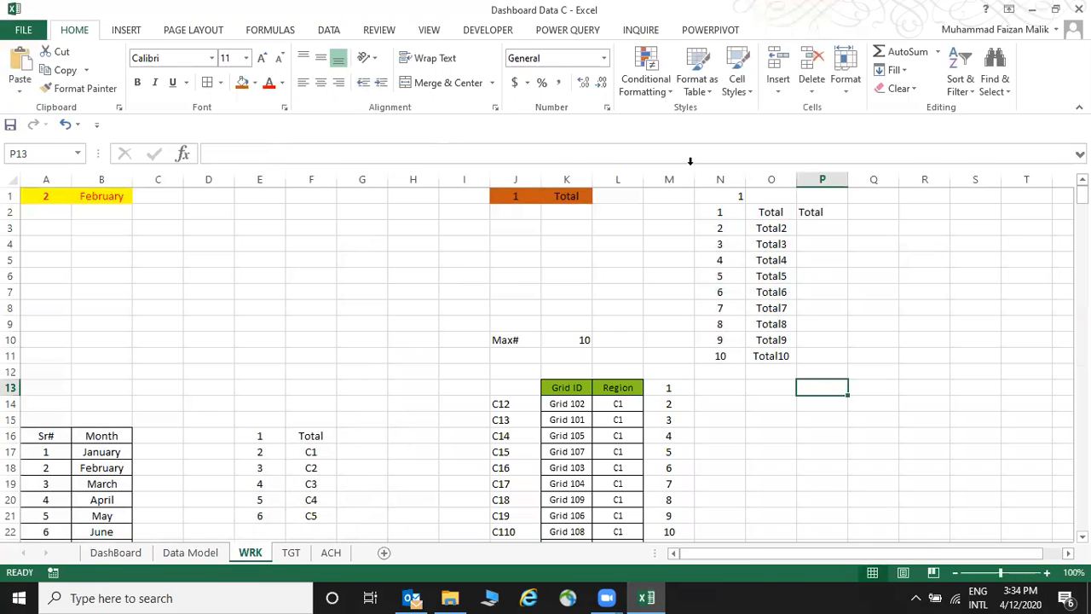
pyautogui.click(733, 199)
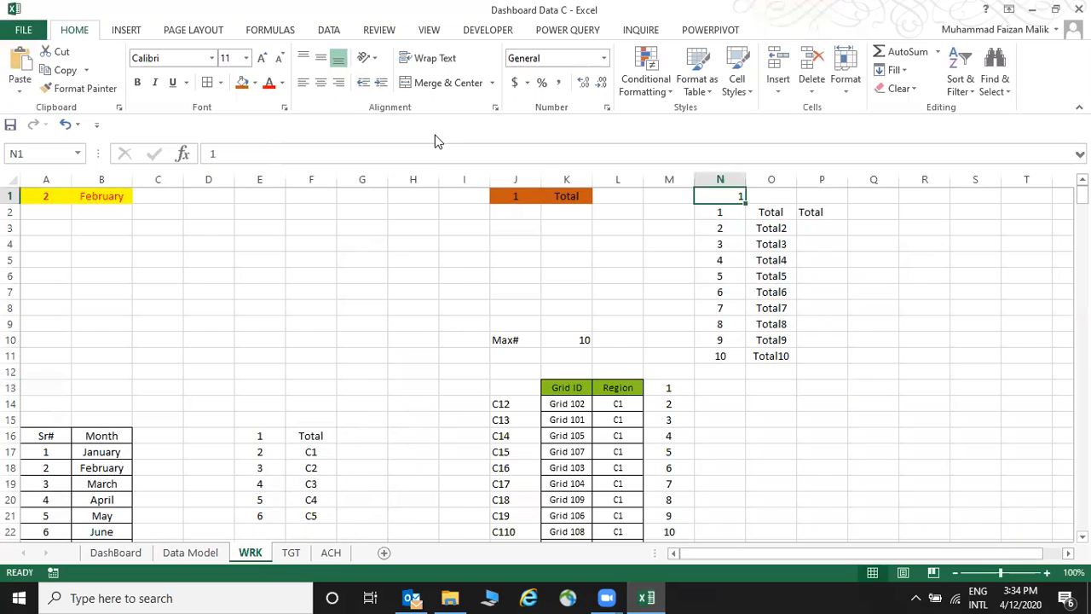
pyautogui.click(255, 83)
pyautogui.click(301, 214)
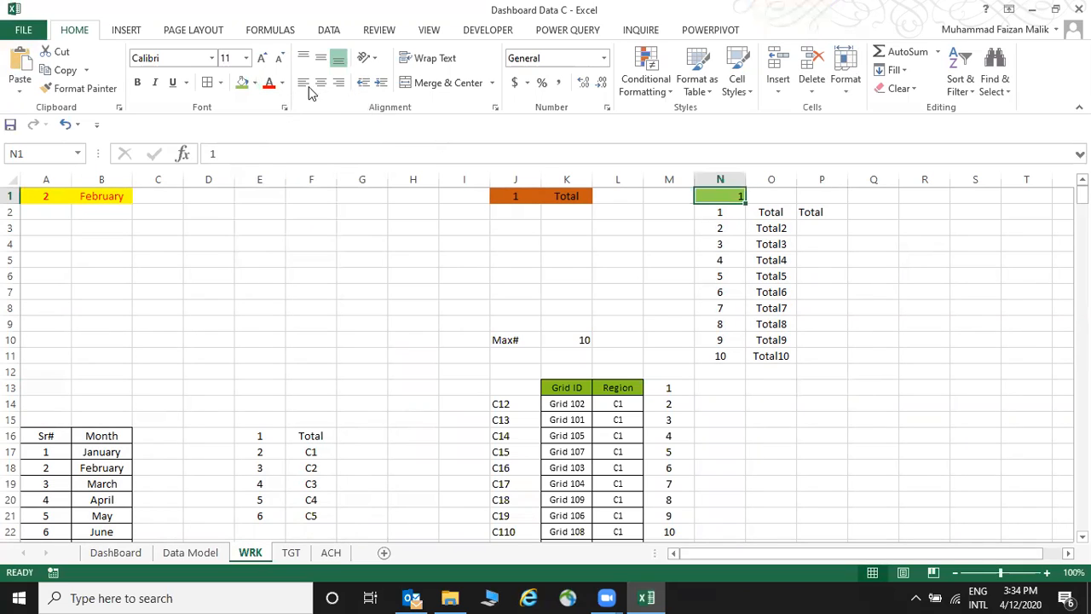
pyautogui.click(81, 88)
pyautogui.click(761, 194)
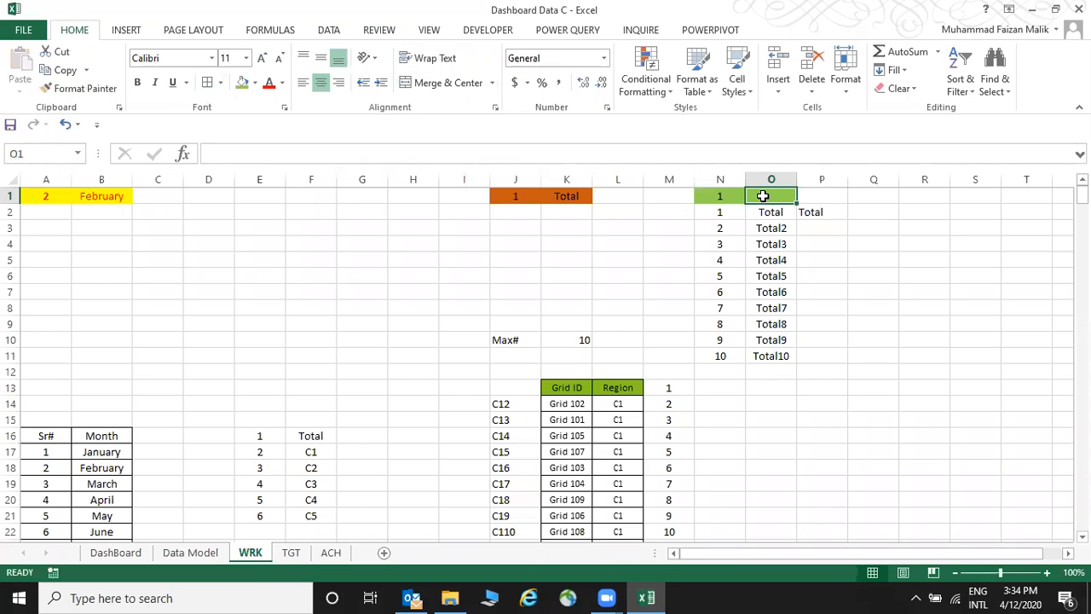
pyautogui.write('=')
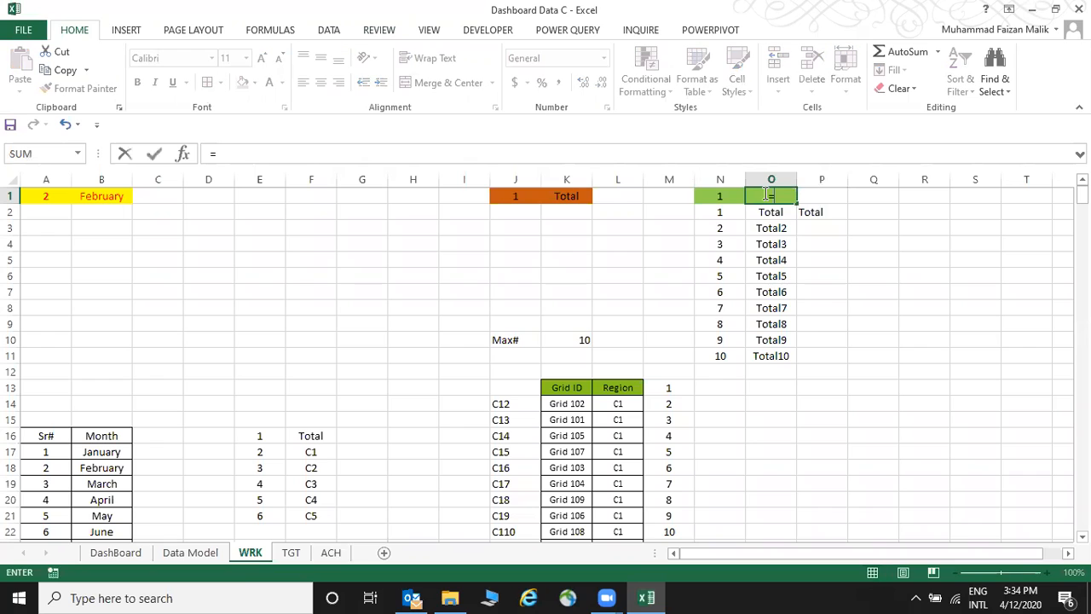
pyautogui.write('vloo')
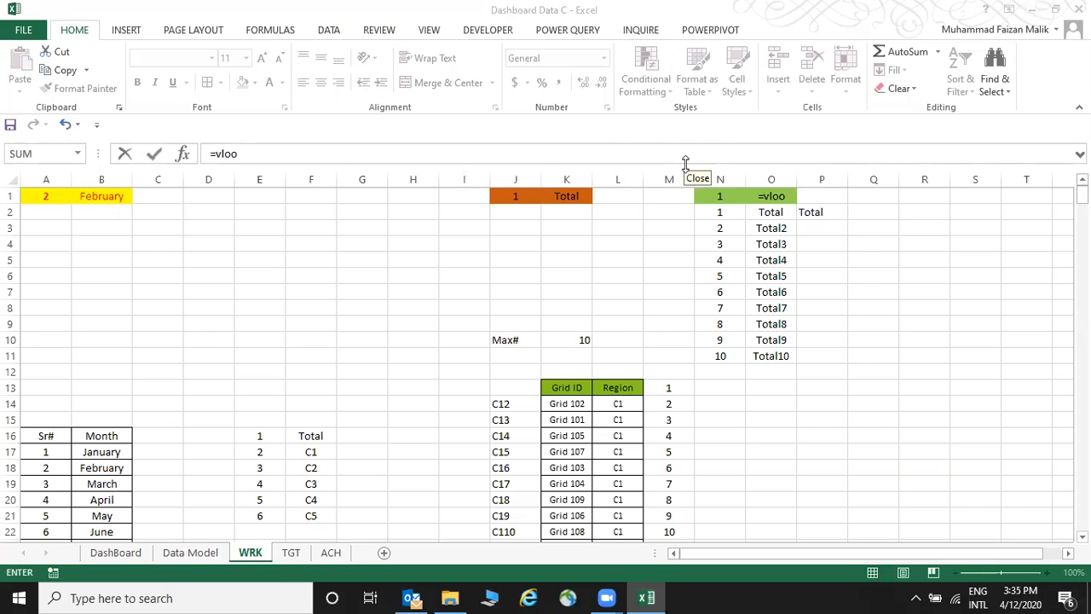
pyautogui.click(796, 193)
pyautogui.press('Escape')
pyautogui.press('Escape')
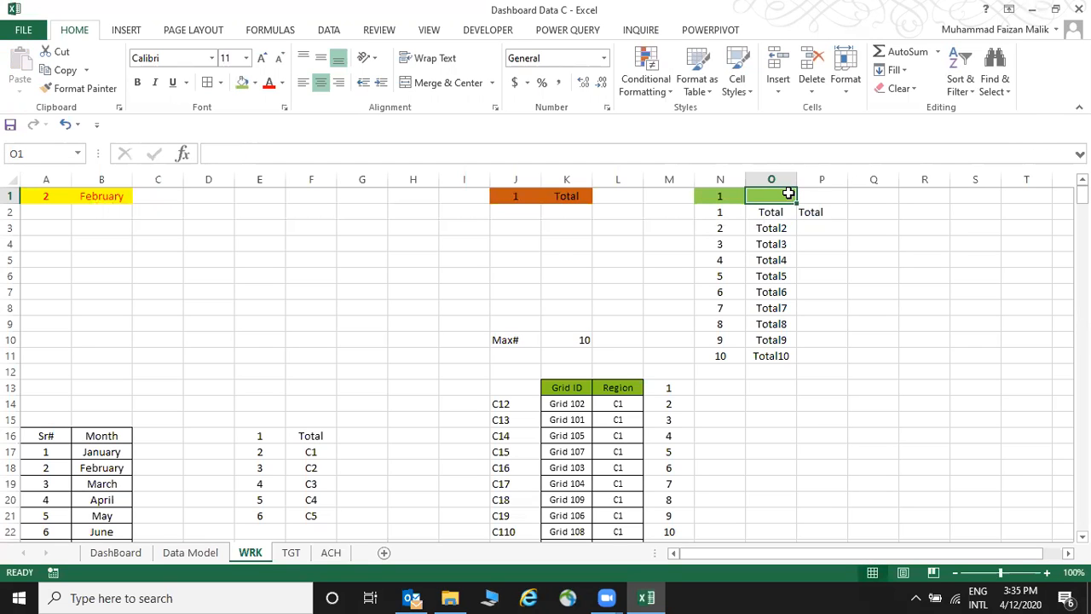
# Enter =VLOOKUP(N1,N2:P11,3,0) in cell O1 to return the name of the selected grid.
pyautogui.write('=vlookup(')
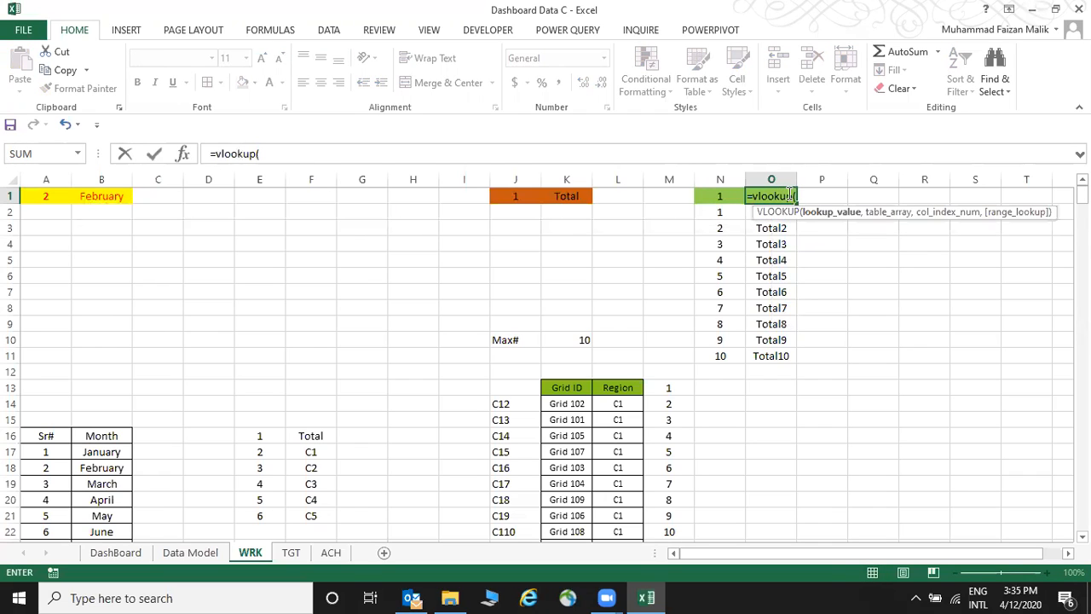
pyautogui.press('Left')
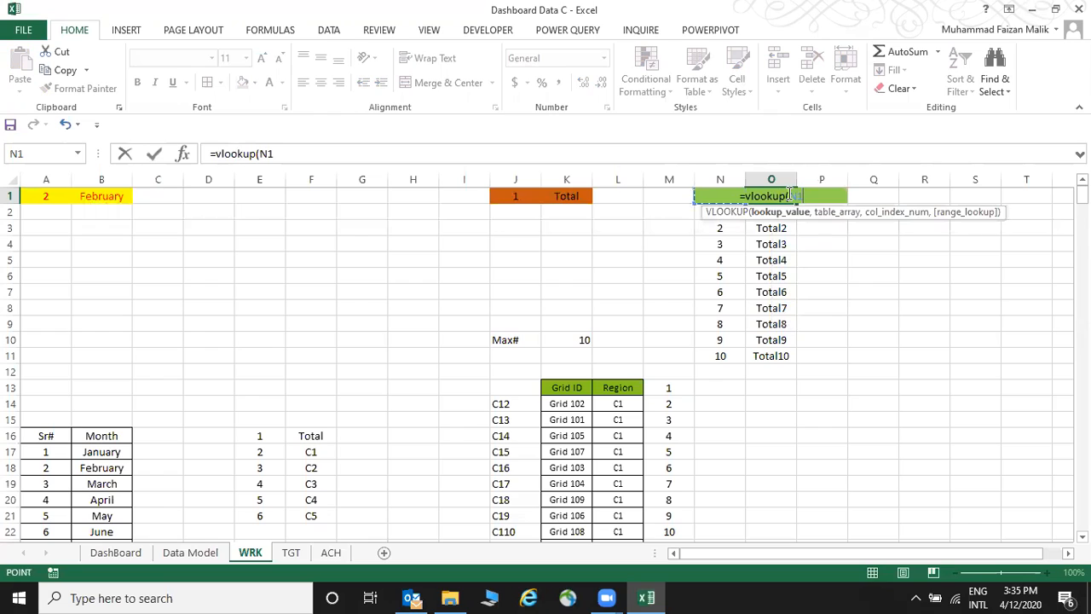
pyautogui.write(',')
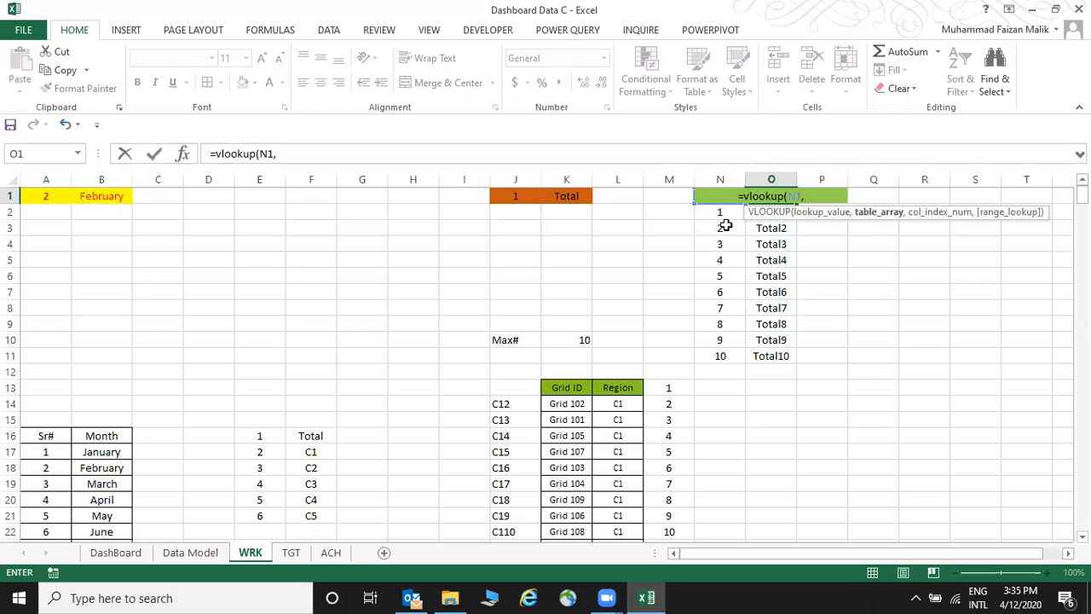
pyautogui.moveTo(722, 212); pyautogui.dragTo(790, 355)
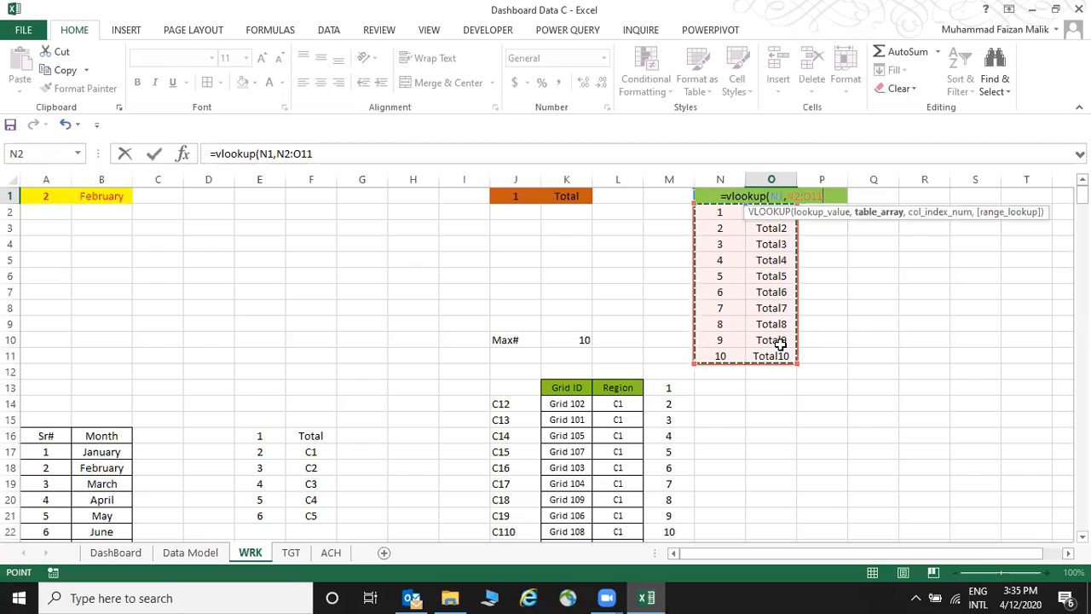
pyautogui.hotkey('shift', 'Right')
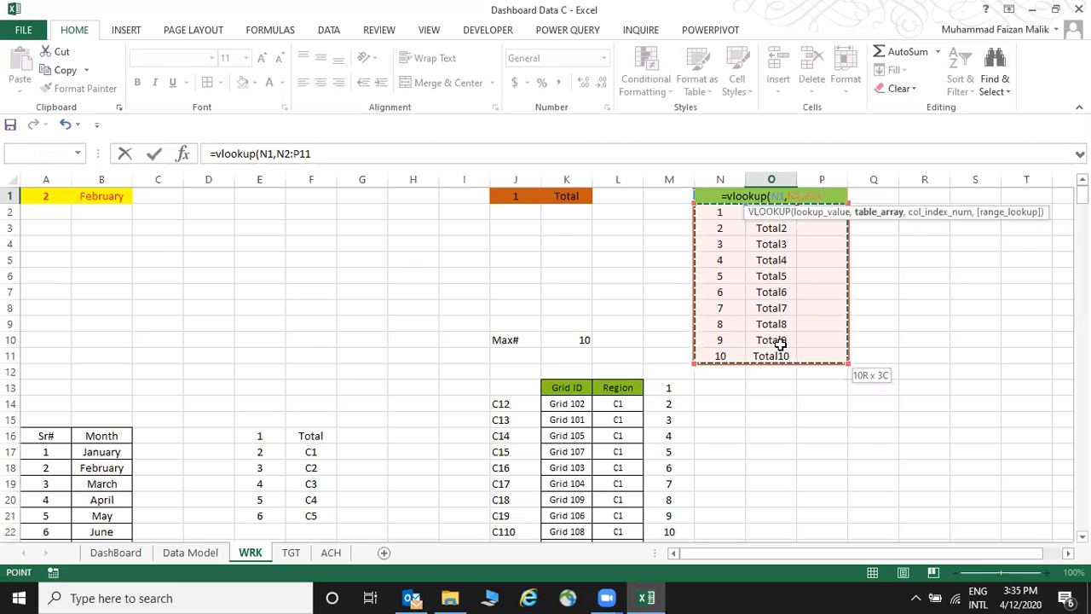
pyautogui.write(',3,0)')
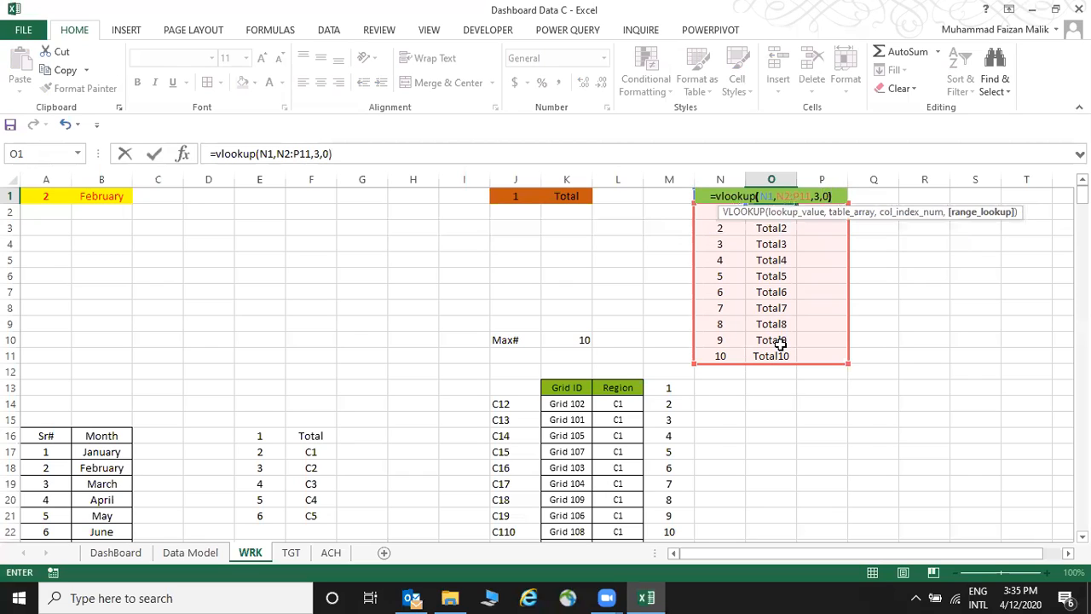
pyautogui.press('Return')
# Make the lookup table range in O1's VLOOKUP formula absolute as $N$2:$P$11.
pyautogui.click(782, 196)
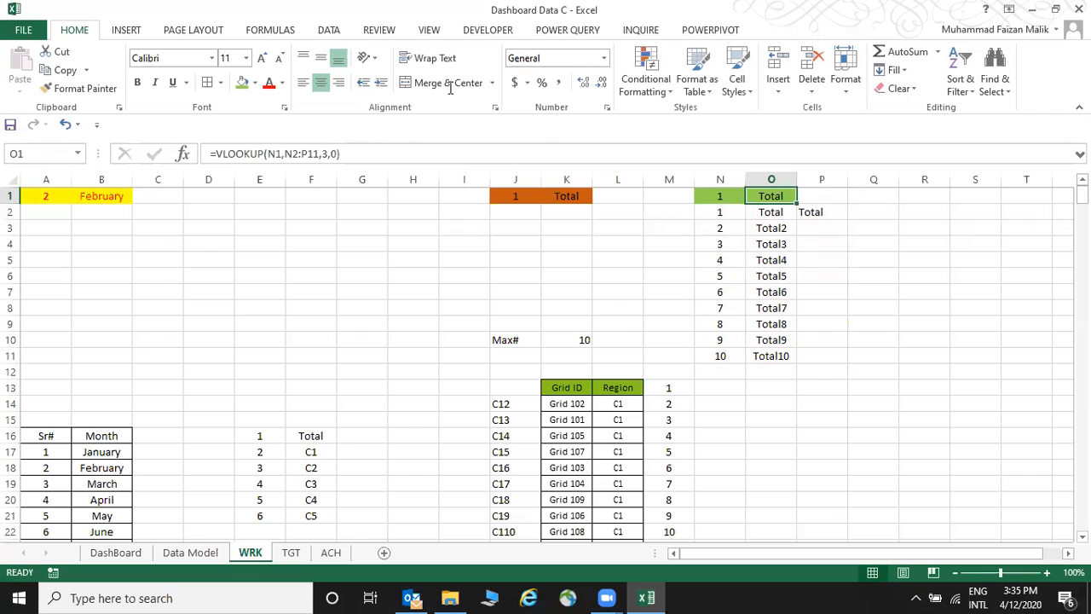
pyautogui.click(293, 154)
pyautogui.press('F4')
pyautogui.click(320, 154)
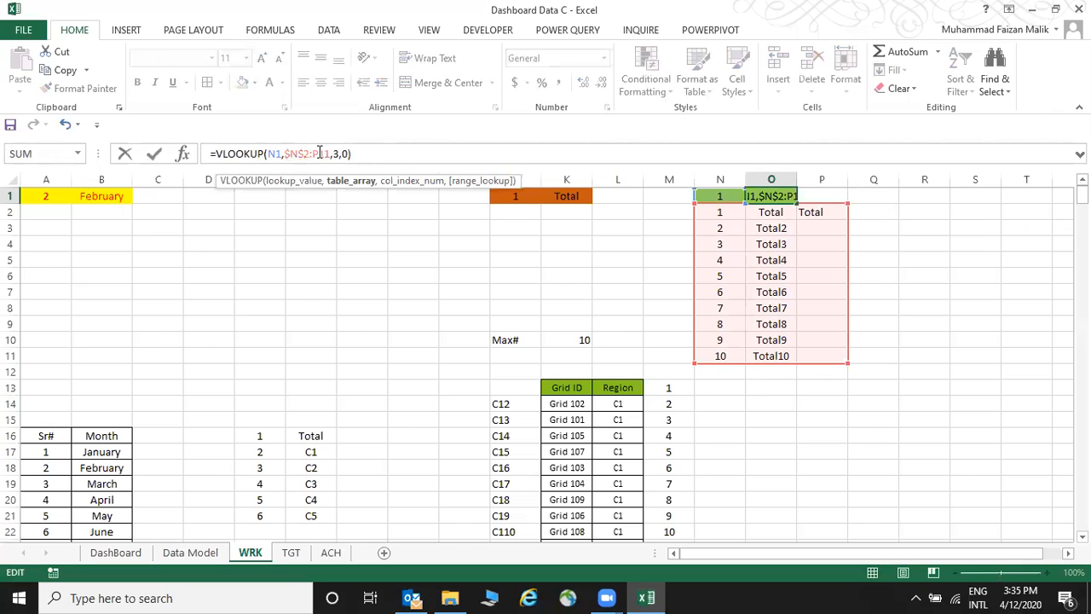
pyautogui.press('F4')
pyautogui.press('Return')
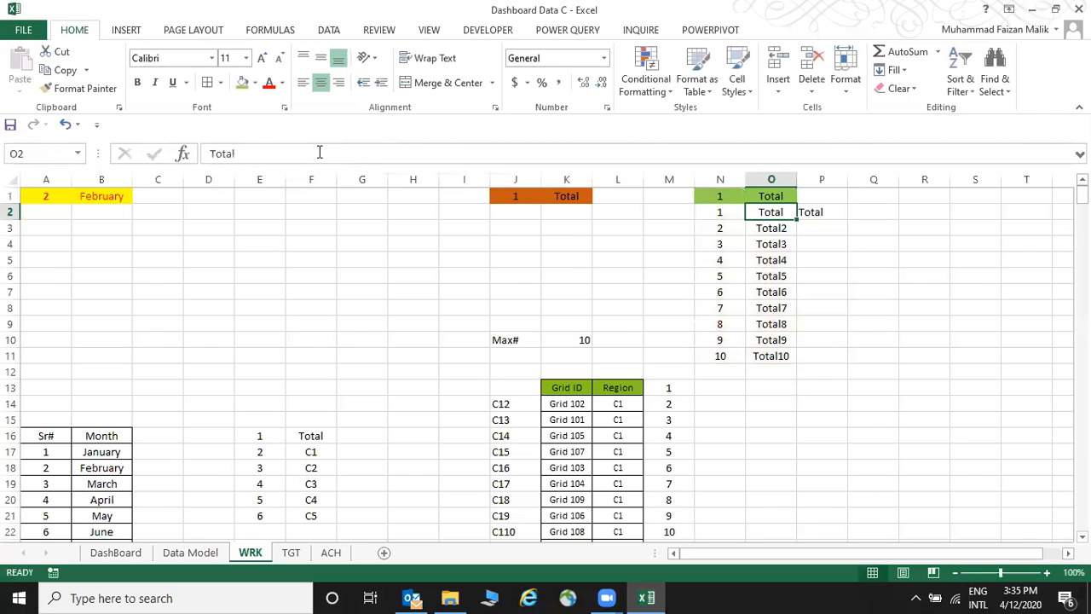
pyautogui.press('Up')
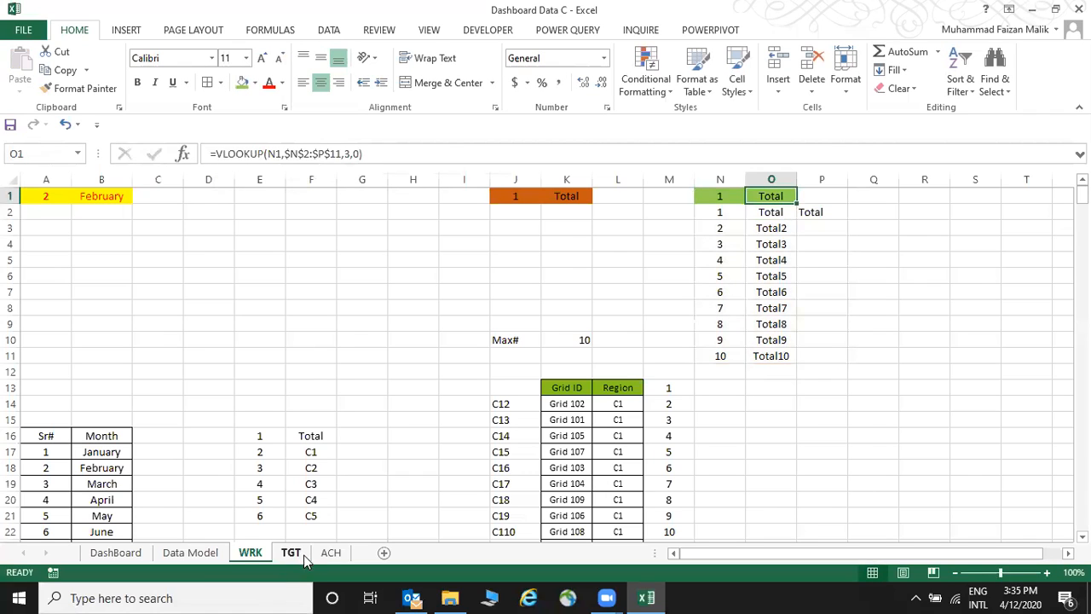
# Test the dashboard's region list with C2 and Total, checking the second list box and the WRK helper cells.
pyautogui.click(107, 554)
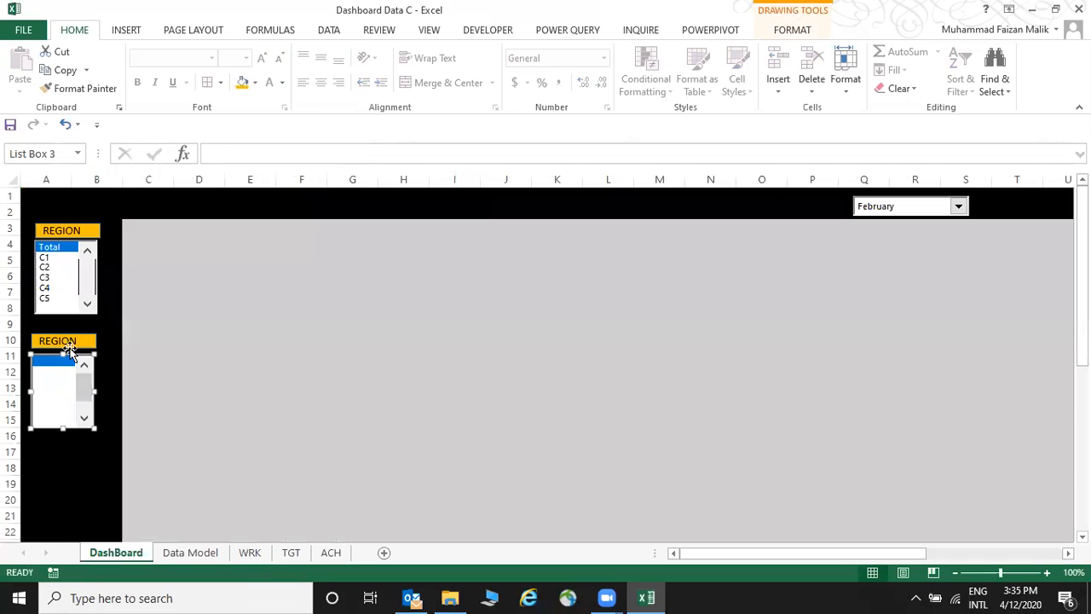
pyautogui.click(41, 267)
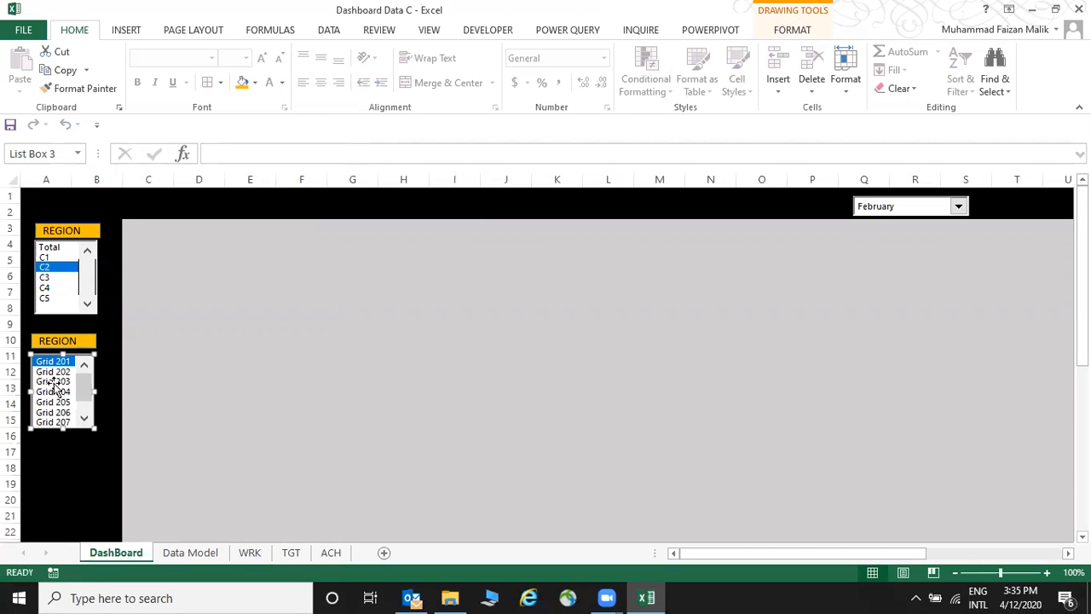
pyautogui.click(83, 343)
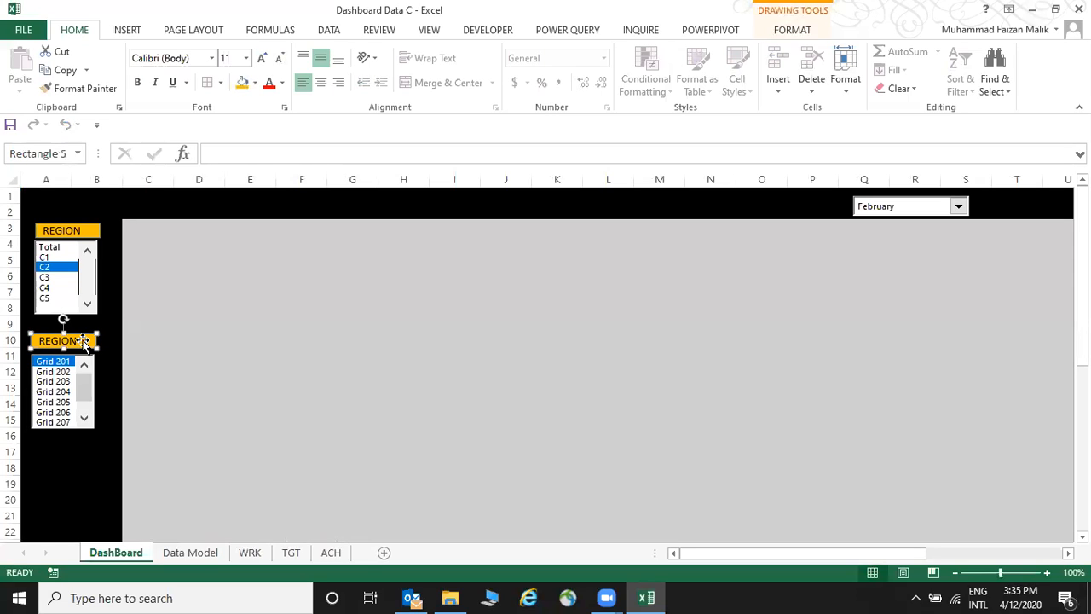
pyautogui.click(44, 248)
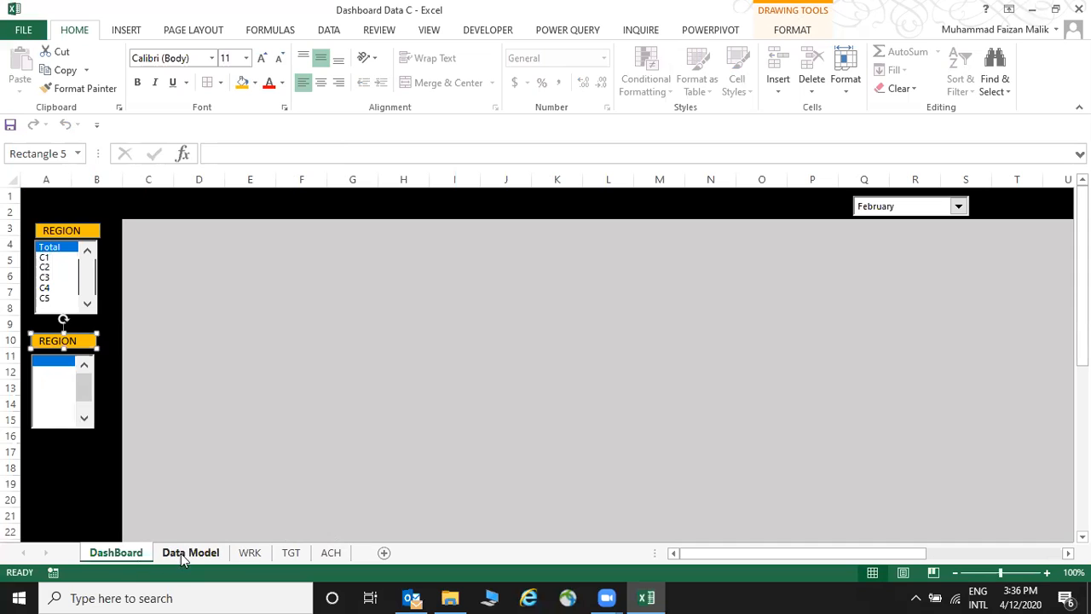
pyautogui.click(246, 555)
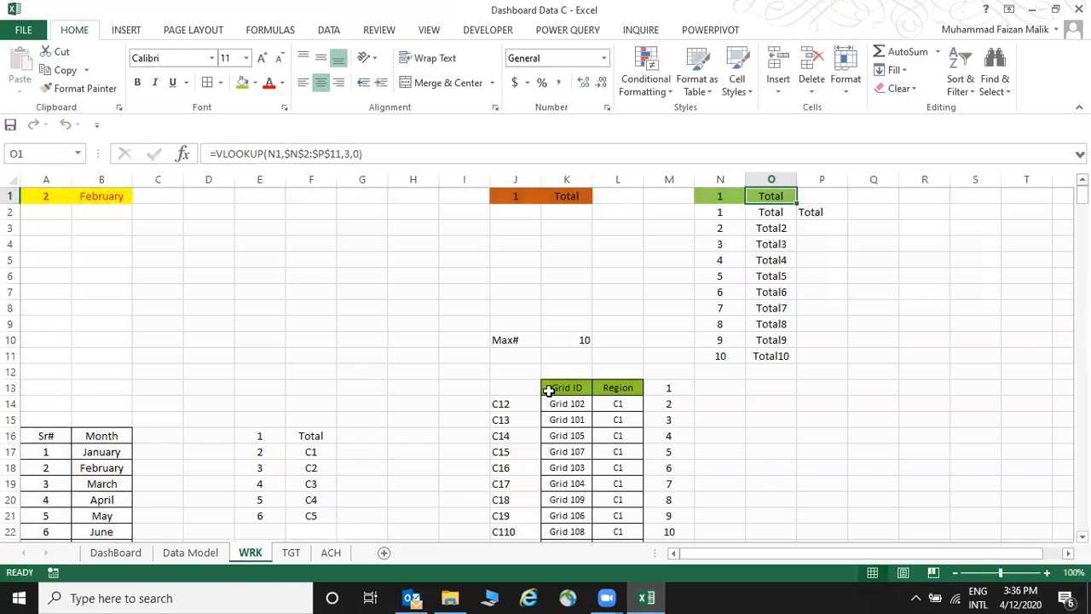
pyautogui.click(522, 388)
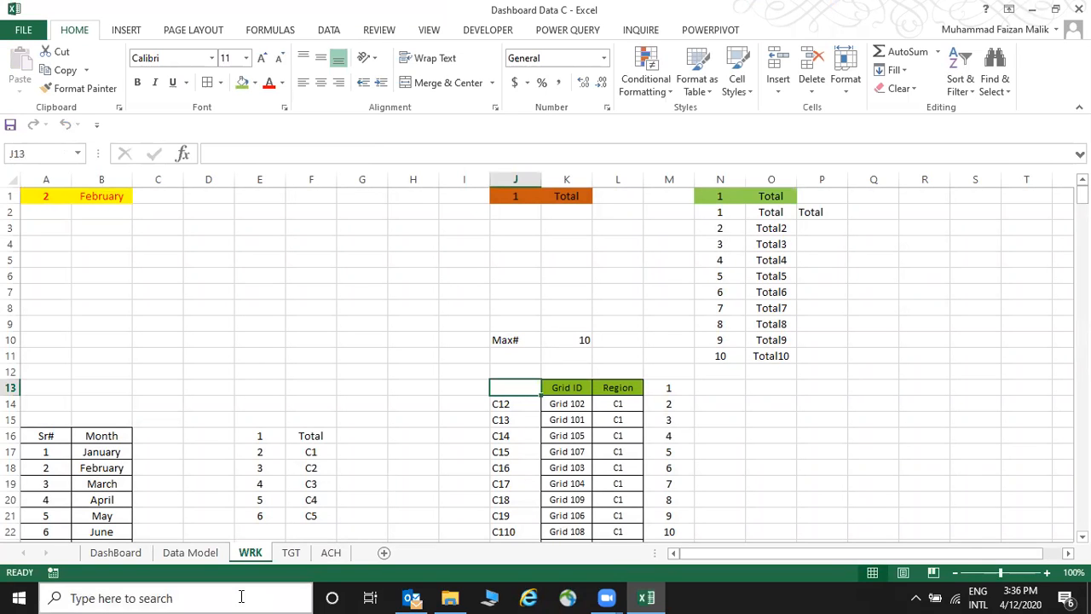
# Change the second DashBoard list box's input range to WRK!$P$2:$P$11 so it includes the Total entry.
pyautogui.click(115, 552)
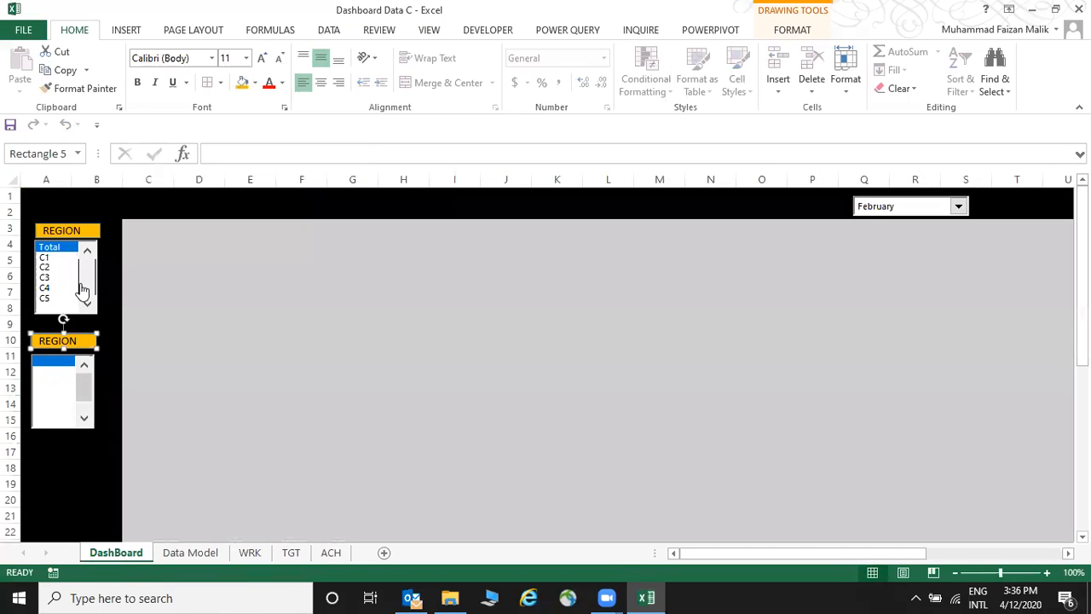
pyautogui.rightClick(49, 366)
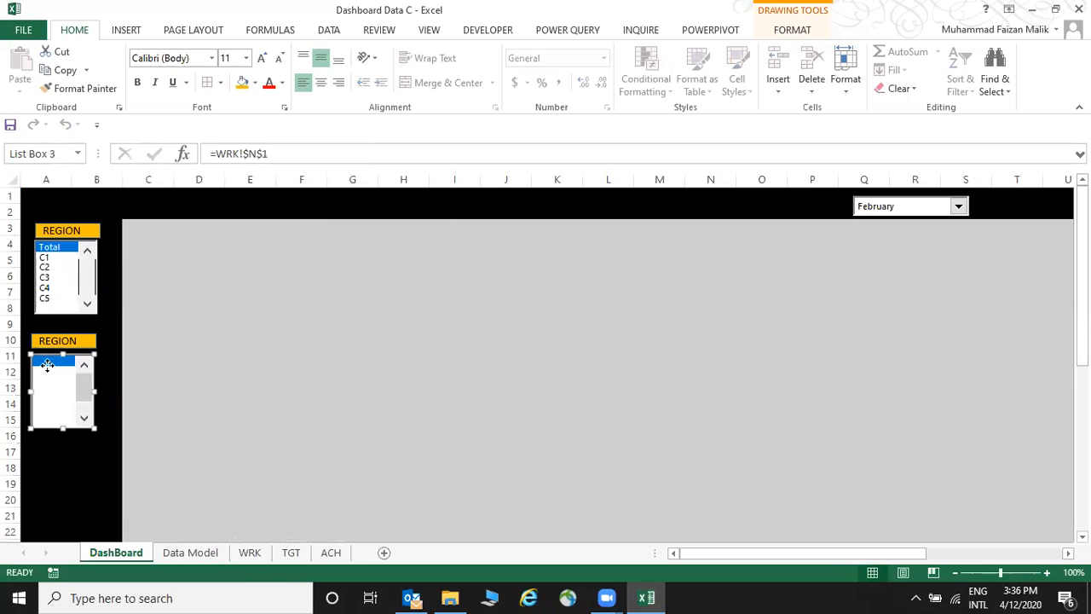
pyautogui.click(110, 495)
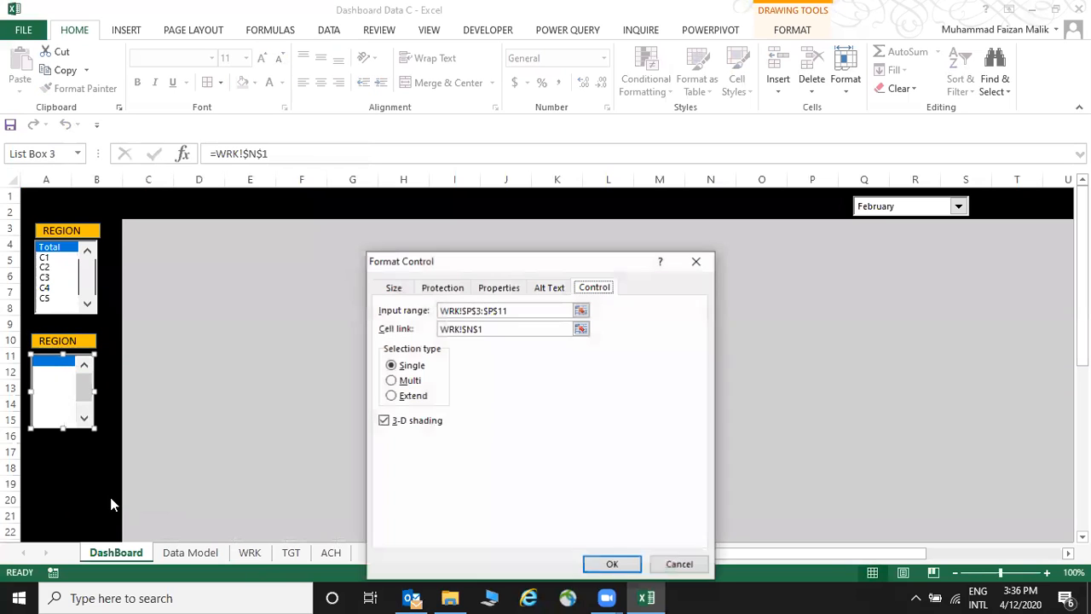
pyautogui.click(581, 312)
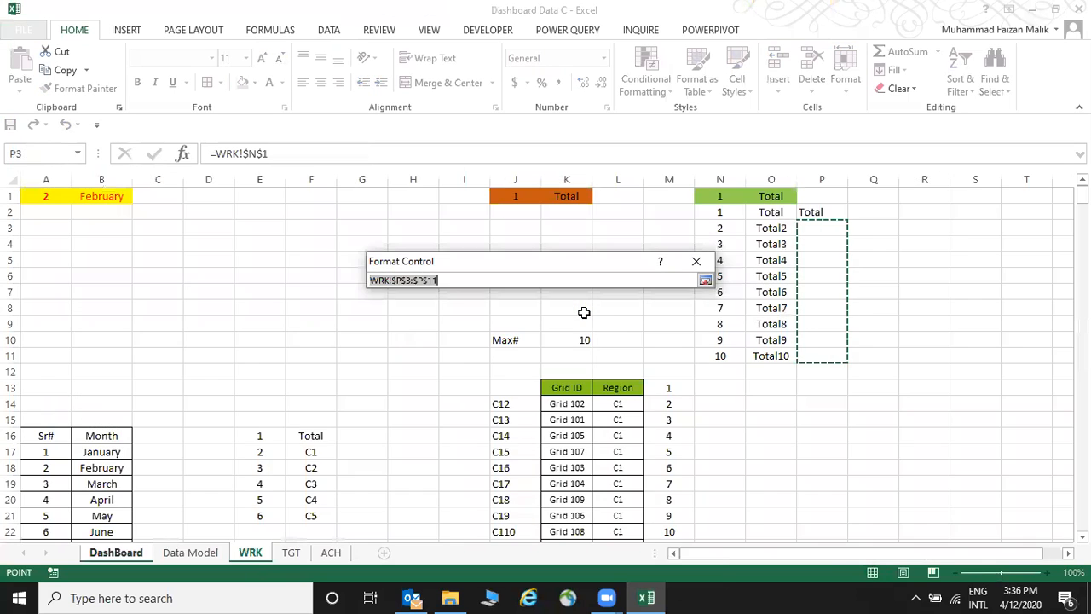
pyautogui.moveTo(827, 210); pyautogui.dragTo(826, 356)
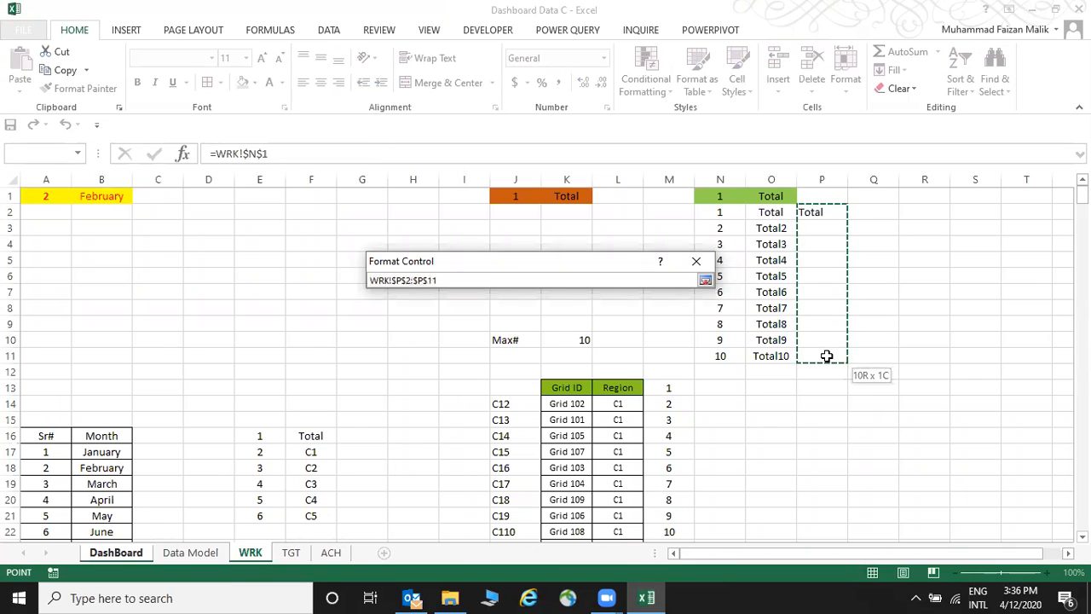
pyautogui.click(704, 280)
pyautogui.click(611, 563)
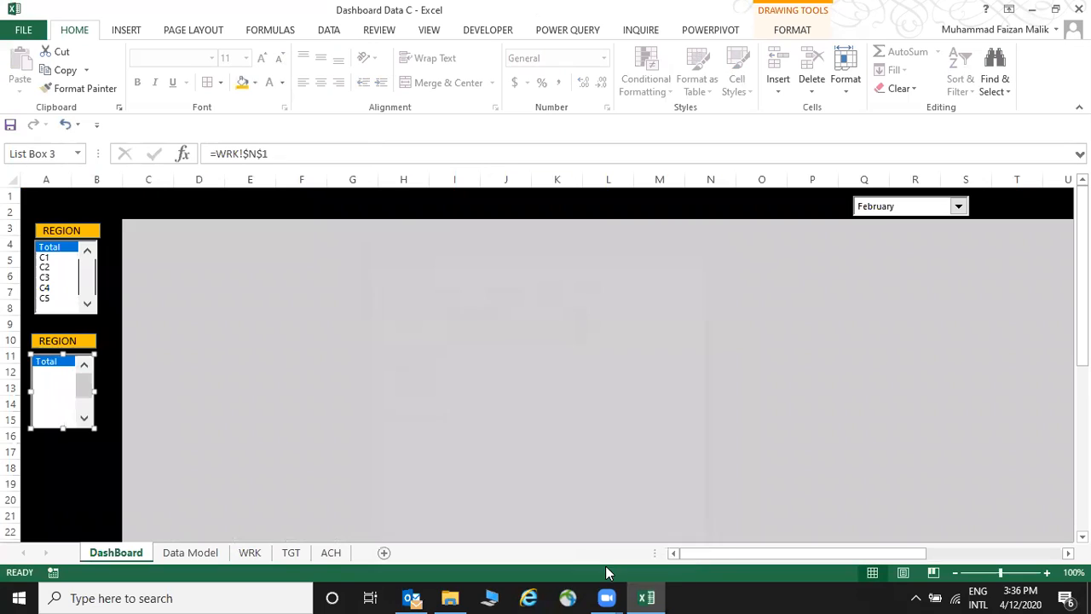
# Choose region C1 in the first list box and Grid 103 in the second to try out the linked lists.
pyautogui.click(47, 257)
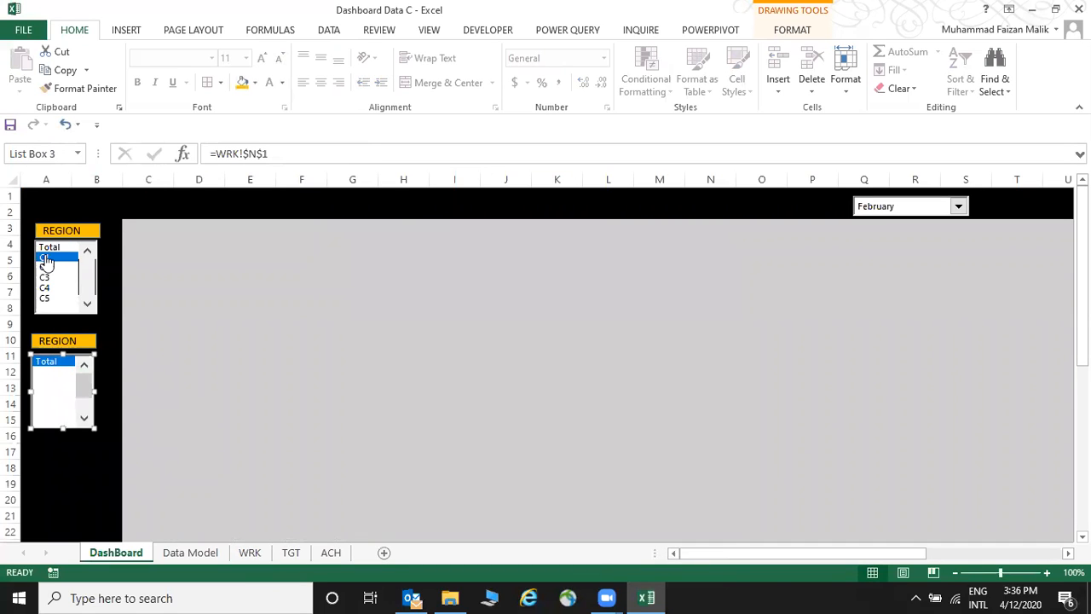
pyautogui.click(51, 392)
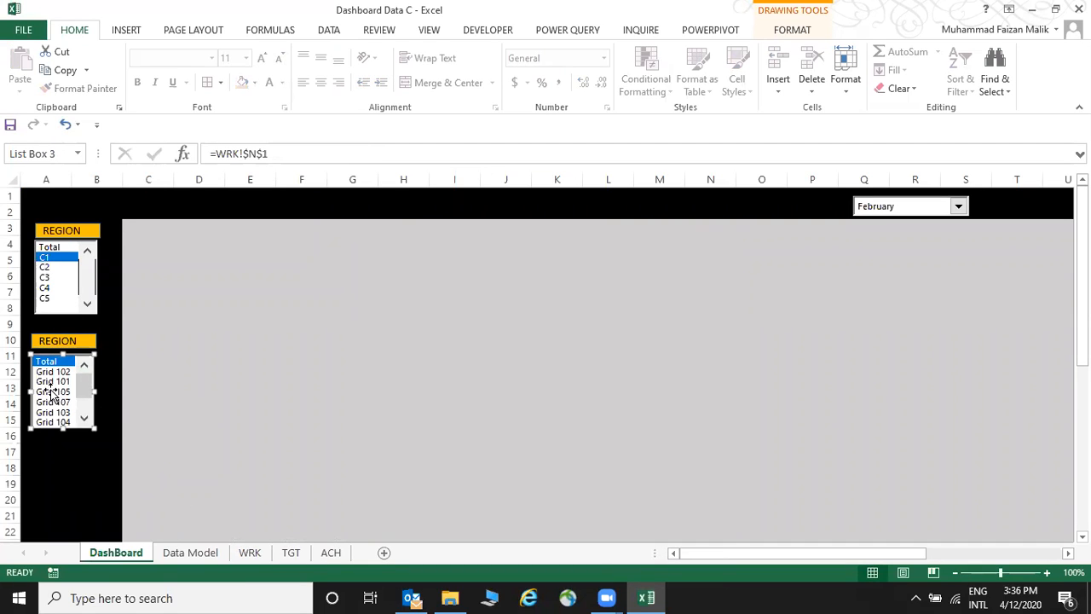
pyautogui.click(310, 354)
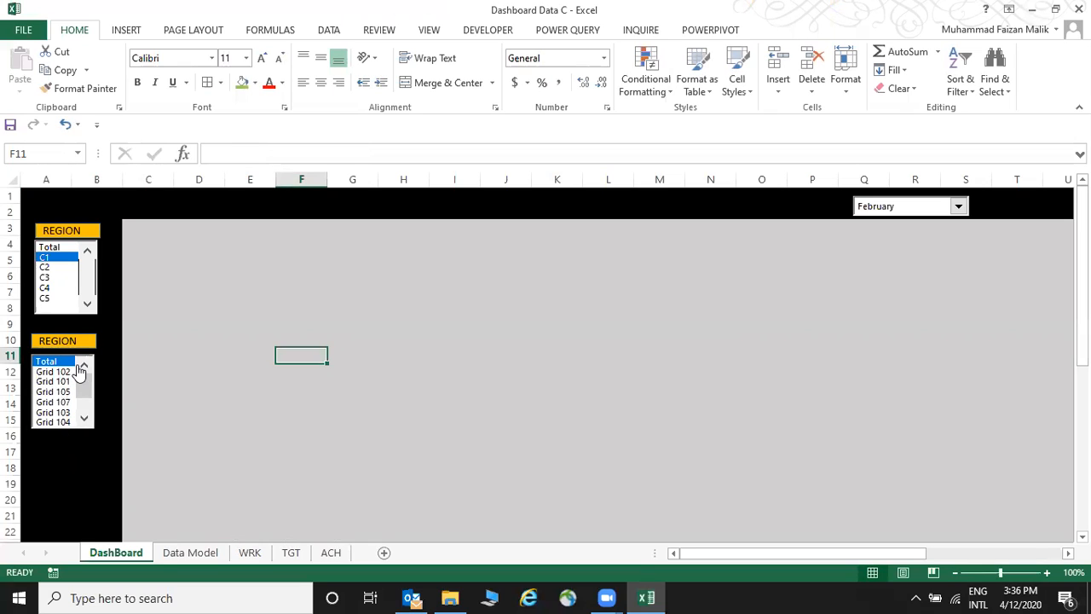
pyautogui.click(58, 413)
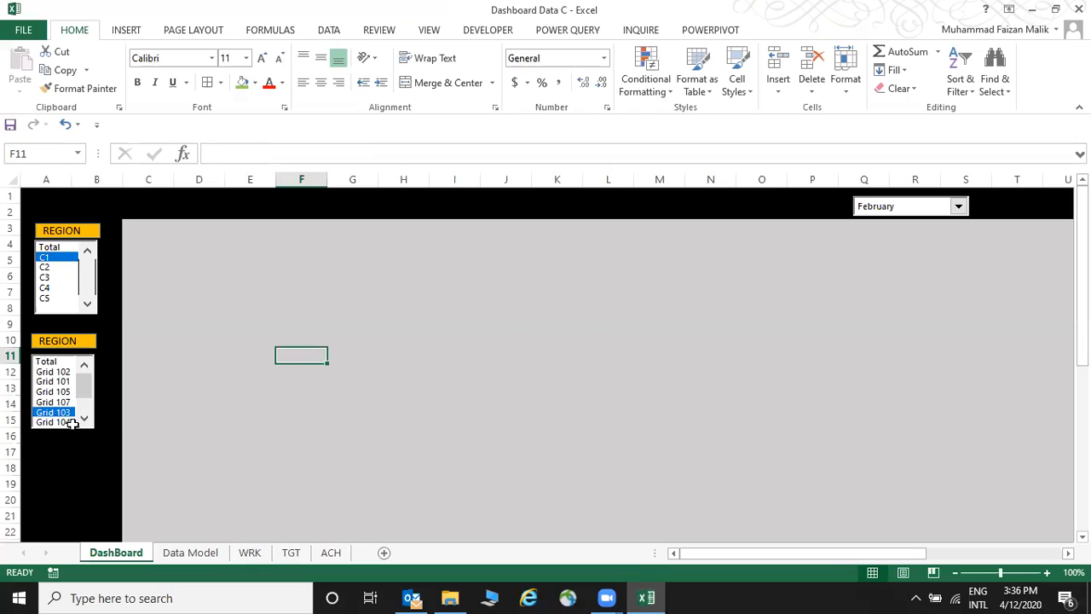
pyautogui.scroll(-1, 83, 402)
# Lengthen the second list box downward to about row 19 so all its grid entries fit.
pyautogui.rightClick(83, 402)
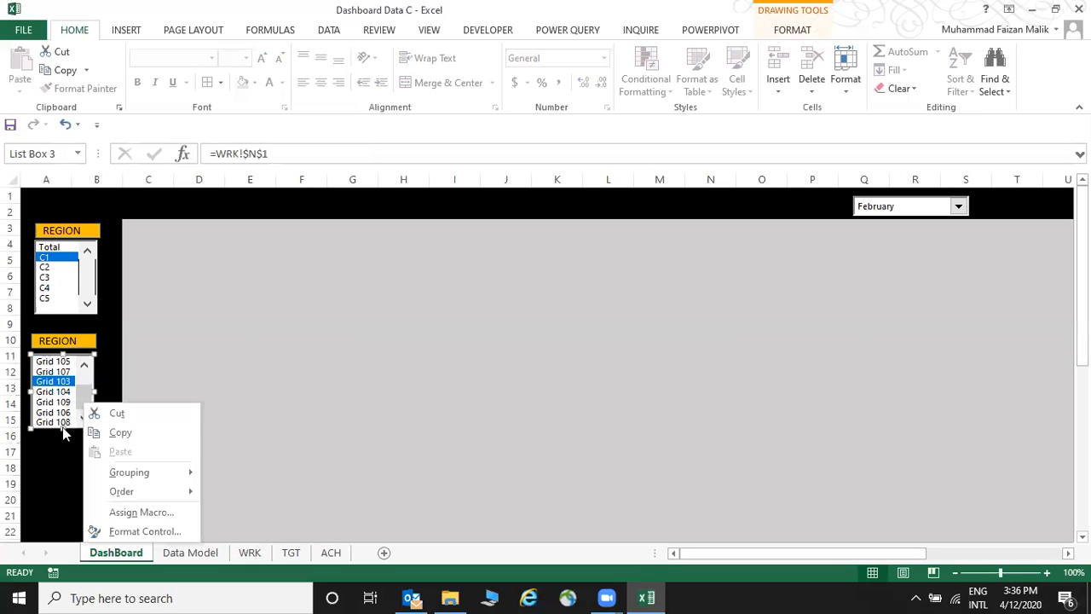
pyautogui.click(62, 427)
pyautogui.moveTo(62, 428); pyautogui.dragTo(59, 495)
pyautogui.click(190, 358)
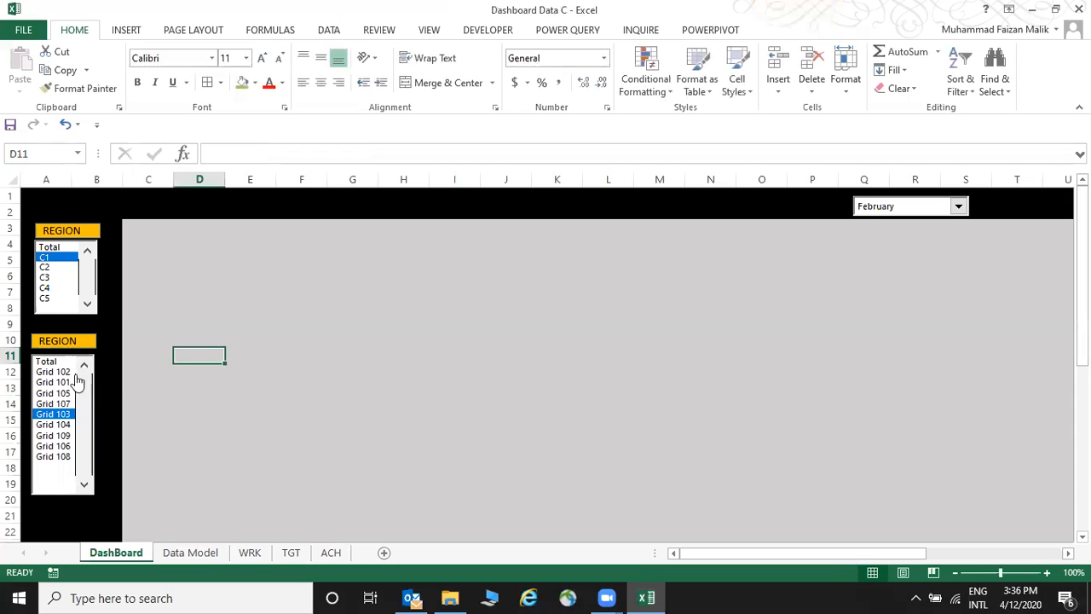
# Test the second DashBoard list box with Grid 102 and Grid 109, checking the linked selection in WRK cell O1.
pyautogui.click(62, 372)
pyautogui.click(252, 556)
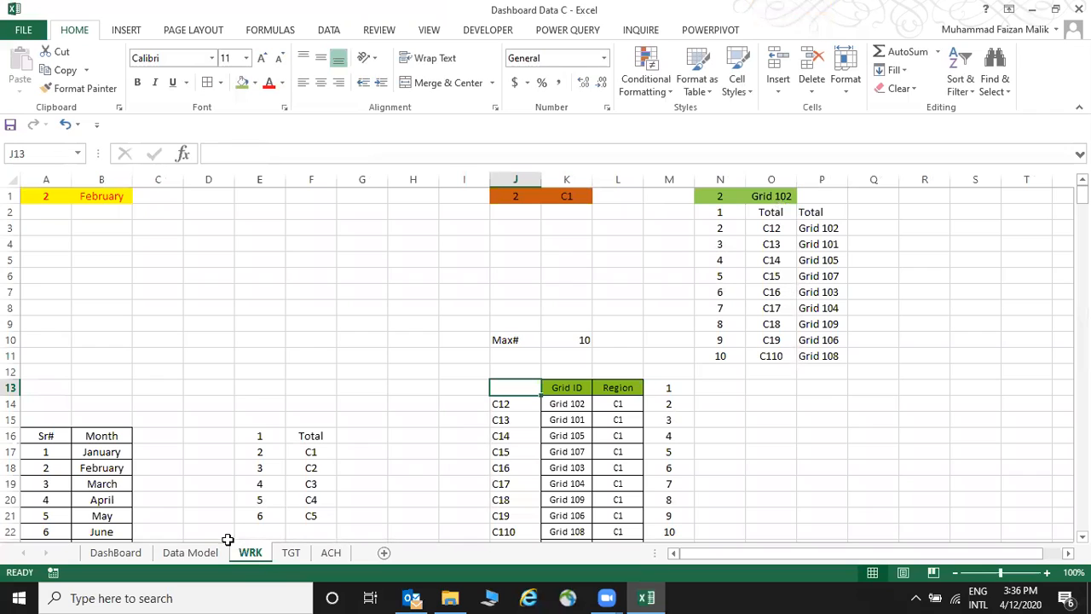
pyautogui.click(112, 554)
pyautogui.click(53, 434)
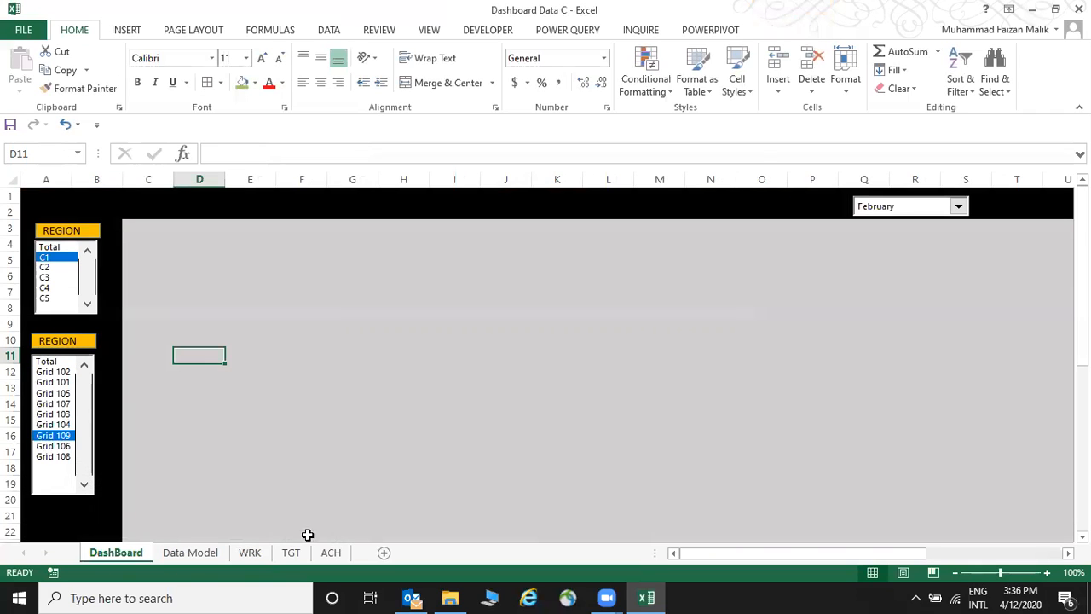
pyautogui.click(250, 552)
pyautogui.click(770, 196)
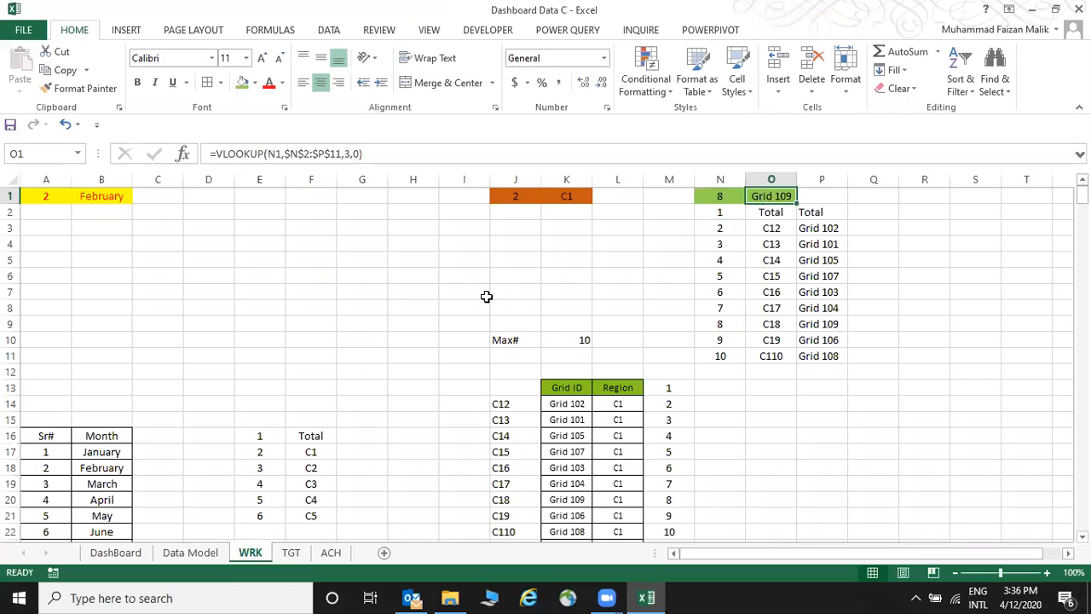
pyautogui.click(710, 212)
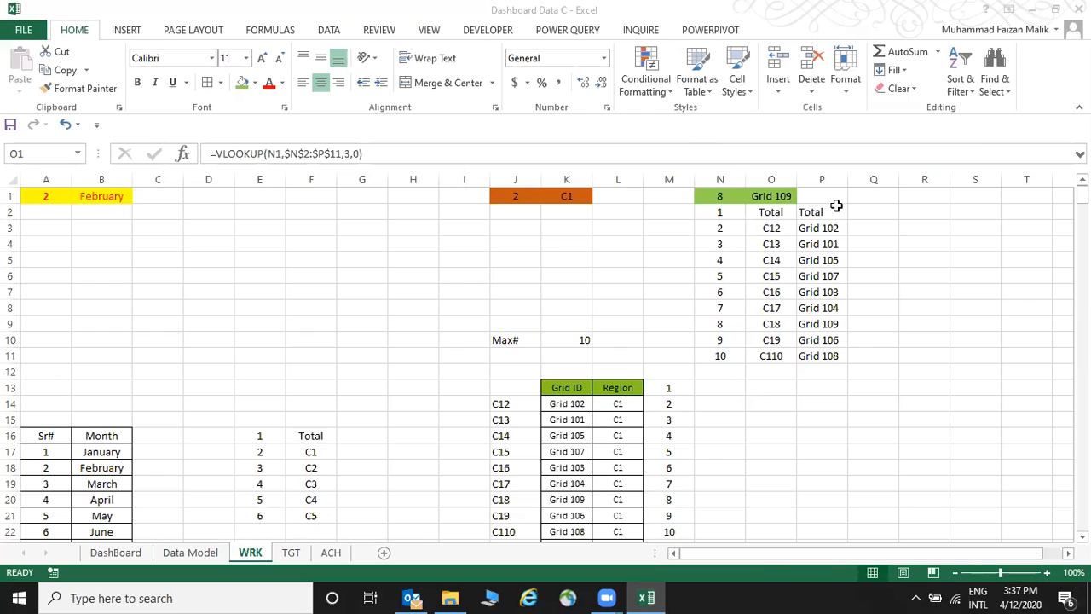
# Copy the entire Franchise ID column, header included, from the TGT sheet.
pyautogui.click(944, 229)
pyautogui.press('Right')
pyautogui.press('Right')
pyautogui.press('Right')
pyautogui.press('Right')
pyautogui.press('Right')
pyautogui.press('Right')
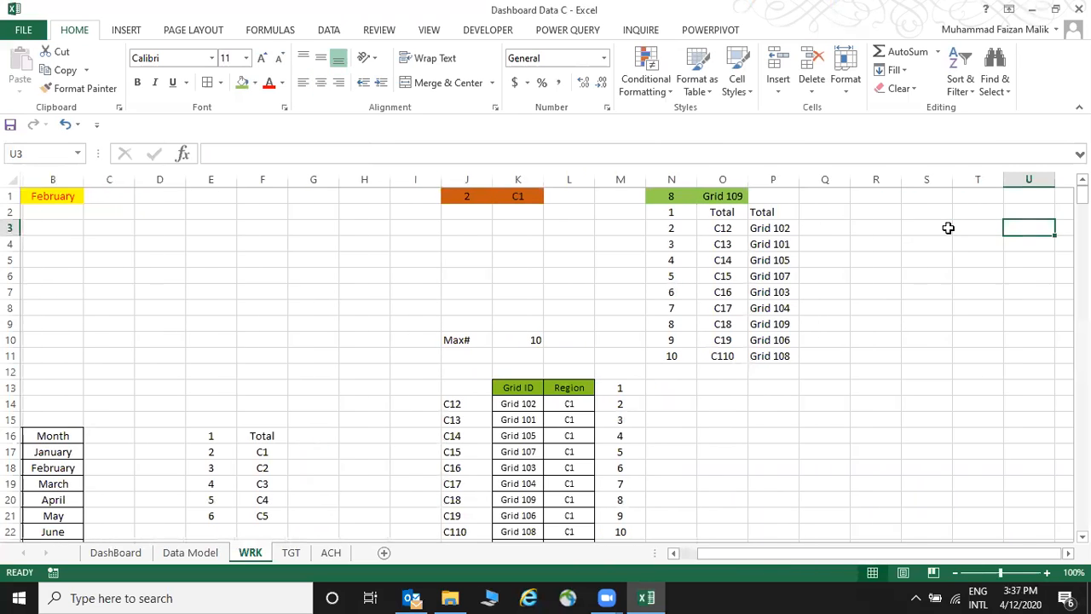
pyautogui.press('Right')
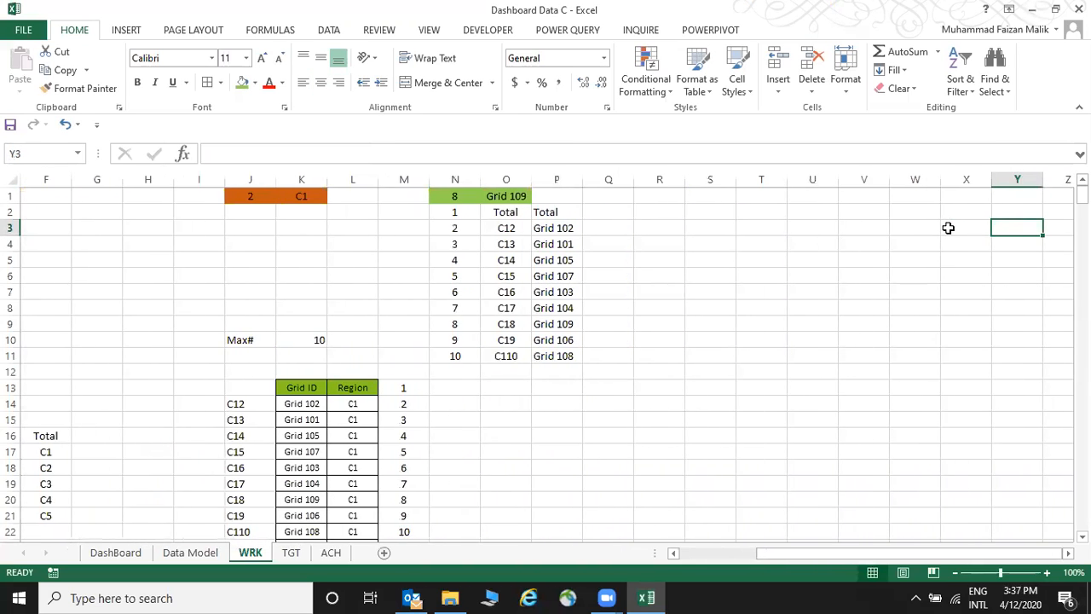
pyautogui.click(740, 230)
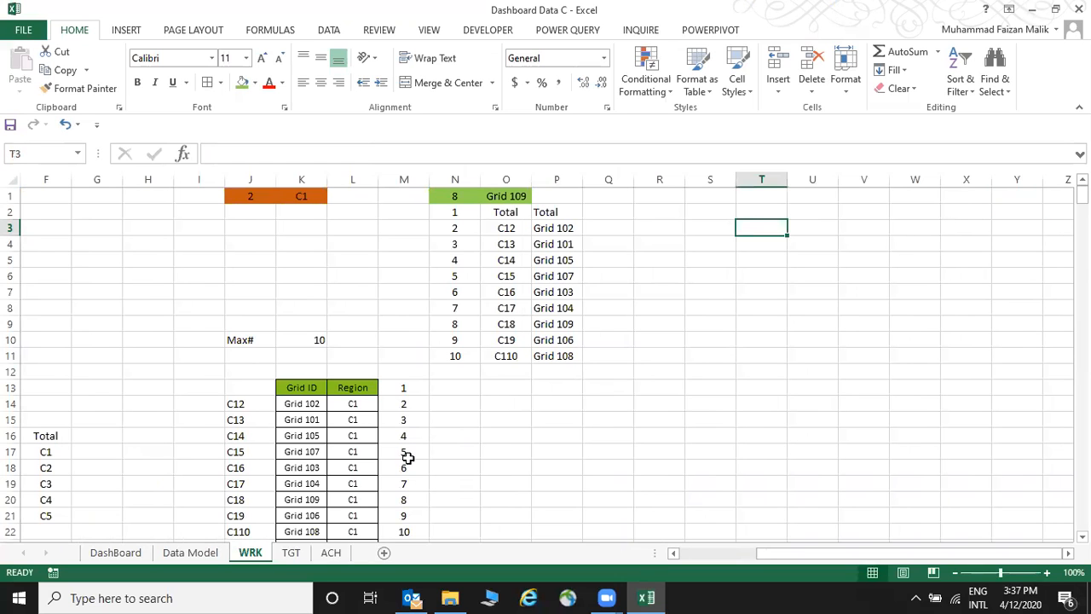
pyautogui.click(289, 553)
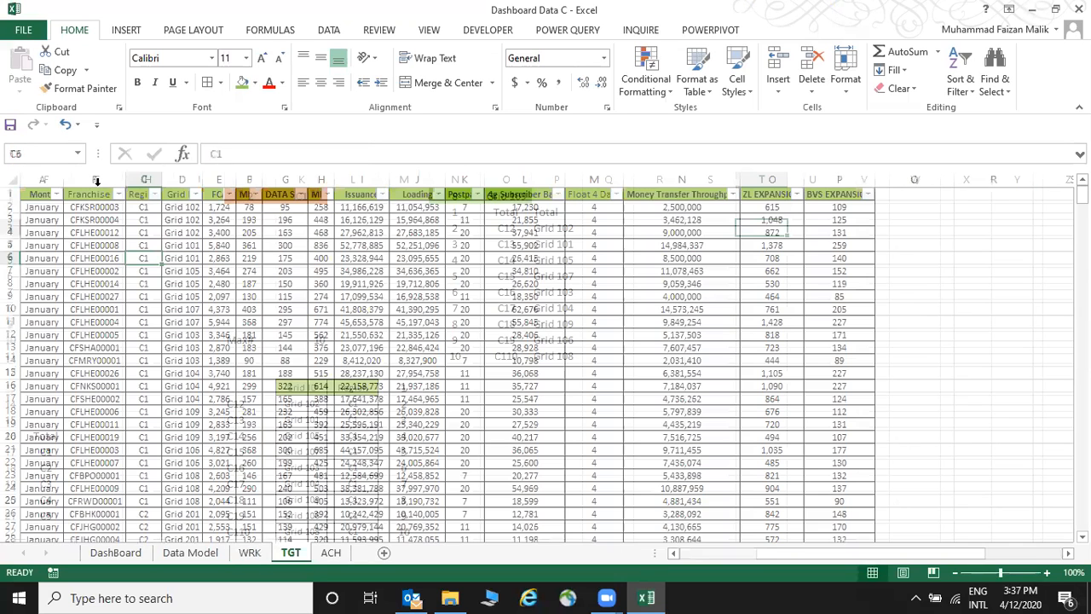
pyautogui.click(97, 196)
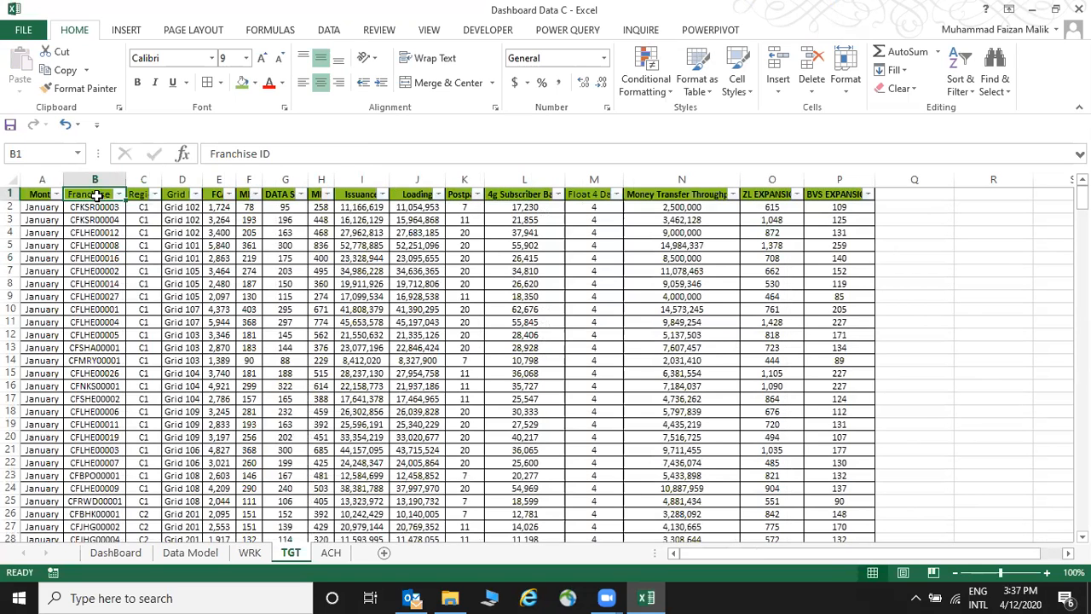
pyautogui.hotkey('ctrl', 'shift', 'Down')
pyautogui.hotkey('ctrl', 'c')
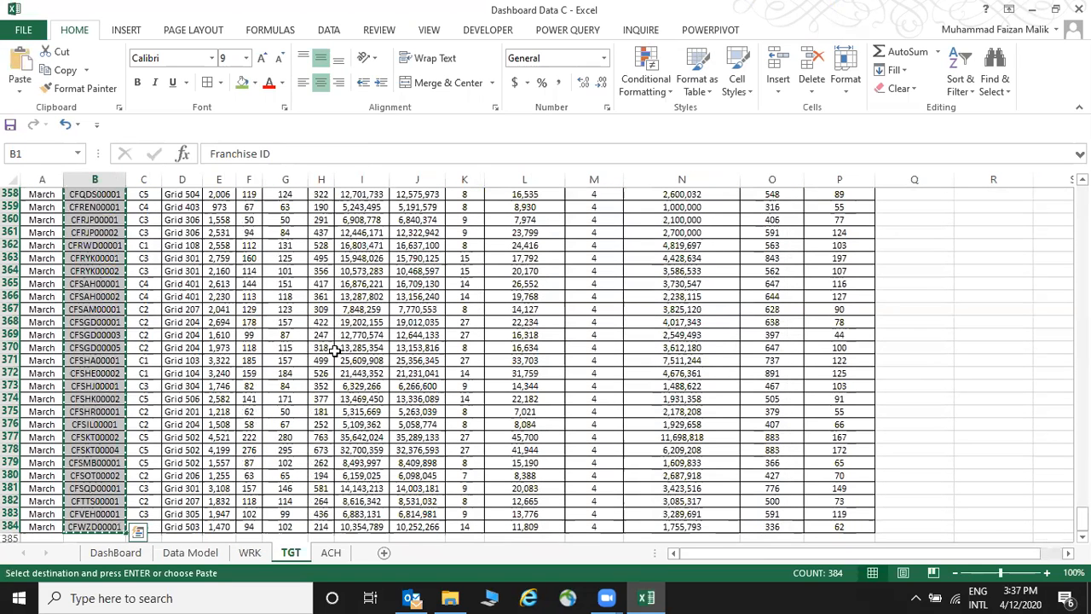
# Paste the copied Franchise ID column into the WRK sheet starting at T12.
pyautogui.click(250, 552)
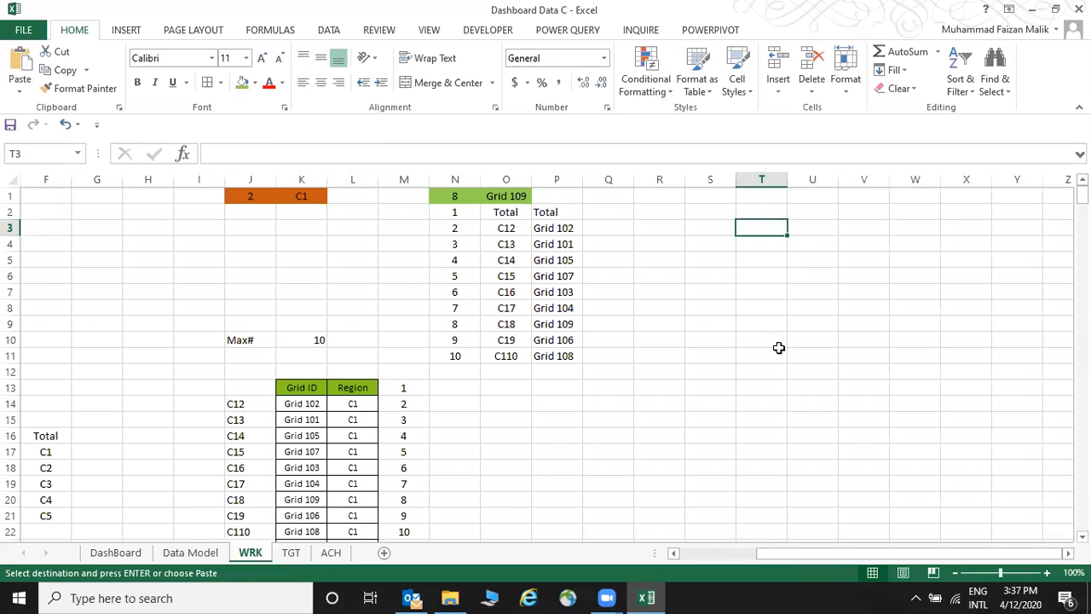
pyautogui.press('Down')
pyautogui.press('Down')
pyautogui.press('Down')
pyautogui.press('Down')
pyautogui.press('Down')
pyautogui.press('Down')
pyautogui.press('Down')
pyautogui.press('Down')
pyautogui.press('Down')
pyautogui.hotkey('ctrl', 'v')
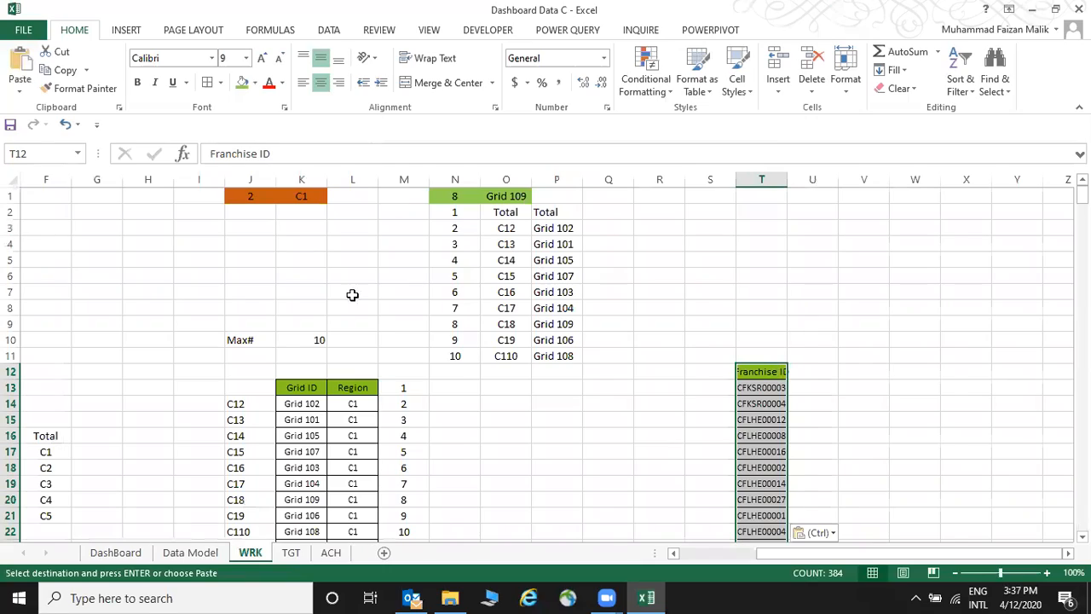
# Copy the entire Grid ID column from TGT and paste it beside the franchise IDs in WRK, starting at U12.
pyautogui.hotkey('ctrl', 'pagedown')
pyautogui.press('Right')
pyautogui.press('Right')
pyautogui.hotkey('ctrl', 'shift', 'Down')
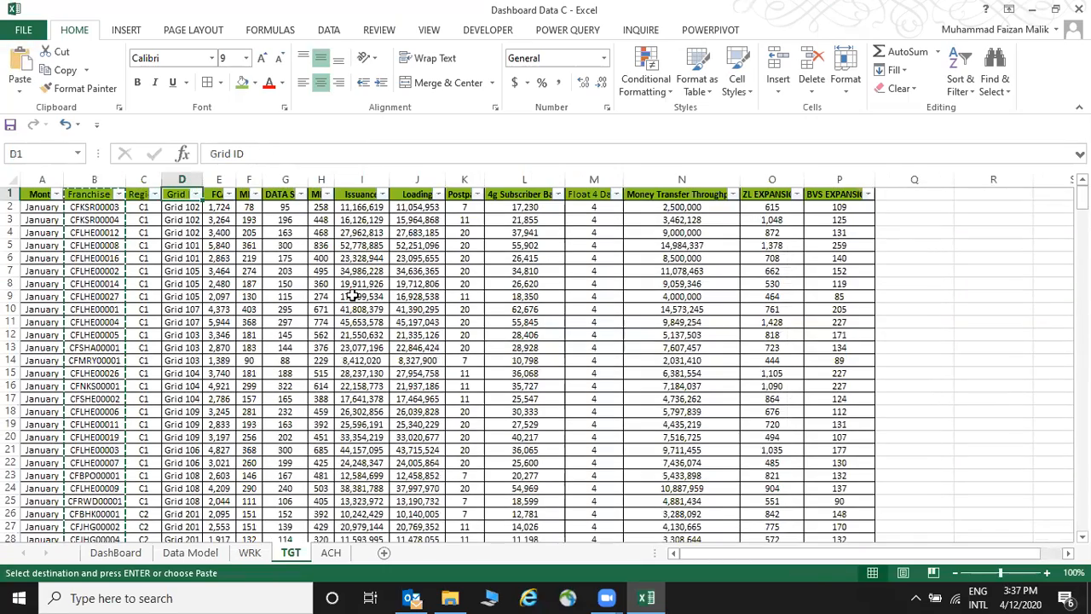
pyautogui.hotkey('ctrl', 'c')
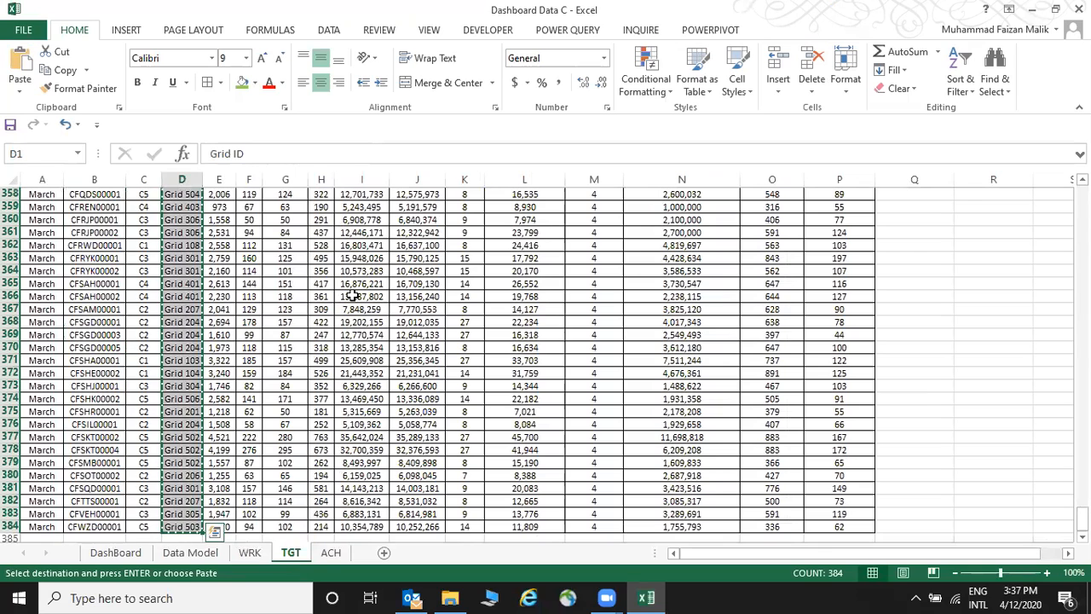
pyautogui.hotkey('ctrl', 'pageup')
pyautogui.click(806, 367)
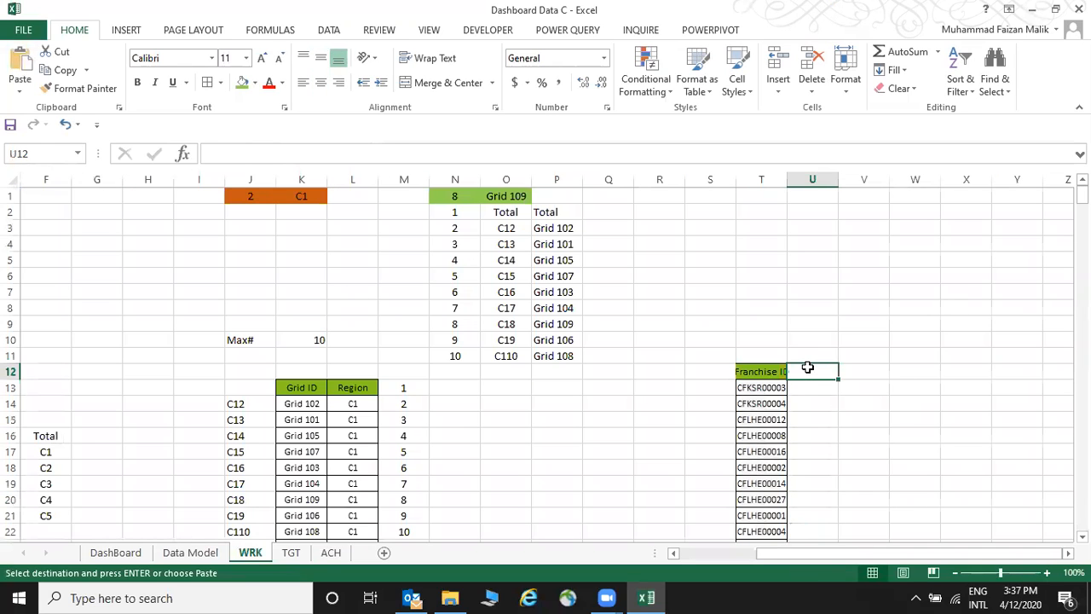
pyautogui.hotkey('ctrl', 'v')
# Widen WRK column T so the Franchise ID header and codes fit.
pyautogui.moveTo(769, 368); pyautogui.dragTo(797, 372)
pyautogui.hotkey('ctrl', 'shift', 'Down')
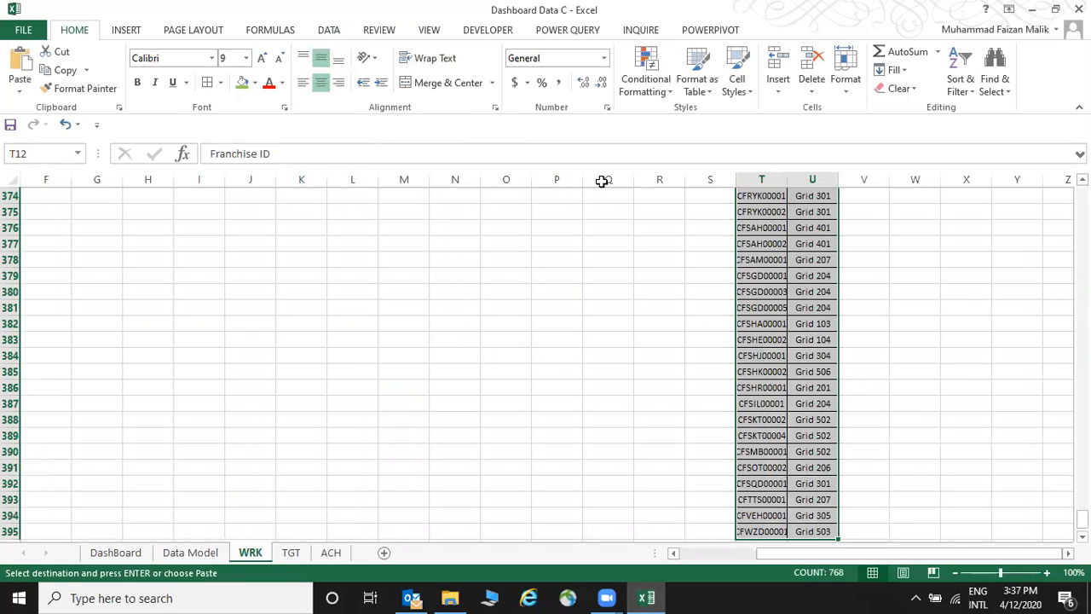
pyautogui.press('Up')
pyautogui.press('Down')
pyautogui.press('Down')
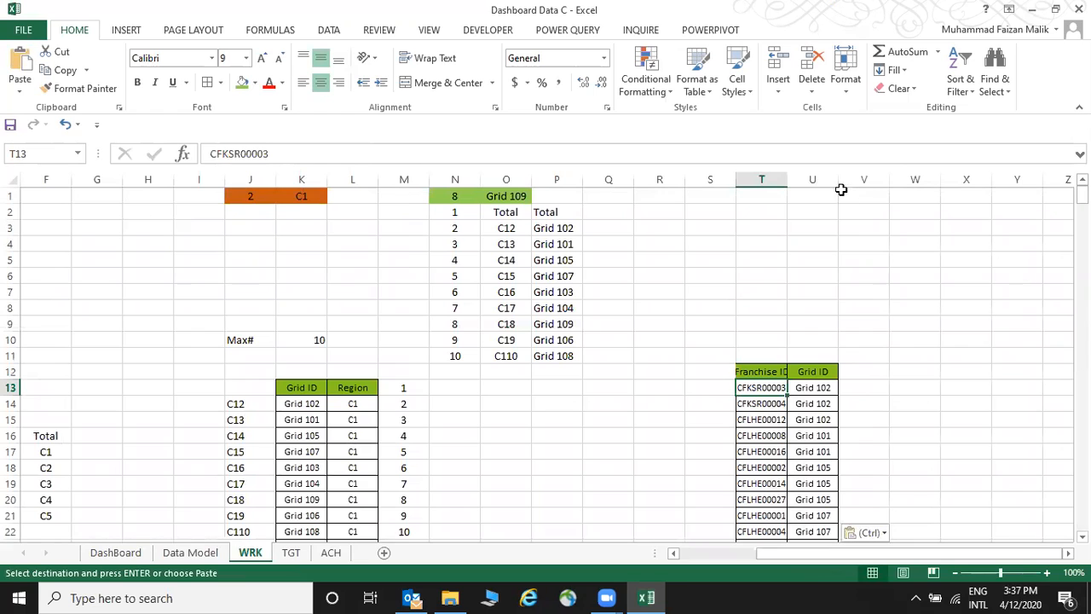
pyautogui.click(769, 179)
pyautogui.moveTo(787, 179); pyautogui.dragTo(798, 178)
# Add filters to the Franchise ID and Grid ID list at T12:U12 and sort it by Grid ID from A to Z.
pyautogui.moveTo(784, 371); pyautogui.dragTo(806, 371)
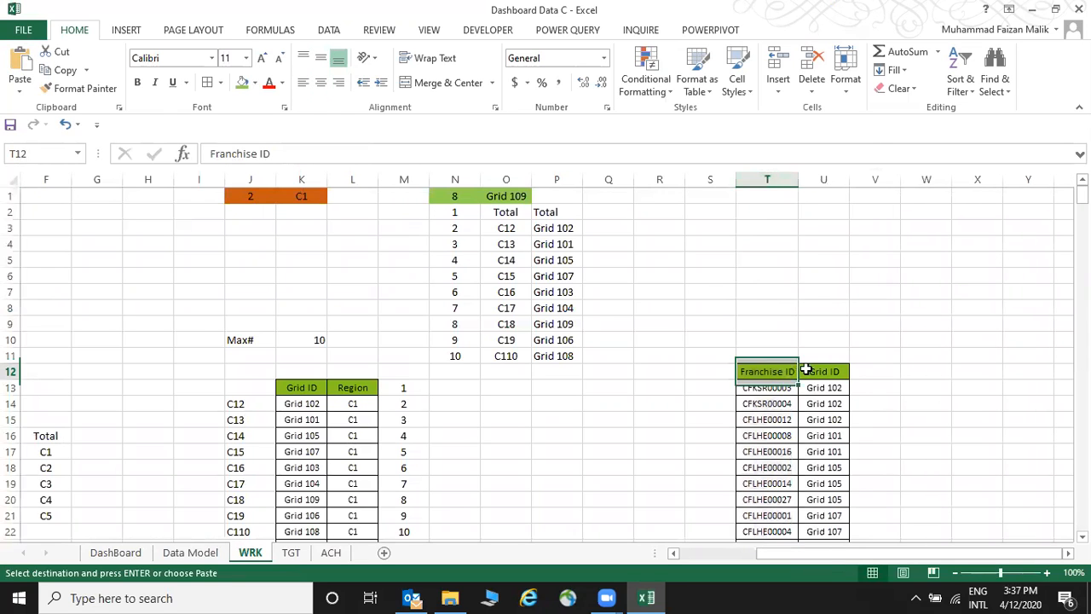
pyautogui.hotkey('ctrl', 'shift', 'Down')
pyautogui.hotkey('ctrl', 'shift', 'l')
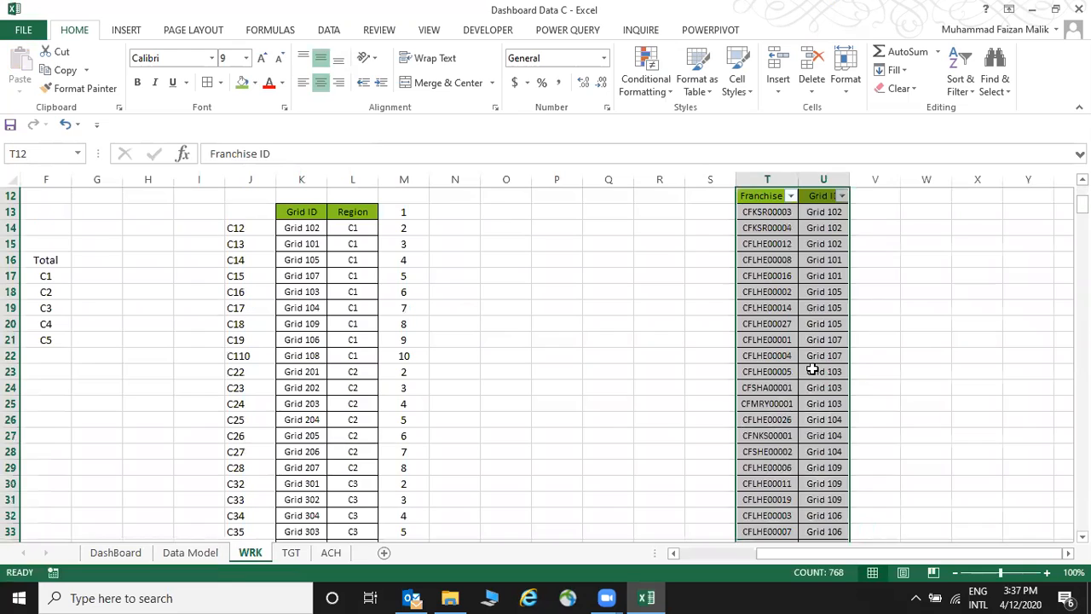
pyautogui.press('Up')
pyautogui.press('Down')
pyautogui.press('Right')
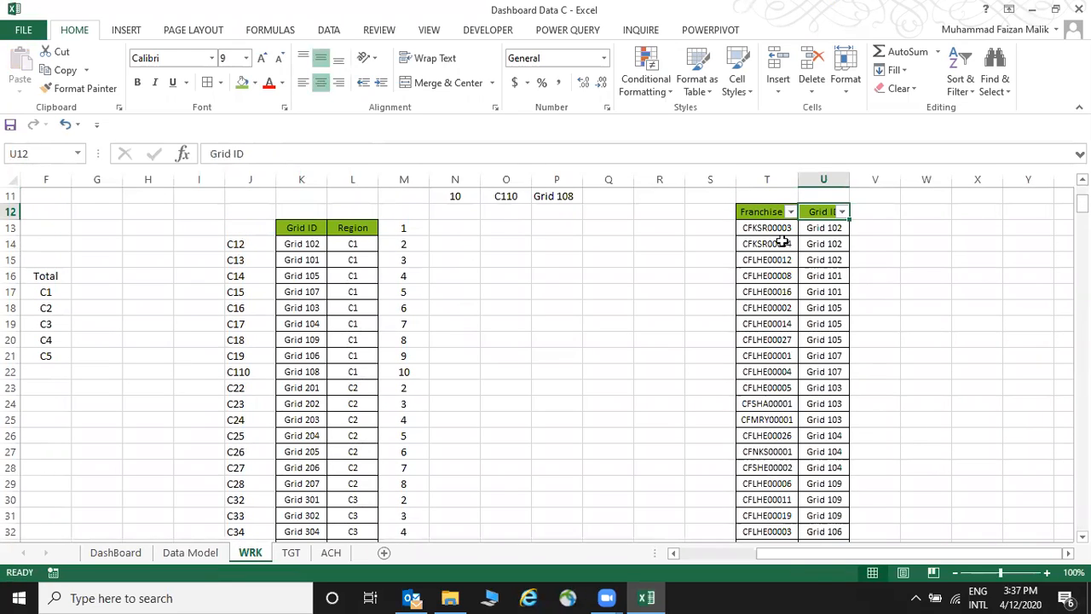
pyautogui.click(841, 211)
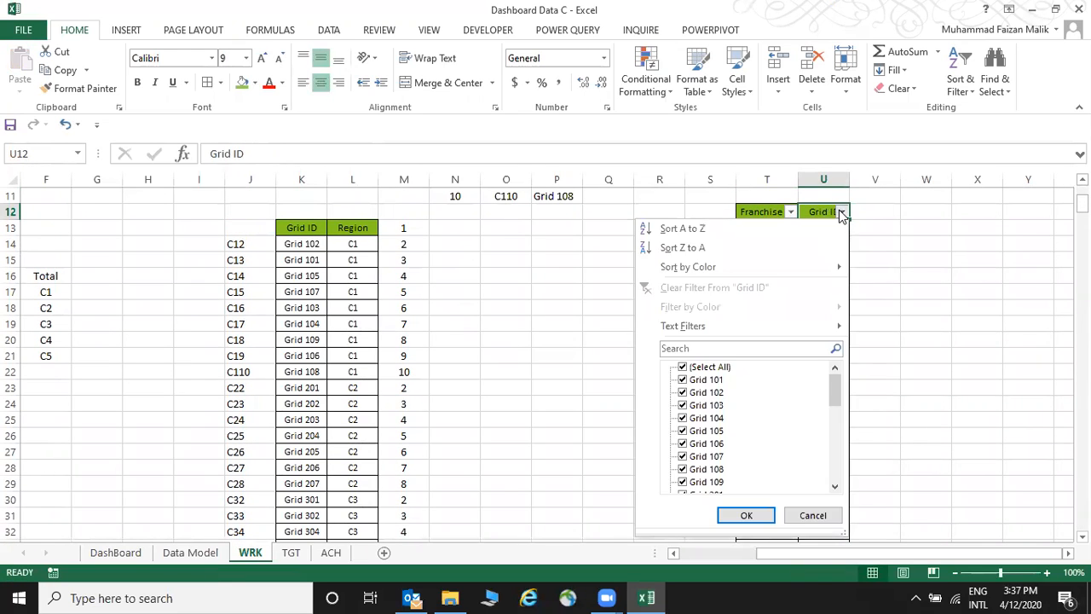
pyautogui.click(699, 230)
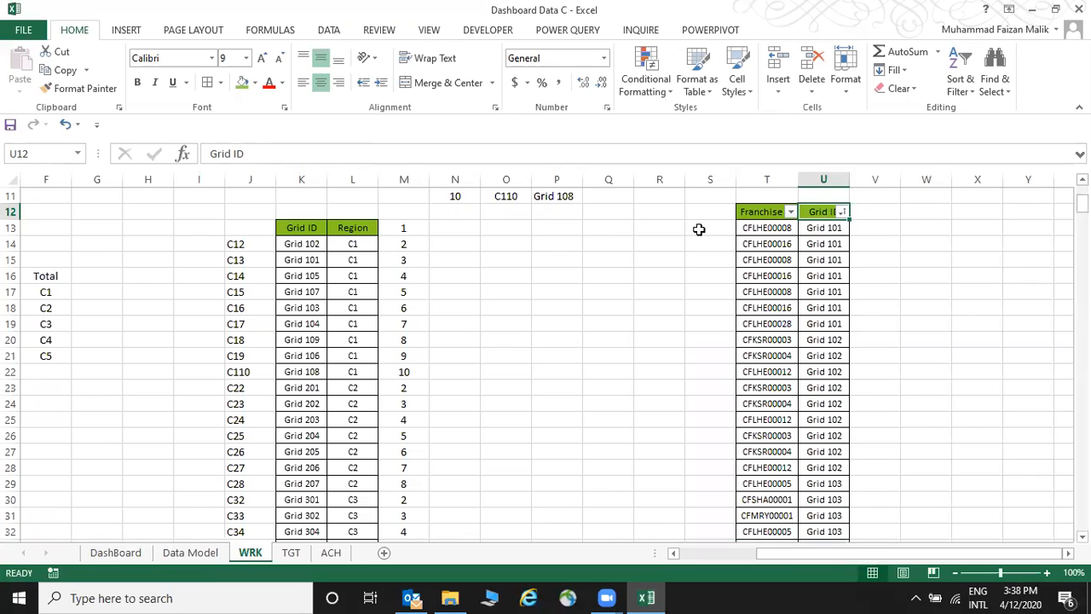
# Enter 1 in V12, then number the Grid 101 rows consecutively from 2 in V13 down to V19.
pyautogui.click(746, 215)
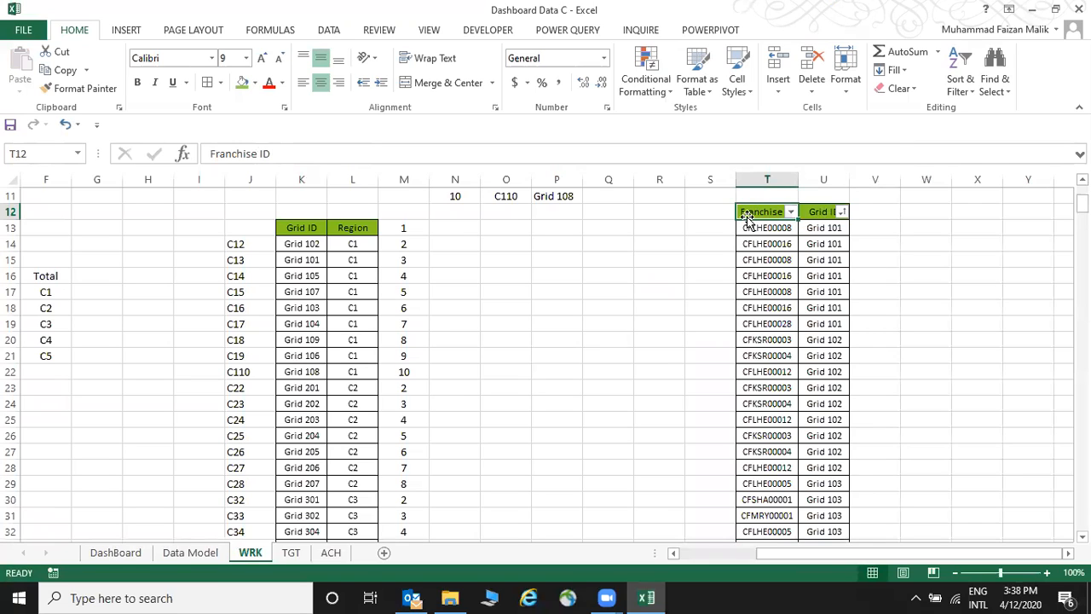
pyautogui.press('Right')
pyautogui.press('Right')
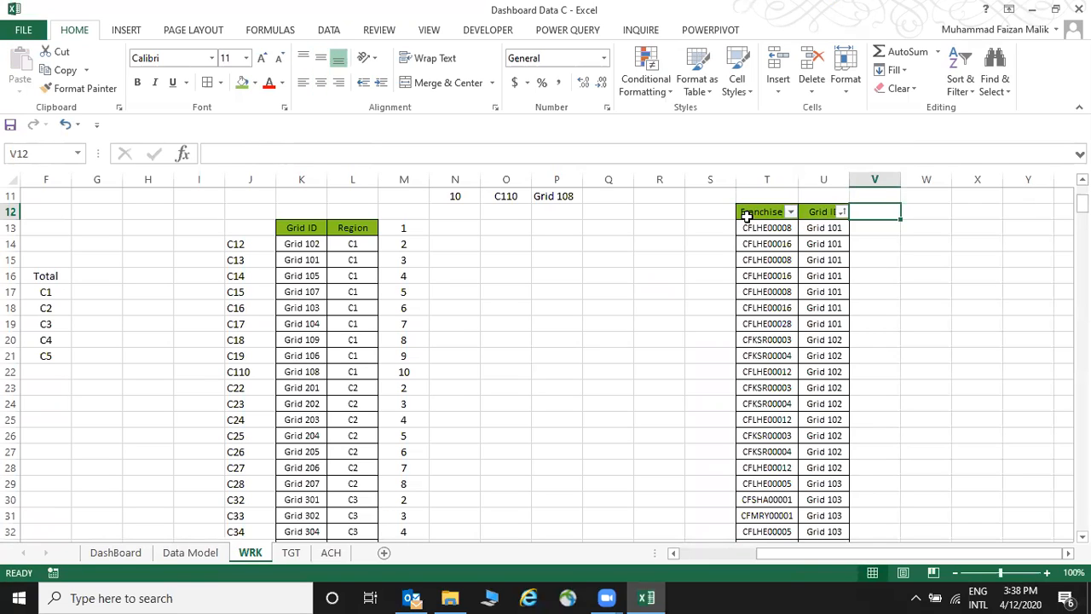
pyautogui.write('1')
pyautogui.press('Return')
pyautogui.write('2')
pyautogui.press('Return')
pyautogui.write('3')
pyautogui.press('Return')
pyautogui.moveTo(888, 225); pyautogui.dragTo(902, 331)
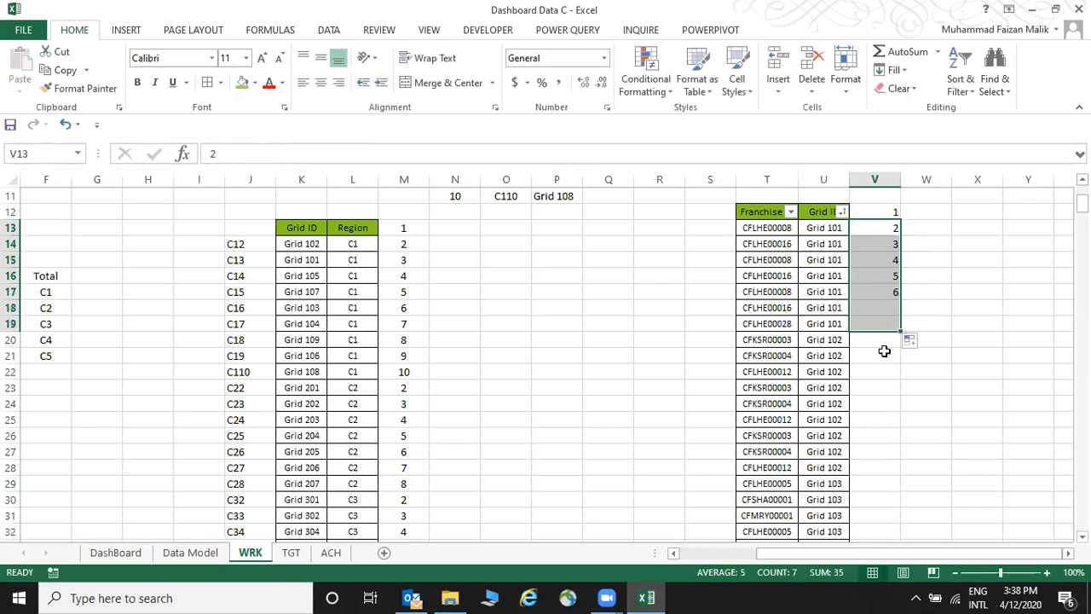
# Restart the numbering at 2 for the Grid 102 rows in V20:V28 and again at 2 for Grid 103 in V29.
pyautogui.click(876, 339)
pyautogui.write('2')
pyautogui.press('Return')
pyautogui.write('3')
pyautogui.press('Return')
pyautogui.moveTo(876, 338); pyautogui.dragTo(903, 472)
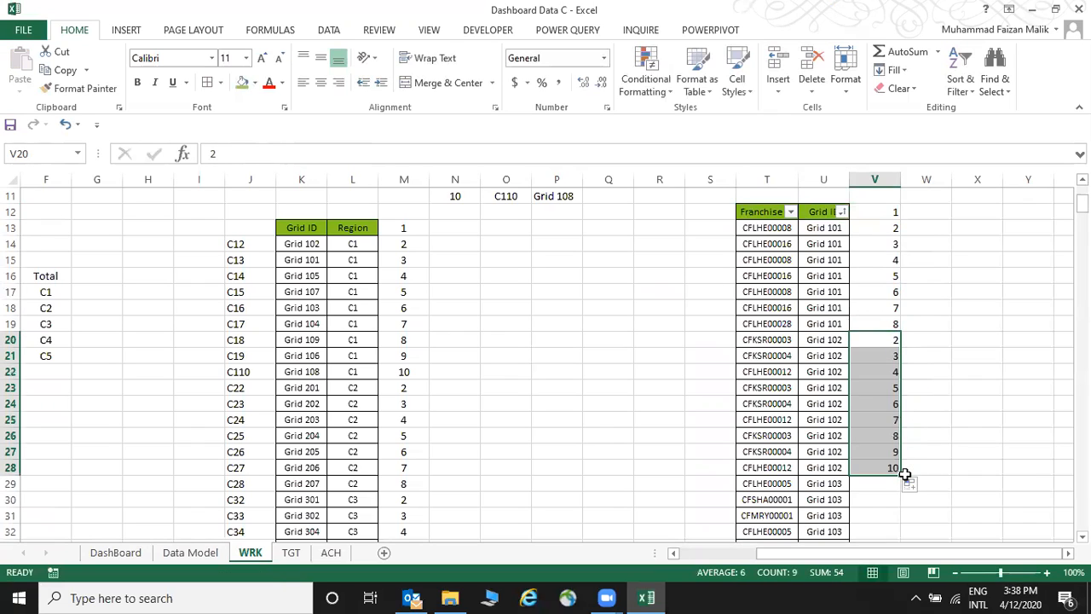
pyautogui.press('Down')
pyautogui.press('Down')
pyautogui.press('Down')
pyautogui.press('Down')
pyautogui.press('Down')
pyautogui.press('Down')
pyautogui.press('Down')
pyautogui.press('Down')
pyautogui.press('Down')
pyautogui.write('2')
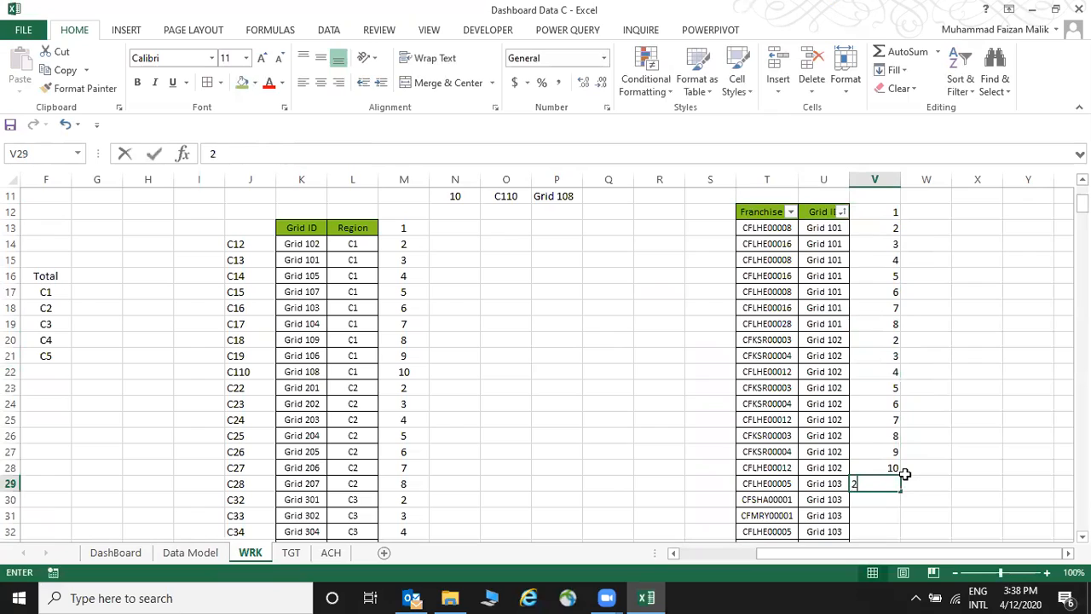
# Clear all the trial numbering from column V.
pyautogui.click(884, 189)
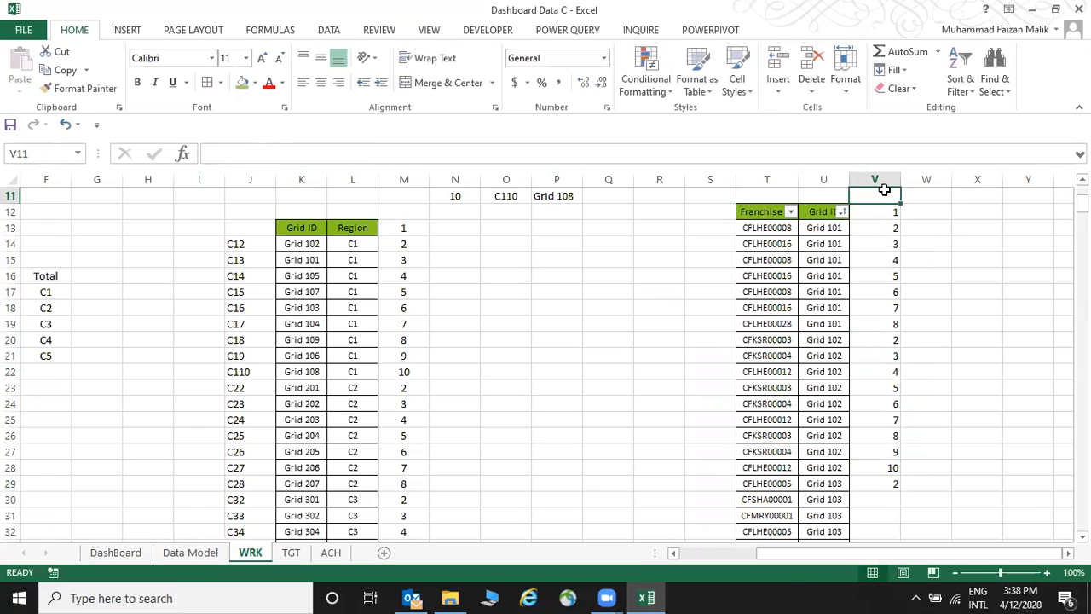
pyautogui.click(882, 177)
pyautogui.press('Delete')
# Remove duplicates from the Franchise ID and Grid ID list starting at T12, comparing only the Grid ID column.
pyautogui.moveTo(771, 211); pyautogui.dragTo(807, 211)
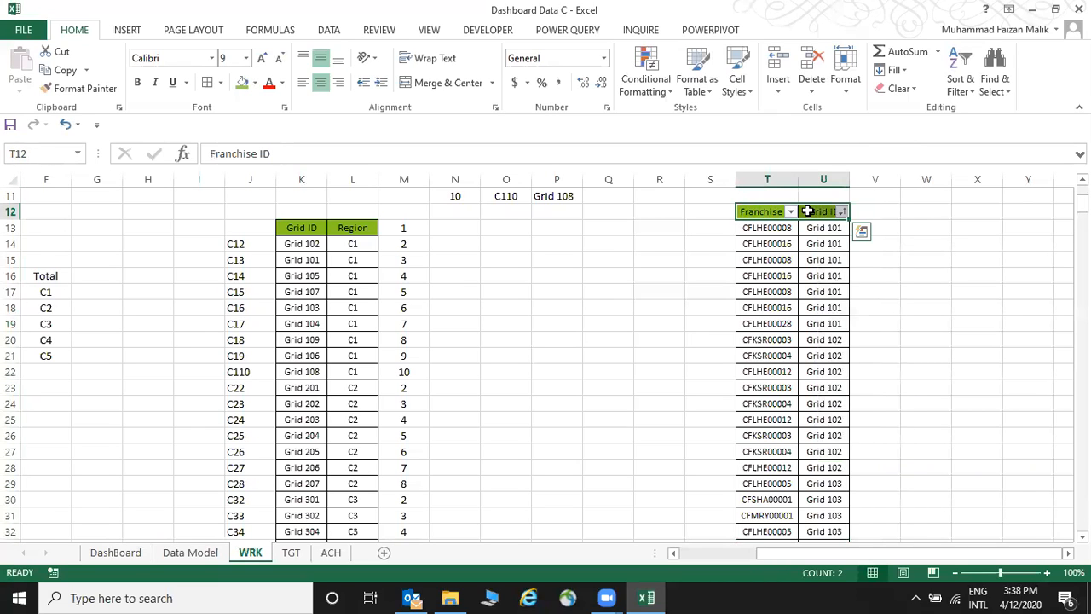
pyautogui.hotkey('ctrl', 'shift', 'Down')
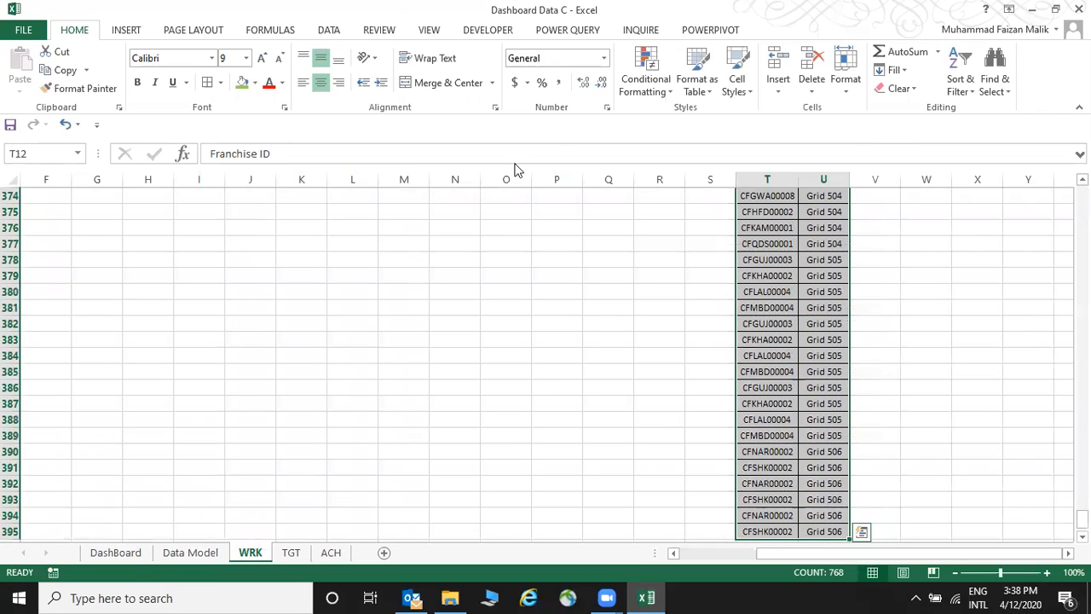
pyautogui.click(506, 291)
pyautogui.click(742, 211)
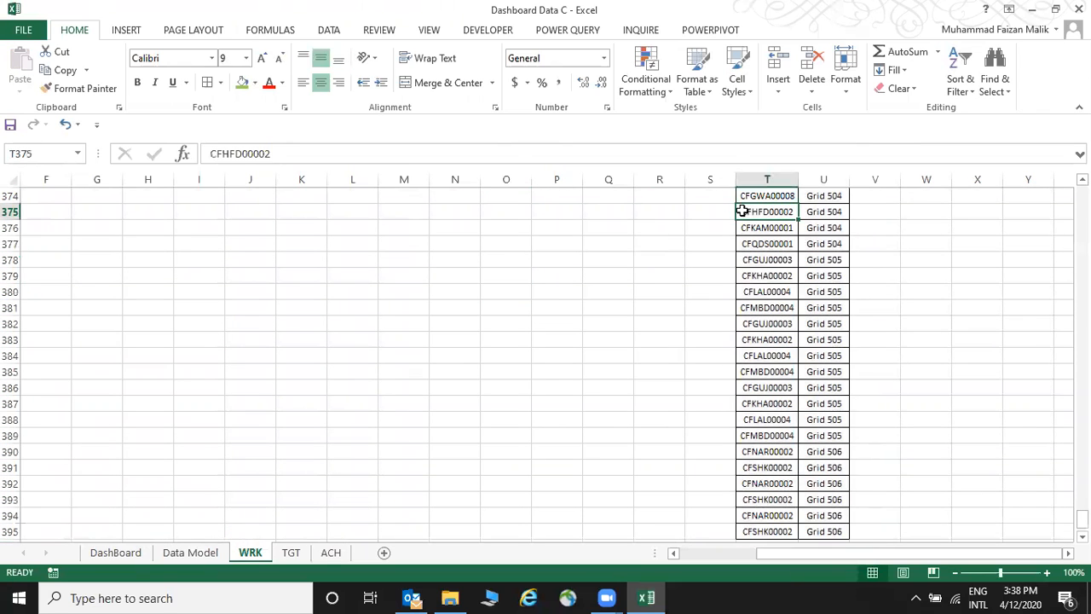
pyautogui.hotkey('ctrl', 'Up')
pyautogui.hotkey('ctrl', 'Up')
pyautogui.click(743, 210)
pyautogui.hotkey('ctrl', 'Down')
pyautogui.hotkey('ctrl', 'shift', 'Right')
pyautogui.hotkey('ctrl', 'shift', 'Down')
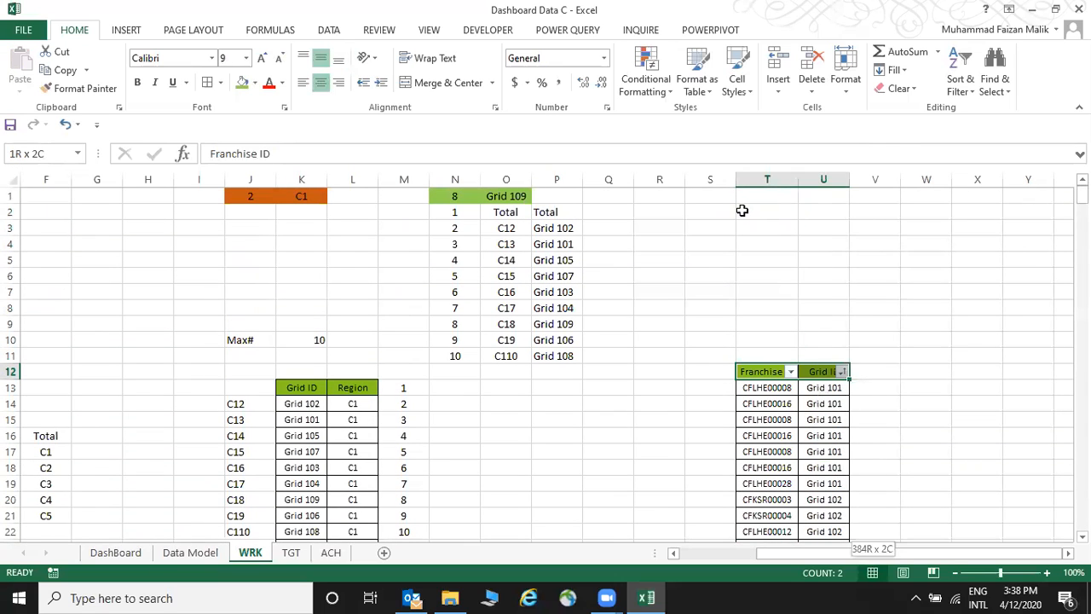
pyautogui.click(328, 29)
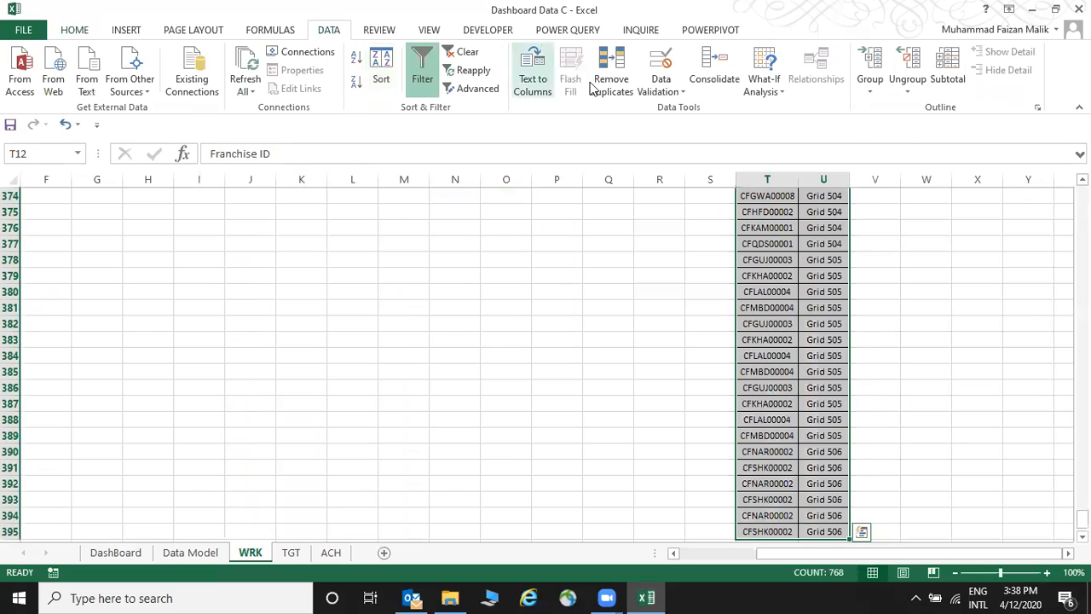
pyautogui.click(608, 81)
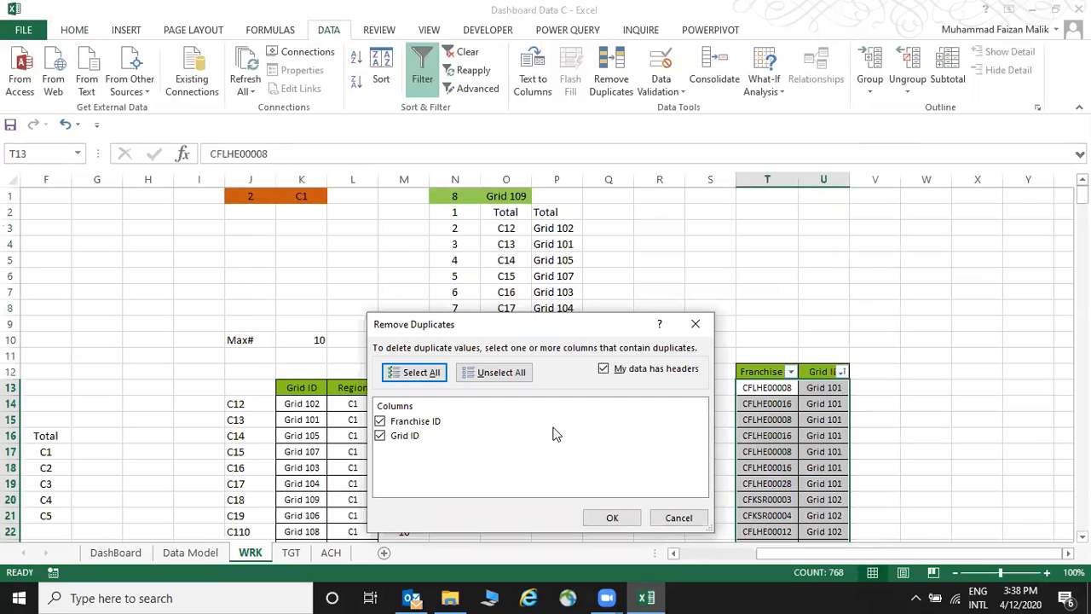
pyautogui.click(380, 421)
pyautogui.click(610, 519)
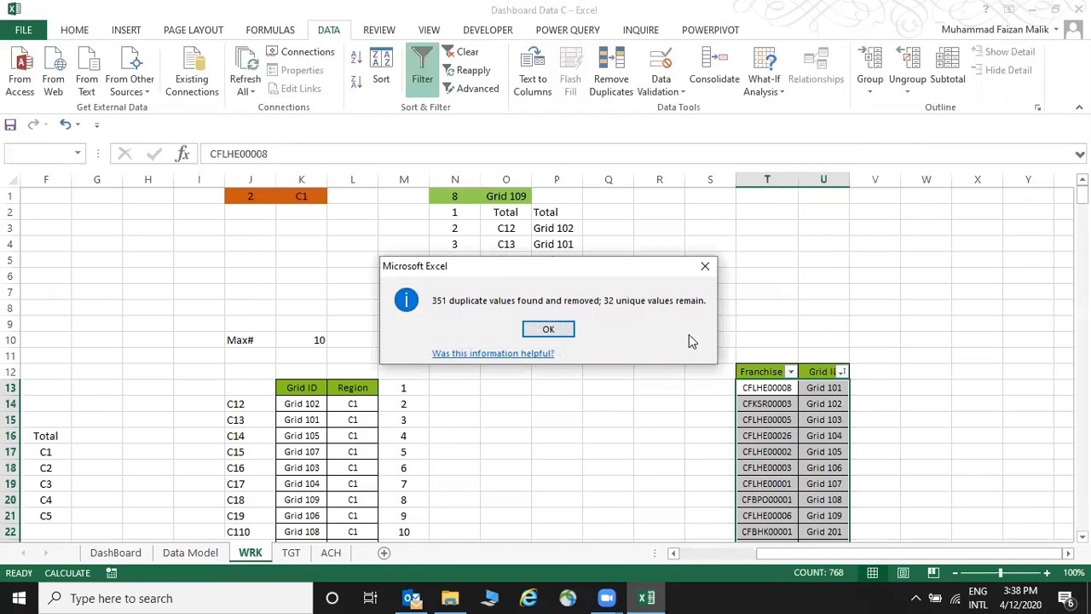
# Undo the Grid ID deduplication and remove duplicates from the list again, comparing only the Franchise ID column.
pyautogui.click(705, 266)
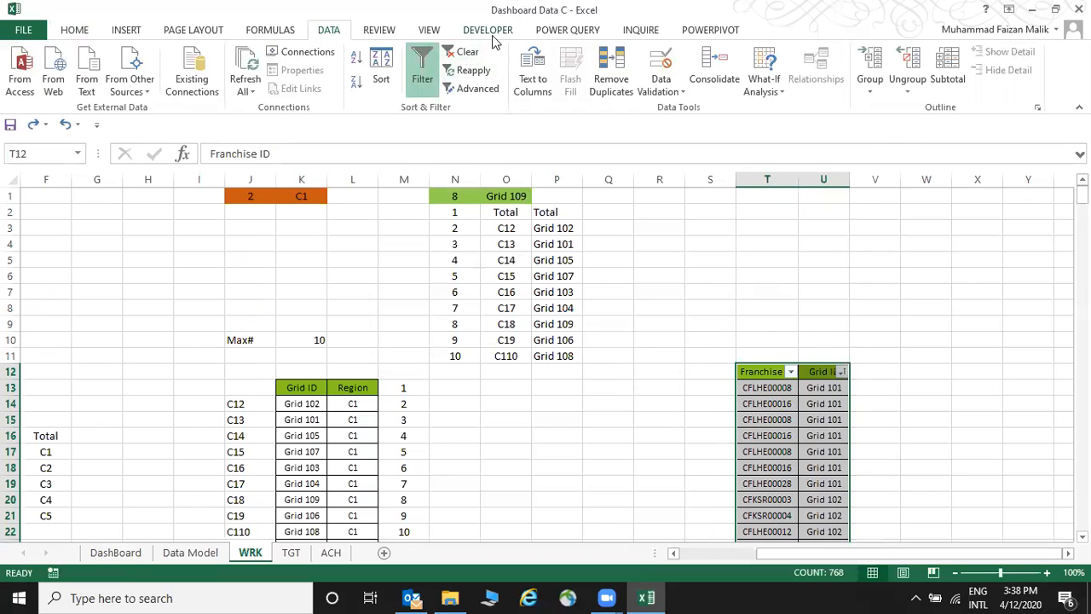
pyautogui.click(609, 92)
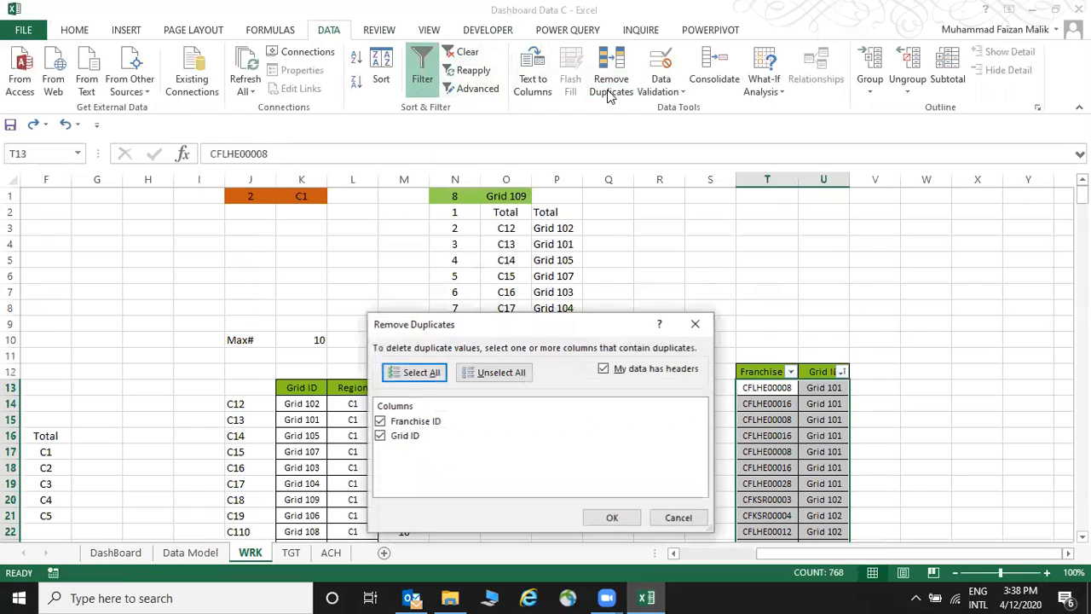
pyautogui.click(379, 421)
pyautogui.click(380, 436)
pyautogui.click(380, 421)
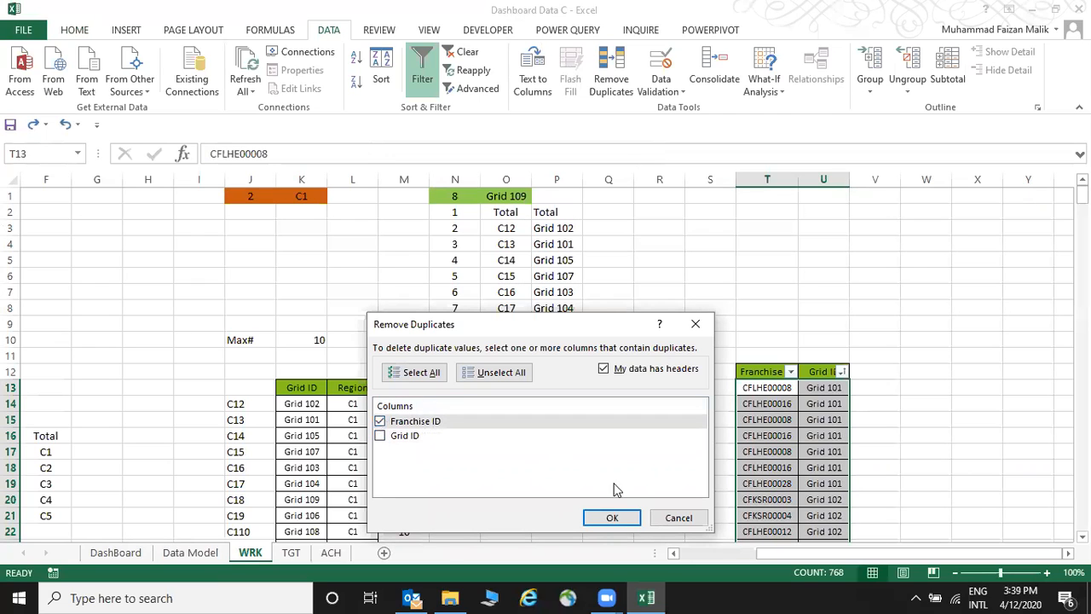
pyautogui.click(623, 516)
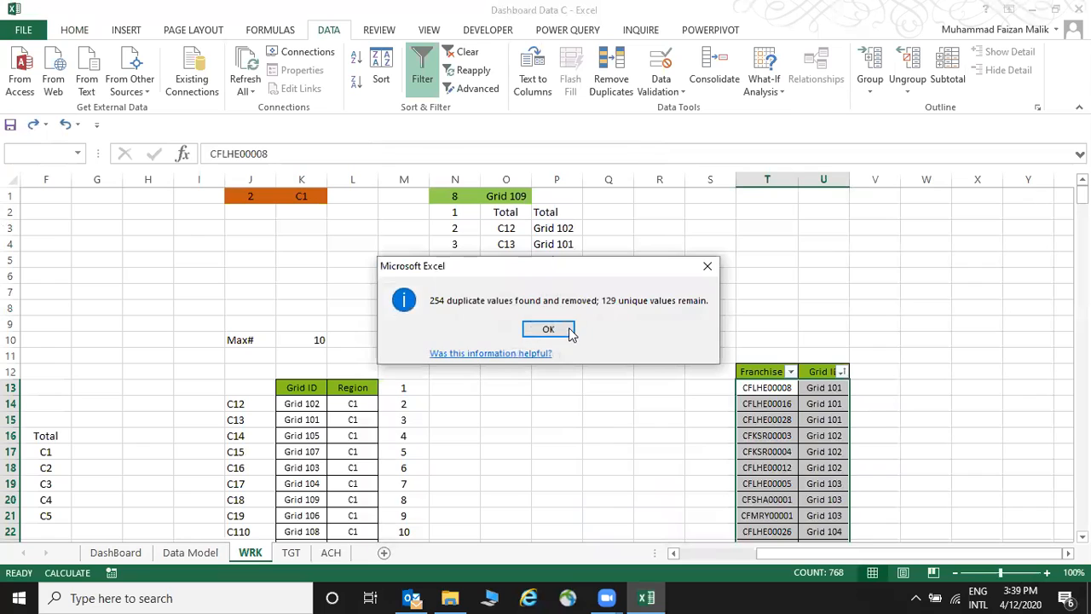
pyautogui.click(569, 332)
# Enter 1, 2 and 3 in V12:V14 beside the deduplicated franchise list.
pyautogui.click(811, 371)
pyautogui.press('Right')
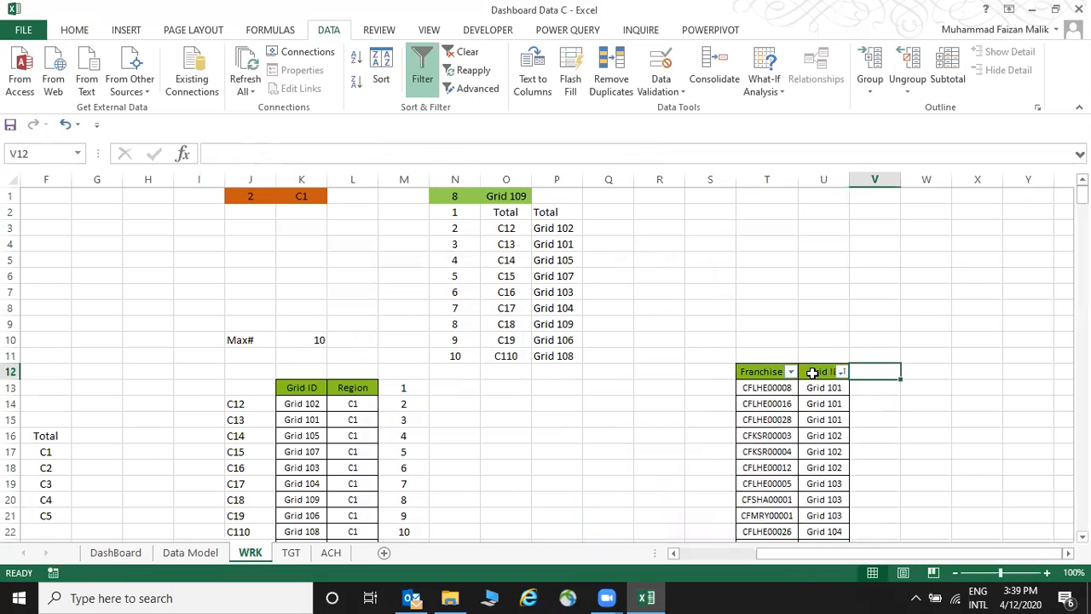
pyautogui.write('1')
pyautogui.press('Return')
pyautogui.write('2')
pyautogui.press('Return')
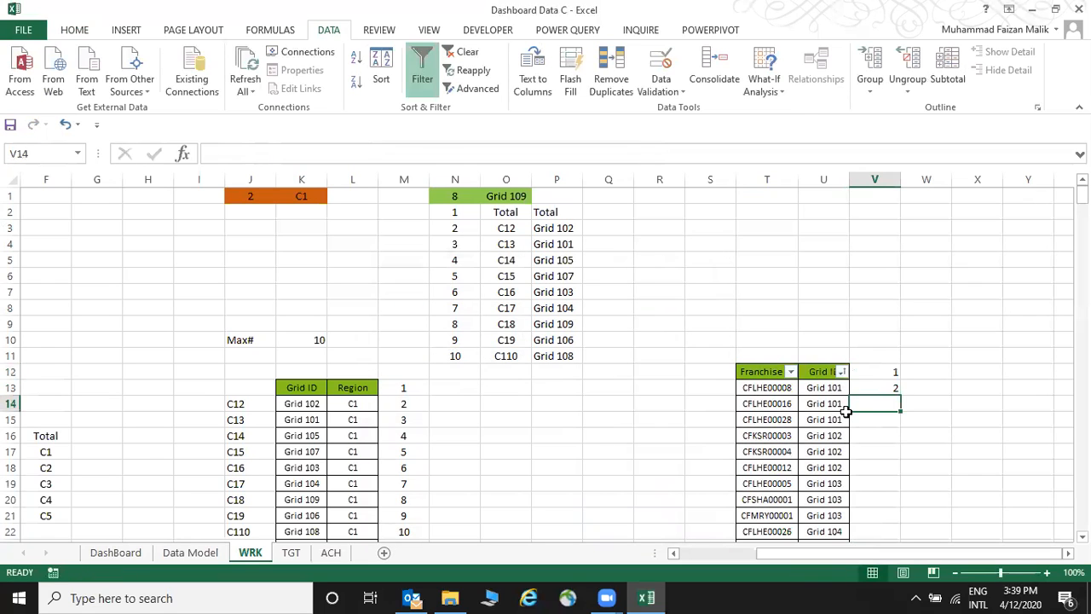
pyautogui.write('3')
pyautogui.press('Return')
# Continue the numbering in column V down to 7 in V18, then restart with 2 and 3 in V19:V20 for Grid 103.
pyautogui.moveTo(885, 388); pyautogui.dragTo(894, 480)
pyautogui.click(866, 483)
pyautogui.press('Return')
pyautogui.write('3')
pyautogui.press('Return')
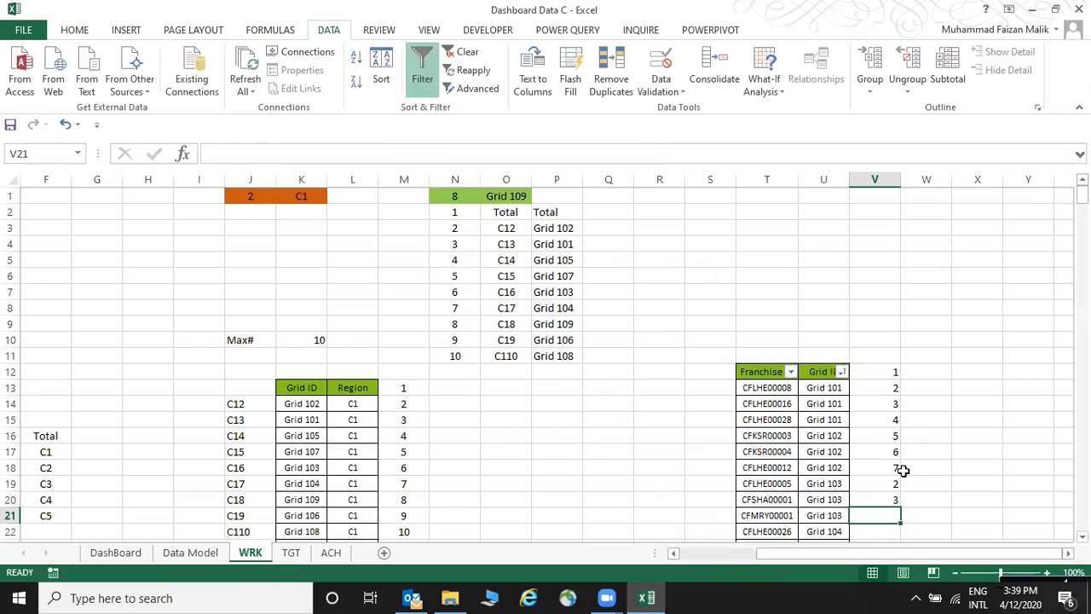
# Renumber the Grid 102 rows in V16:V18 as 2, 3 and 4.
pyautogui.click(892, 452)
pyautogui.write('2')
pyautogui.press('Return')
pyautogui.write('3')
pyautogui.press('Return')
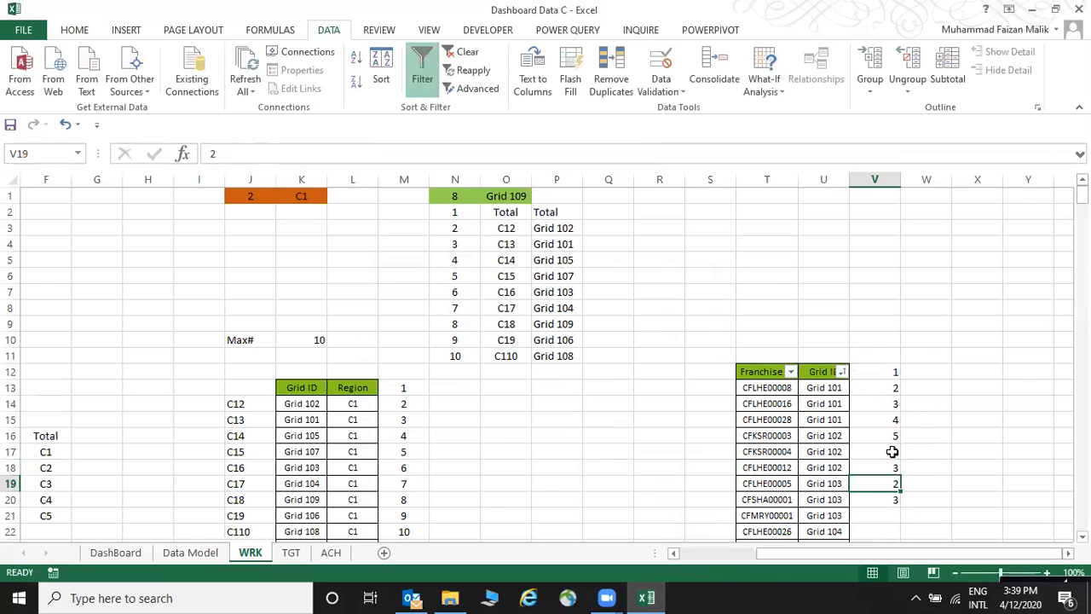
pyautogui.moveTo(891, 483); pyautogui.dragTo(894, 503)
pyautogui.click(890, 435)
pyautogui.write('2')
pyautogui.press('Return')
pyautogui.write('3')
pyautogui.press('Return')
pyautogui.write('4')
pyautogui.press('Return')
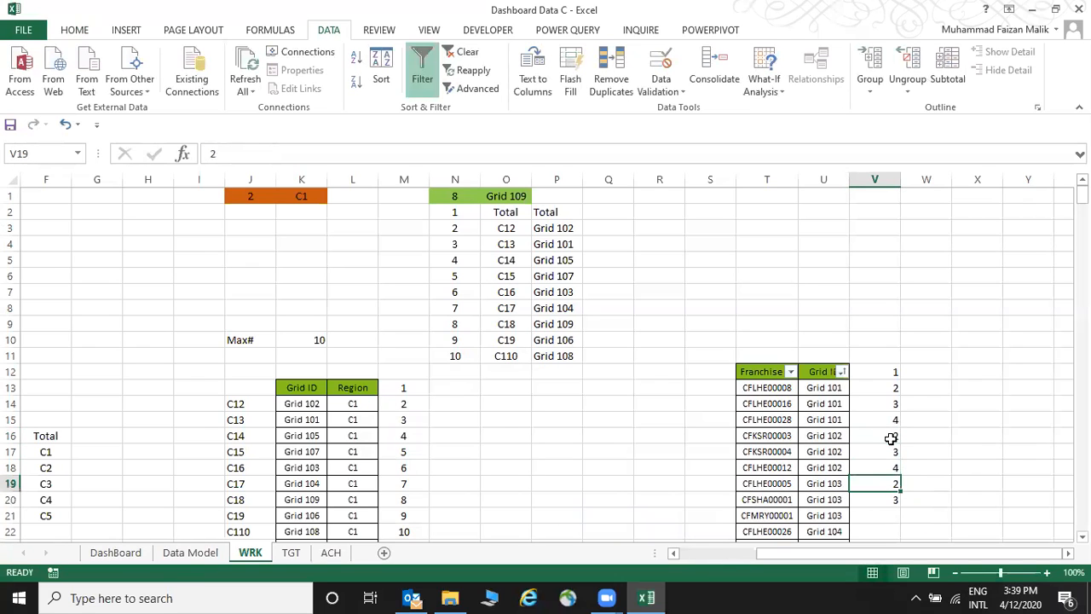
# Extend the Grid 103 numbering to 4 in V21 and number the Grid 104 rows in V22:V24 from 2 to 4.
pyautogui.moveTo(892, 484); pyautogui.dragTo(899, 518)
pyautogui.click(886, 533)
pyautogui.write('2')
pyautogui.press('Return')
pyautogui.write('3')
pyautogui.press('Return')
pyautogui.click(892, 505)
pyautogui.moveTo(892, 505); pyautogui.dragTo(892, 474)
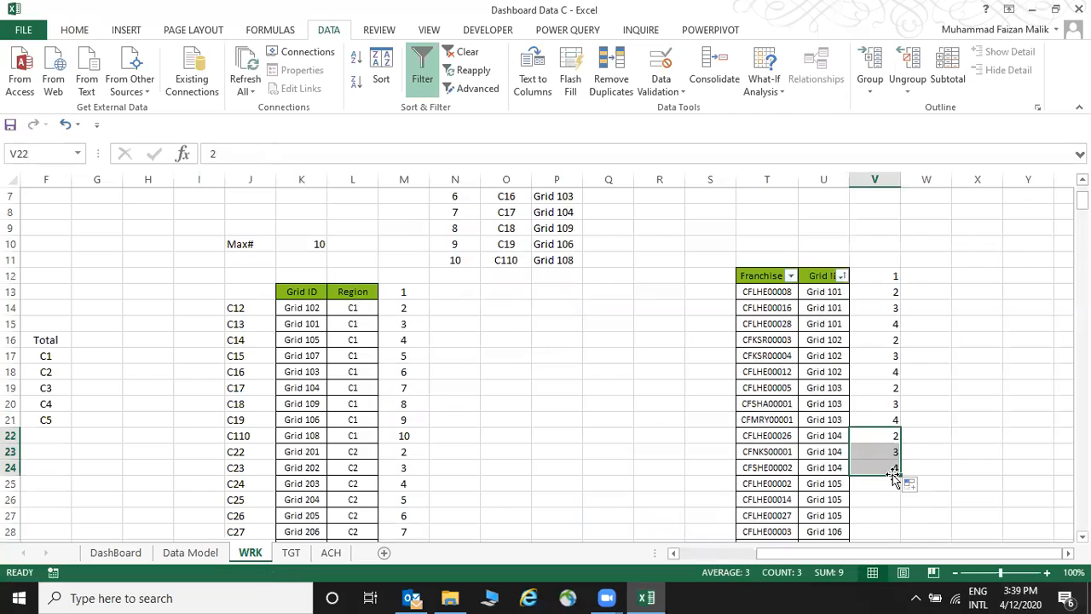
# Number the Grid 105 rows in V25:V27 as 2, 3 and 4.
pyautogui.press('Down')
pyautogui.press('Down')
pyautogui.press('Down')
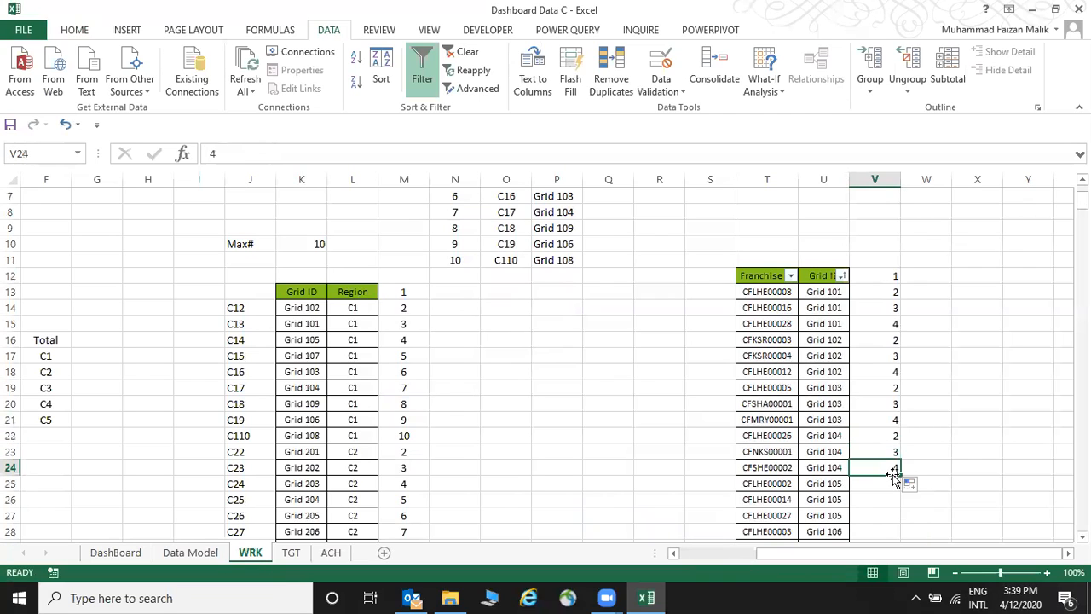
pyautogui.write('2')
pyautogui.press('Return')
pyautogui.write('3')
pyautogui.press('Return')
pyautogui.moveTo(892, 483); pyautogui.dragTo(894, 501)
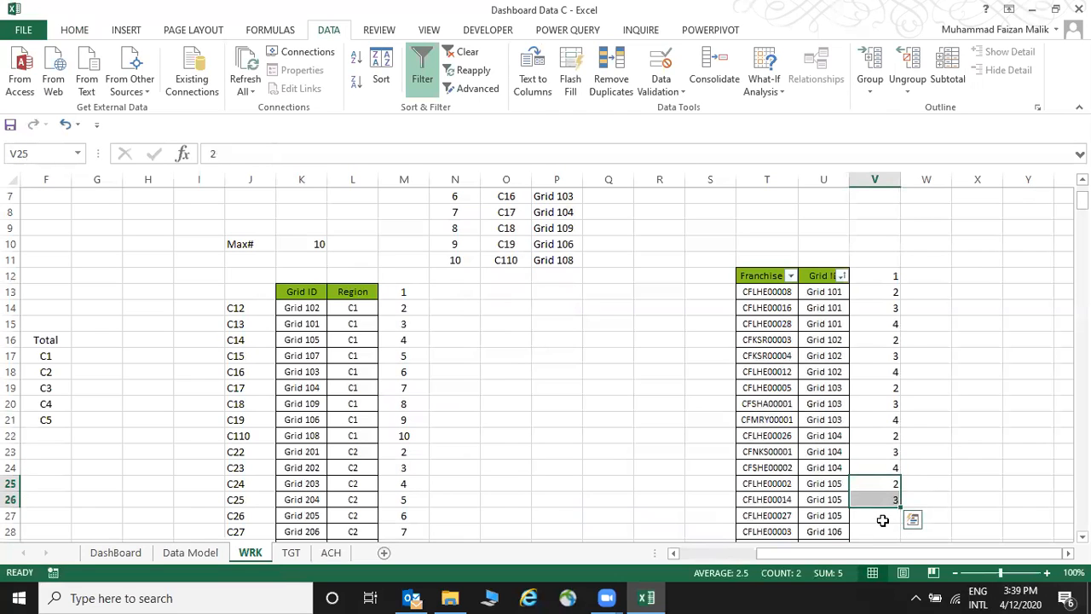
pyautogui.click(882, 517)
pyautogui.write('4')
pyautogui.press('Return')
# Enter 2 and 3 for the Grid 106 rows in V28:V29 and again for the Grid 107 rows in V30:V31.
pyautogui.press('Down')
pyautogui.press('Down')
pyautogui.press('Down')
pyautogui.press('Down')
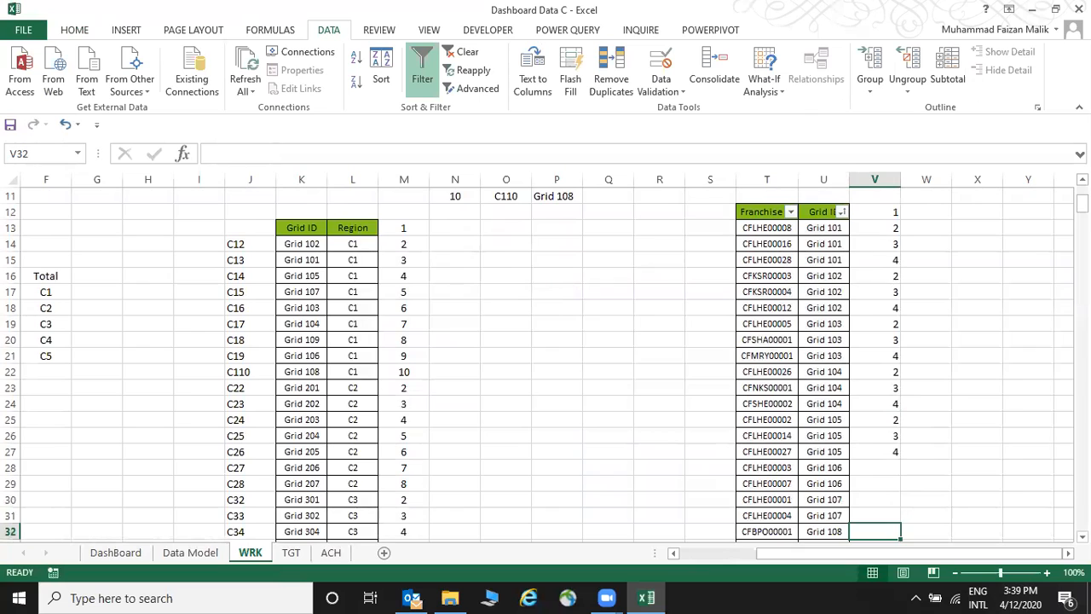
pyautogui.scroll(-5, 903, 213)
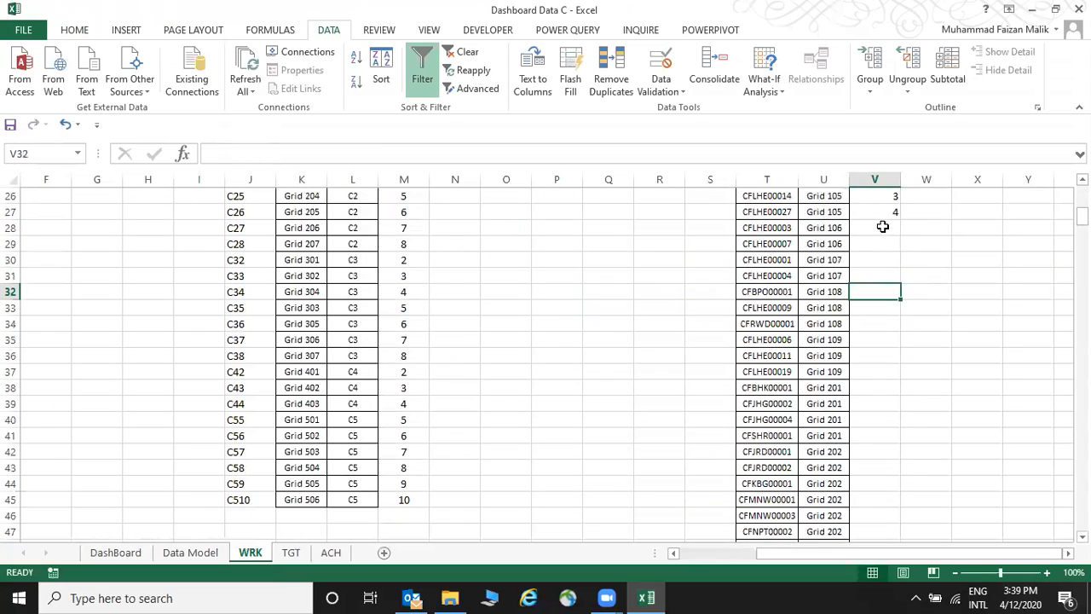
pyautogui.click(883, 227)
pyautogui.write('2')
pyautogui.press('Return')
pyautogui.write('3')
pyautogui.press('Return')
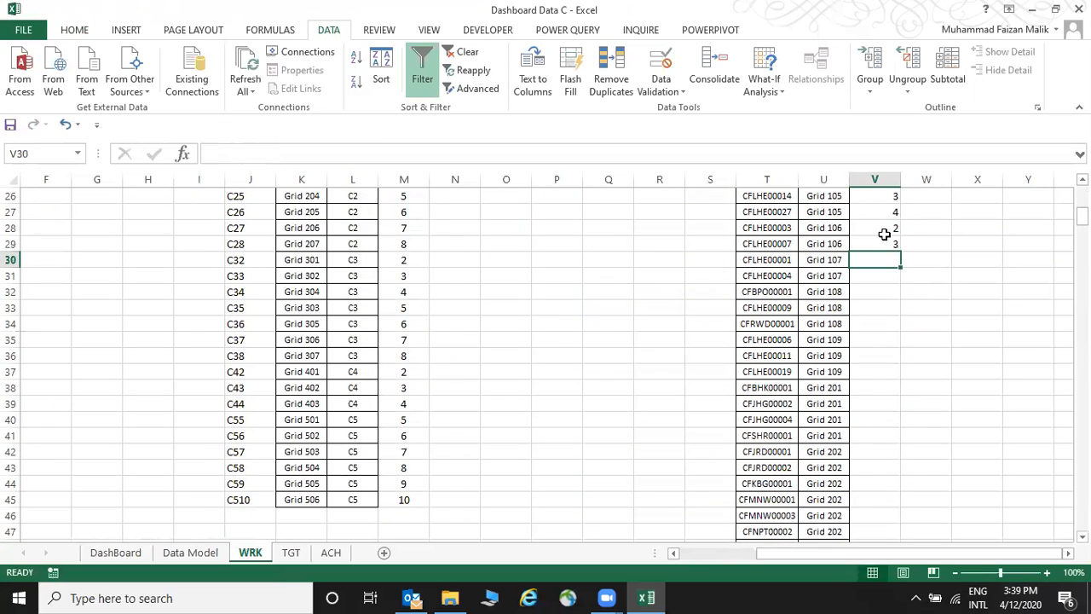
pyautogui.write('2')
pyautogui.press('Return')
pyautogui.write('3')
pyautogui.press('Return')
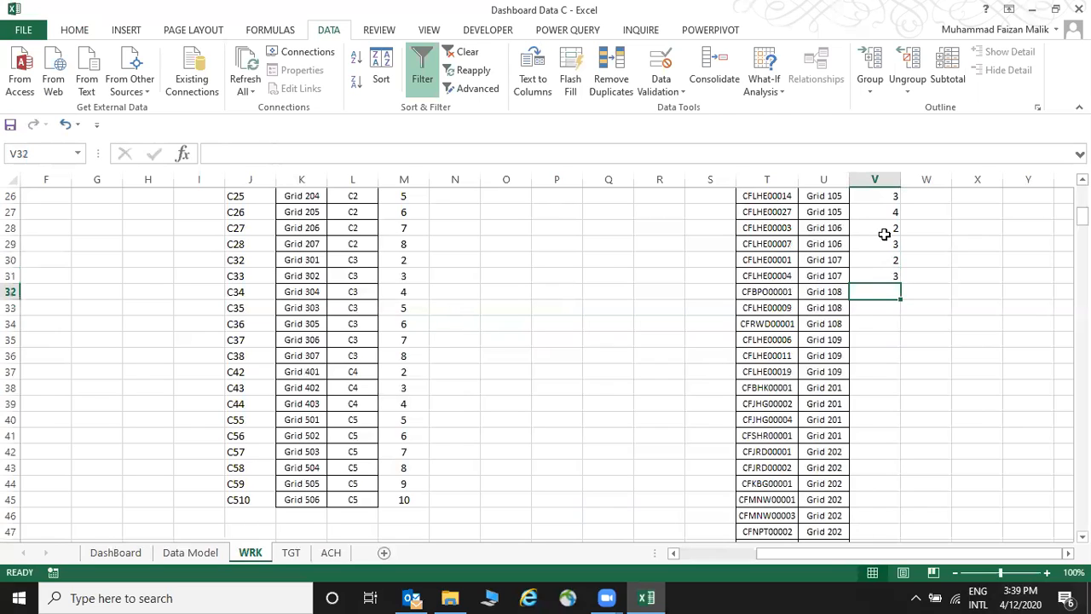
# Number the Grid 108 rows in V32:V34 and the Grid 109 rows in V35:V37 from 2 to 4 each.
pyautogui.write('2')
pyautogui.press('Return')
pyautogui.write('3')
pyautogui.press('Return')
pyautogui.write('4')
pyautogui.press('Return')
pyautogui.hotkey('ctrl', 'shift', 'l')
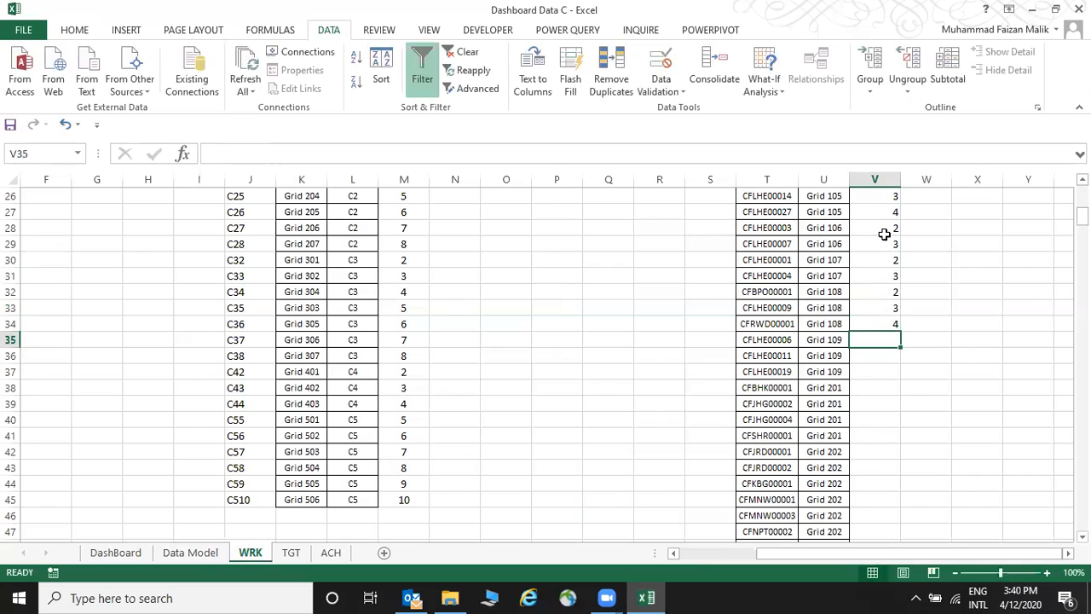
pyautogui.write('2')
pyautogui.press('Return')
pyautogui.write('3')
pyautogui.press('Return')
pyautogui.write('4')
pyautogui.press('Return')
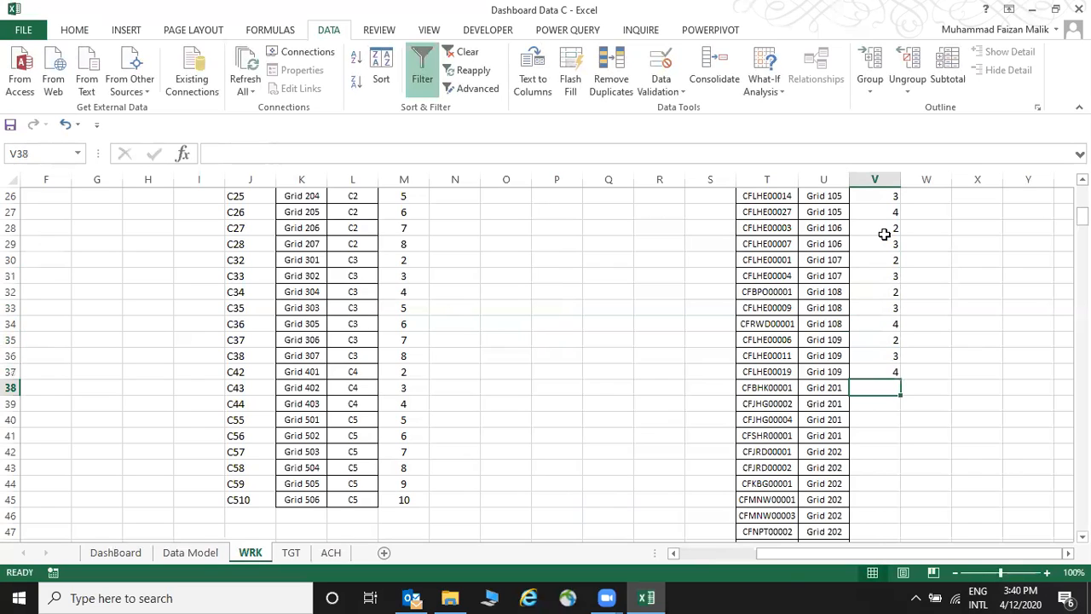
# Number the Grid 201 rows in V38:V41 consecutively from 2 to 5.
pyautogui.write('2')
pyautogui.press('Return')
pyautogui.write('3')
pyautogui.press('Return')
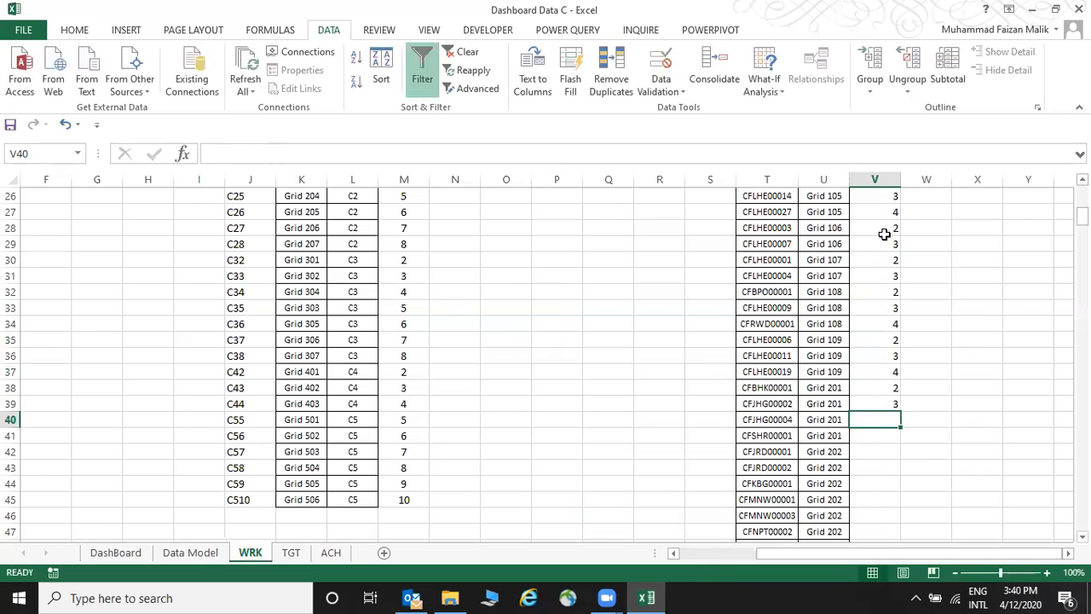
pyautogui.write('4')
pyautogui.press('Return')
pyautogui.write('4')
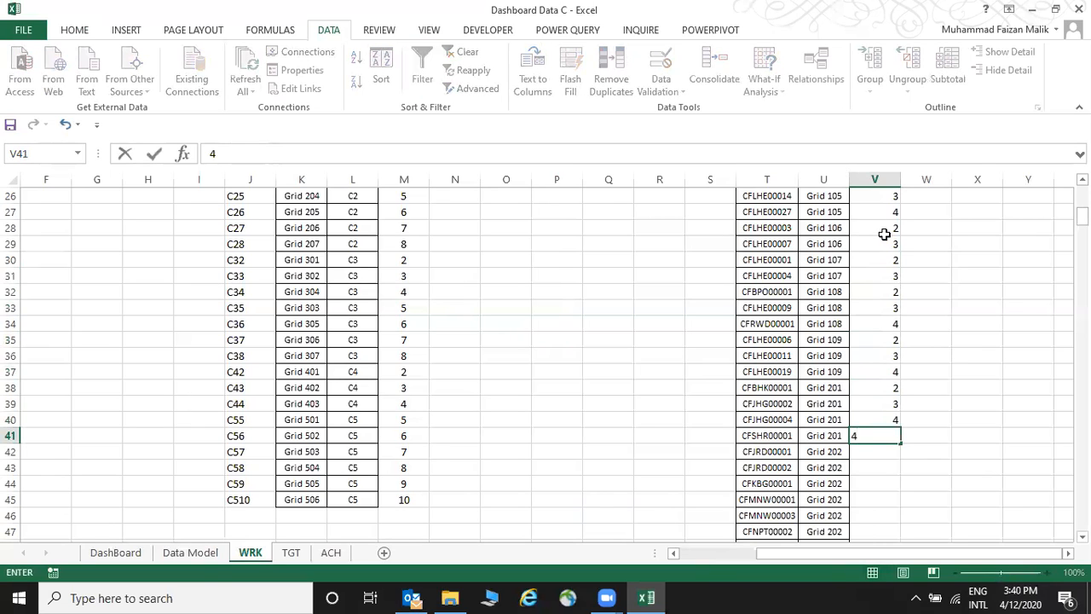
pyautogui.write('5')
pyautogui.press('Return')
# Number the Grid 202 rows in V42:V48 consecutively from 2 to 8.
pyautogui.write('2')
pyautogui.press('Return')
pyautogui.write('3')
pyautogui.press('Return')
pyautogui.moveTo(881, 452); pyautogui.dragTo(892, 430)
# Number the Grid 203 rows in V49:V52 consecutively from 2 to 5.
pyautogui.click(891, 435)
pyautogui.write('9')
pyautogui.press('Return')
pyautogui.write('3')
pyautogui.press('Return')
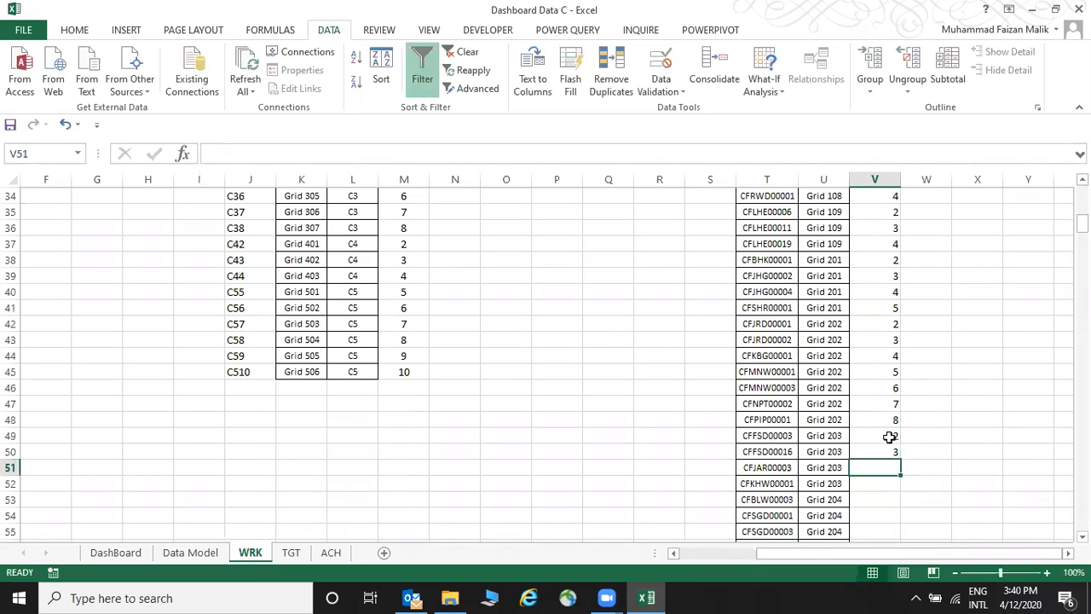
pyautogui.write('4')
pyautogui.press('Return')
pyautogui.write('5')
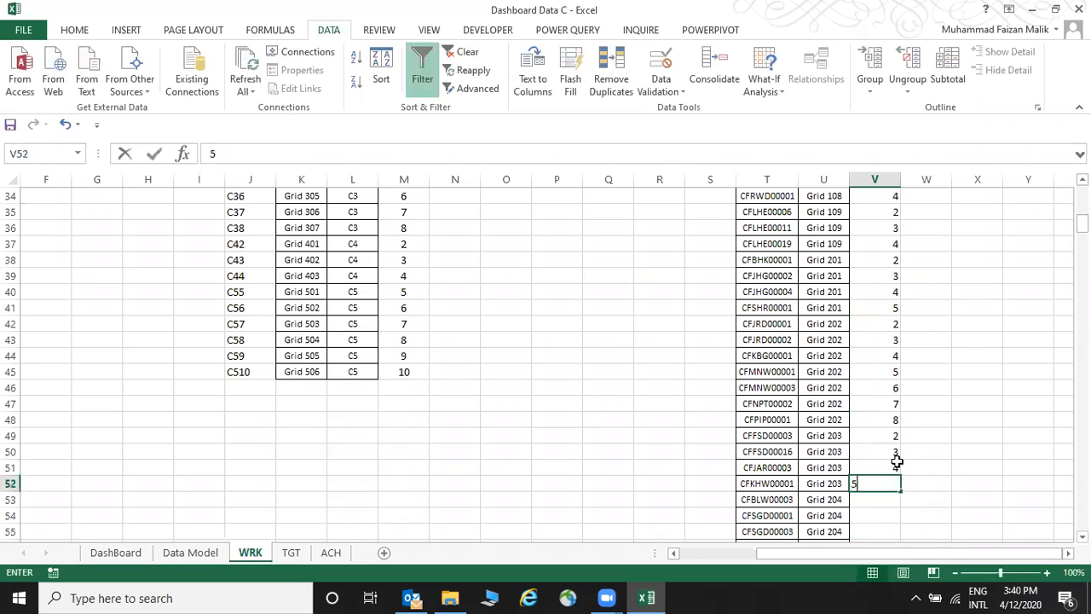
pyautogui.press('Return')
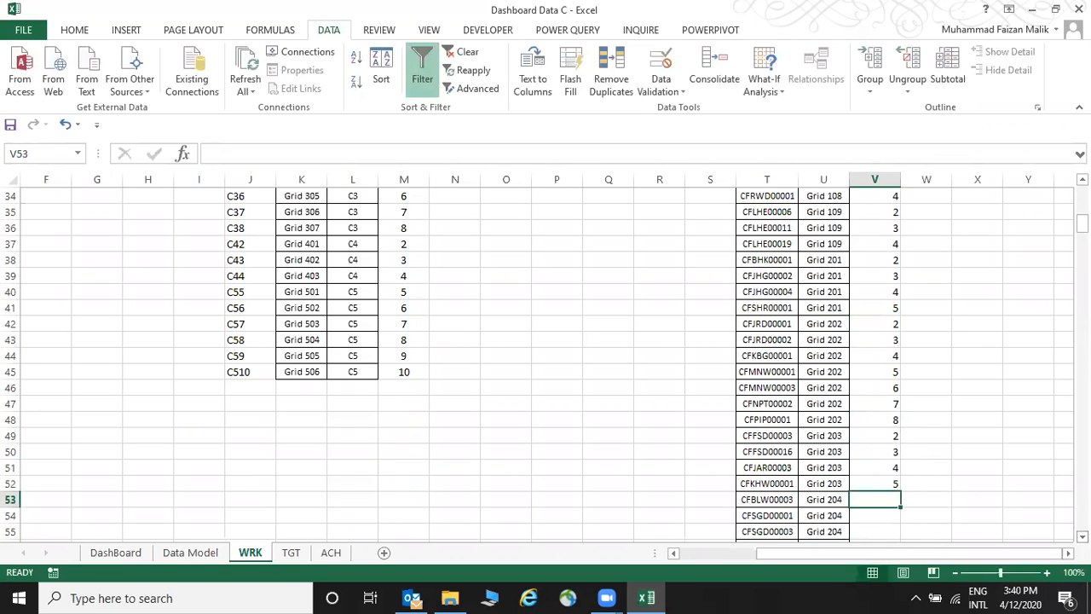
# Number the Grid 204 rows in V53:V57 from 2 to 6 and enter 2 for Grid 205 in V58.
pyautogui.scroll(-6, 941, 309)
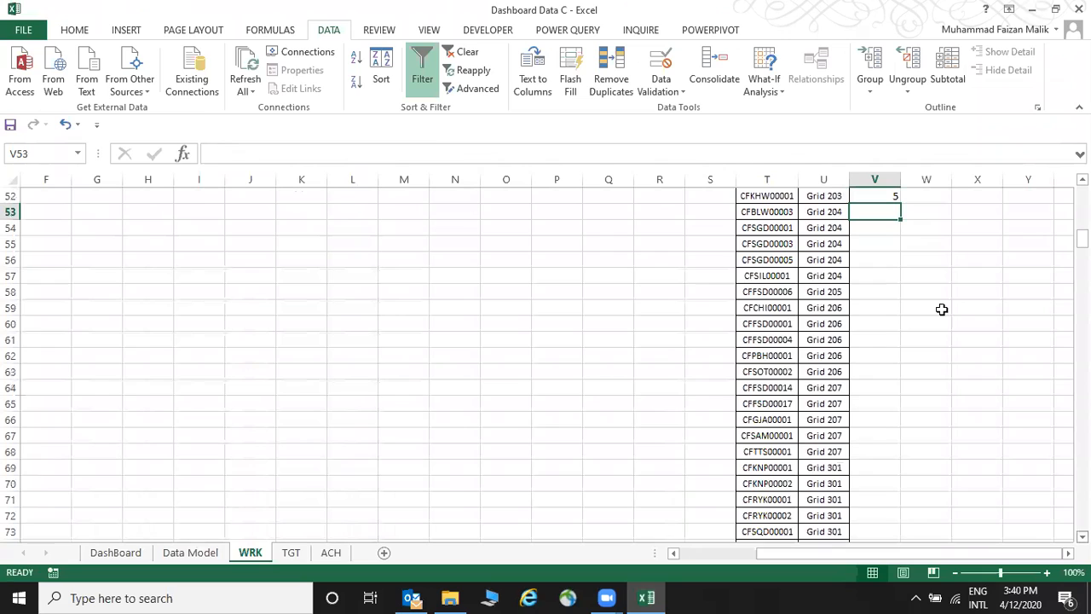
pyautogui.write('2')
pyautogui.press('Return')
pyautogui.write('3')
pyautogui.press('Return')
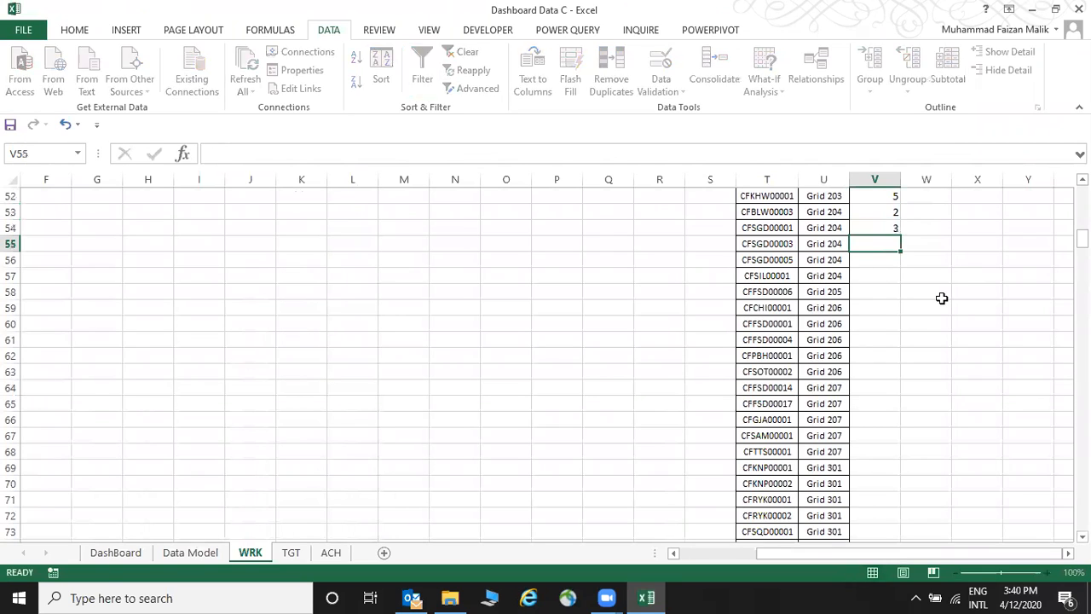
pyautogui.moveTo(891, 214); pyautogui.dragTo(893, 263)
pyautogui.click(892, 278)
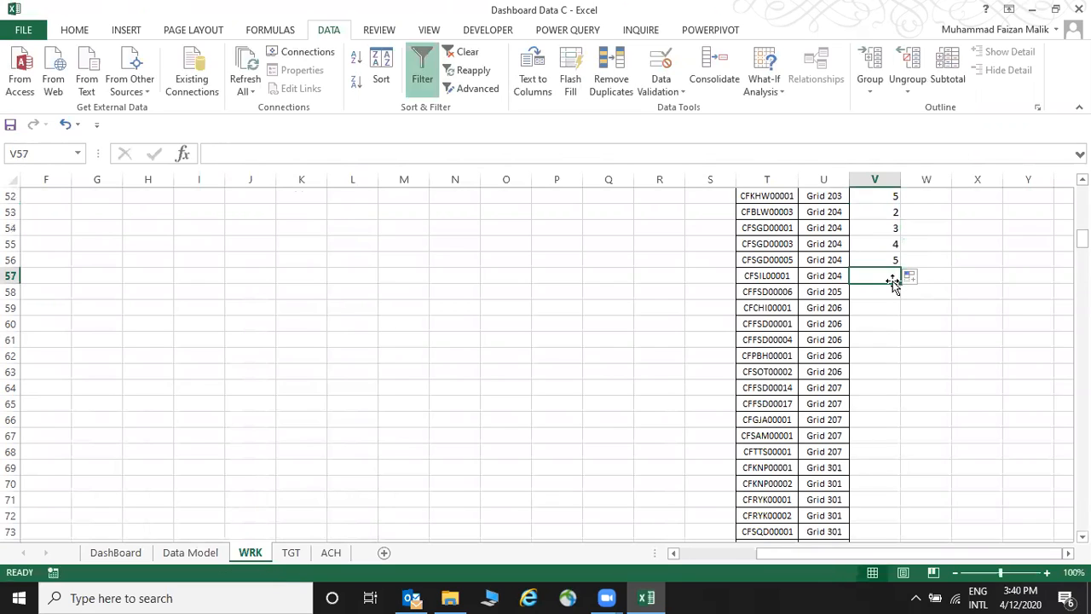
pyautogui.write('6')
pyautogui.press('Return')
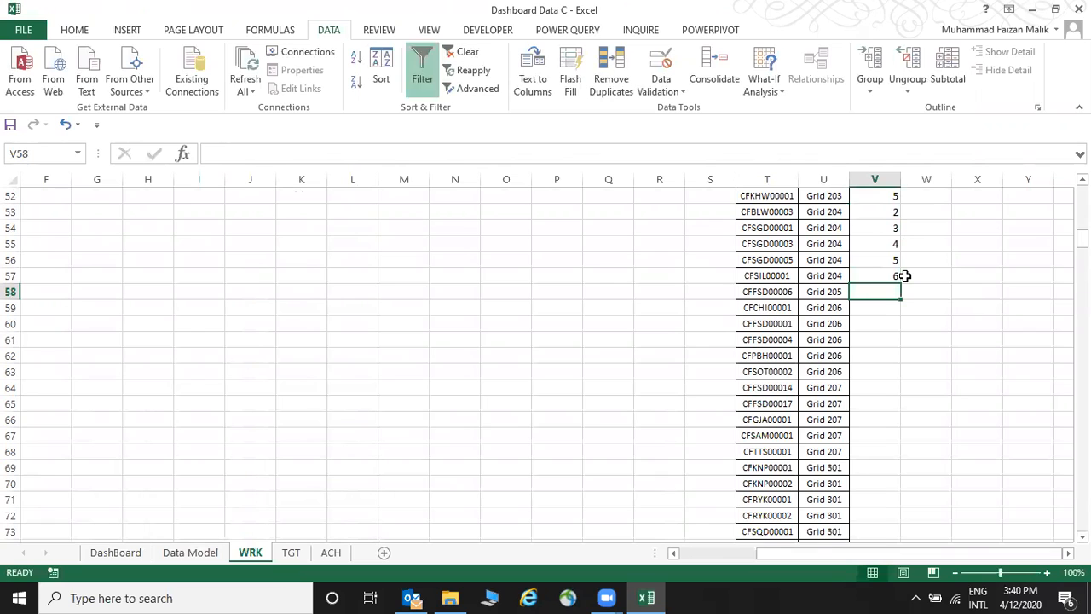
pyautogui.write('2')
pyautogui.press('Return')
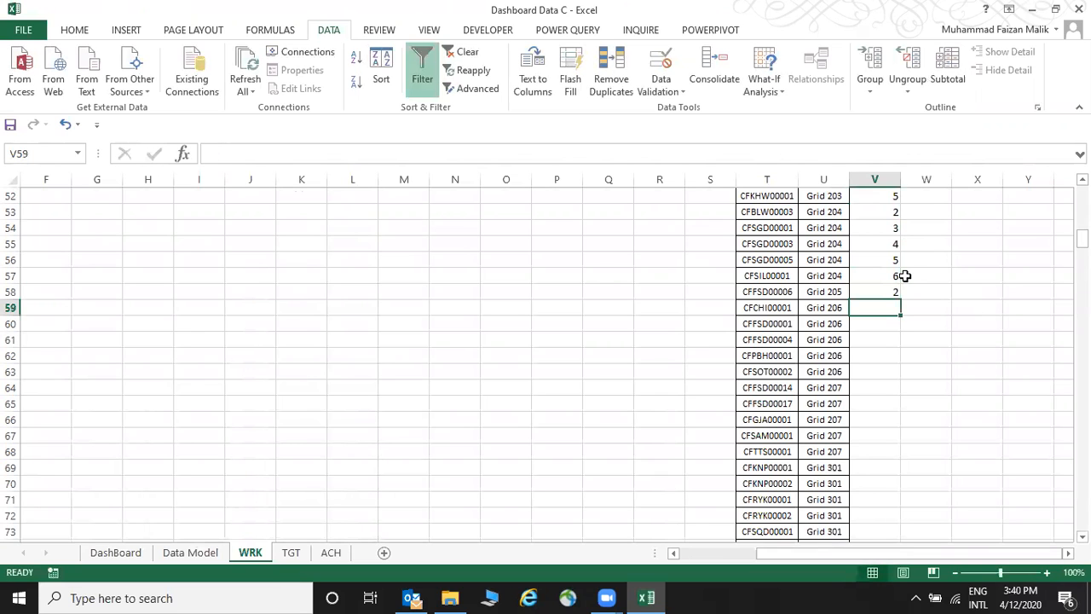
# Fill the series from V12:V14 down the whole franchise list, ending with 130 in V141.
pyautogui.hotkey('ctrl', 'Up')
pyautogui.hotkey('ctrl', 'Up')
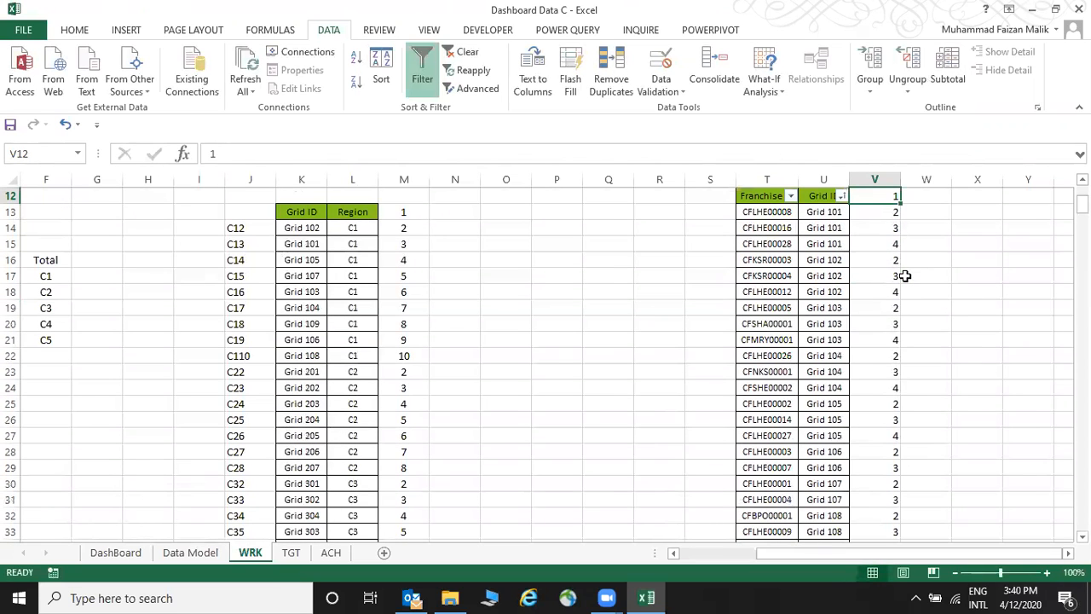
pyautogui.press('Down')
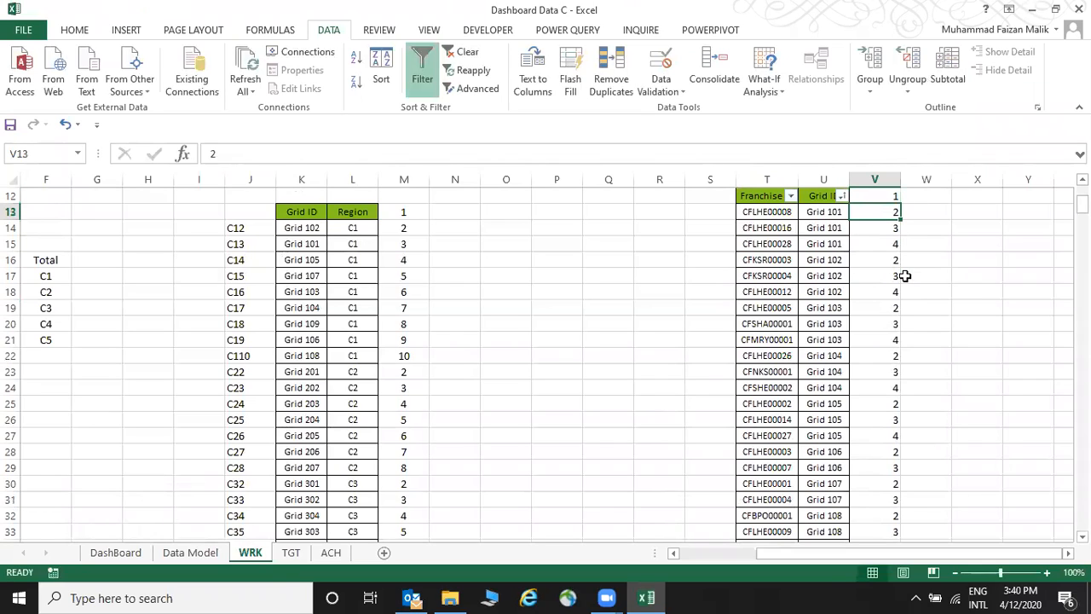
pyautogui.press('Right')
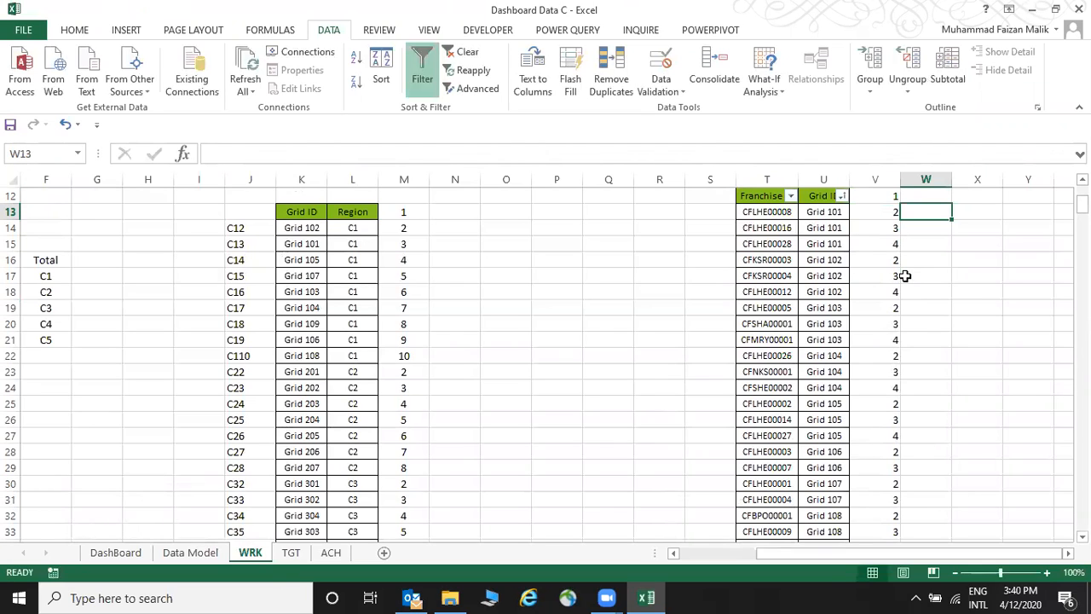
pyautogui.moveTo(883, 197); pyautogui.dragTo(898, 232)
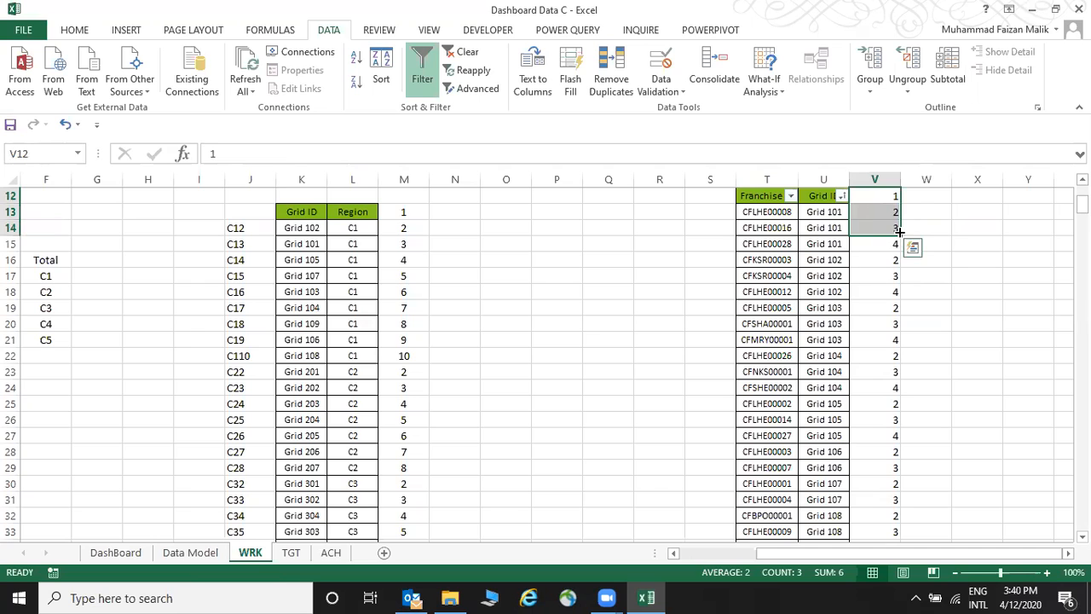
pyautogui.moveTo(899, 233); pyautogui.dragTo(892, 506)
# Start a SUMPRODUCT formula in W13 that tests V13<V13:V141, and place the edit point in the range's first reference.
pyautogui.hotkey('ctrl', 'Up')
pyautogui.hotkey('ctrl', 'Down')
pyautogui.press('Right')
pyautogui.press('Down')
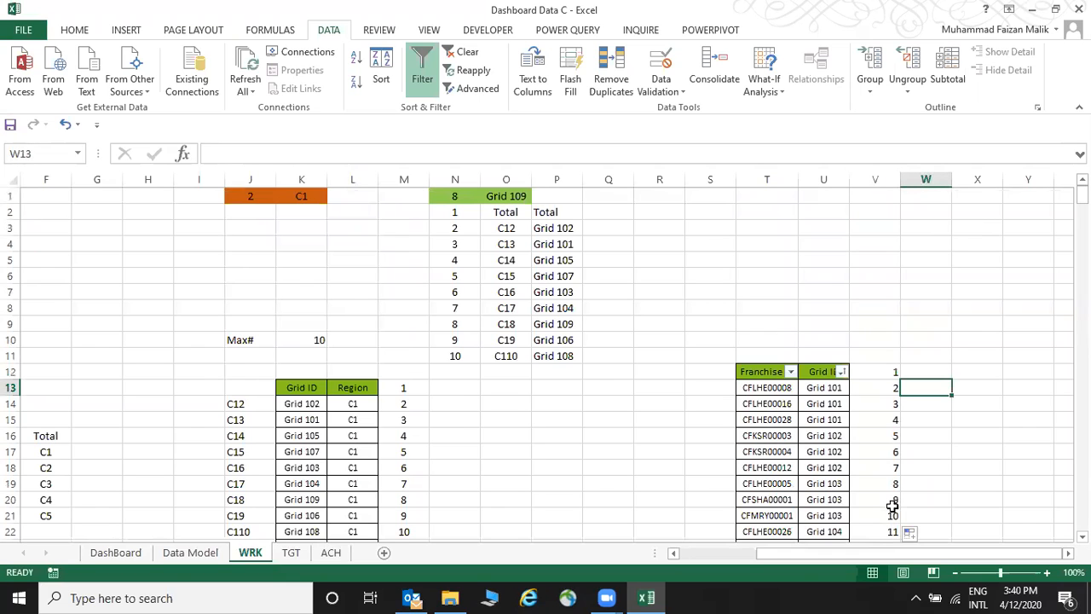
pyautogui.write('=su')
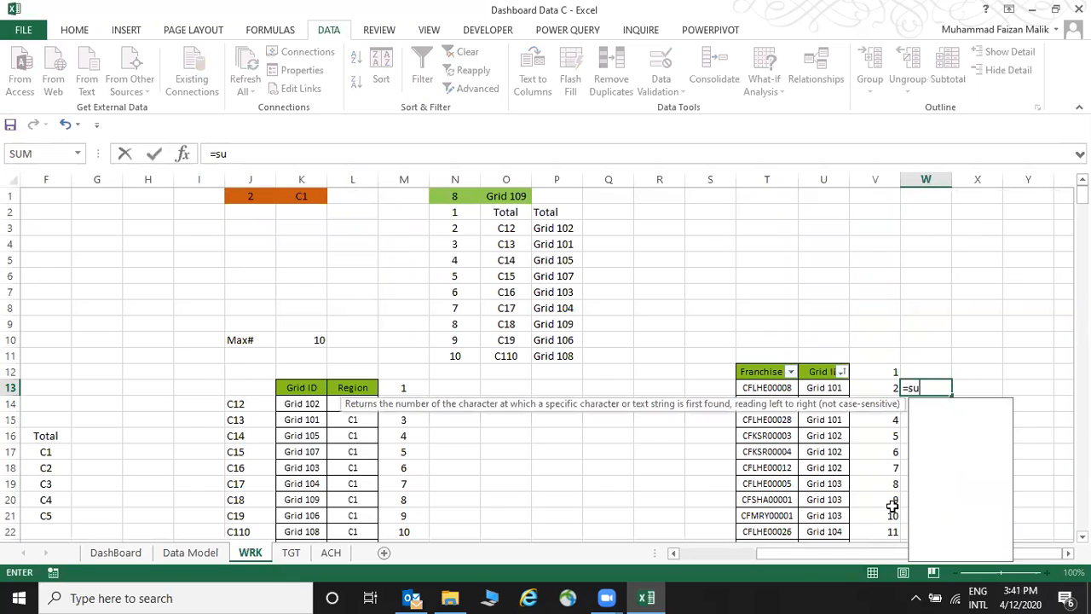
pyautogui.write('mproduct(')
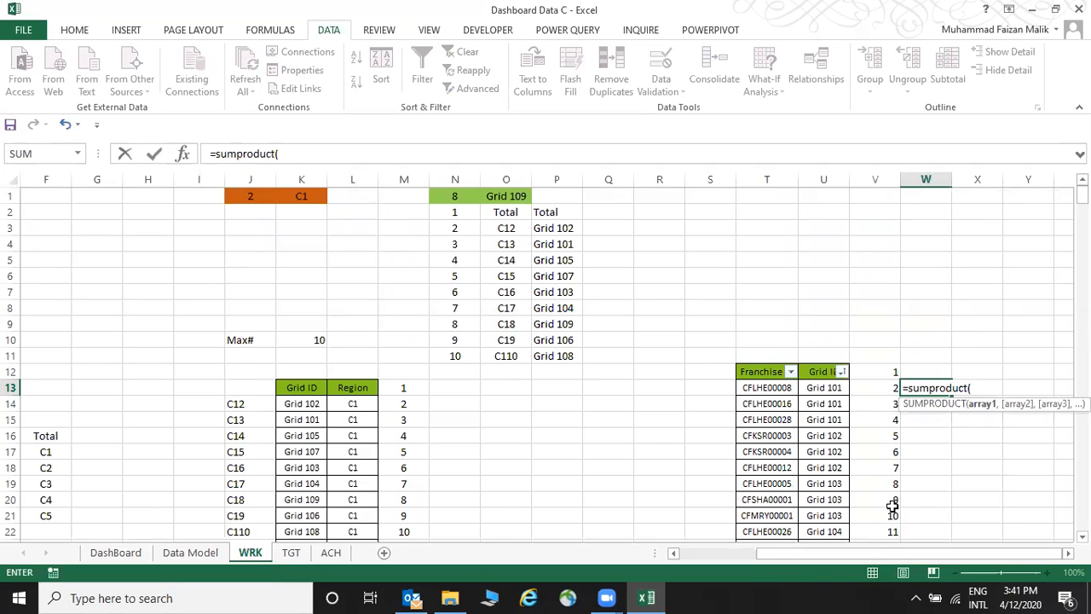
pyautogui.write('--(')
pyautogui.write('2')
pyautogui.press('BackSpace')
pyautogui.press('Left')
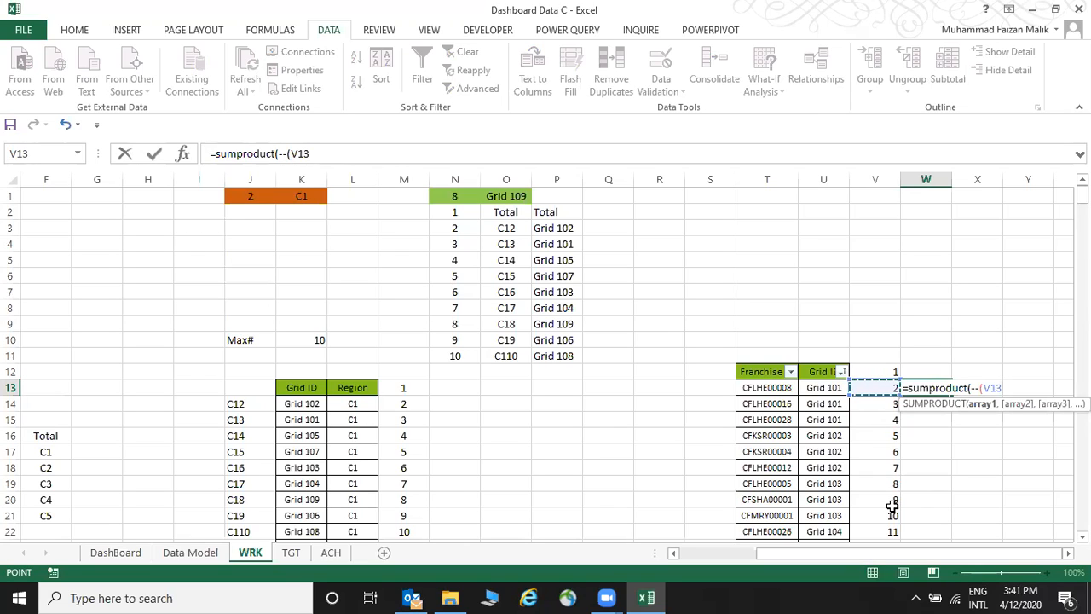
pyautogui.write('<')
pyautogui.press('Left')
pyautogui.press('Left')
pyautogui.press('Right')
pyautogui.hotkey('ctrl', 'shift', 'Down')
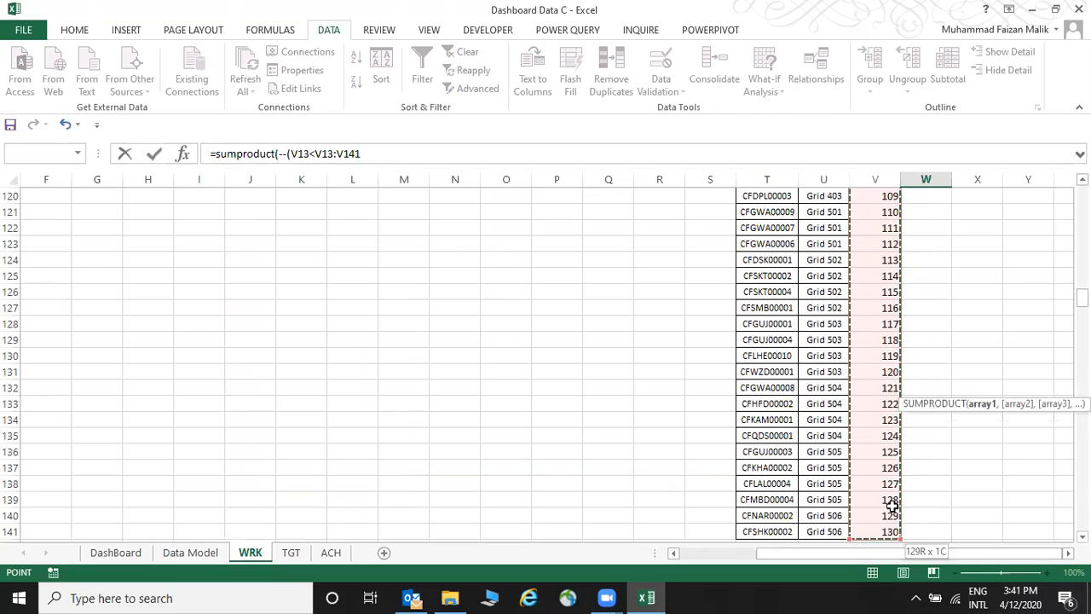
pyautogui.click(327, 154)
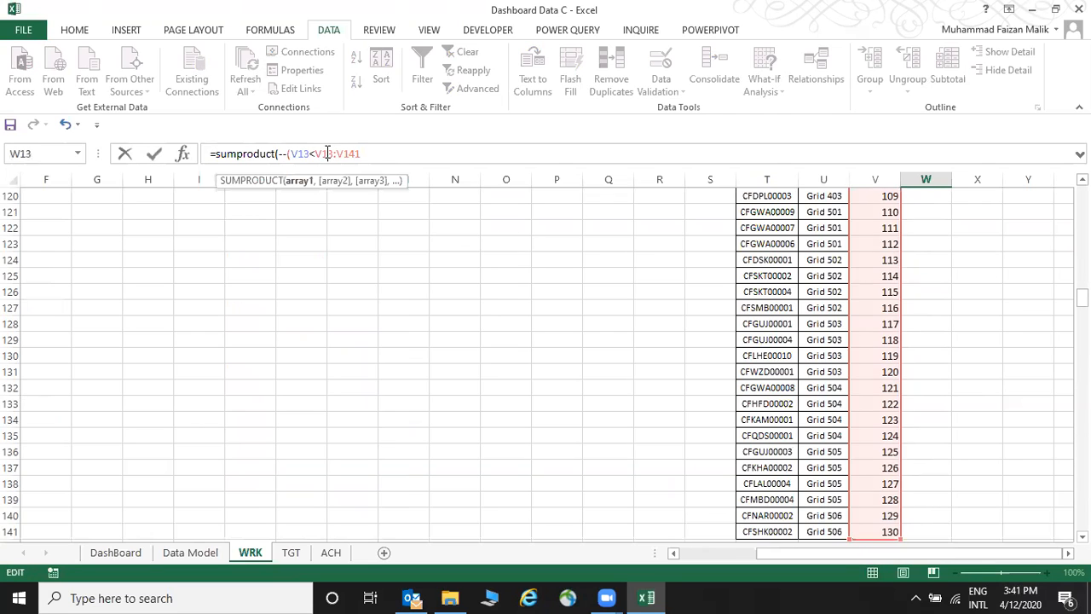